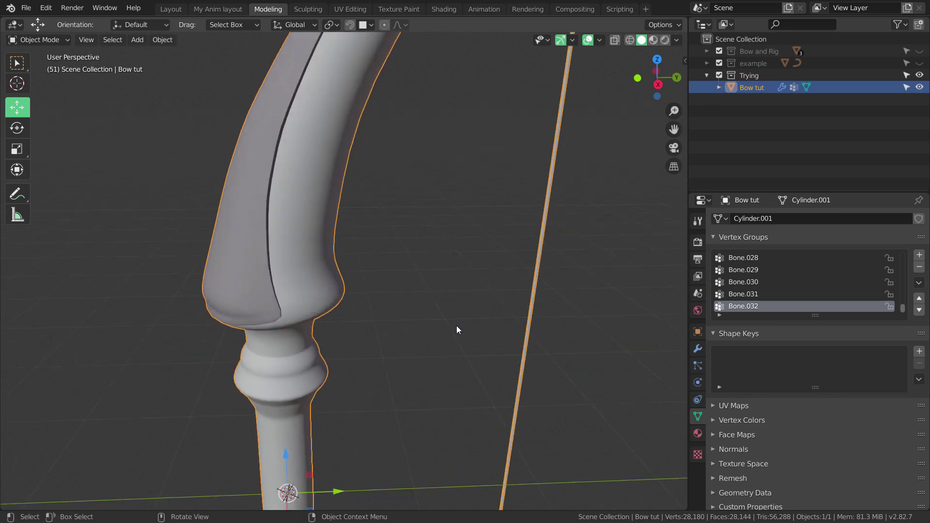
Switch to the right orthographic view and snap the 3D cursor to the selected bow
middle_drag(440, 260, 412, 233)
scroll(441, 286, up, 2)
middle_drag(408, 272, 451, 274)
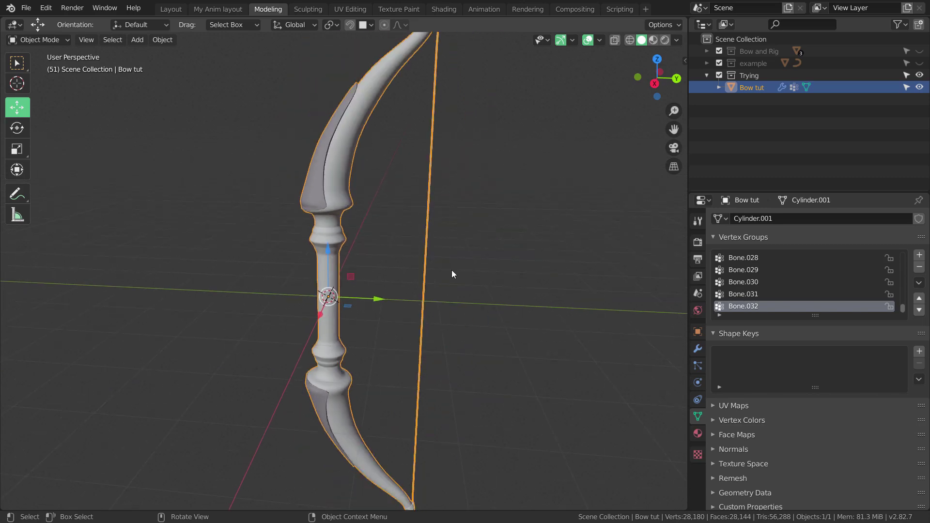
key(KP_5)
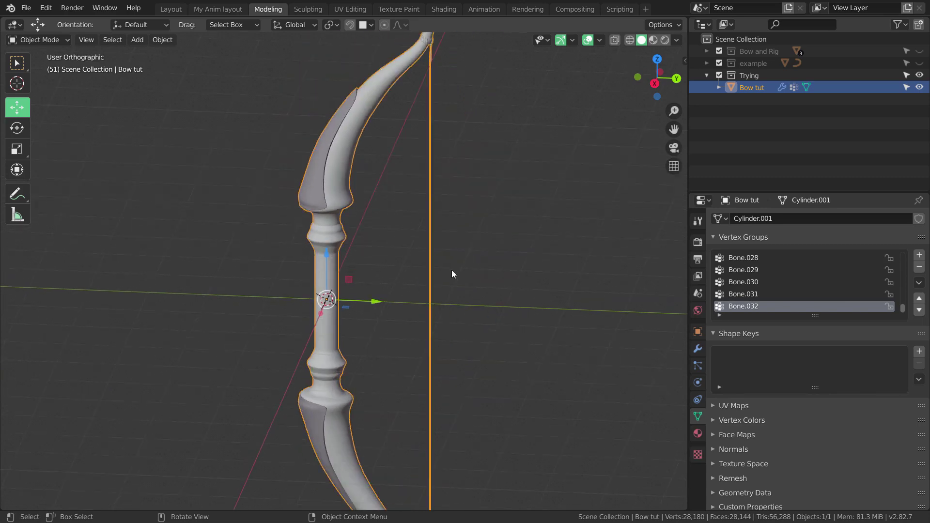
key(KP_3)
scroll(416, 259, up, 2)
scroll(415, 265, up, 1)
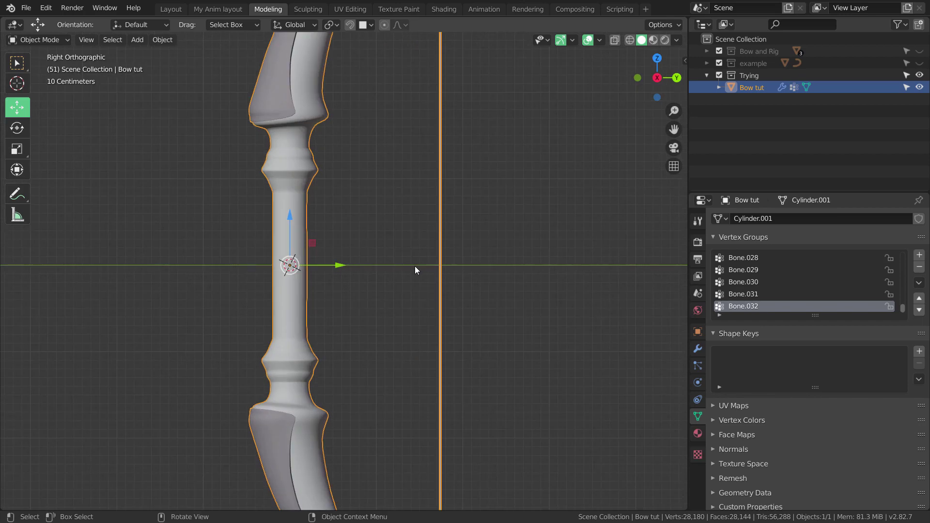
key(shift+s)
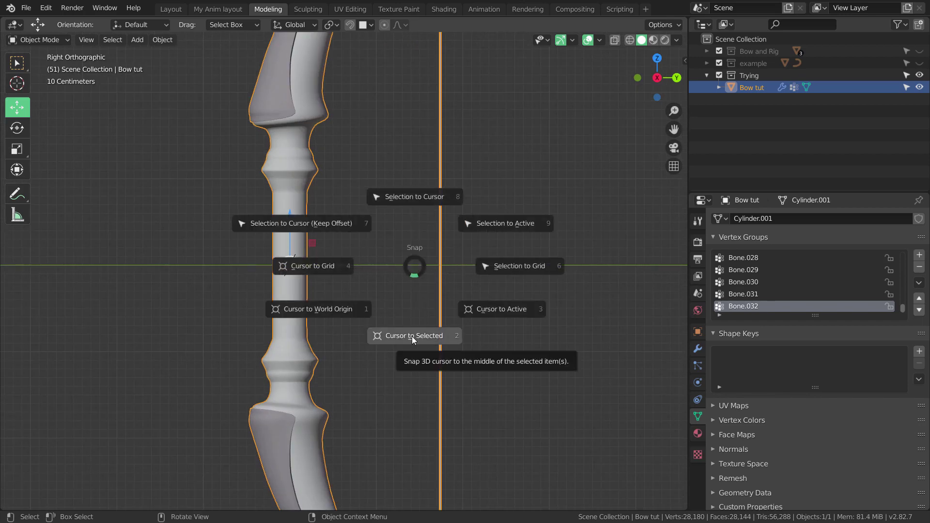
click(412, 336)
Add a single-bone armature at the 3D cursor in the middle of the bow's grip
scroll(391, 290, up, 2)
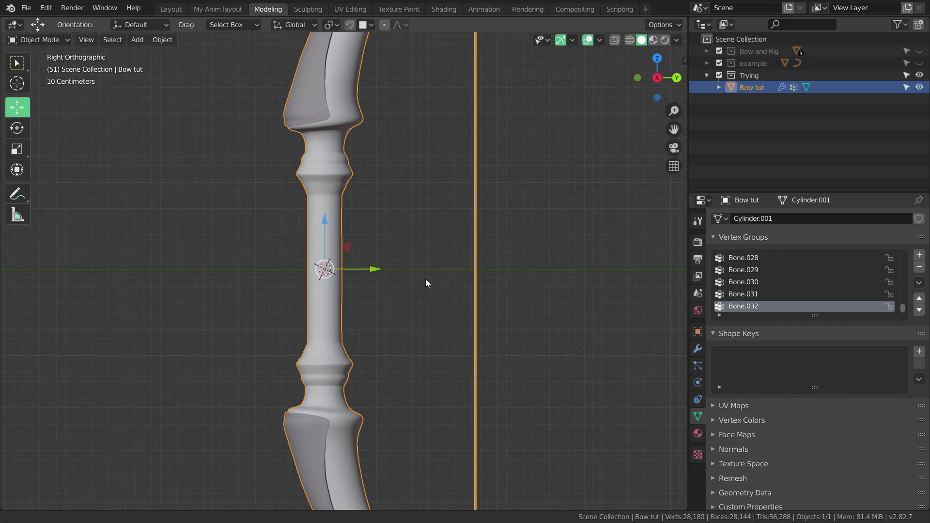
scroll(423, 295, up, 3)
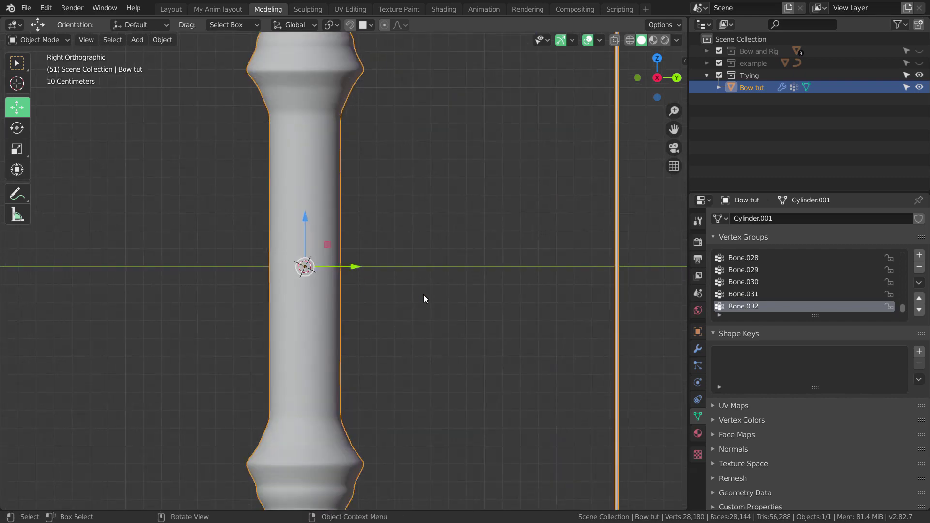
scroll(408, 282, down, 7)
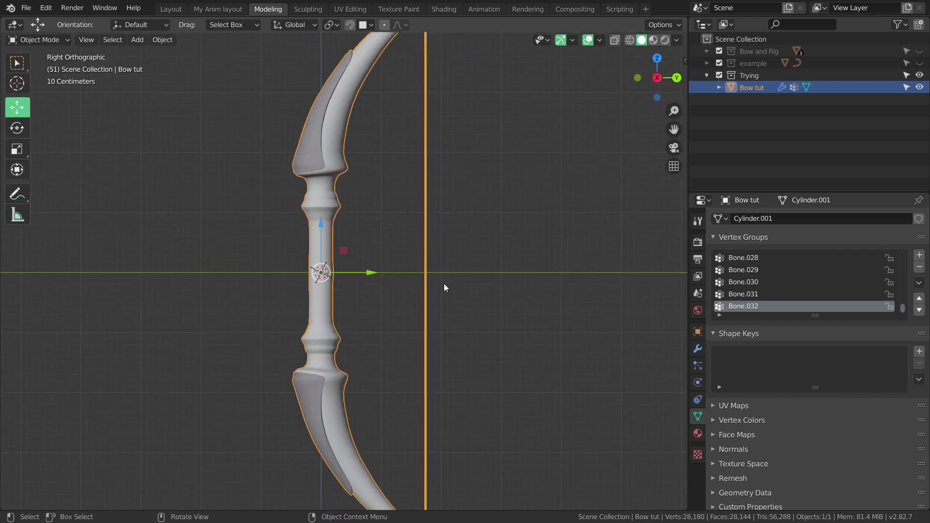
key(shift+a)
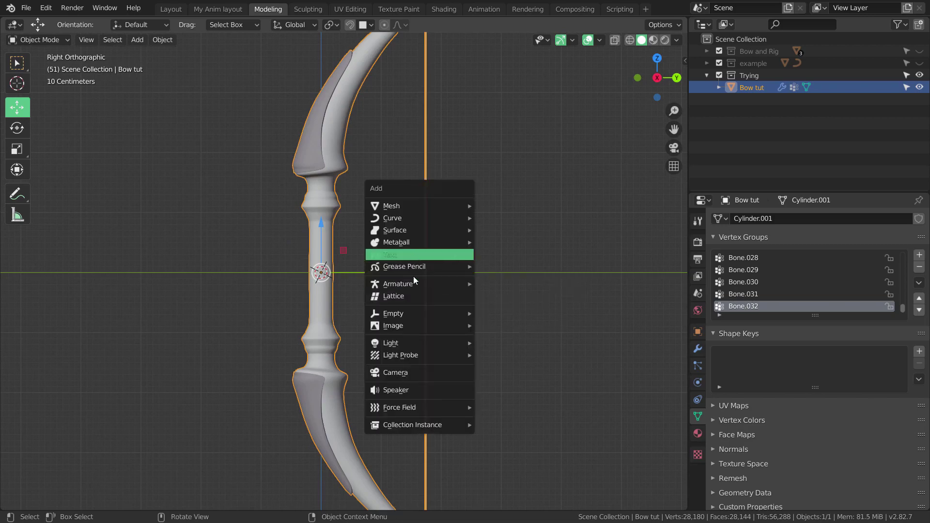
mouse_move(413, 286)
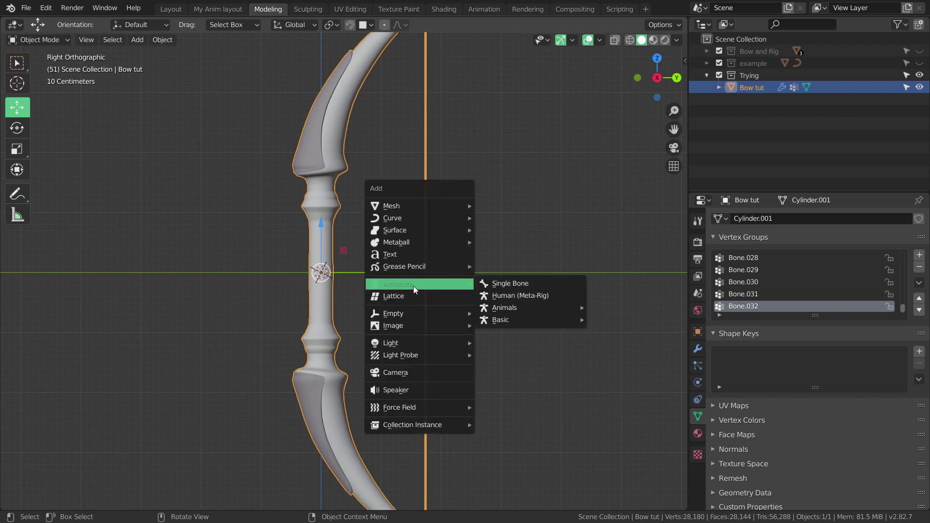
click(503, 283)
Set the armature to display in front of the bow mesh
scroll(446, 298, up, 6)
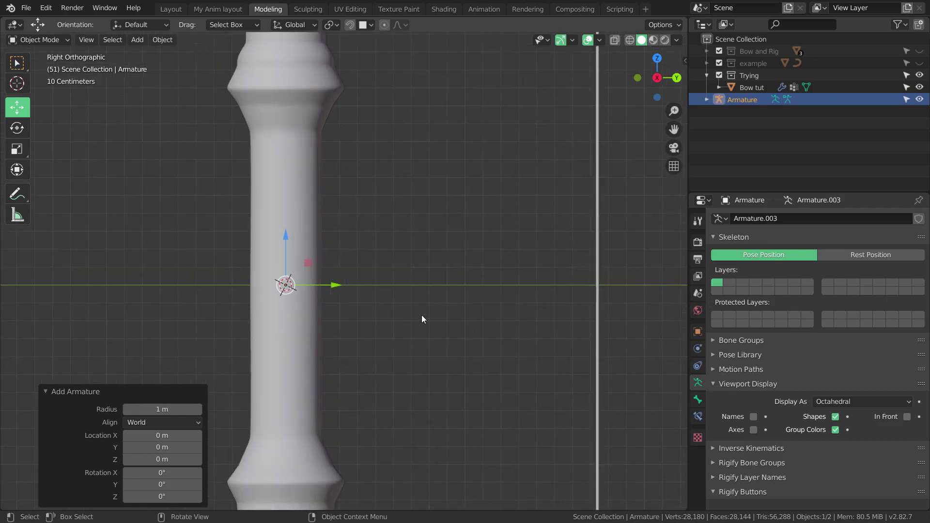
shift+middle_drag(397, 294, 410, 308)
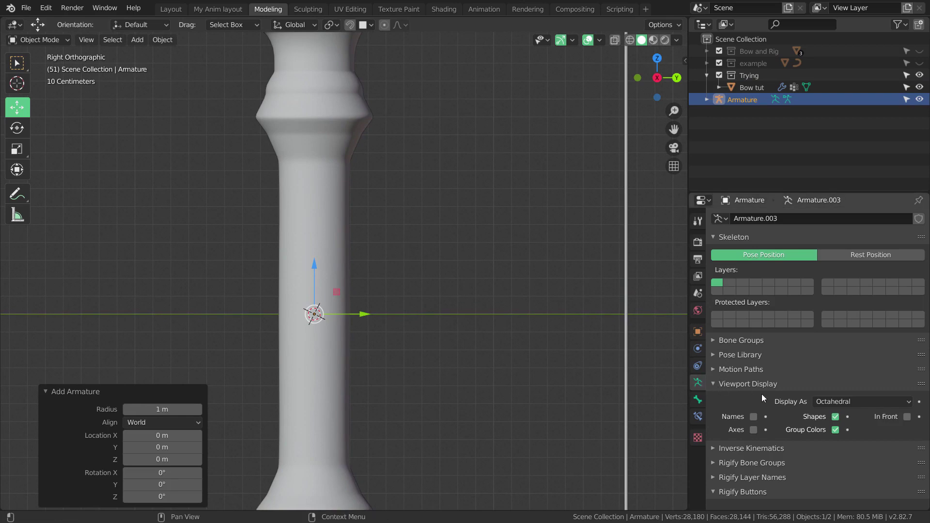
click(907, 418)
scroll(316, 227, up, 2)
scroll(323, 229, down, 3)
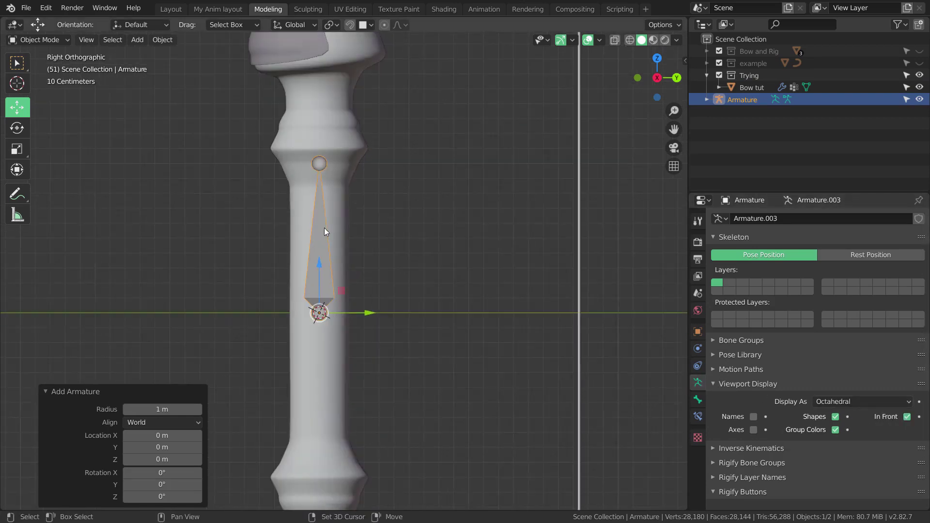
scroll(340, 200, up, 2)
scroll(351, 201, up, 3)
scroll(356, 251, down, 3)
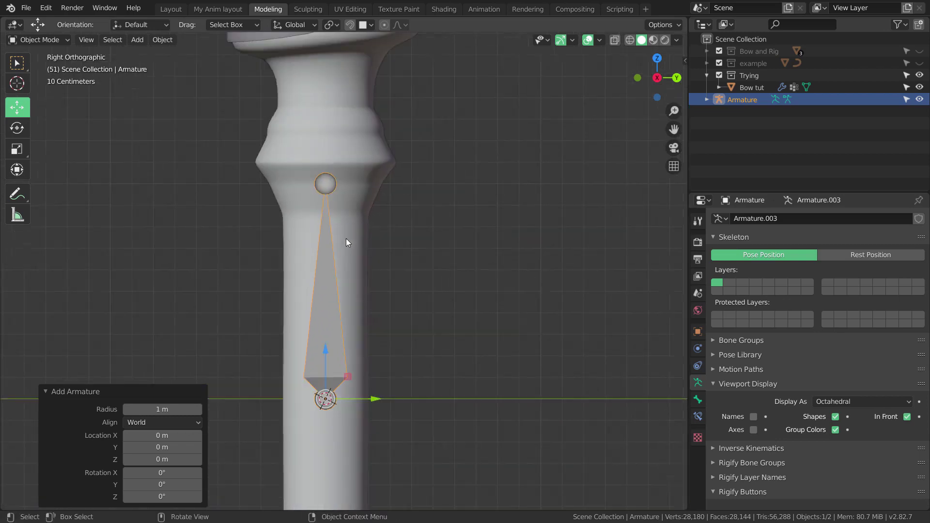
scroll(333, 261, up, 1)
scroll(323, 196, down, 6)
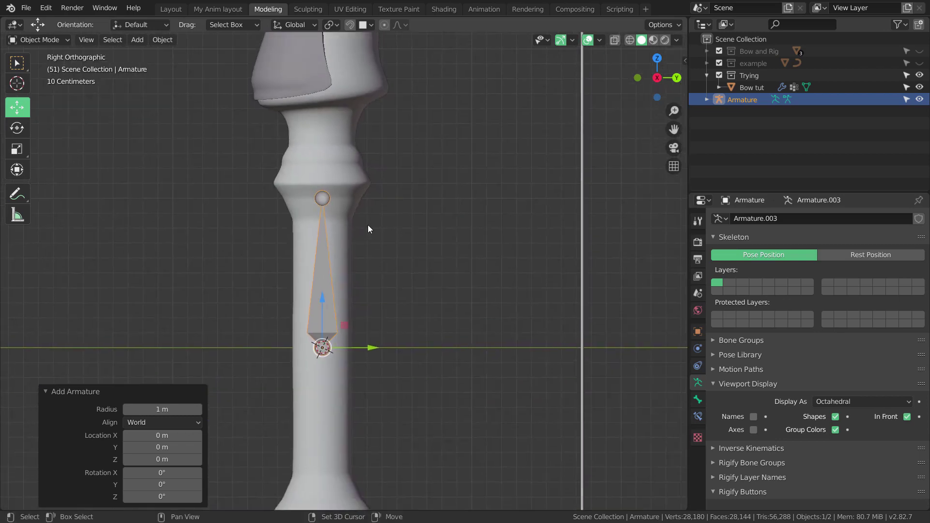
scroll(364, 236, up, 3)
shift+middle_drag(356, 230, 355, 231)
shift+middle_drag(372, 147, 366, 223)
Select the bow and turn on the wireframe overlay in the viewport
click(310, 165)
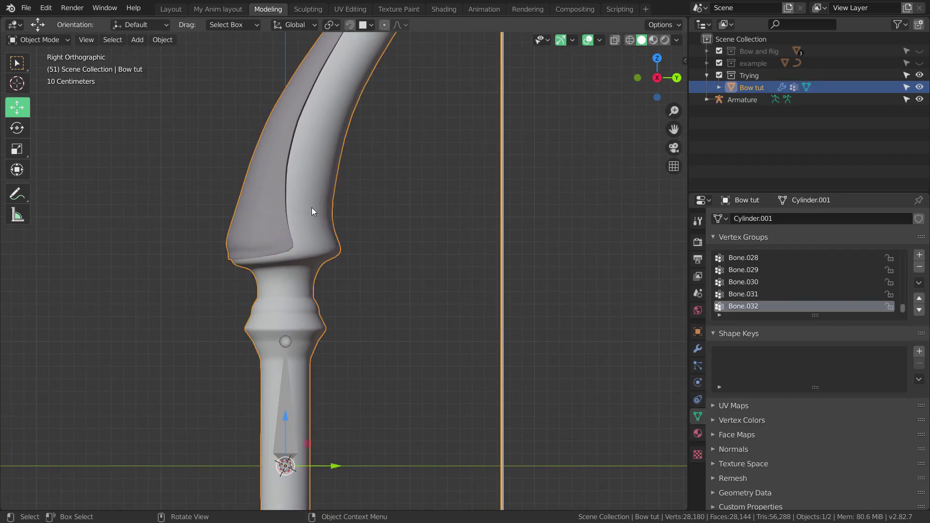
click(597, 41)
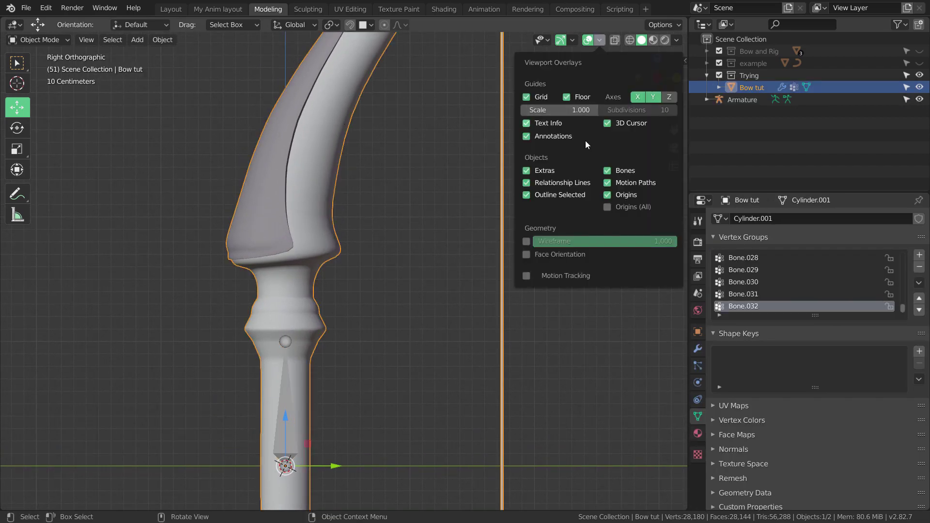
click(527, 241)
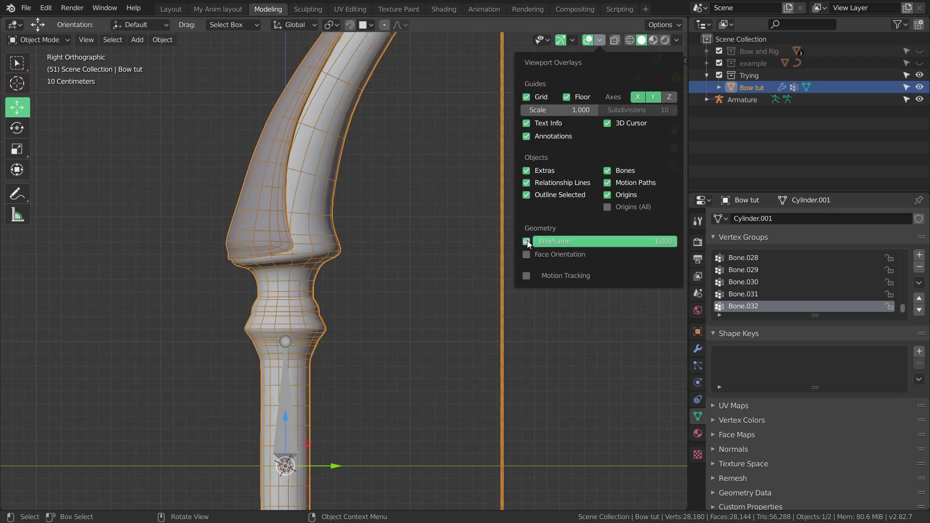
Examine the bone's placement against the grip's edge loops from perspective, front and right views
scroll(387, 198, up, 1)
shift+middle_drag(372, 179, 360, 237)
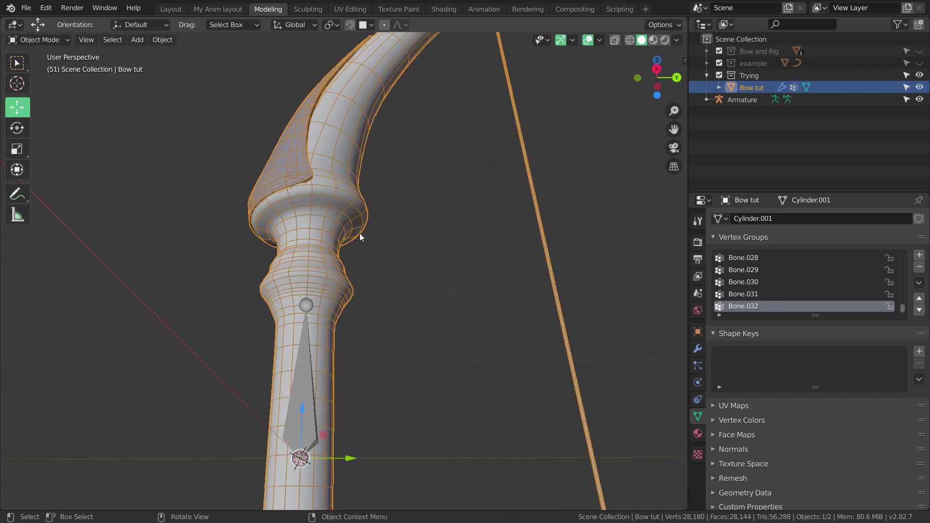
key(KP_3)
key(KP_1)
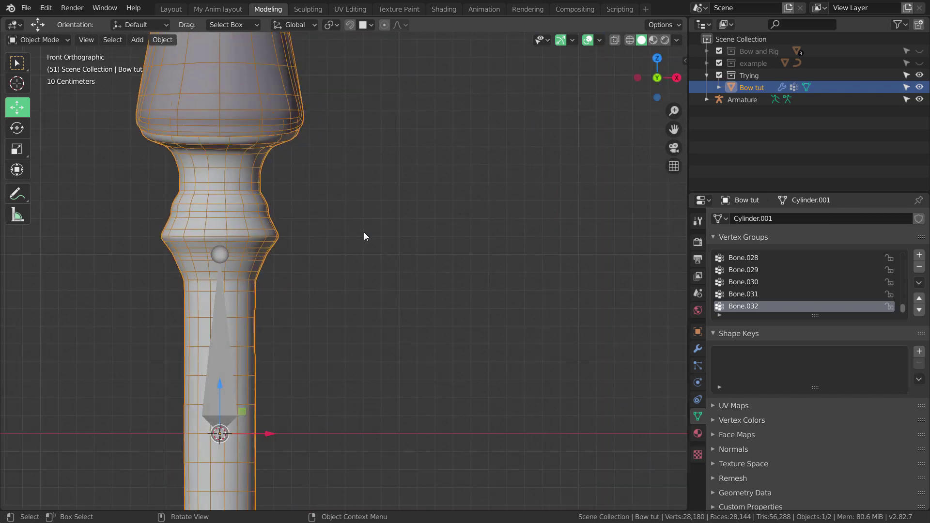
scroll(364, 236, down, 1)
key(KP_3)
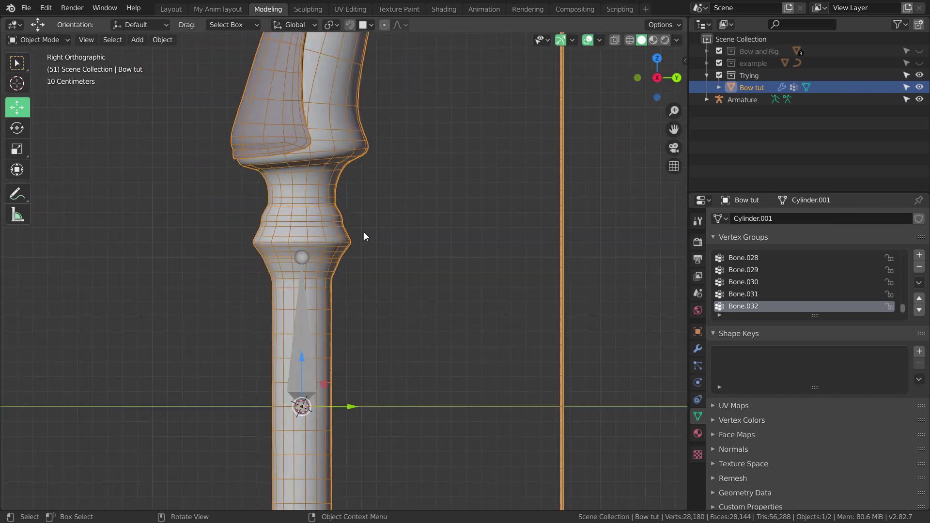
shift+middle_drag(364, 232, 362, 170)
scroll(359, 203, up, 1)
middle_drag(354, 207, 370, 215)
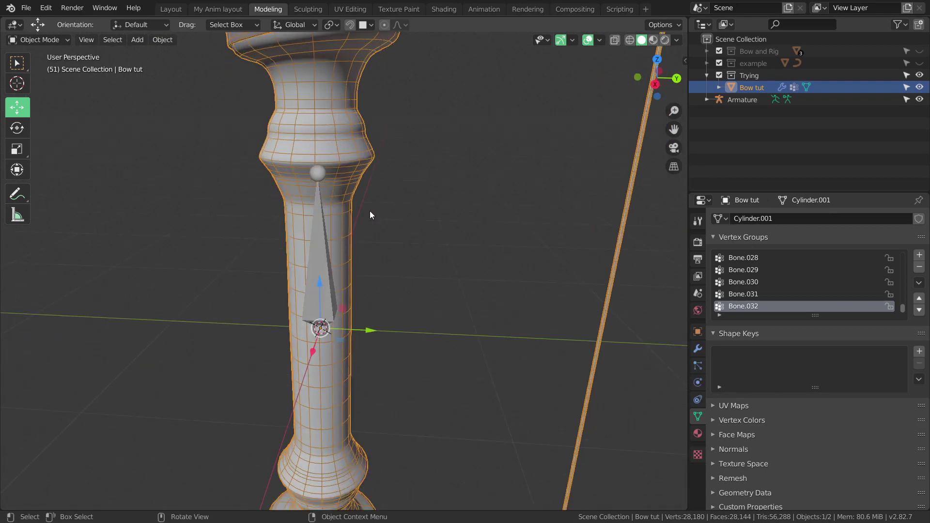
key(KP_1)
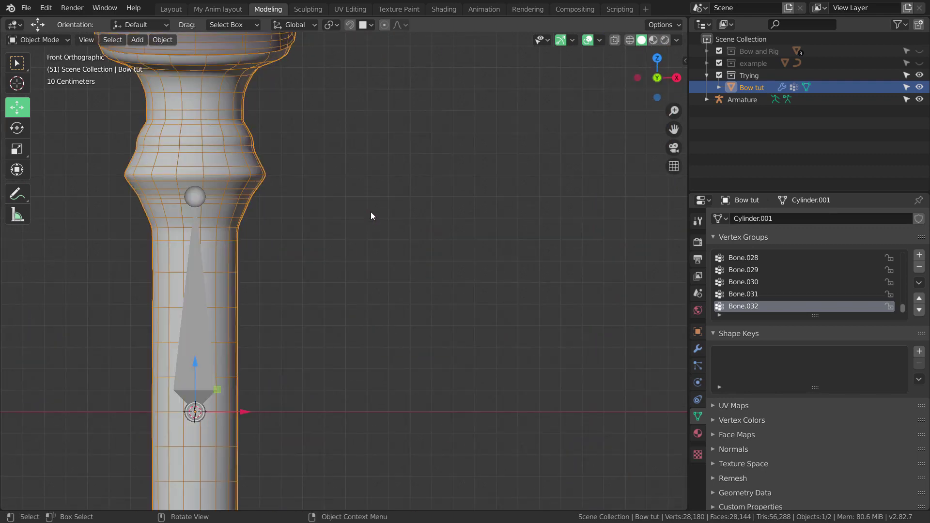
key(KP_3)
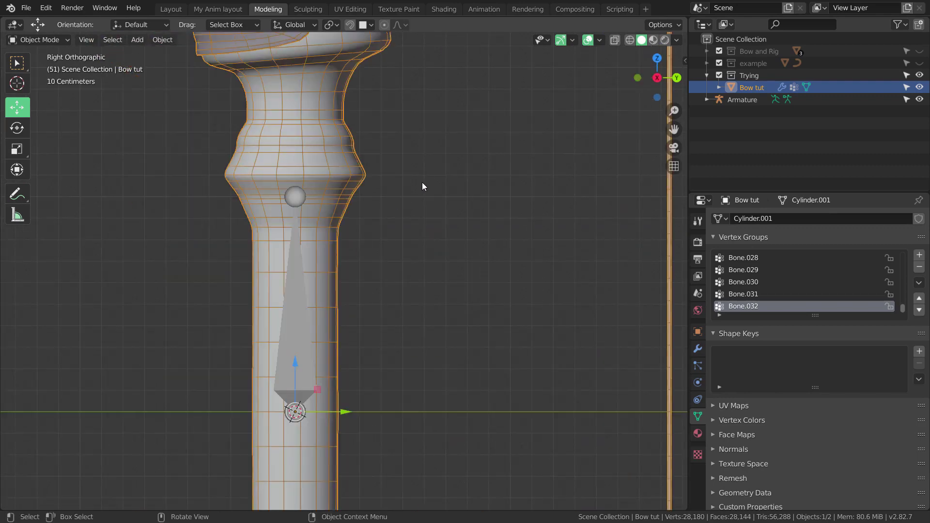
shift+middle_drag(422, 186, 363, 231)
scroll(358, 216, down, 2)
scroll(362, 232, up, 2)
Put the armature in Edit Mode and lower the first bone's tip along Z to the upper end of the straight grip
click(263, 321)
scroll(313, 274, down, 4)
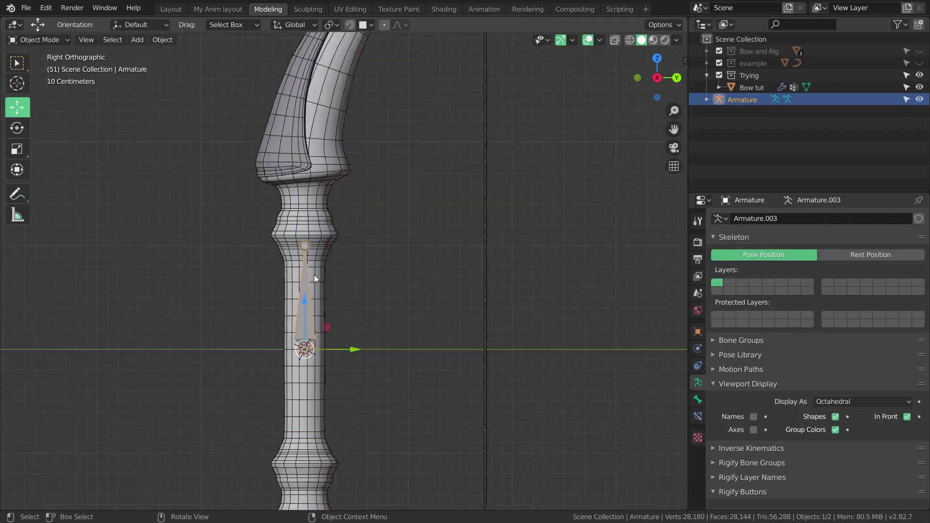
scroll(304, 228, up, 2)
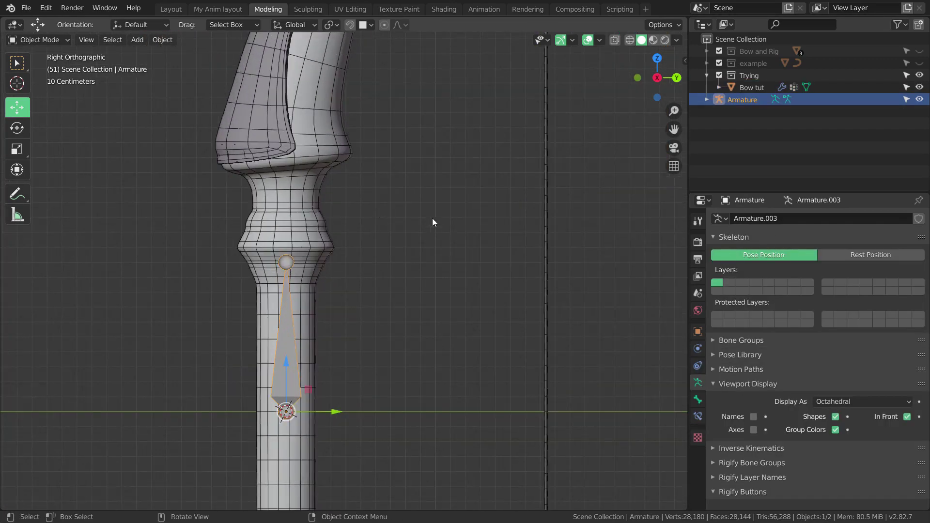
key(Tab)
scroll(377, 248, up, 2)
shift+middle_drag(379, 266, 438, 234)
scroll(416, 258, up, 1)
scroll(371, 256, up, 2)
scroll(397, 261, down, 1)
scroll(393, 248, up, 3)
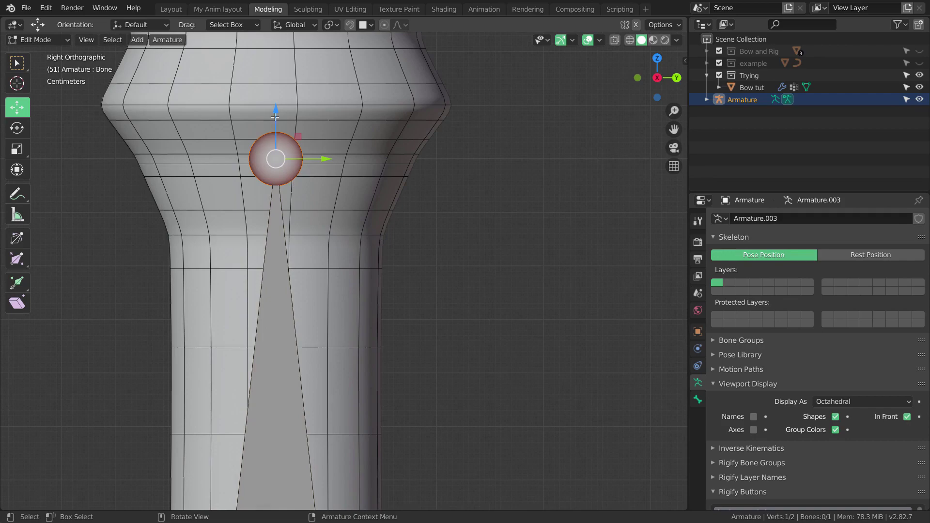
drag(275, 117, 274, 193)
Extrude a second bone from the first bone's tip, raising its end 0.49 m along Z to the top of the ring
shift+middle_drag(307, 251, 301, 344)
scroll(337, 315, down, 3)
scroll(357, 306, up, 1)
key(e)
click(358, 305)
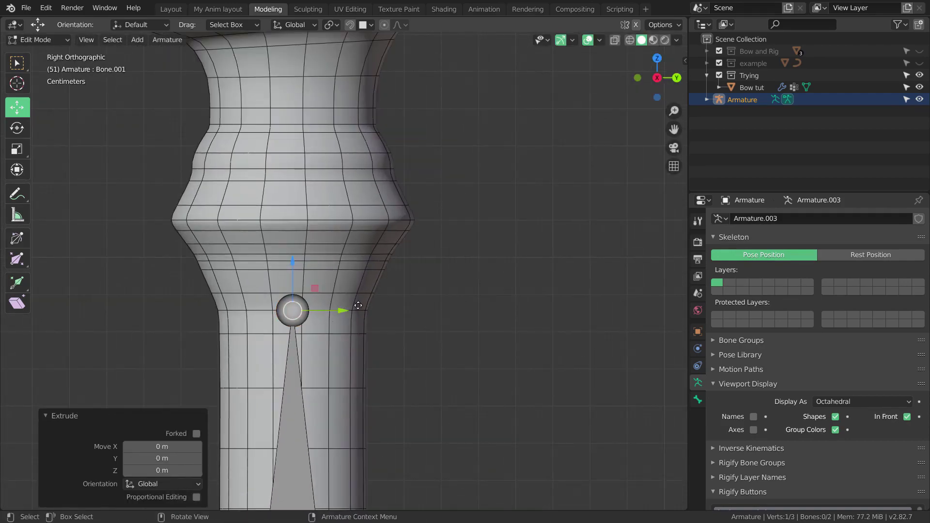
drag(293, 269, 298, 84)
Raise the second bone's tip slightly along Z to line up with the edge loop at the neck's base
scroll(385, 243, up, 2)
shift+middle_drag(386, 242, 428, 398)
scroll(427, 398, up, 2)
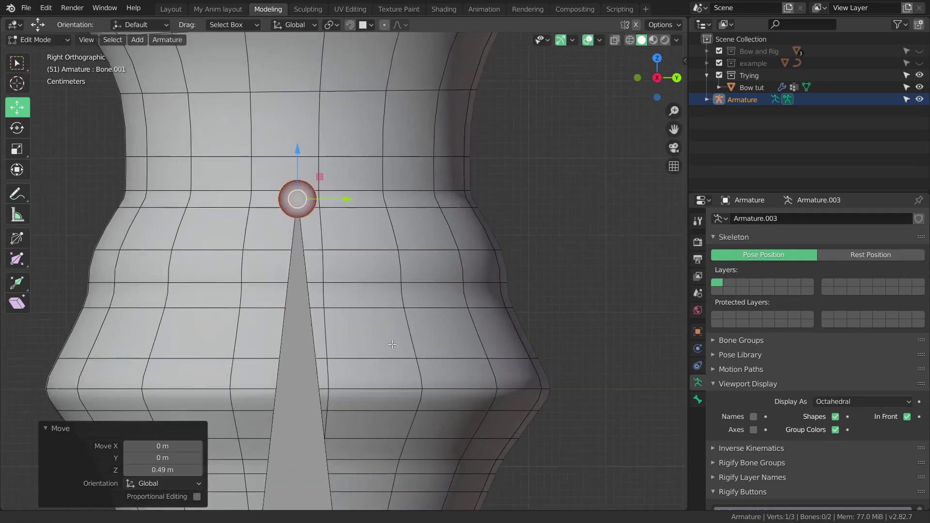
scroll(368, 281, down, 3)
middle_drag(363, 274, 369, 307)
scroll(363, 302, up, 1)
key(KP_3)
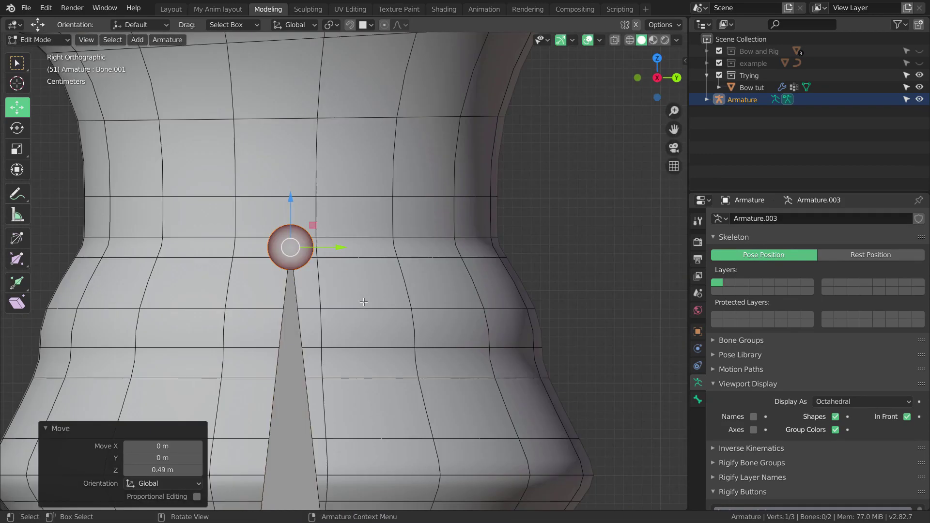
scroll(277, 179, up, 4)
shift+middle_drag(277, 179, 278, 185)
drag(235, 183, 235, 161)
Extrude a third bone from the second bone's tip, raising its end 0.353 m along Z into the base of the upper limb
scroll(404, 269, down, 8)
scroll(404, 269, down, 3)
shift+middle_drag(373, 265, 354, 273)
scroll(354, 273, up, 2)
key(e)
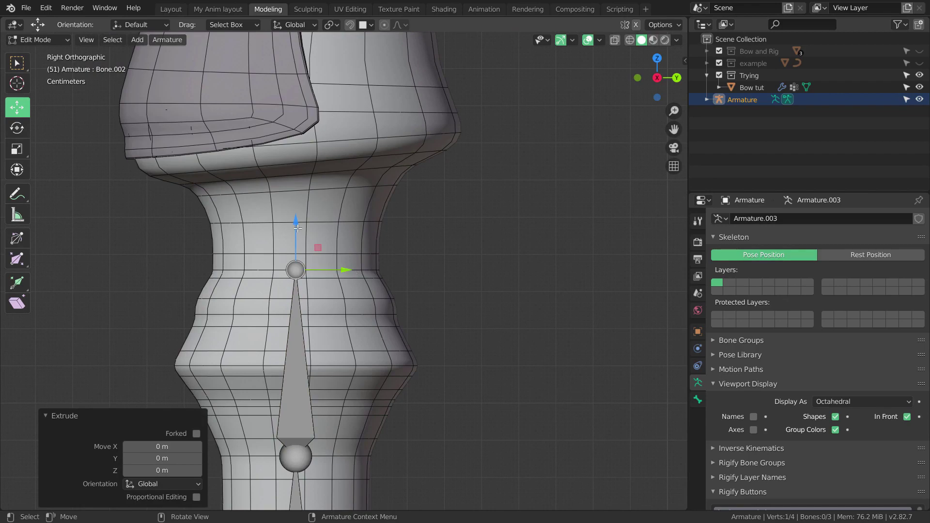
drag(298, 228, 308, 97)
Shift the third bone's tip -0.0642 m along Y
shift+middle_drag(370, 151, 375, 298)
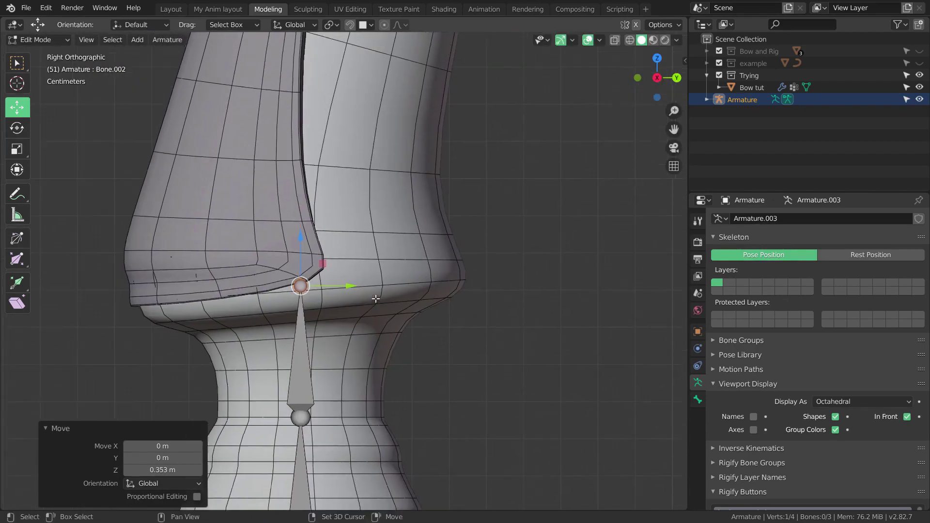
scroll(376, 299, up, 2)
drag(331, 293, 298, 293)
Examine the edge loops along the curved upper limb above the third bone
scroll(384, 316, down, 5)
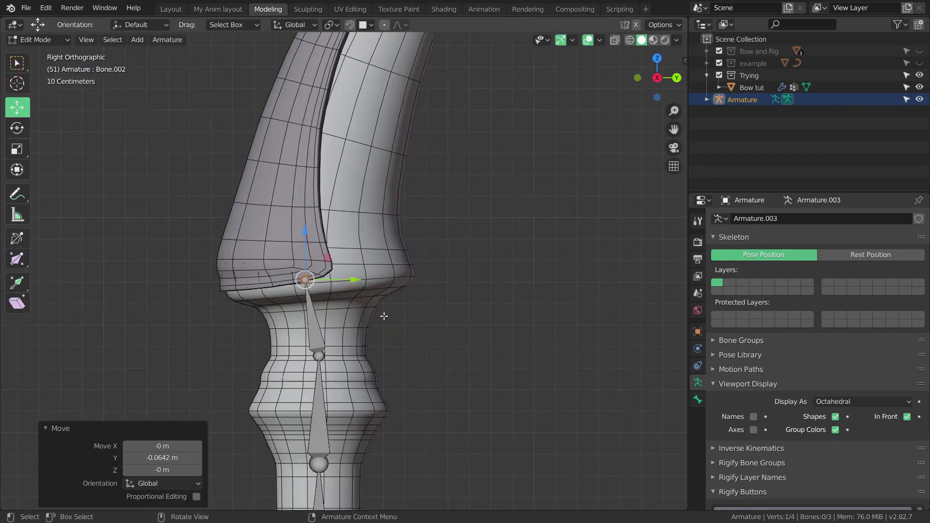
shift+middle_drag(401, 289, 398, 300)
scroll(388, 177, down, 5)
shift+middle_drag(394, 208, 382, 266)
scroll(400, 211, up, 3)
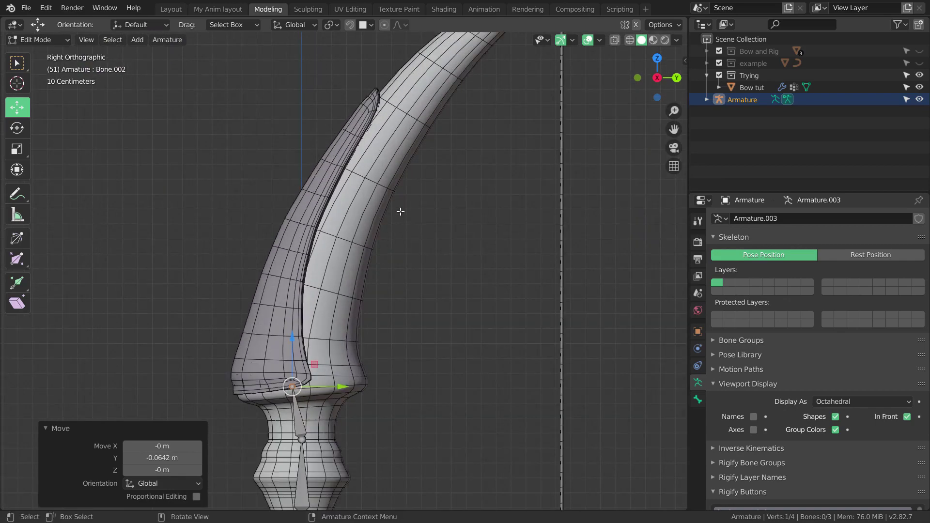
shift+middle_drag(401, 187, 357, 315)
shift+middle_drag(376, 351, 403, 236)
shift+middle_drag(349, 304, 354, 285)
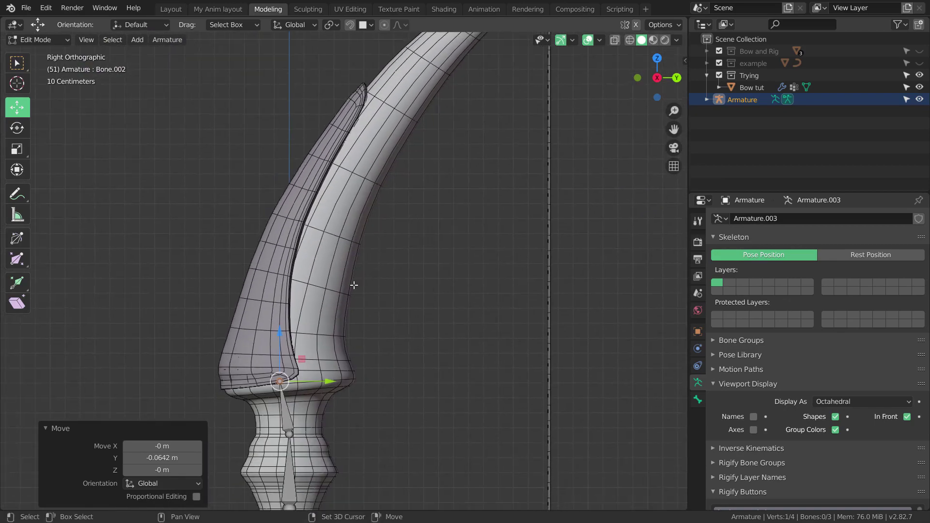
scroll(354, 286, down, 2)
shift+middle_drag(316, 323, 318, 317)
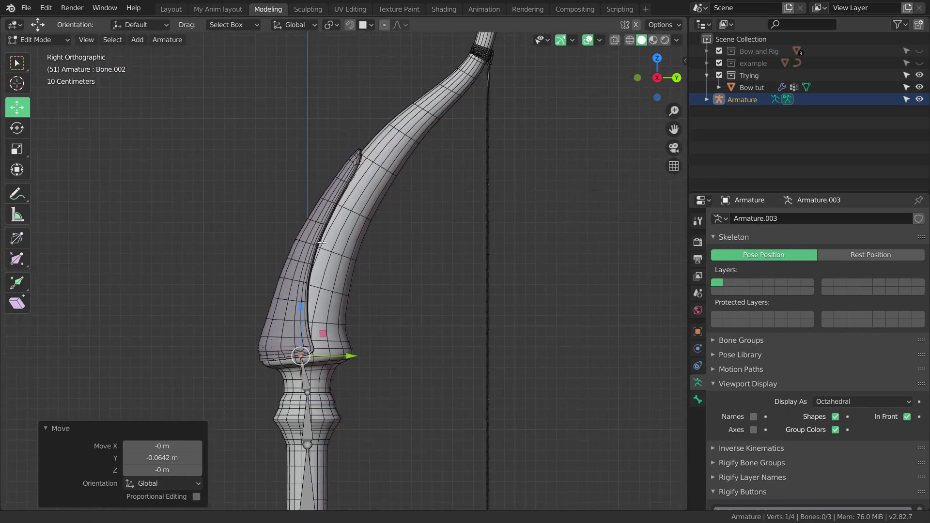
Shift the third bone's tip 0.114 m along Y, then nudge it -0.00995 m along Y
scroll(309, 365, up, 3)
shift+middle_drag(309, 364, 302, 297)
scroll(300, 295, up, 3)
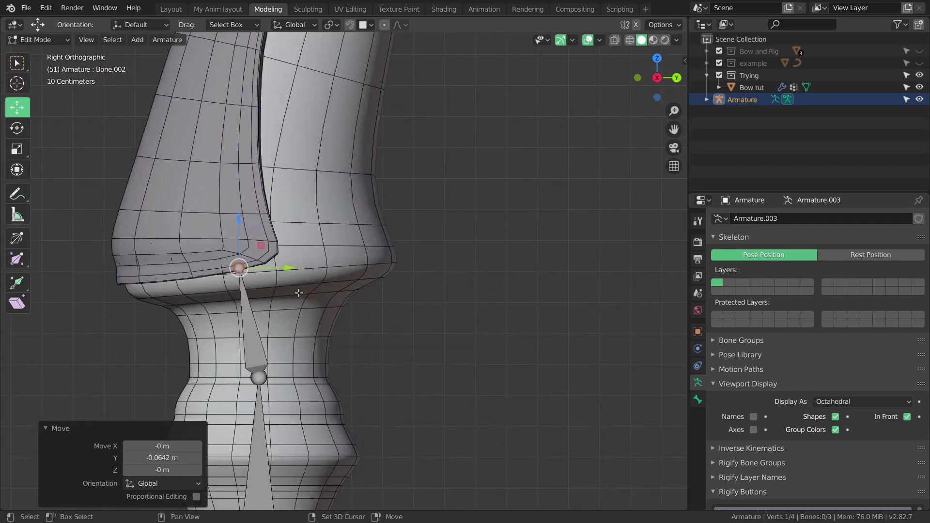
drag(283, 269, 321, 291)
scroll(320, 293, up, 3)
shift+middle_drag(317, 297, 345, 302)
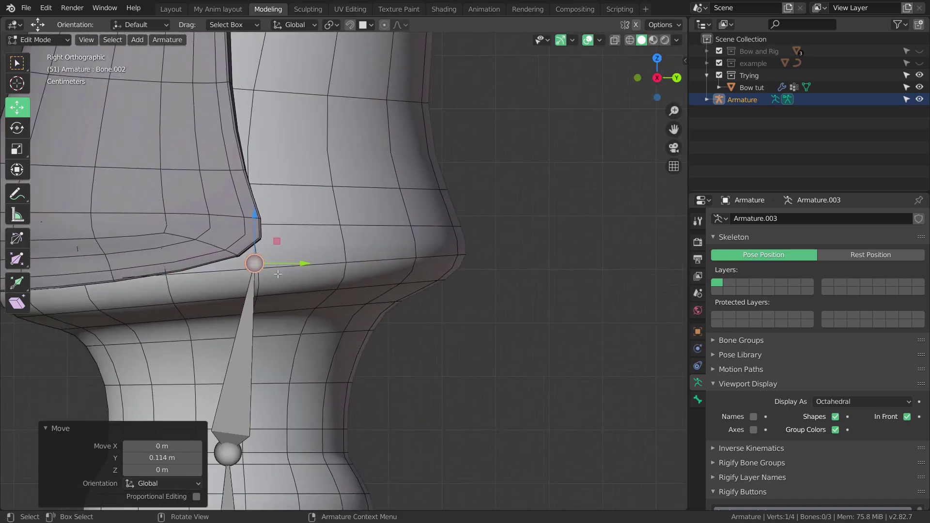
mouse_move(278, 266)
mouse_down()
mouse_move(210, 269)
mouse_move(281, 280)
mouse_up()
scroll(291, 293, down, 3)
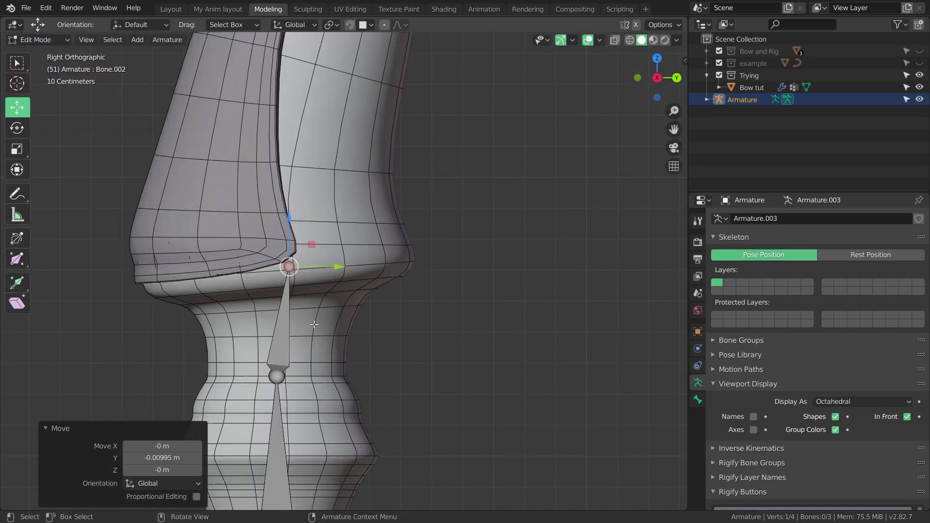
Shift the third bone's tip -0.0713 m along Y, back toward the middle of the neck
scroll(316, 299, up, 1)
shift+middle_drag(312, 319, 319, 341)
mouse_move(312, 283)
mouse_down()
mouse_move(323, 280)
mouse_move(310, 287)
mouse_up()
scroll(352, 352, down, 3)
scroll(353, 354, down, 3)
scroll(352, 351, up, 4)
scroll(312, 286, up, 1)
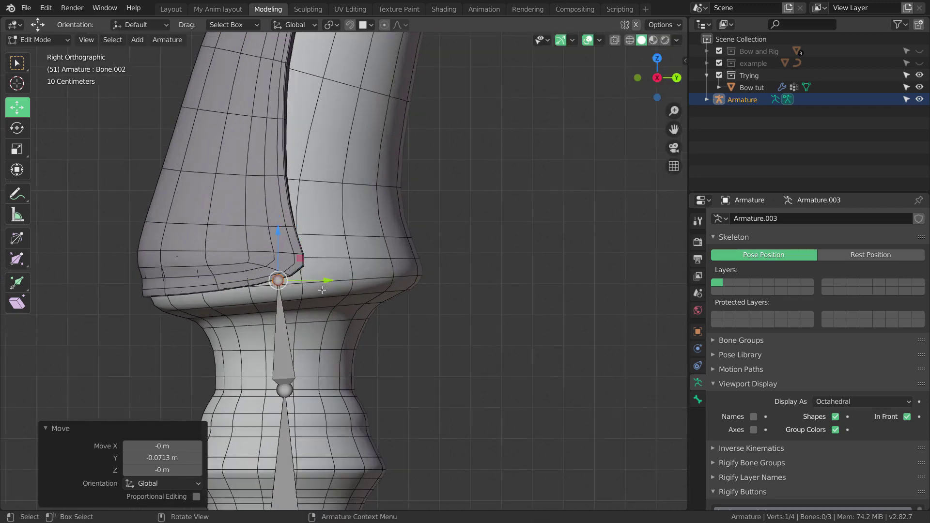
shift+middle_drag(315, 282, 319, 312)
click(320, 303)
Raise the third bone's tip to the edge loop just above the flared base of the upper limb
drag(282, 291, 332, 272)
scroll(338, 326, up, 2)
shift+middle_drag(337, 286, 343, 327)
scroll(339, 328, up, 2)
drag(258, 315, 262, 311)
scroll(310, 318, down, 4)
mouse_move(352, 323)
shift+middle_down()
mouse_move(346, 304)
mouse_move(358, 314)
shift+middle_up()
scroll(346, 303, down, 4)
scroll(362, 327, up, 4)
scroll(361, 262, down, 2)
shift+middle_drag(361, 260, 360, 310)
Extrude a fourth bone from the third bone's tip, moving its end 0.0208 m in Y and 0.176 m in Z to the next edge loop
key(e)
click(365, 312)
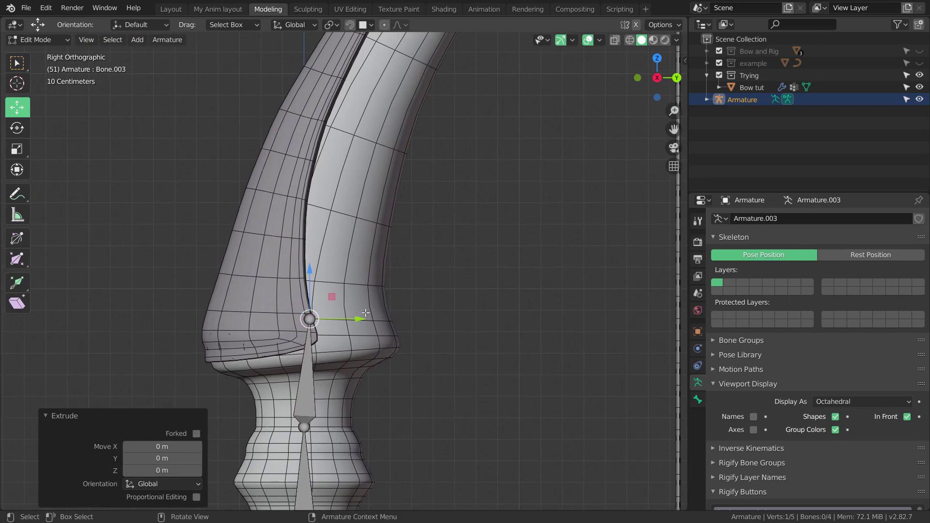
scroll(365, 314, up, 5)
key(g)
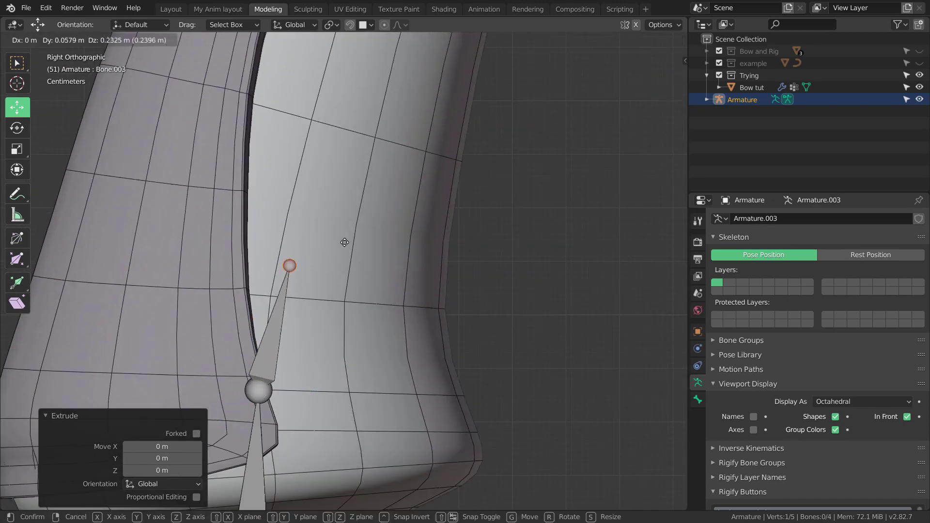
click(328, 277)
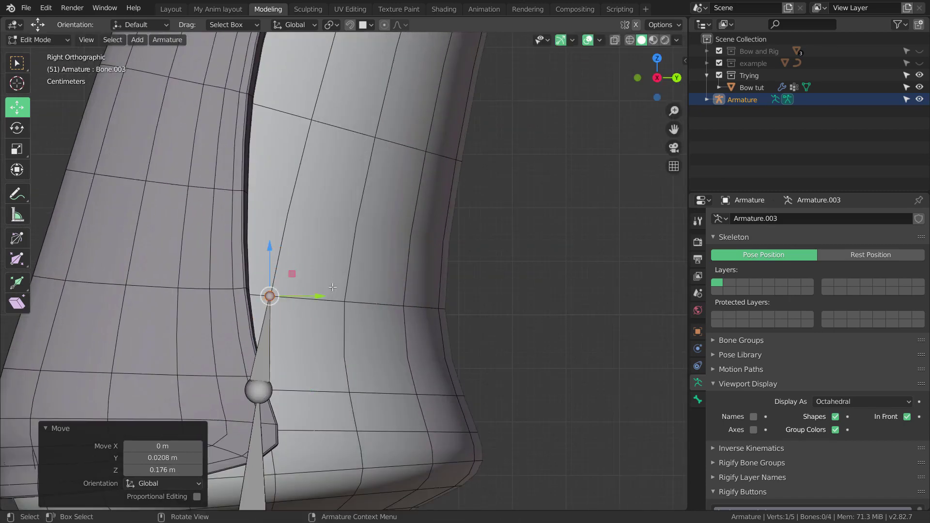
Extrude a fifth bone 0.0719 m in Y and 0.322 m in Z, up to the next edge loop of the limb
scroll(334, 276, down, 3)
key(e)
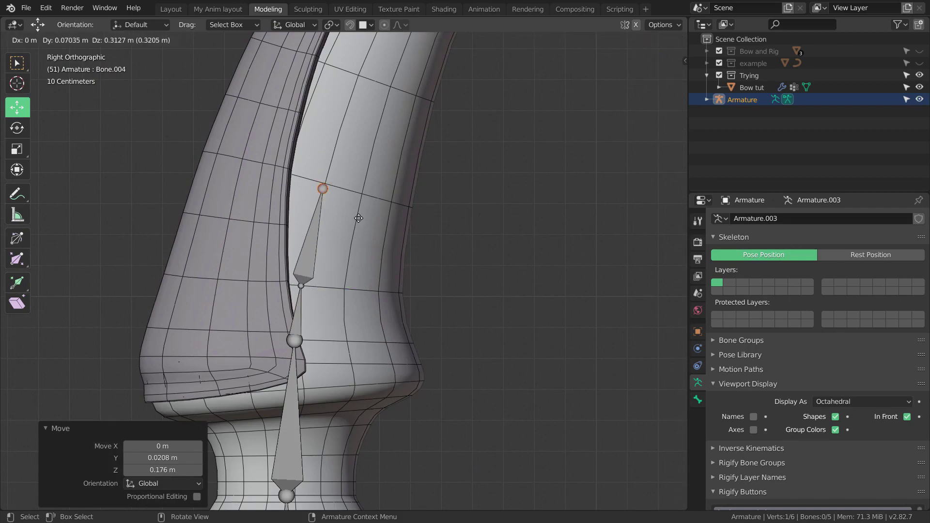
click(359, 215)
Extrude a sixth bone from the fifth bone's tip, 0.111 m in Y and 0.352 m in Z, following the limb's curve
scroll(365, 260, down, 3)
shift+middle_drag(392, 264, 310, 342)
scroll(387, 293, up, 2)
scroll(368, 264, down, 4)
shift+middle_drag(452, 144, 396, 237)
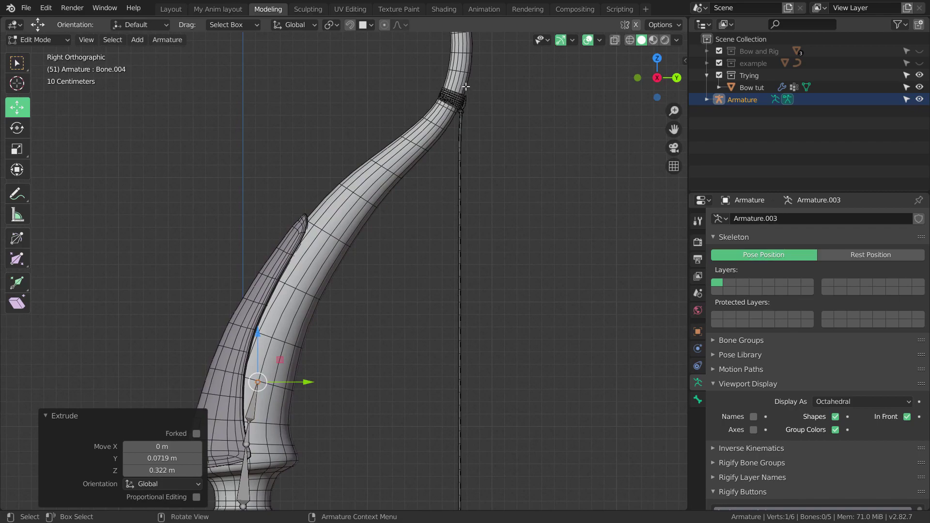
scroll(413, 199, up, 5)
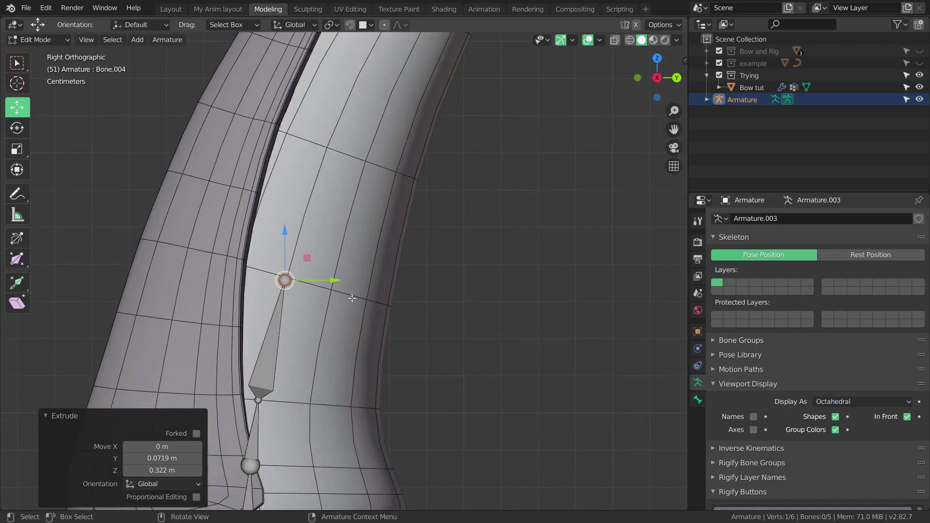
scroll(352, 298, up, 1)
shift+middle_drag(352, 303, 364, 350)
scroll(346, 329, up, 2)
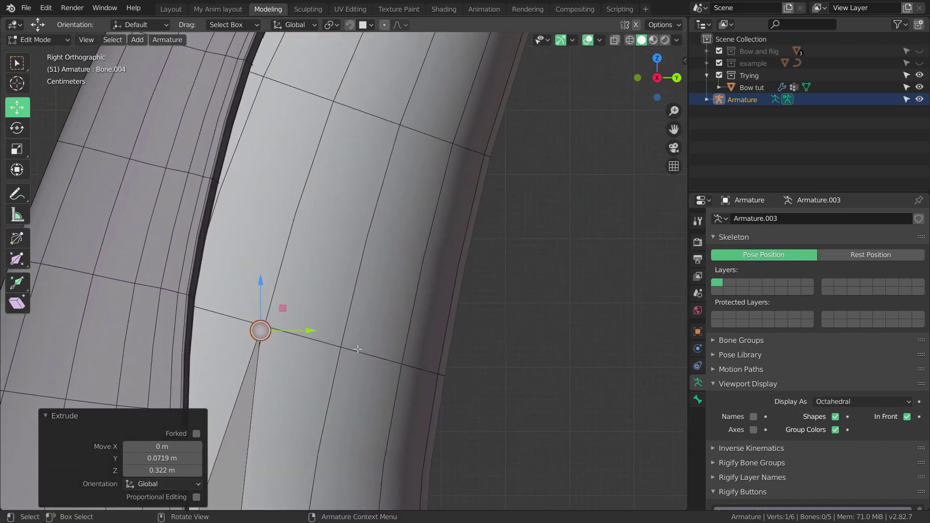
key(e)
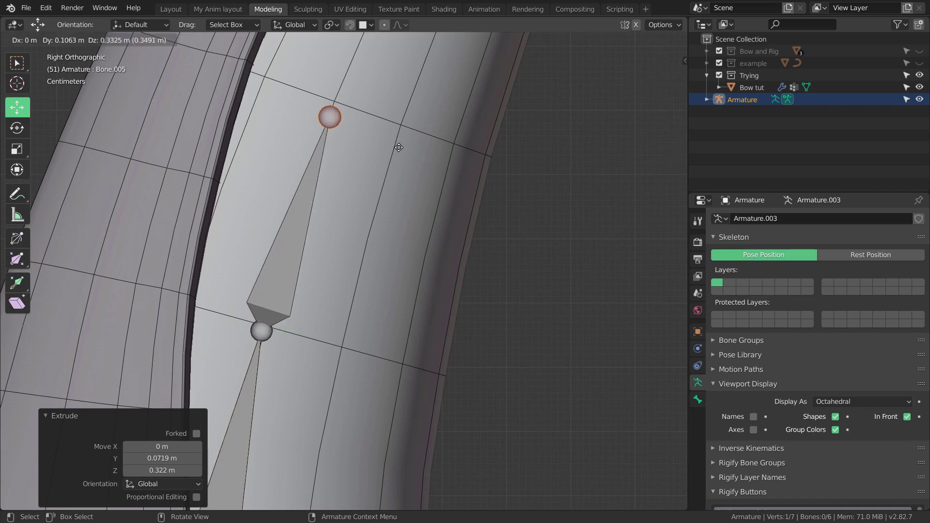
click(399, 142)
Extrude the seventh bone 0.188 m in Y and 0.406 m in Z, and the eighth 0.281 m in Y and 0.428 m in Z
shift+middle_drag(406, 155, 354, 369)
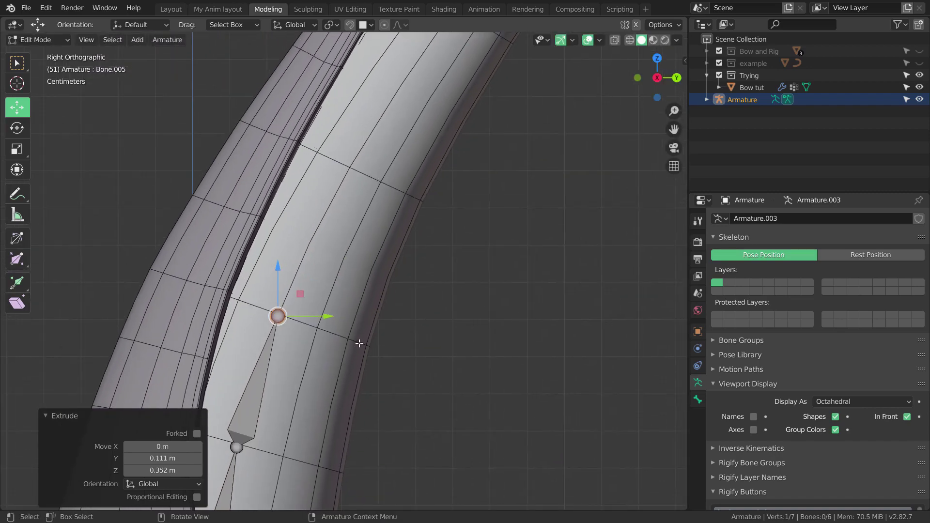
key(e)
click(428, 192)
scroll(427, 213, down, 3)
shift+middle_drag(411, 251, 357, 332)
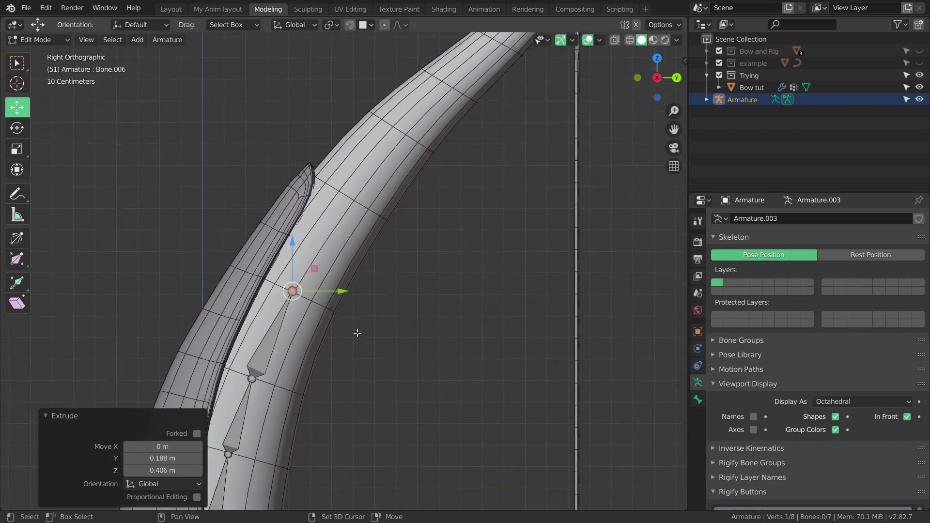
scroll(352, 335, up, 2)
key(e)
click(435, 209)
Extrude the ninth bone 0.242 m in Y and 0.296 m in Z, and the tenth 0.223 m in both Y and Z
shift+middle_drag(435, 208, 322, 359)
key(e)
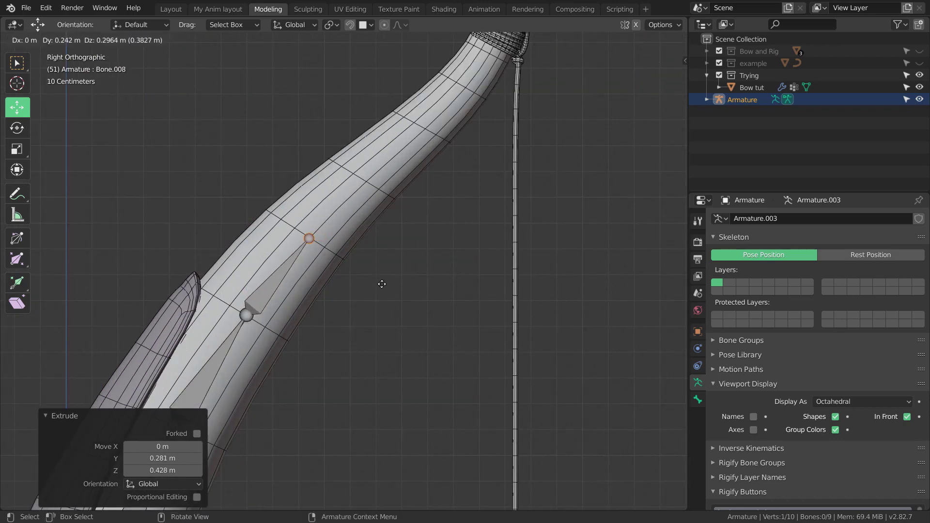
click(379, 286)
key(e)
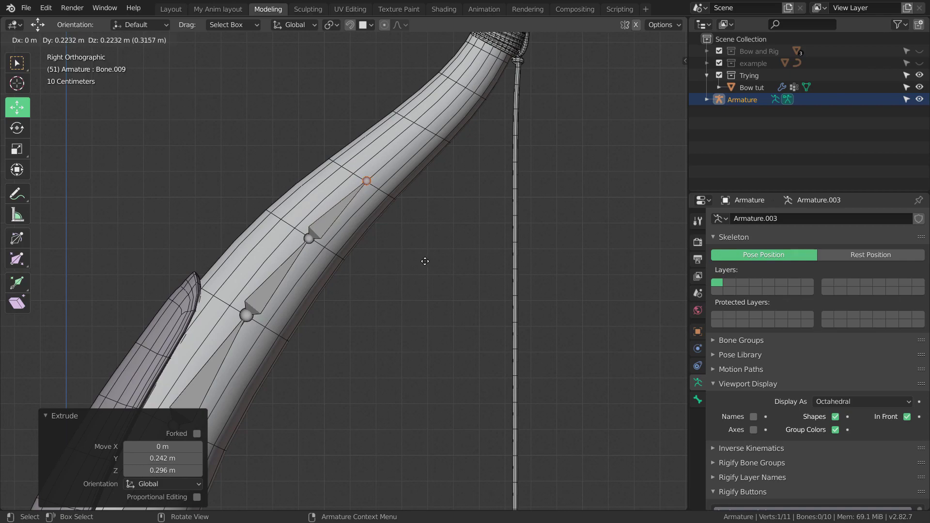
click(424, 261)
Extrude the eleventh bone 0.223 m in Y and 0.197 m in Z, and the twelfth about 0.163 m in Y and 0.164 m in Z
shift+middle_drag(425, 261, 326, 390)
key(e)
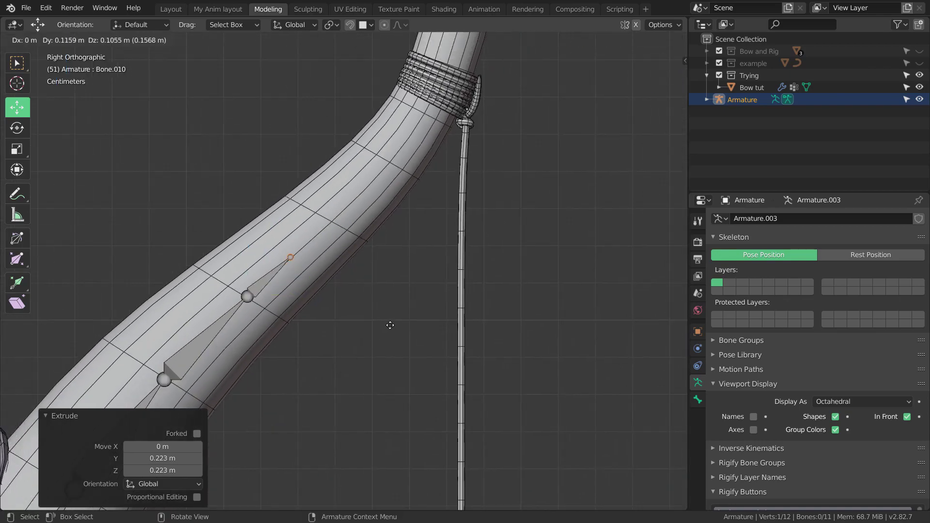
click(422, 297)
key(e)
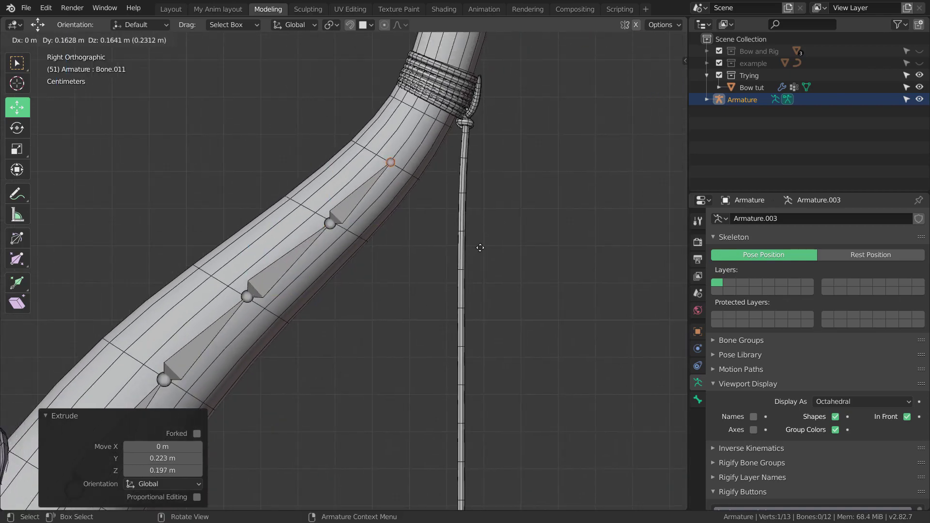
click(480, 249)
Extrude the thirteenth bone 0.086 m in Y and 0.129 m in Z, and the fourteenth up to the upper edge of the string binding
key(e)
click(508, 212)
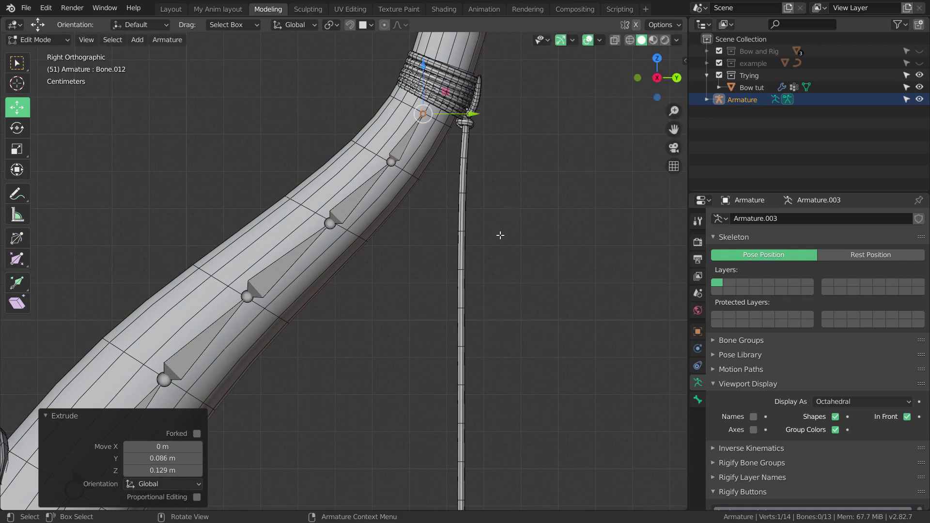
shift+middle_drag(498, 233, 405, 342)
key(e)
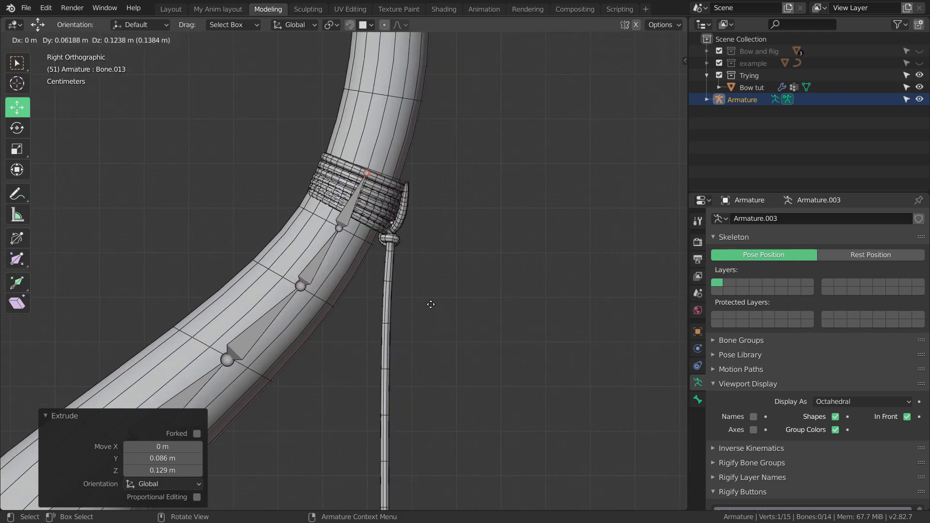
click(430, 304)
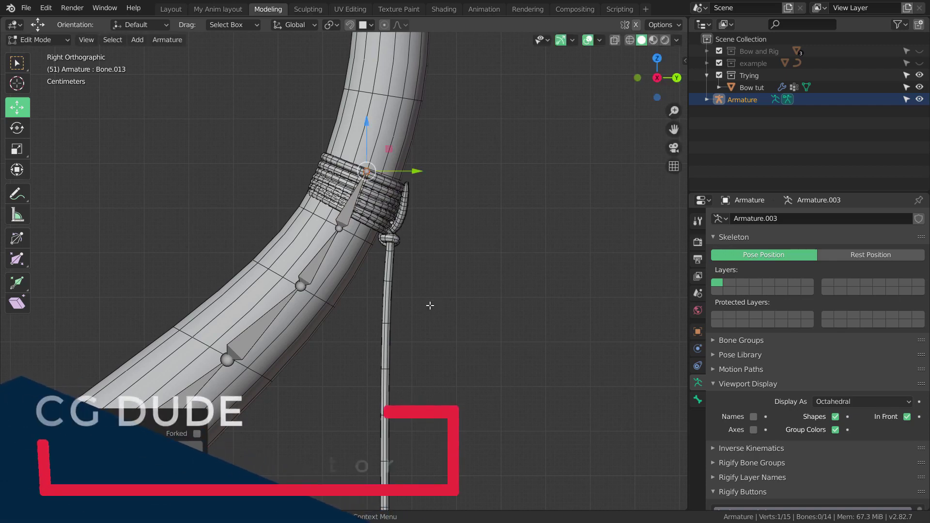
Check how the upper limb's bone joints line up with the mesh edge loops below the string binding
scroll(468, 269, down, 2)
shift+middle_drag(369, 410, 410, 343)
scroll(426, 290, up, 2)
scroll(414, 327, up, 2)
scroll(411, 343, down, 3)
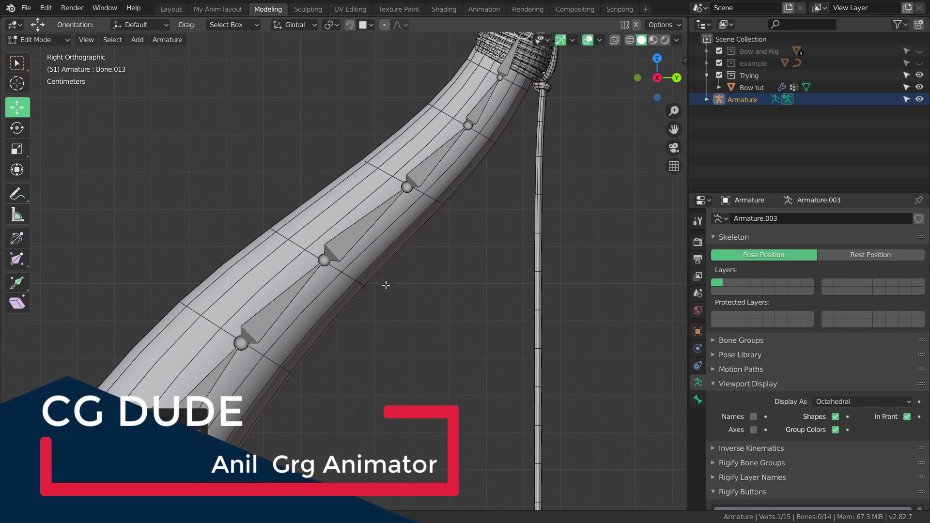
shift+middle_drag(386, 285, 393, 259)
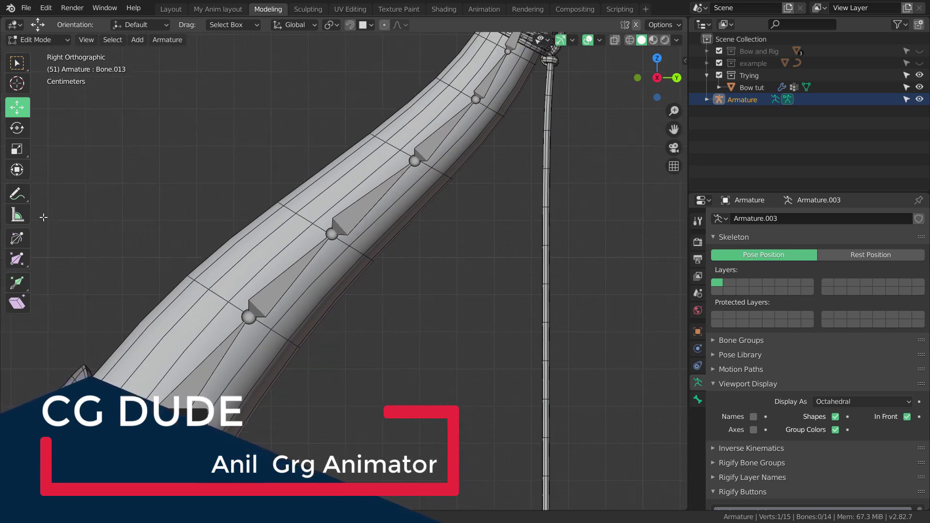
click(17, 193)
drag(300, 367, 313, 372)
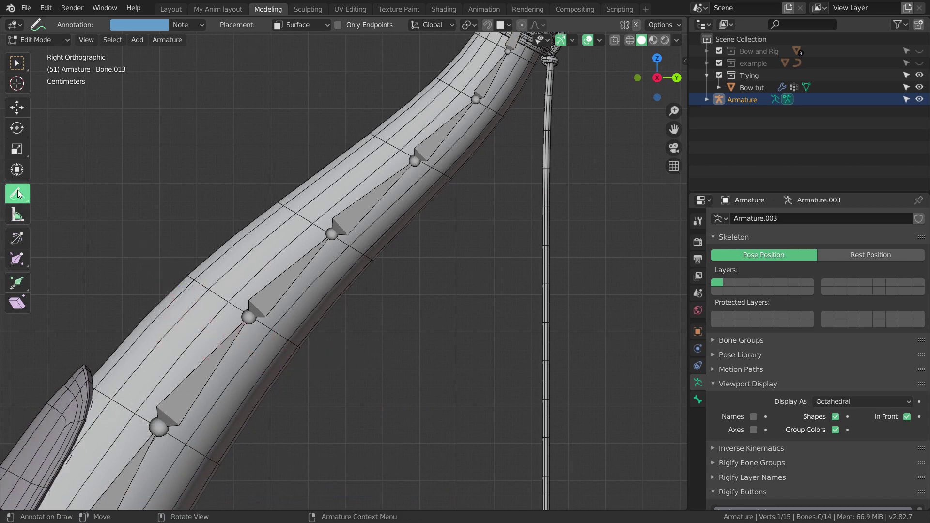
mouse_move(17, 193)
mouse_down()
mouse_move(85, 245)
mouse_move(73, 219)
mouse_up()
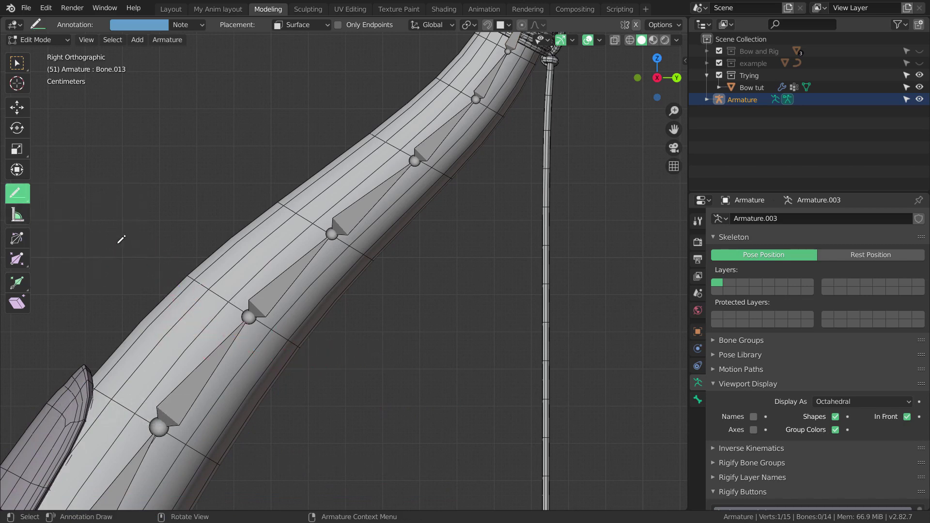
drag(386, 377, 384, 388)
mouse_move(163, 153)
mouse_down()
mouse_move(497, 297)
mouse_move(479, 317)
mouse_up()
scroll(400, 223, down, 3)
scroll(373, 271, up, 3)
click(16, 68)
Examine the whole bone chain from the grip's centre up to the string binding
scroll(448, 307, down, 6)
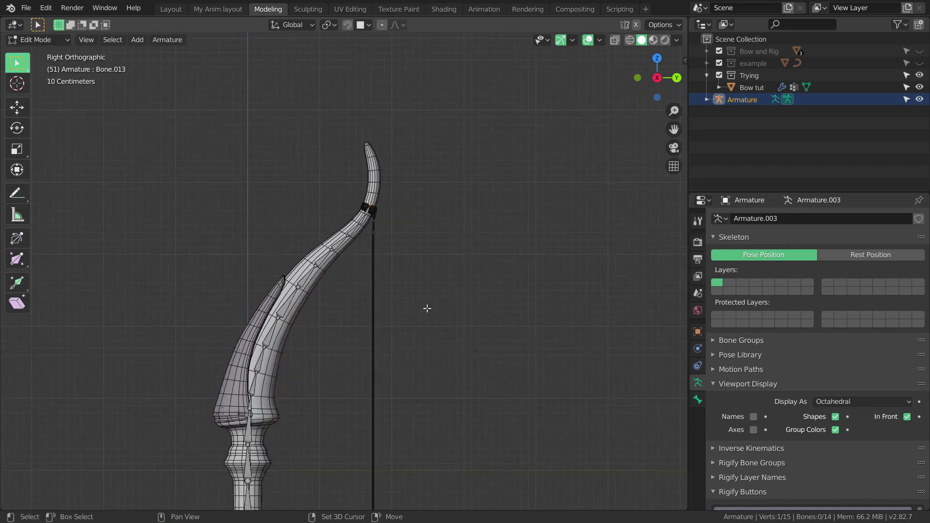
scroll(397, 268, up, 2)
shift+middle_drag(395, 364, 413, 337)
scroll(400, 266, down, 2)
mouse_move(395, 256)
shift+middle_down()
mouse_move(397, 182)
mouse_move(402, 245)
shift+middle_up()
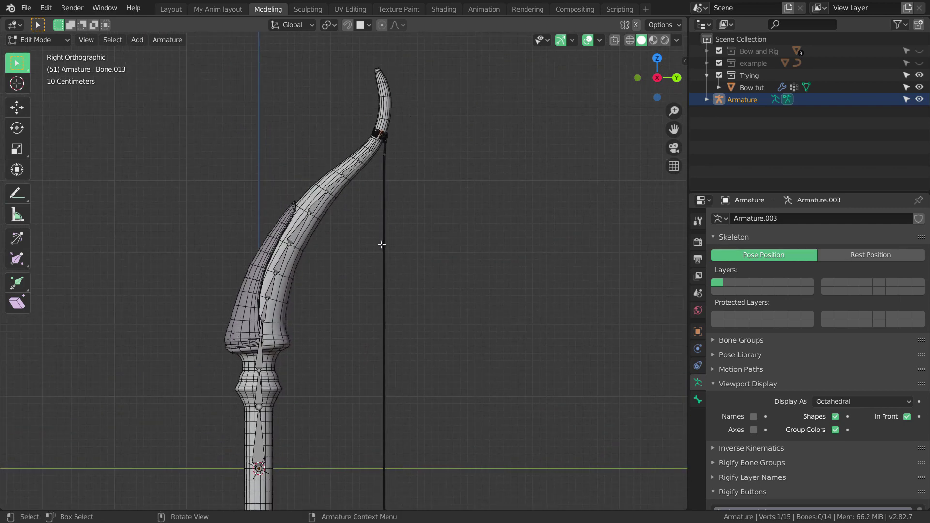
shift+middle_drag(379, 355, 381, 325)
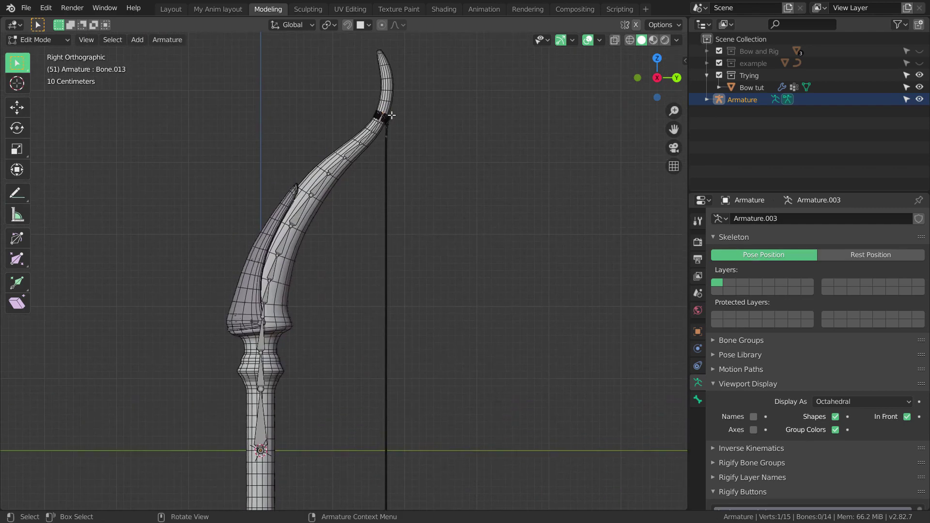
shift+middle_drag(277, 352, 321, 238)
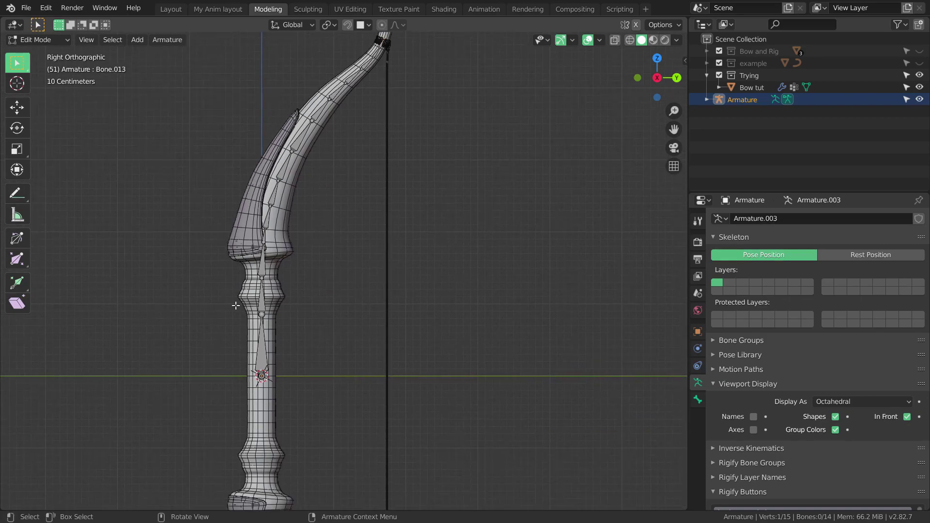
Inspect the lower grip and lower limb, comparing them with the upper half that holds the bone chain
shift+middle_drag(238, 504, 249, 397)
shift+middle_drag(291, 437, 265, 242)
scroll(355, 417, down, 3)
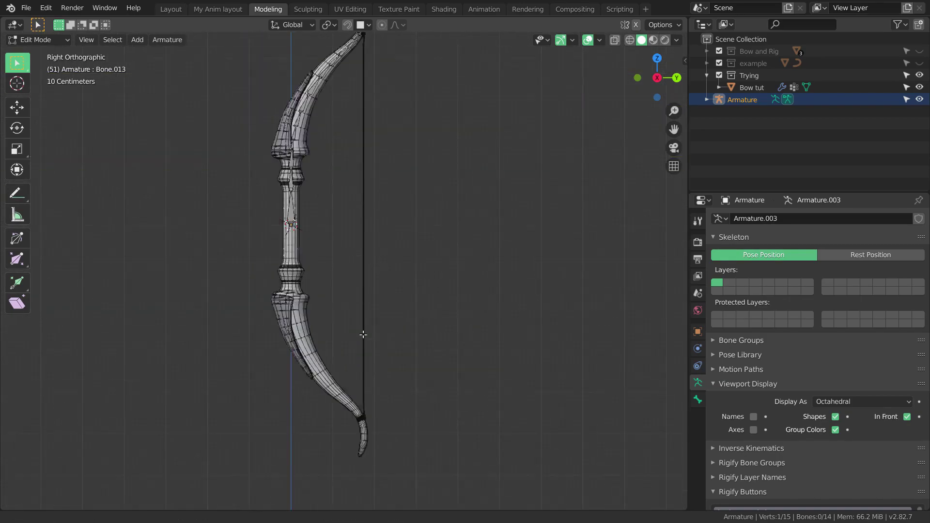
scroll(361, 214, up, 3)
shift+middle_drag(361, 214, 380, 276)
scroll(357, 214, up, 2)
shift+middle_drag(353, 422, 370, 265)
scroll(351, 287, up, 2)
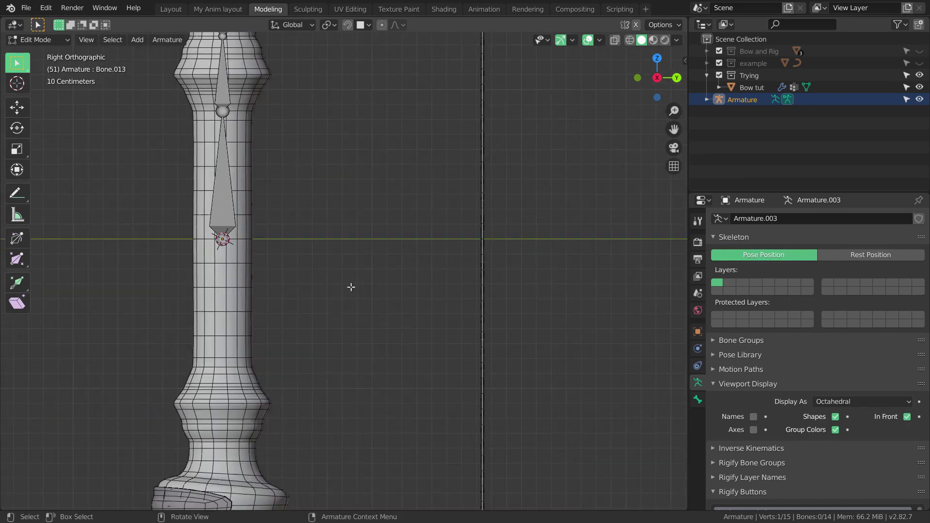
shift+middle_drag(314, 298, 321, 268)
shift+middle_drag(277, 303, 276, 272)
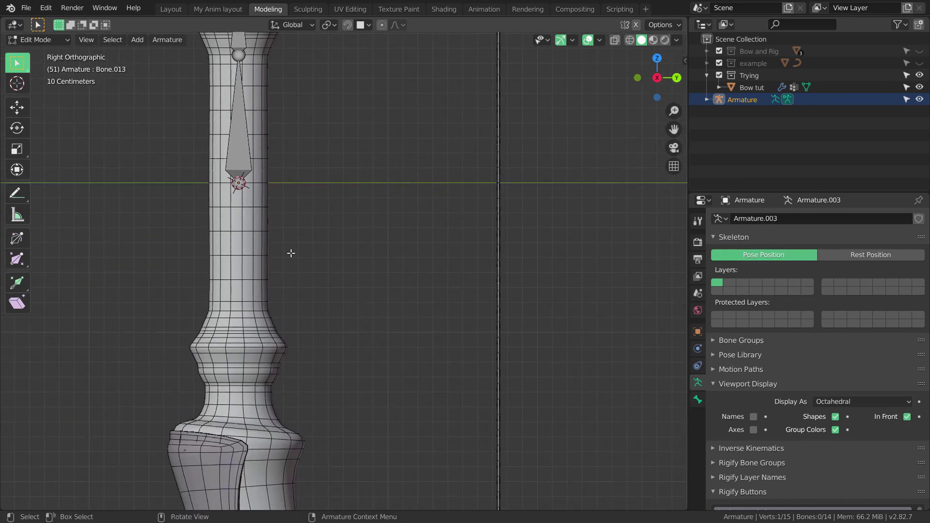
shift+middle_drag(342, 309, 323, 186)
scroll(312, 277, down, 3)
scroll(327, 311, up, 1)
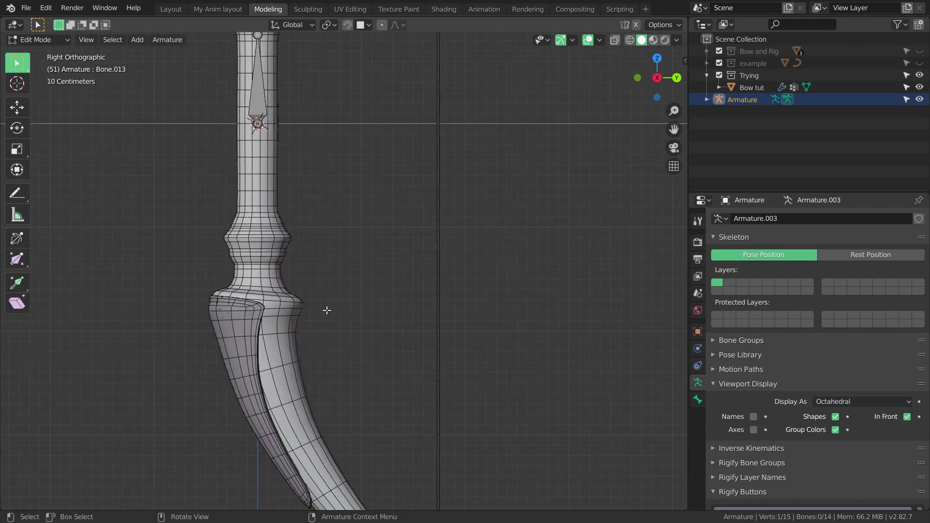
shift+middle_drag(300, 285, 274, 256)
scroll(429, 286, down, 3)
shift+middle_drag(398, 241, 377, 331)
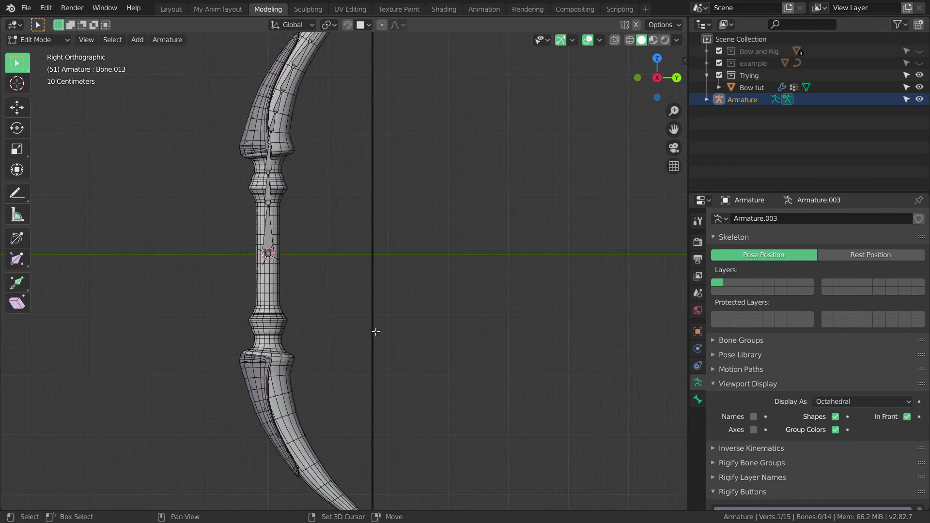
shift+middle_drag(367, 210, 370, 312)
shift+middle_drag(374, 232, 382, 310)
scroll(389, 293, up, 2)
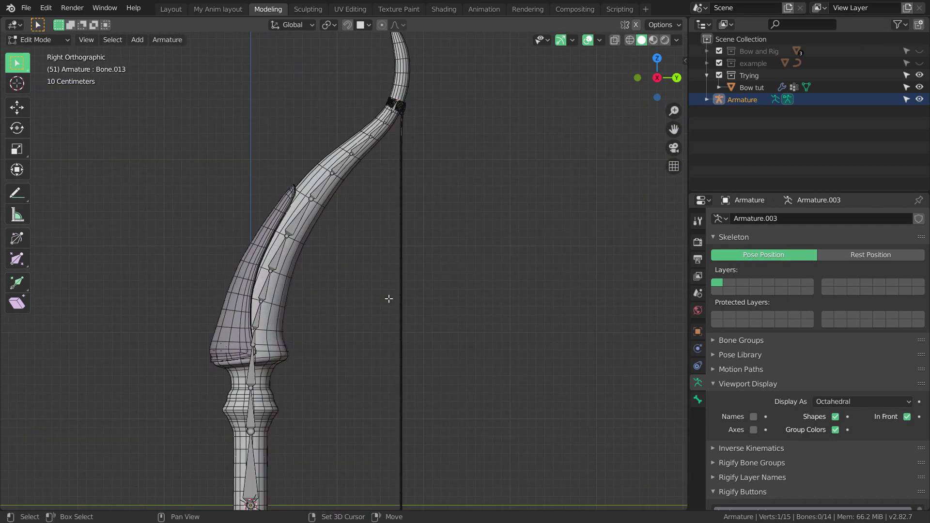
Duplicate the whole upper bone chain in place, without moving the copy
scroll(389, 299, down, 3)
scroll(390, 286, up, 1)
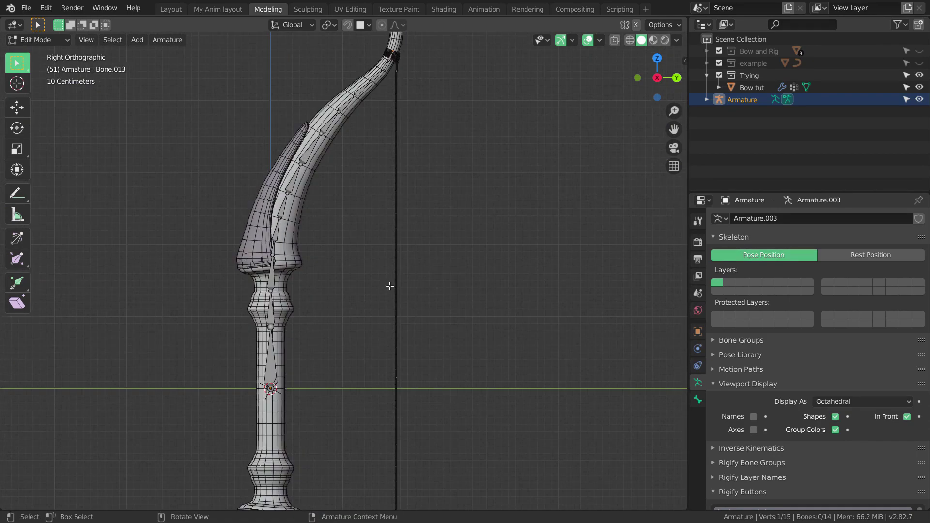
shift+middle_drag(396, 261, 404, 253)
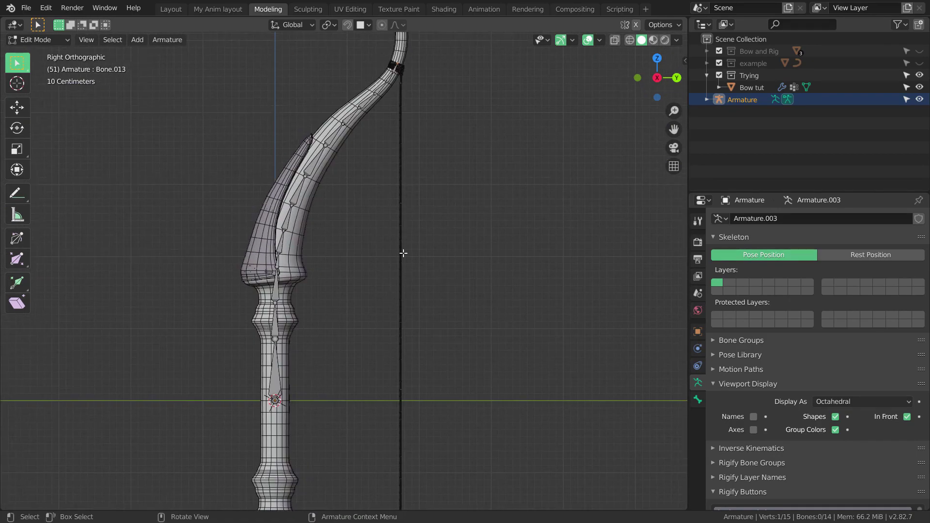
scroll(403, 253, down, 1)
scroll(403, 253, up, 2)
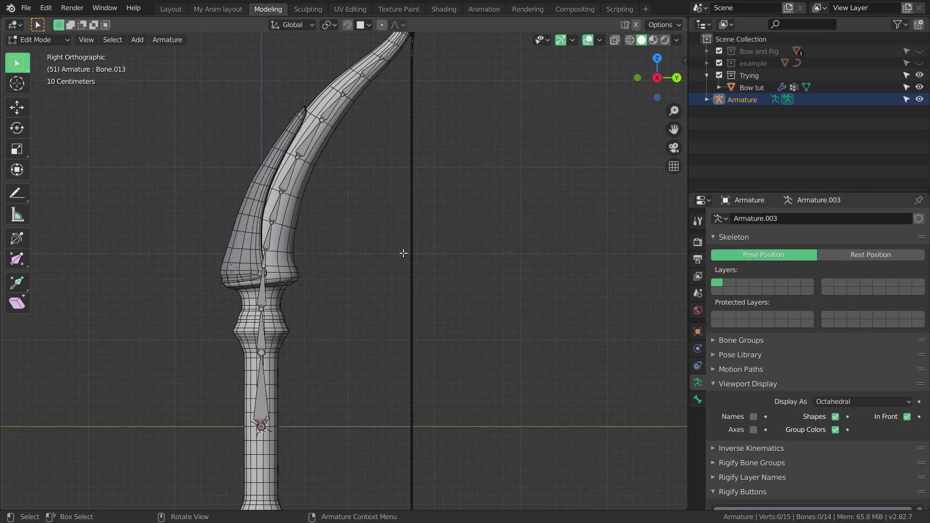
key(a)
scroll(402, 254, down, 3)
scroll(402, 262, up, 3)
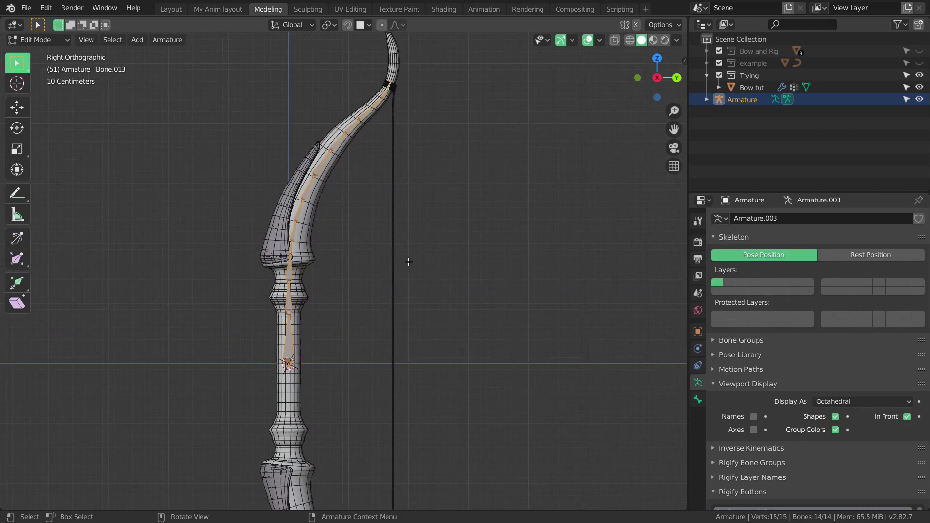
key(shift+d)
right_click(478, 239)
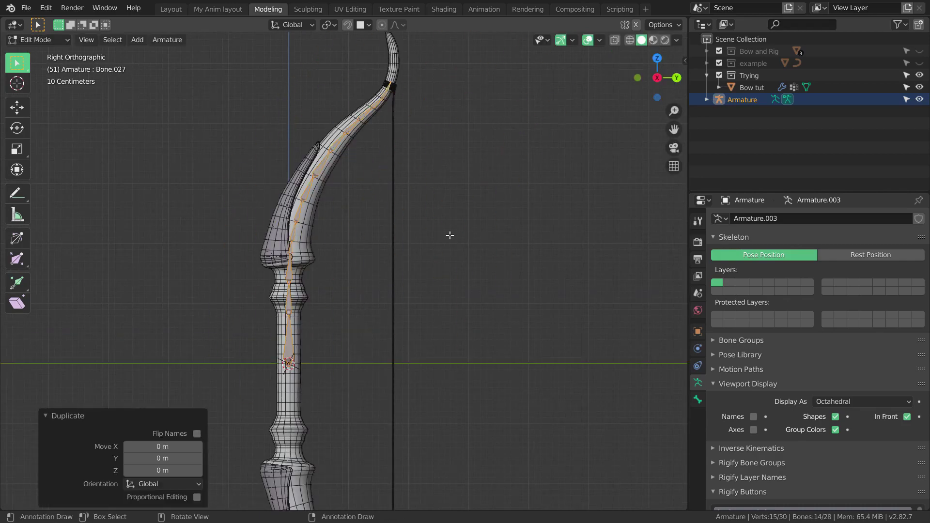
Set the pivot point to the 3D Cursor and mirror the duplicated bones downwards by scaling them -1 along Z
scroll(452, 222, down, 4)
shift+middle_drag(453, 217, 455, 239)
scroll(450, 239, up, 6)
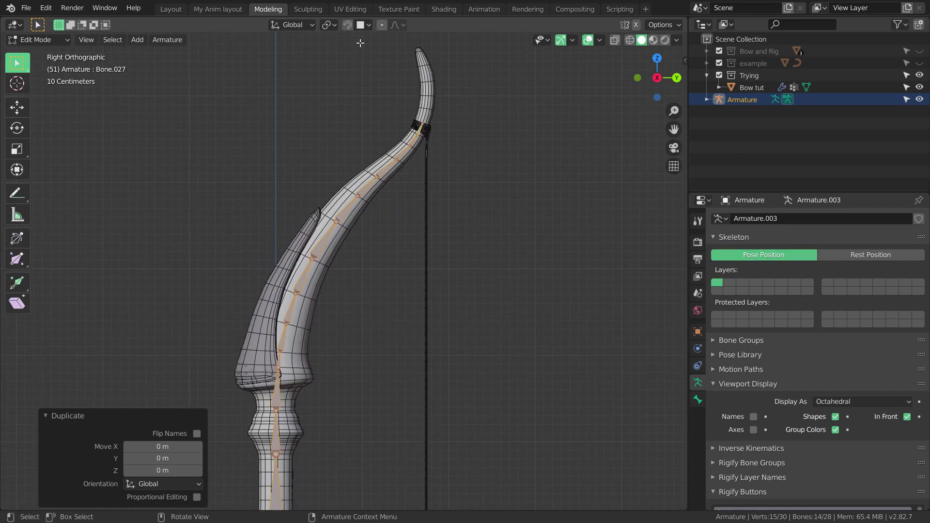
click(336, 24)
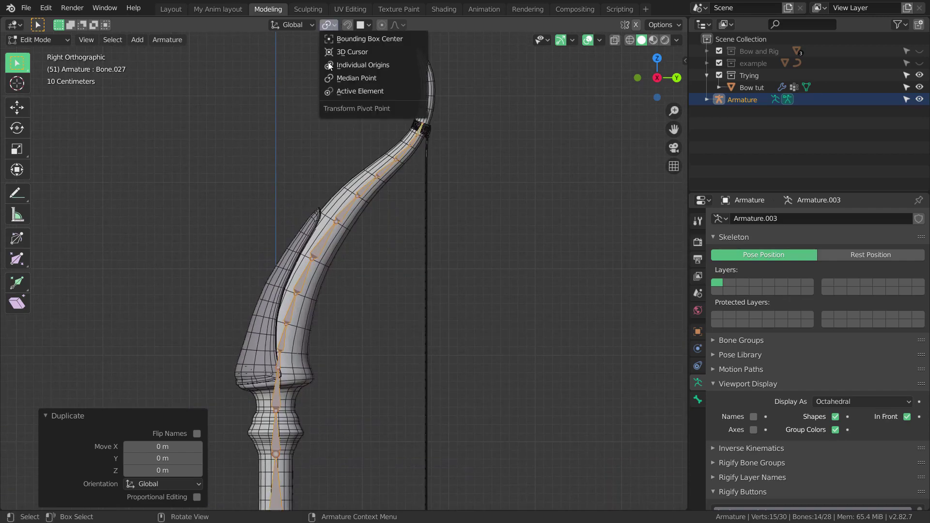
click(355, 52)
scroll(468, 237, down, 2)
key(s)
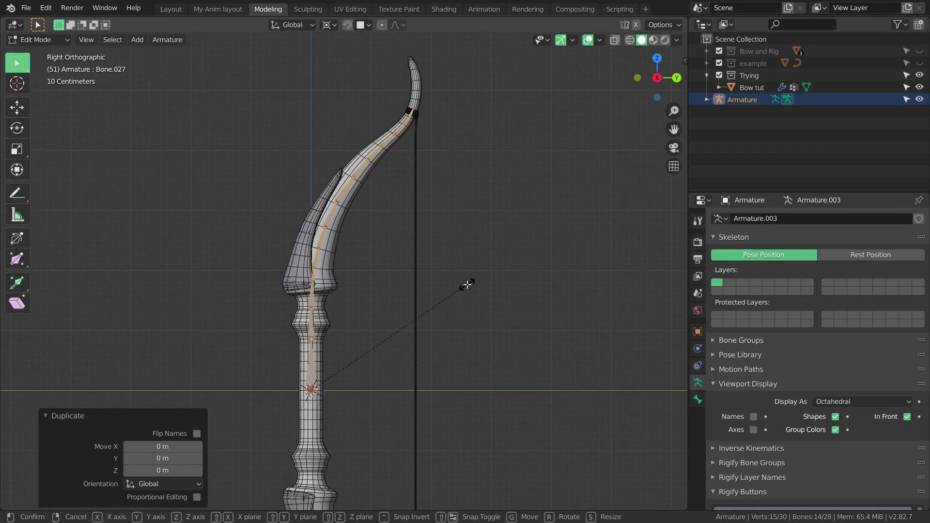
key(z)
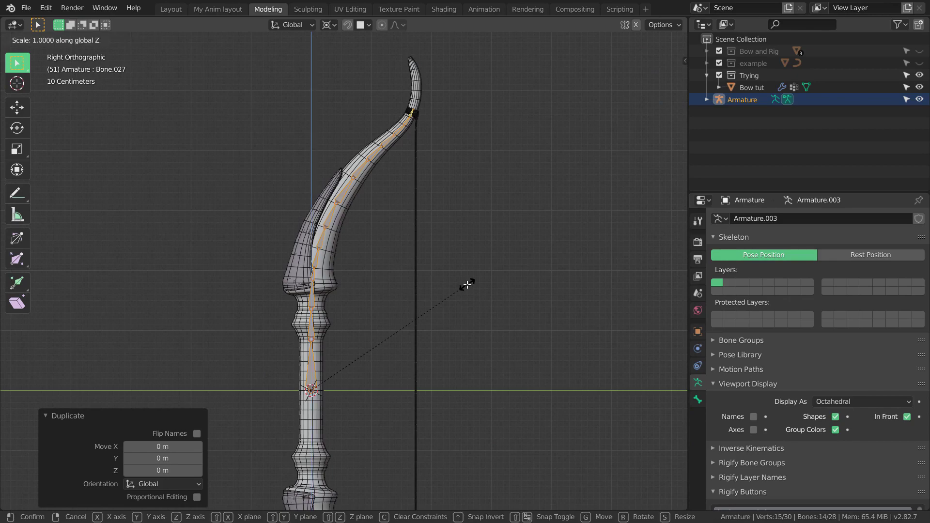
text(-1)
key(Return)
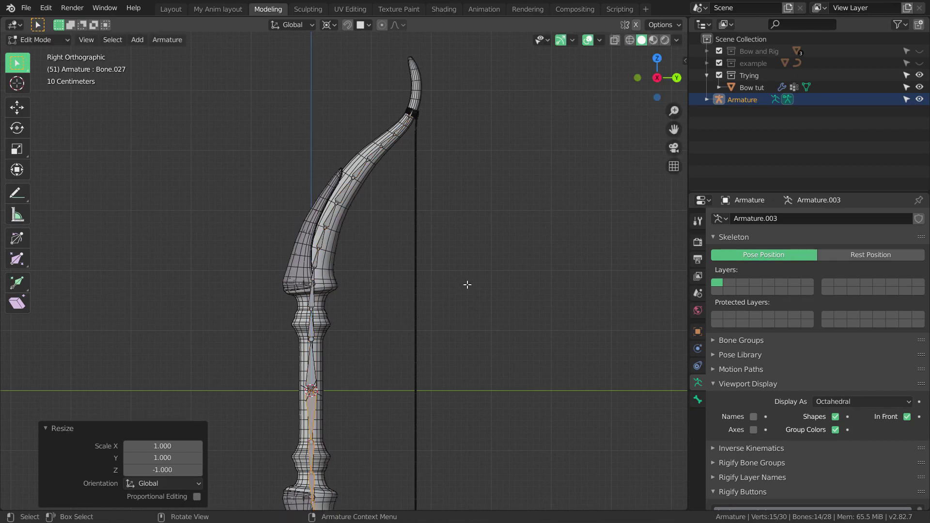
Check how the mirrored bones follow the lower grip and lower limb down to the string binding
scroll(467, 286, up, 4)
shift+middle_drag(463, 294, 428, 164)
shift+middle_drag(421, 305, 442, 79)
mouse_move(388, 319)
shift+middle_down()
mouse_move(390, 195)
mouse_move(408, 178)
mouse_move(393, 272)
shift+middle_up()
scroll(390, 195, down, 4)
shift+middle_drag(379, 86, 378, 120)
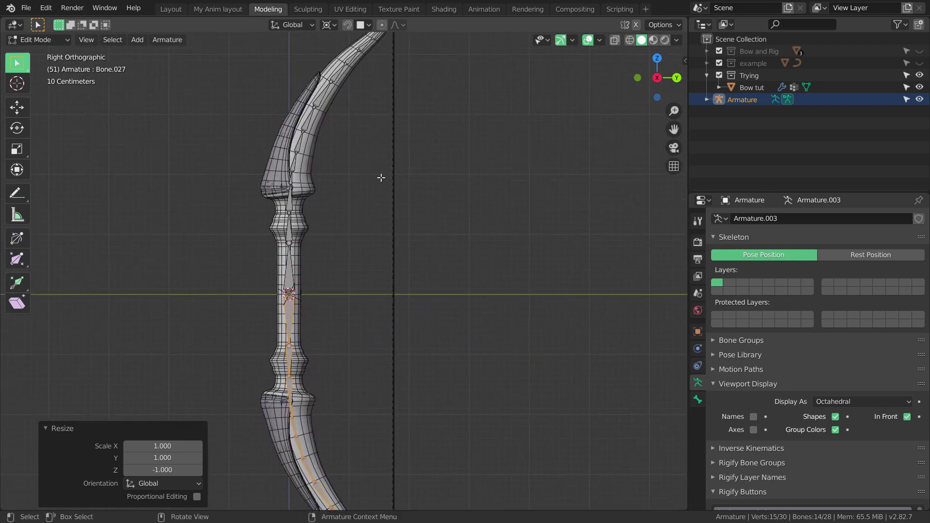
shift+middle_drag(306, 374, 303, 227)
scroll(453, 433, up, 3)
shift+middle_drag(446, 434, 414, 222)
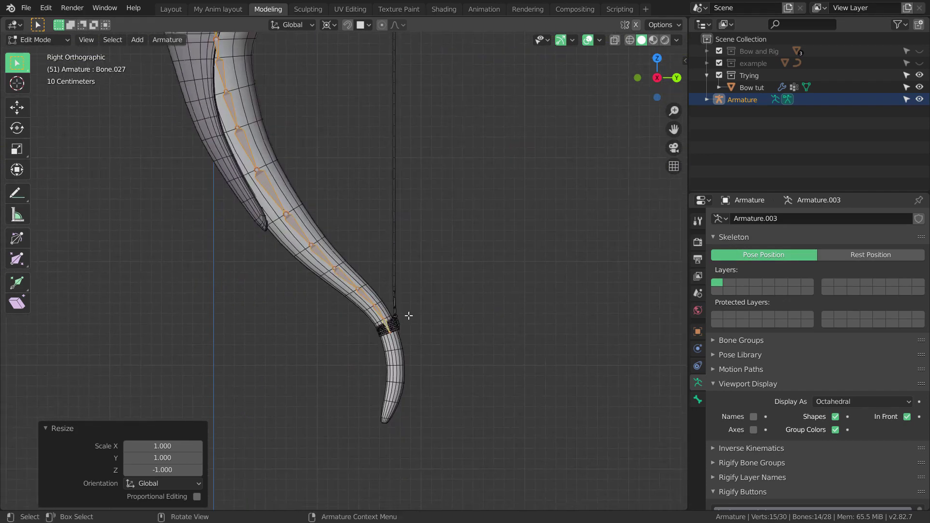
shift+middle_drag(409, 316, 376, 283)
scroll(379, 276, up, 7)
scroll(387, 331, up, 3)
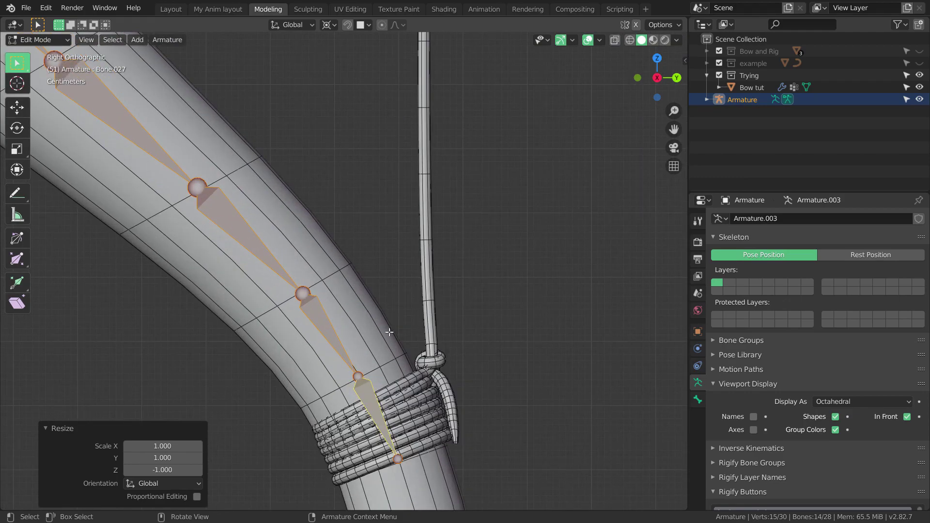
scroll(388, 329, down, 7)
shift+scroll(353, 259, up, 8)
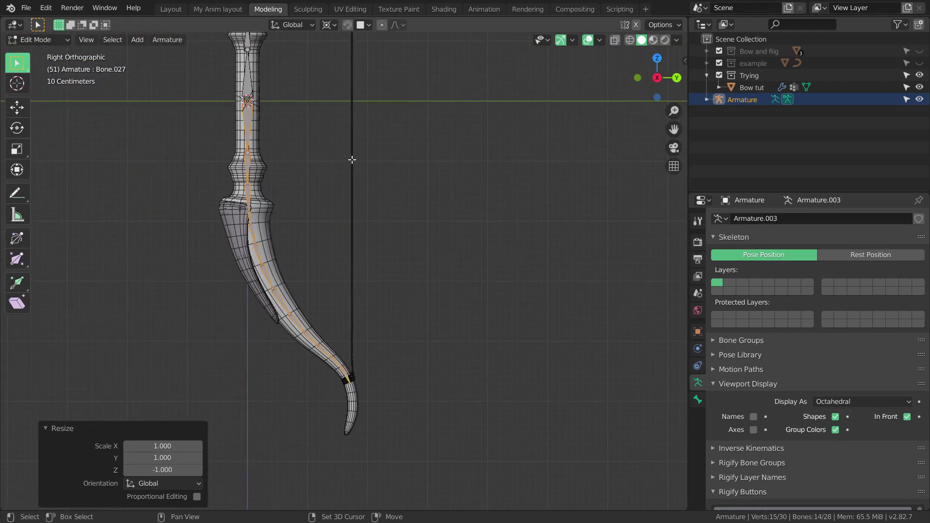
Switch the armature from Edit Mode to Pose Mode
shift+middle_drag(379, 226, 394, 348)
scroll(392, 309, up, 3)
scroll(392, 228, down, 1)
shift+middle_drag(386, 158, 408, 267)
scroll(407, 257, up, 3)
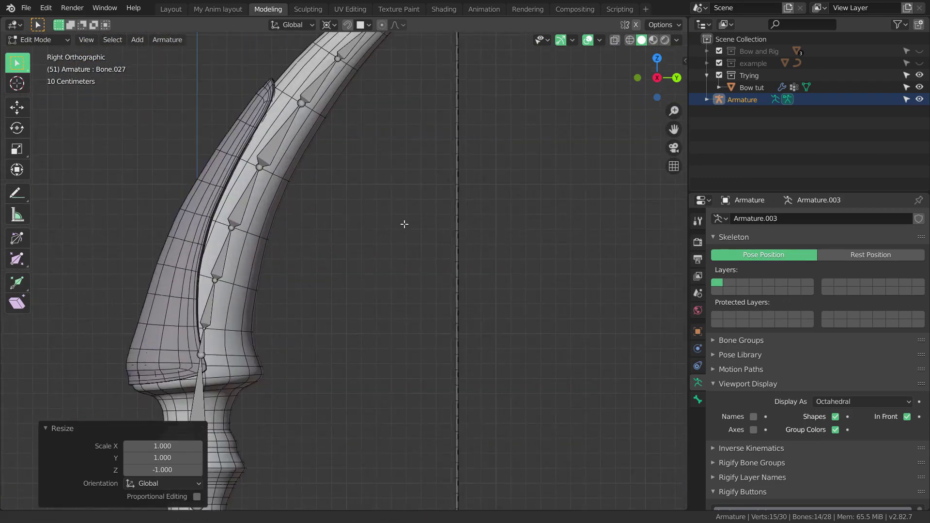
shift+middle_drag(403, 174, 424, 170)
scroll(414, 223, up, 1)
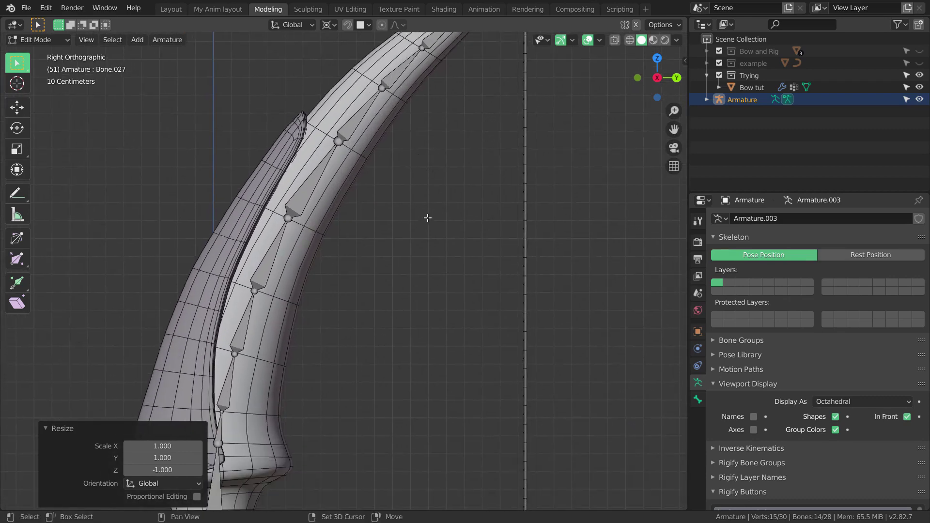
shift+middle_drag(428, 216, 425, 197)
click(53, 40)
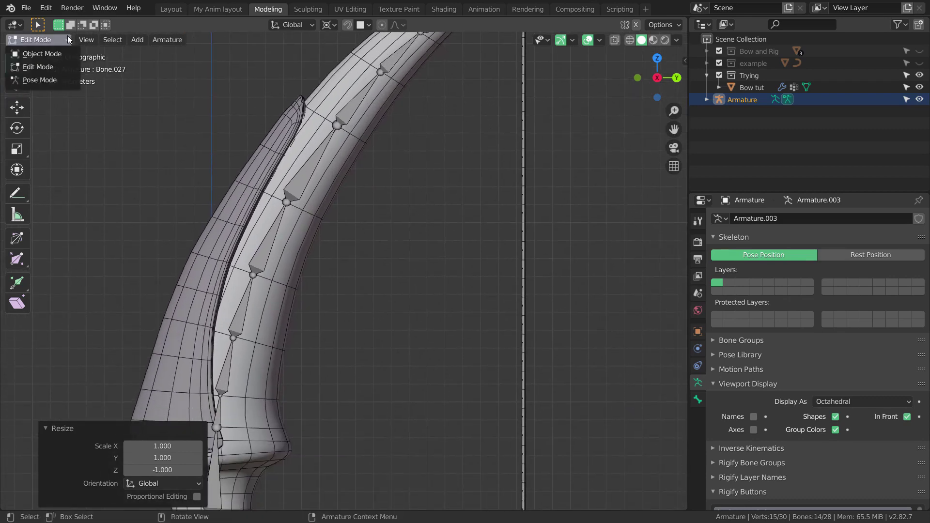
click(42, 83)
scroll(281, 145, down, 3)
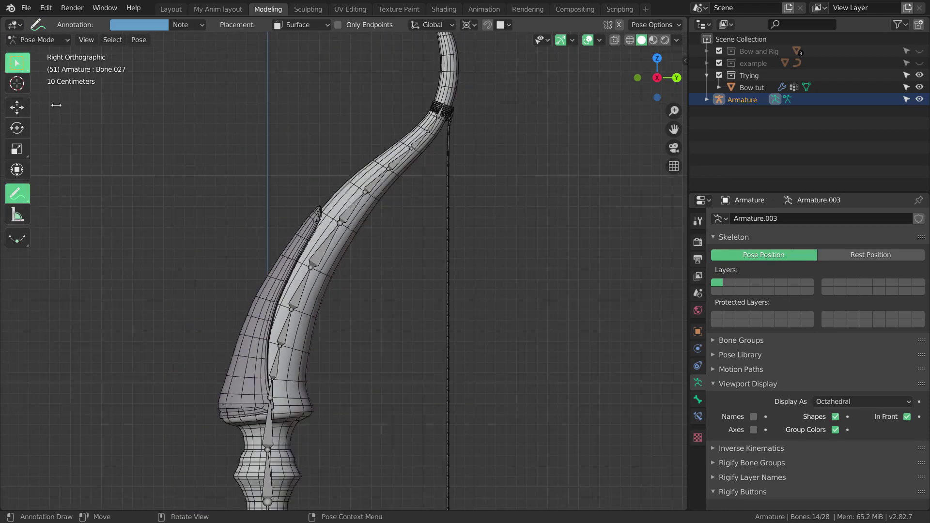
scroll(325, 246, up, 2)
scroll(399, 265, down, 5)
scroll(391, 260, up, 8)
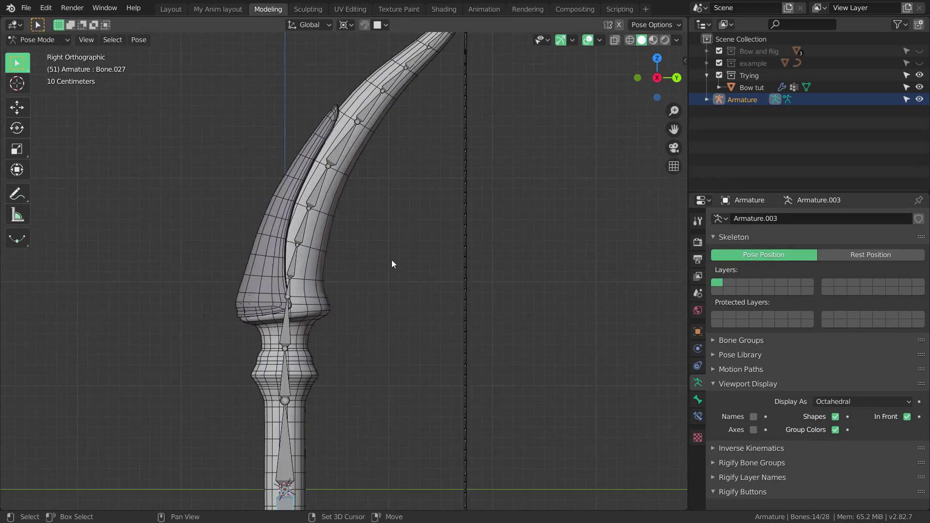
Try rotating the first bone above the grip's centre to test whether the bow mesh follows the bones
shift+scroll(358, 227, down, 5)
scroll(344, 201, down, 3)
shift+middle_drag(319, 294, 323, 295)
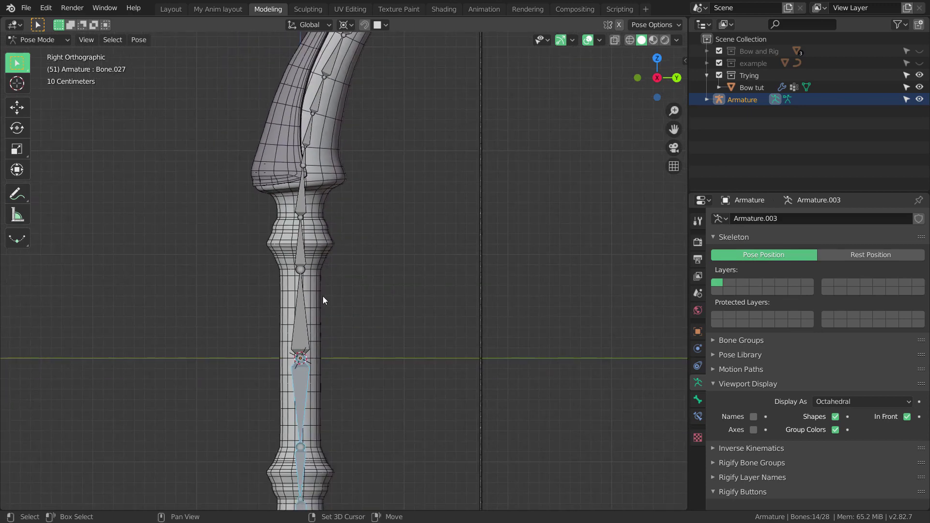
scroll(401, 271, down, 3)
scroll(397, 275, up, 2)
shift+middle_drag(365, 341, 367, 295)
scroll(355, 289, up, 2)
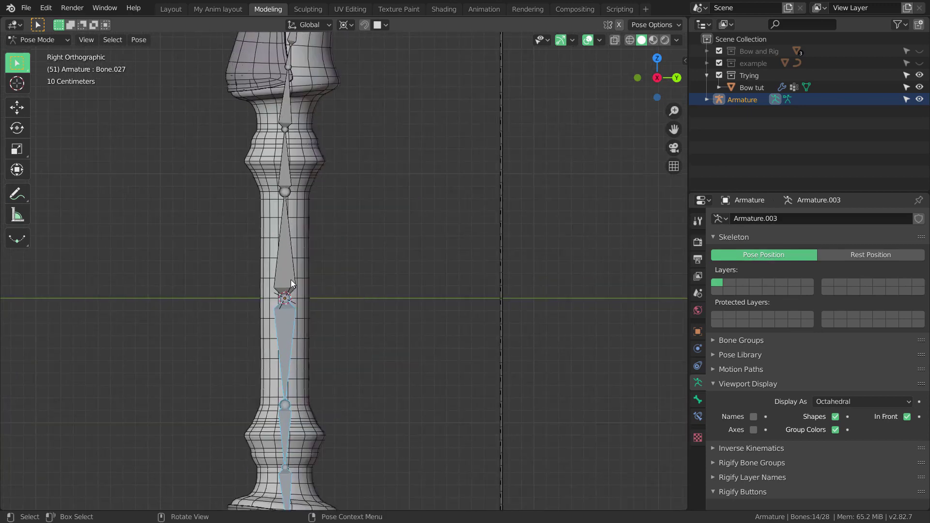
click(291, 280)
scroll(330, 272, down, 5)
shift+middle_drag(374, 234, 383, 272)
scroll(436, 264, up, 2)
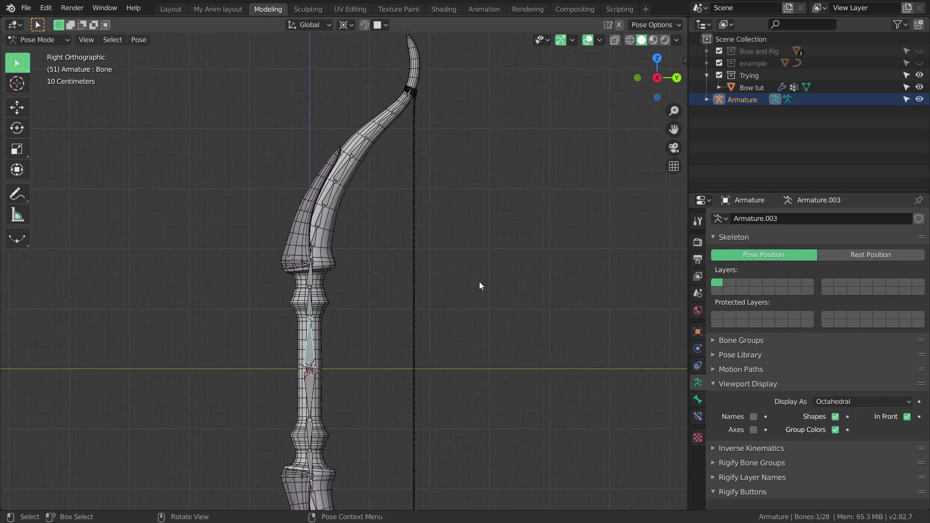
key(r)
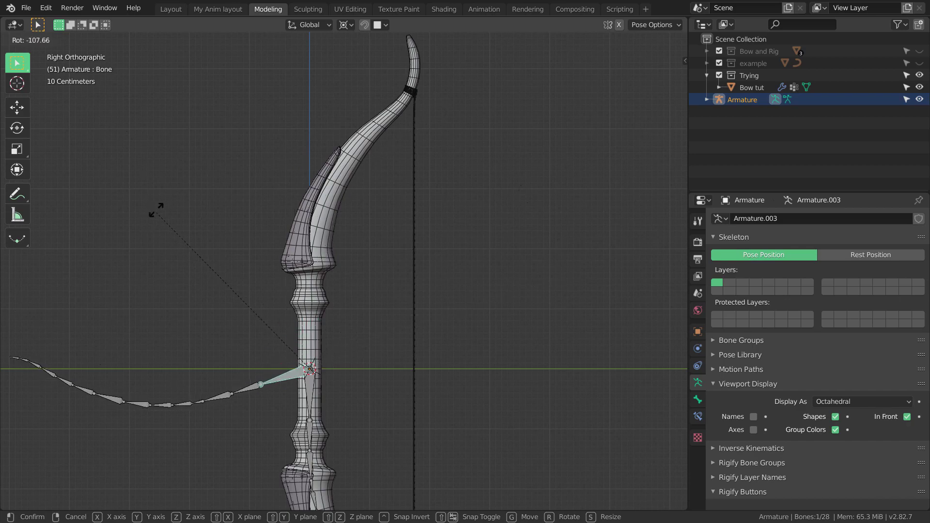
right_click(437, 223)
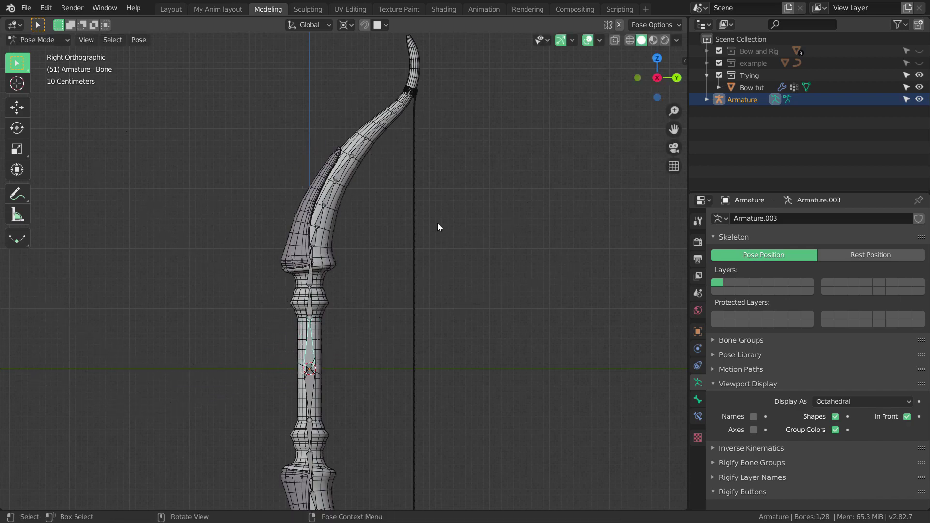
Examine the bones in the upper grip and upper limb against the bow mesh
scroll(437, 222, up, 2)
scroll(435, 259, up, 2)
mouse_move(437, 223)
shift+middle_down()
mouse_move(435, 260)
mouse_move(448, 225)
shift+middle_up()
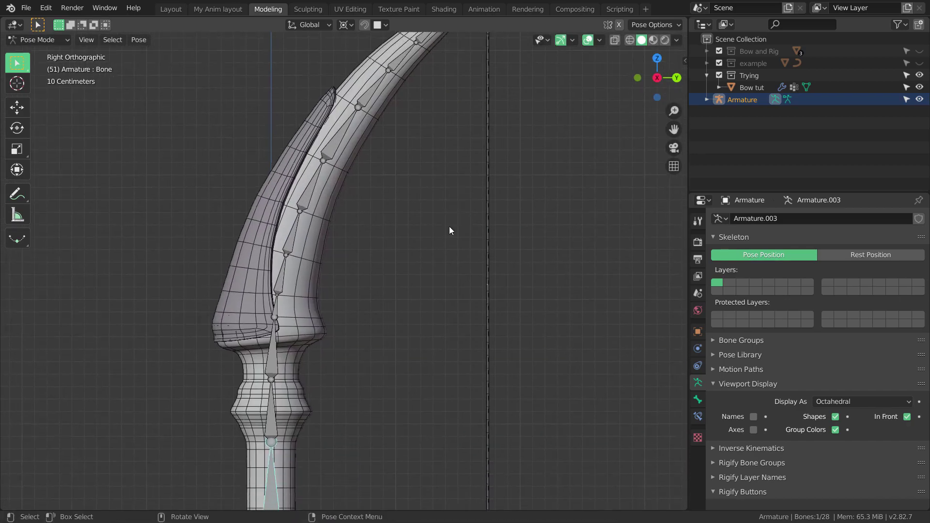
scroll(448, 222, down, 1)
shift+drag(389, 226, 388, 185)
shift+middle_drag(389, 185, 388, 160)
scroll(385, 217, down, 3)
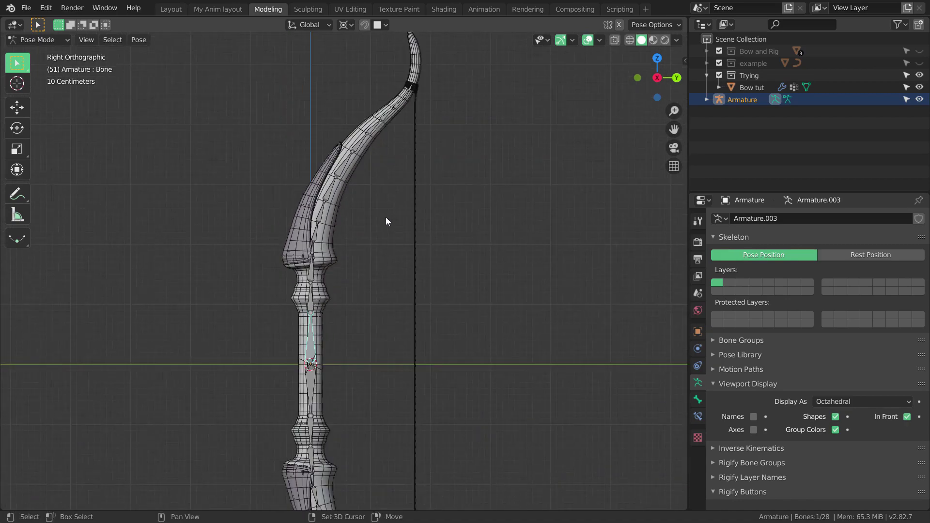
scroll(383, 220, up, 2)
shift+middle_drag(384, 219, 389, 239)
scroll(396, 240, up, 2)
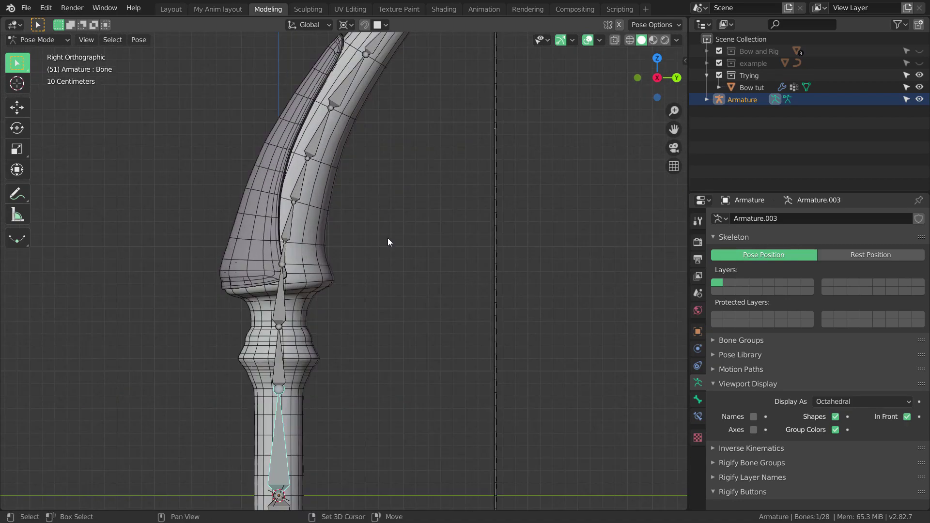
shift+middle_drag(366, 204, 380, 242)
scroll(378, 241, up, 1)
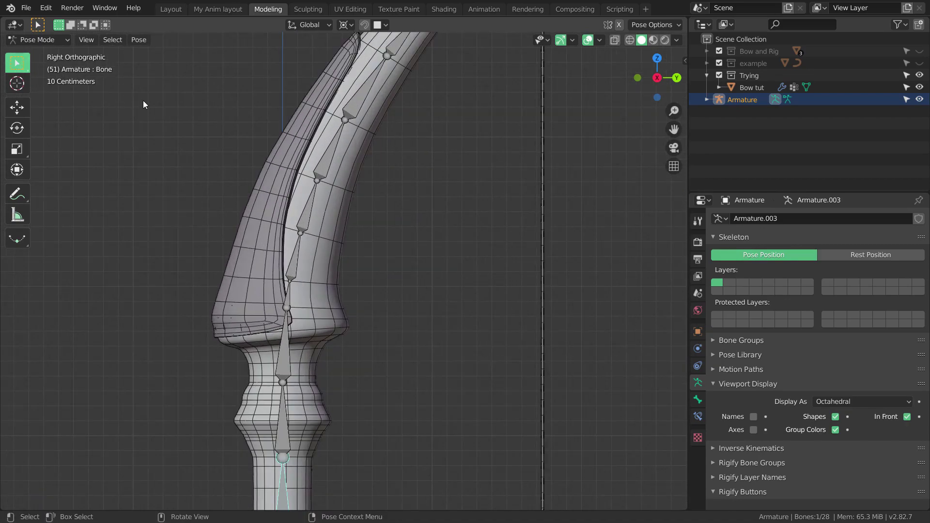
shift+middle_drag(211, 101, 228, 152)
scroll(231, 153, up, 1)
shift+middle_drag(180, 119, 184, 126)
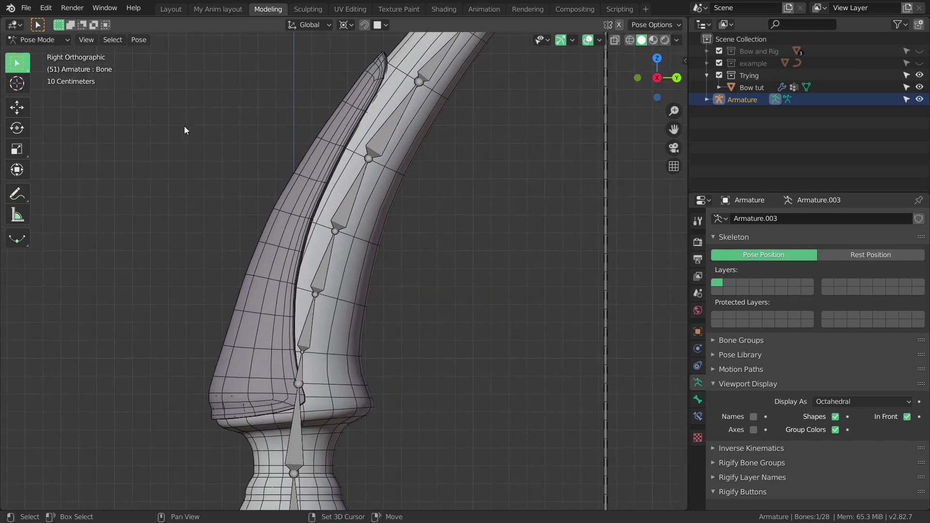
Return the armature to Object Mode and inspect the bones around the grip's centre
click(63, 39)
click(53, 56)
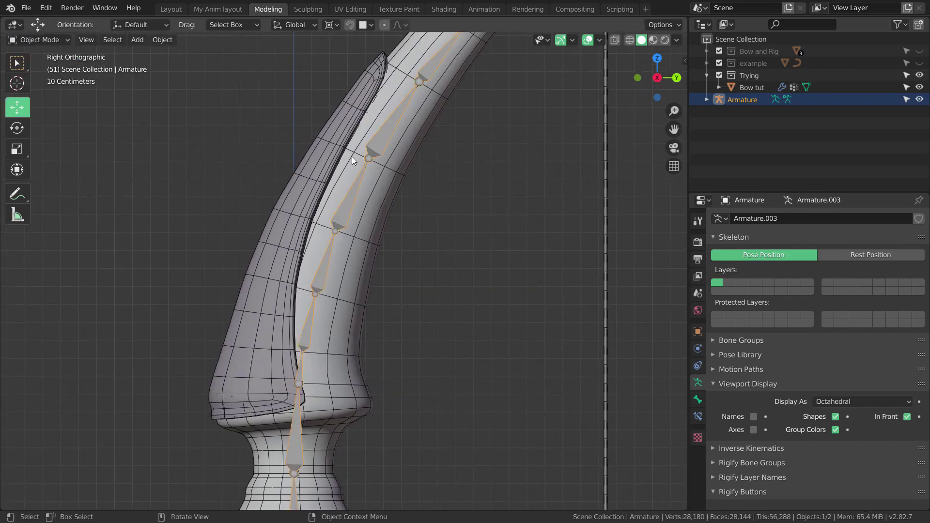
scroll(354, 157, down, 3)
shift+middle_drag(397, 179, 358, 162)
scroll(358, 162, down, 4)
shift+middle_drag(387, 175, 368, 177)
scroll(380, 232, up, 4)
shift+middle_drag(382, 235, 414, 170)
scroll(387, 189, down, 4)
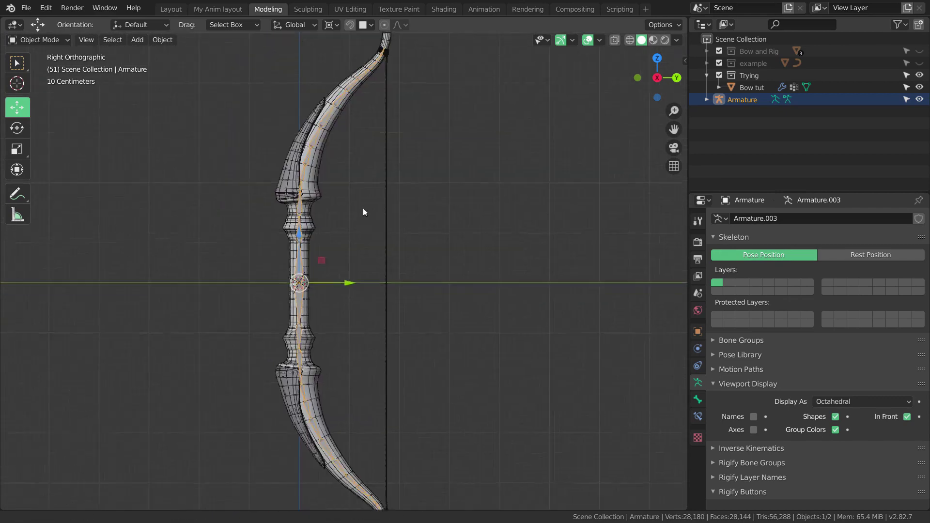
scroll(371, 175, up, 5)
shift+middle_drag(362, 208, 374, 257)
scroll(354, 232, up, 3)
shift+middle_drag(333, 211, 382, 257)
scroll(382, 257, up, 2)
scroll(345, 269, down, 4)
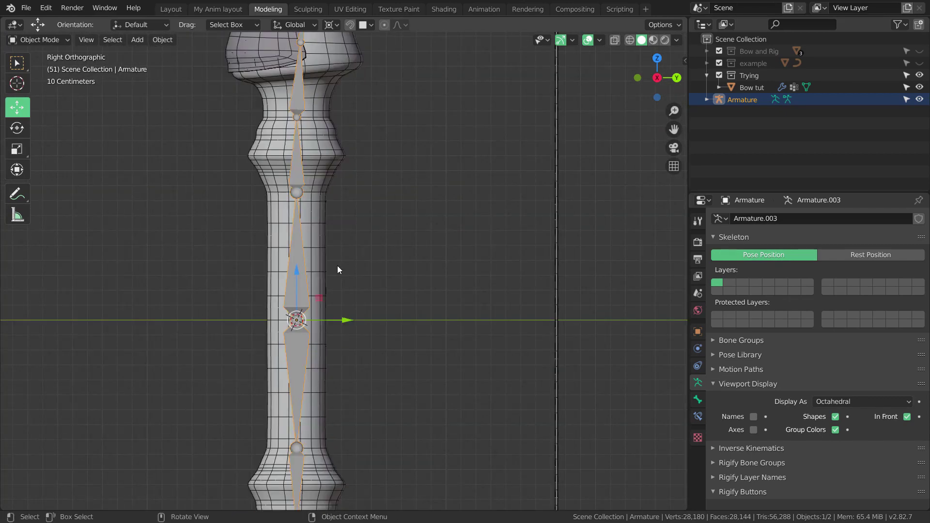
scroll(345, 270, up, 3)
shift+middle_drag(336, 226, 357, 270)
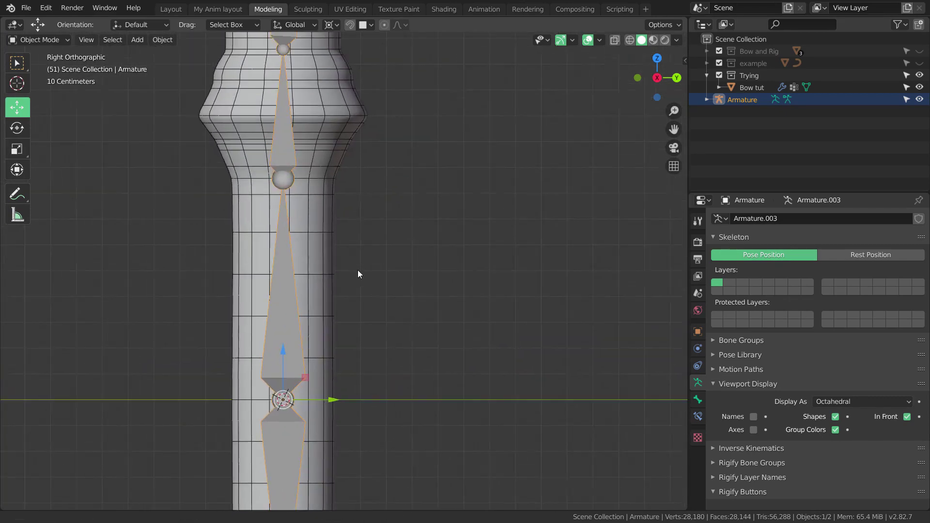
Parent the bow mesh to the armature with automatic weights
click(320, 268)
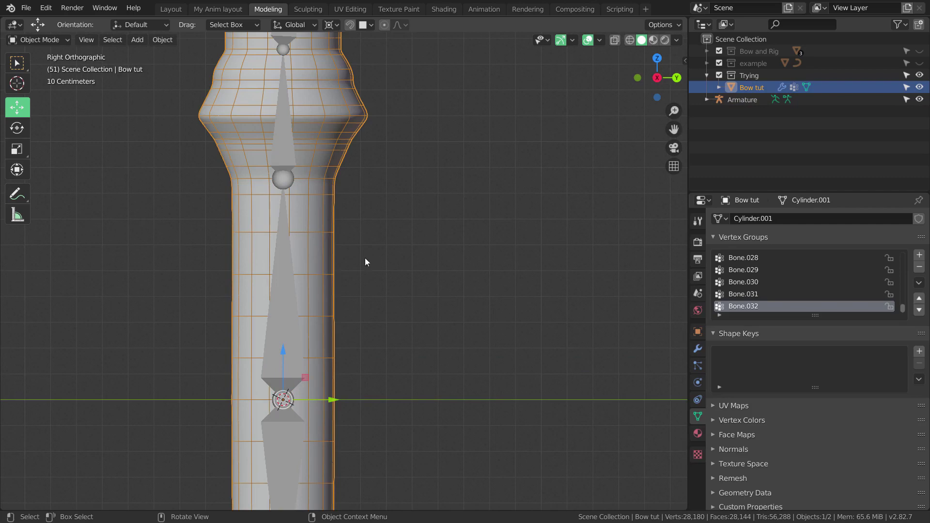
shift+click(280, 291)
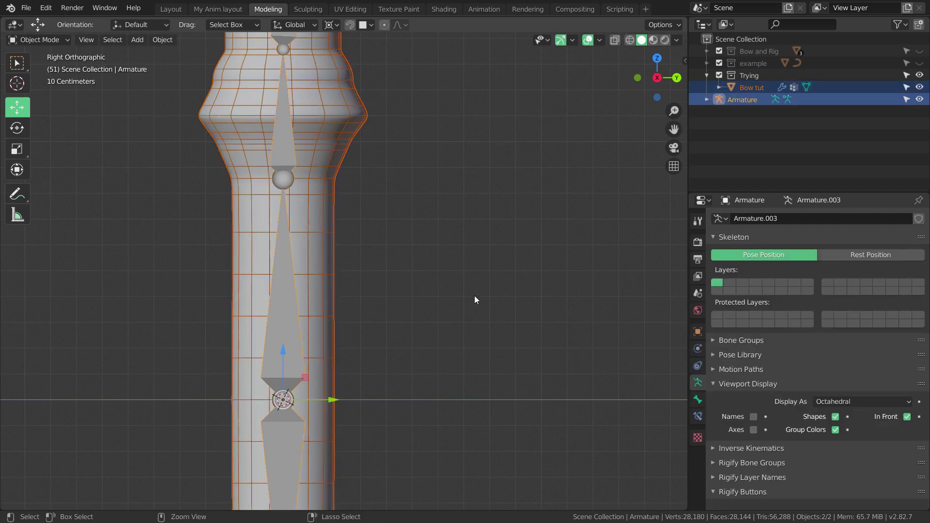
key(ctrl+p)
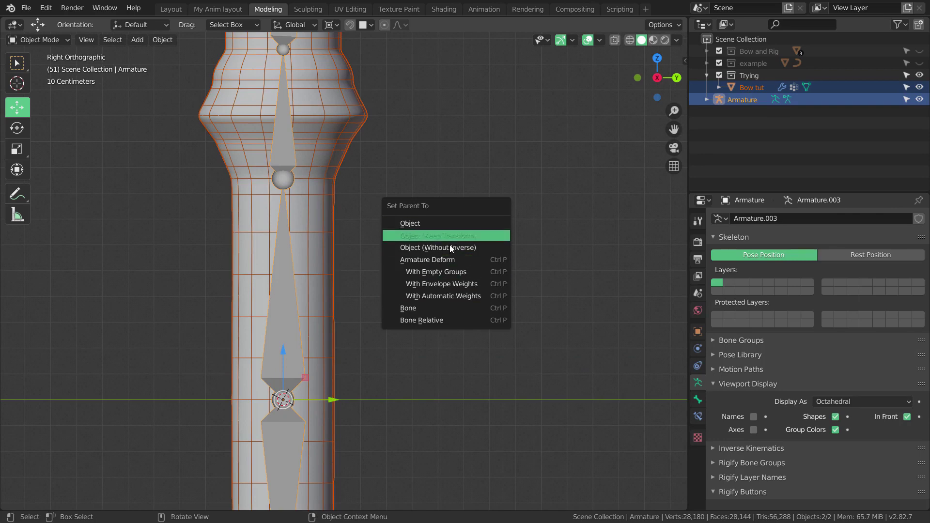
click(449, 295)
scroll(387, 269, down, 4)
shift+middle_drag(386, 267, 386, 289)
scroll(348, 310, up, 3)
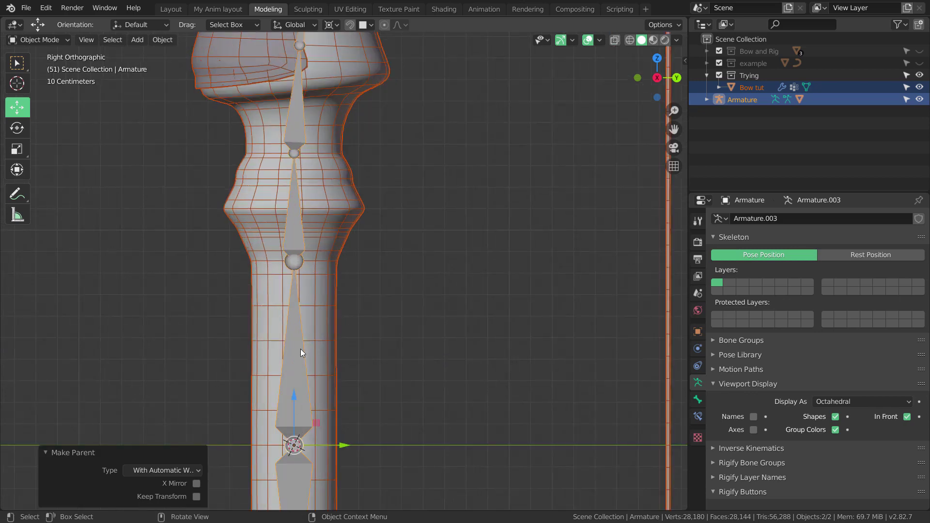
Select only the armature and switch it from Object Mode to Pose Mode
click(293, 345)
scroll(359, 242, down, 3)
shift+middle_drag(372, 215, 372, 256)
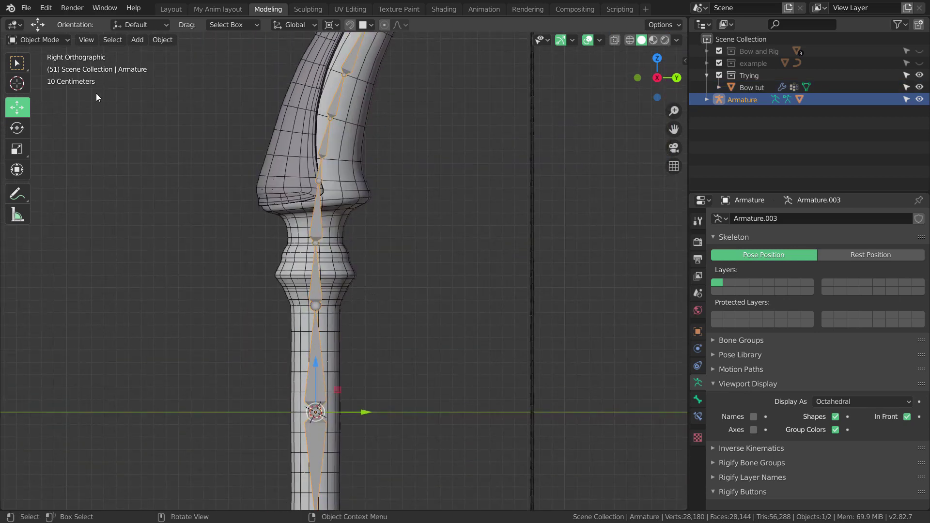
click(64, 40)
click(53, 80)
shift+middle_drag(377, 306, 362, 230)
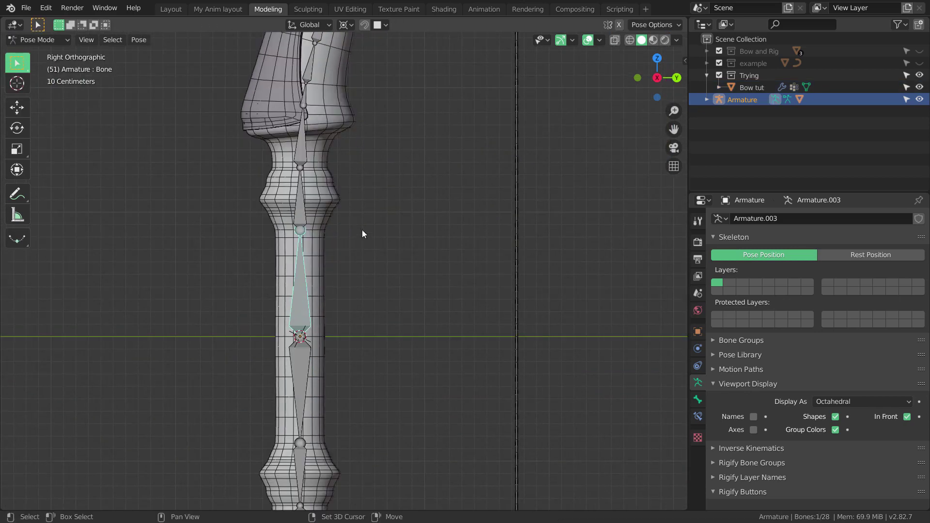
Try rotating the first bone above the grip's centre to check how the bow mesh and string deform
scroll(362, 232, down, 5)
key(r)
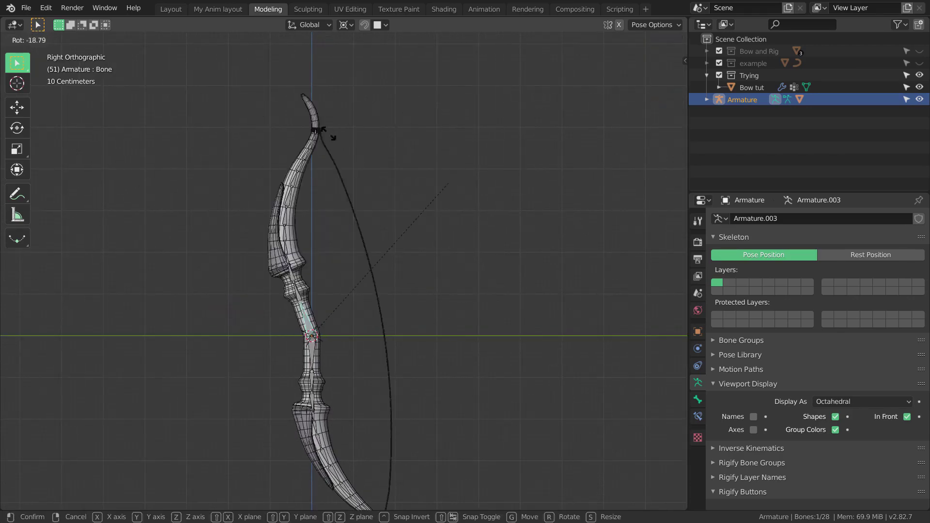
right_click(482, 227)
scroll(484, 229, up, 4)
shift+middle_drag(470, 209, 455, 194)
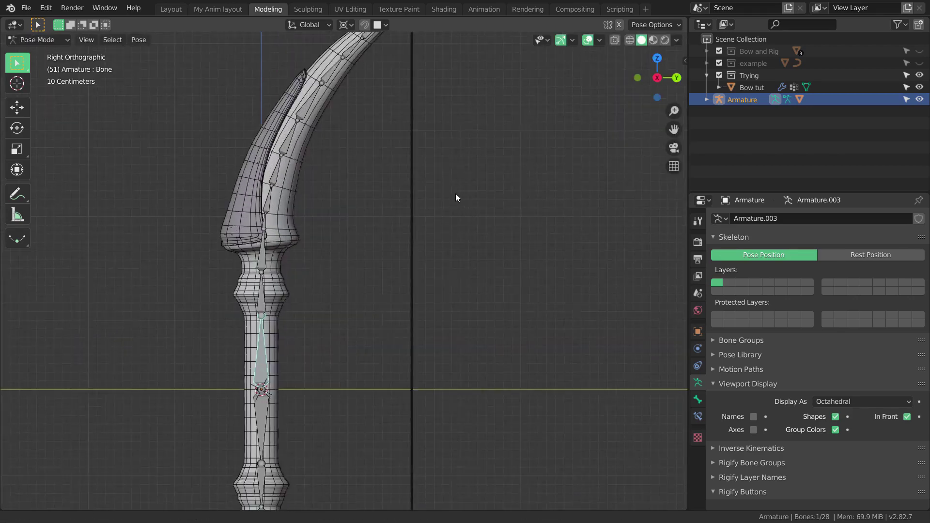
scroll(455, 196, down, 5)
scroll(429, 219, up, 4)
scroll(378, 281, down, 3)
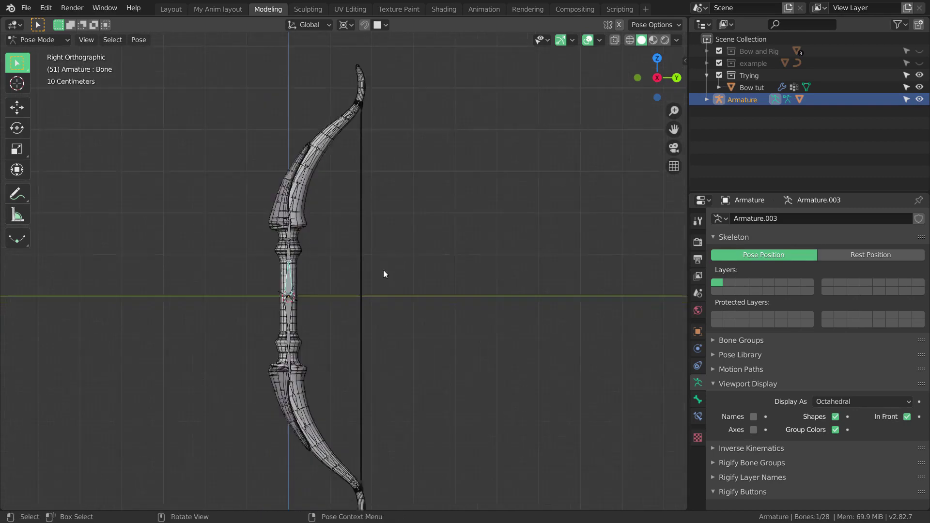
scroll(374, 306, up, 4)
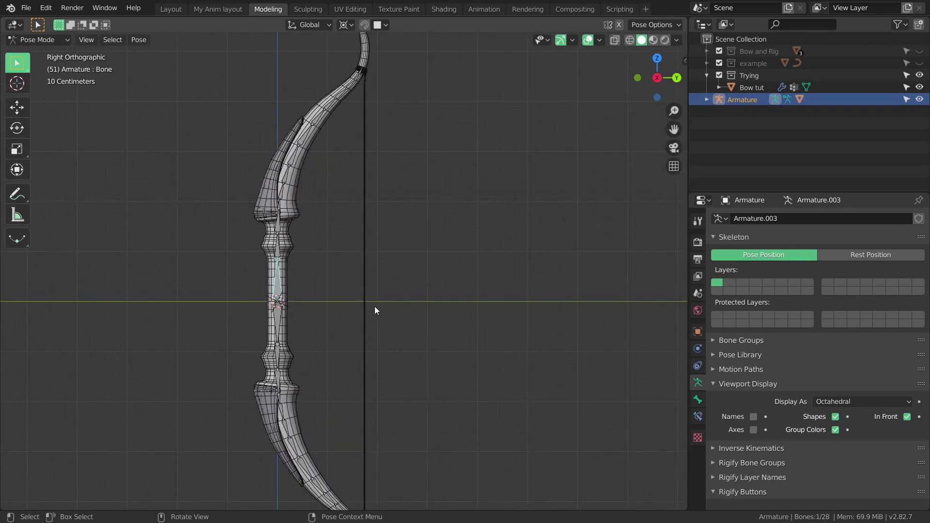
Switch the armature from Pose Mode to Edit Mode
click(53, 40)
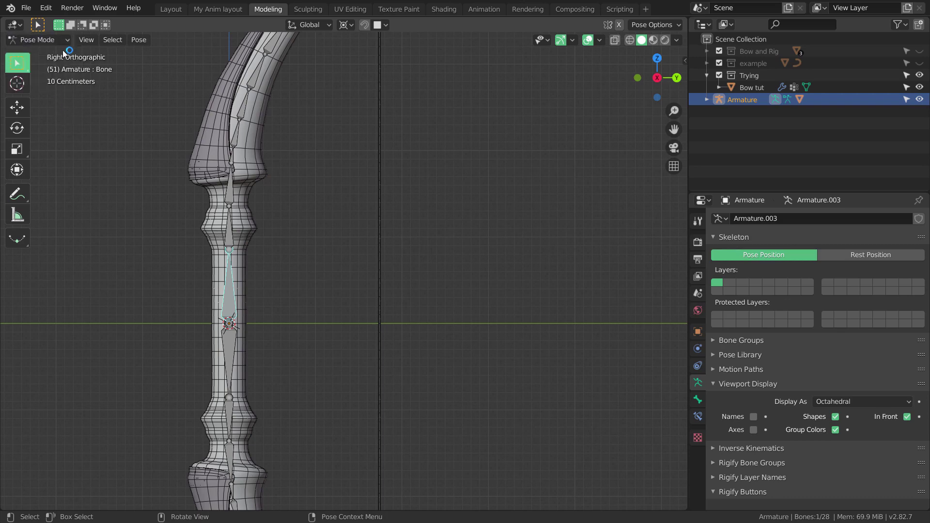
click(64, 41)
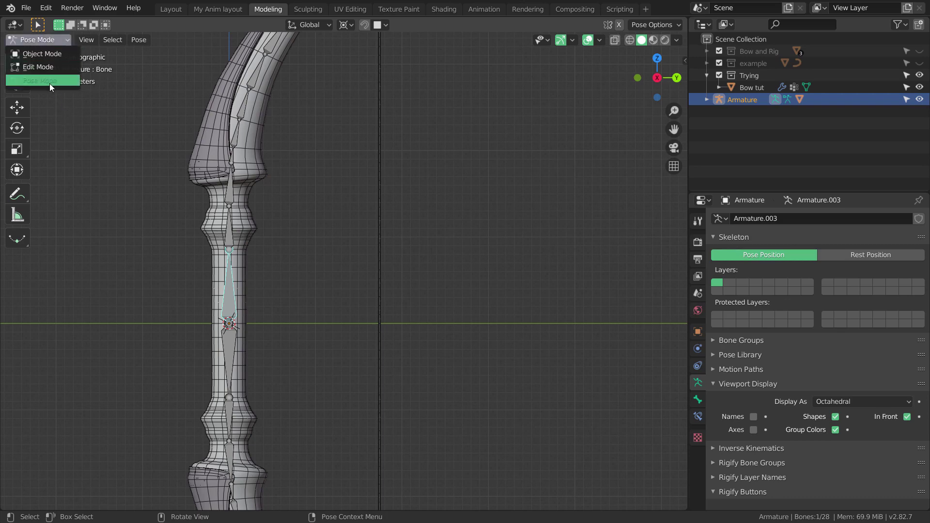
click(50, 67)
scroll(286, 284, down, 1)
scroll(284, 282, up, 2)
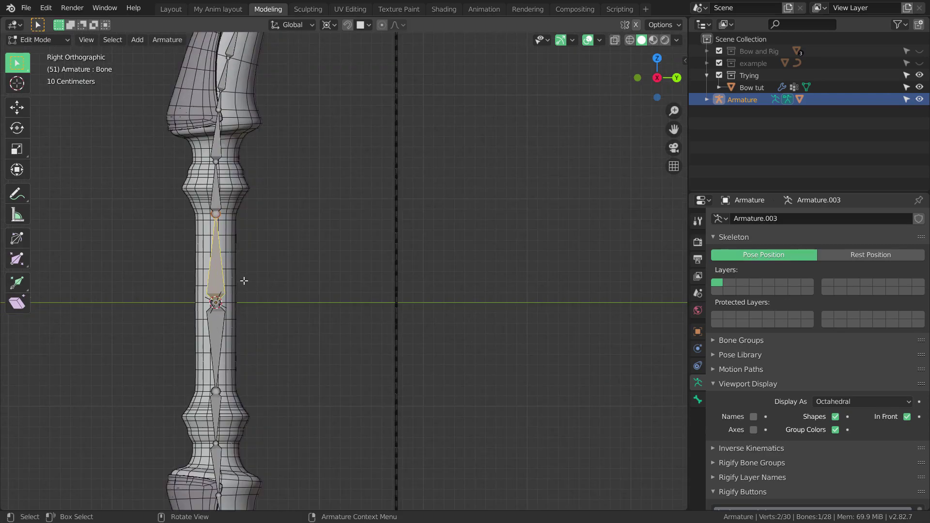
scroll(256, 302, up, 2)
shift+middle_drag(257, 316, 287, 268)
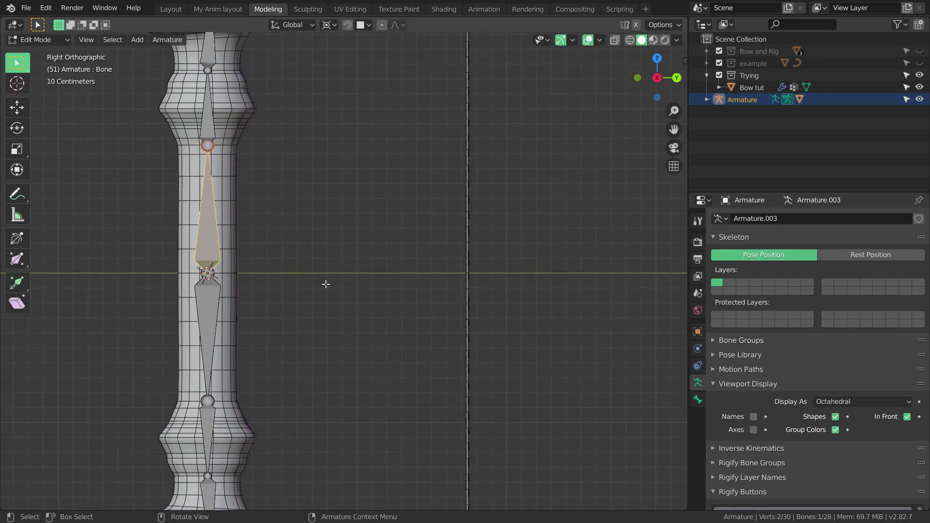
Add a new bone to the armature at the 3D cursor in the grip's centre
key(shift+a)
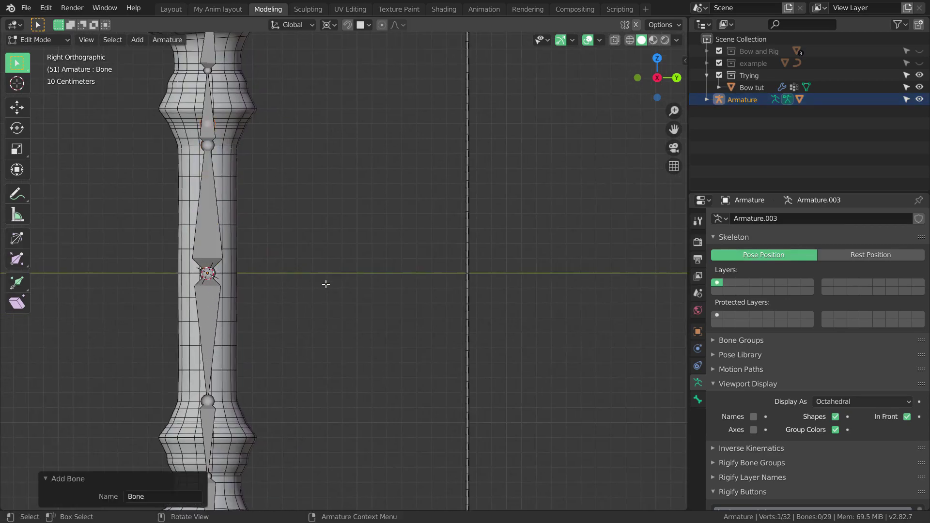
click(325, 284)
key(ctrl+z)
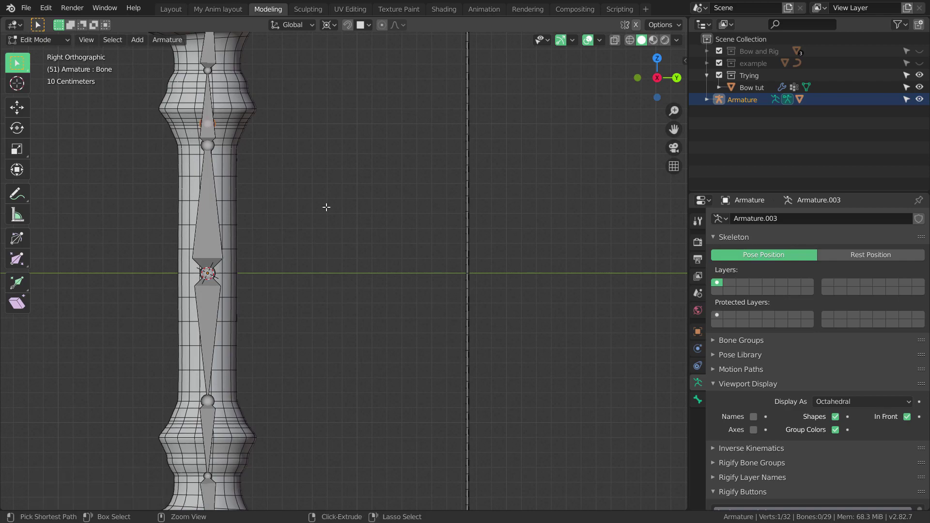
shift+middle_drag(325, 226, 336, 252)
scroll(337, 253, up, 1)
scroll(337, 253, up, 2)
shift+middle_drag(371, 286, 431, 392)
scroll(252, 170, up, 3)
shift+middle_drag(242, 155, 367, 299)
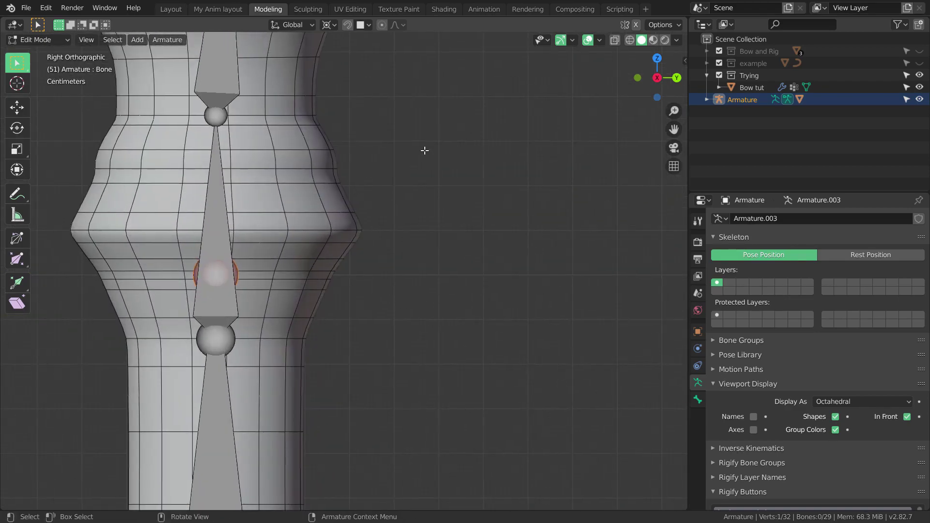
Set the transform pivot to Individual Origins and rotate the new bone's tip 90° so the bone points horizontally toward the string
click(335, 24)
click(359, 78)
scroll(305, 276, up, 5)
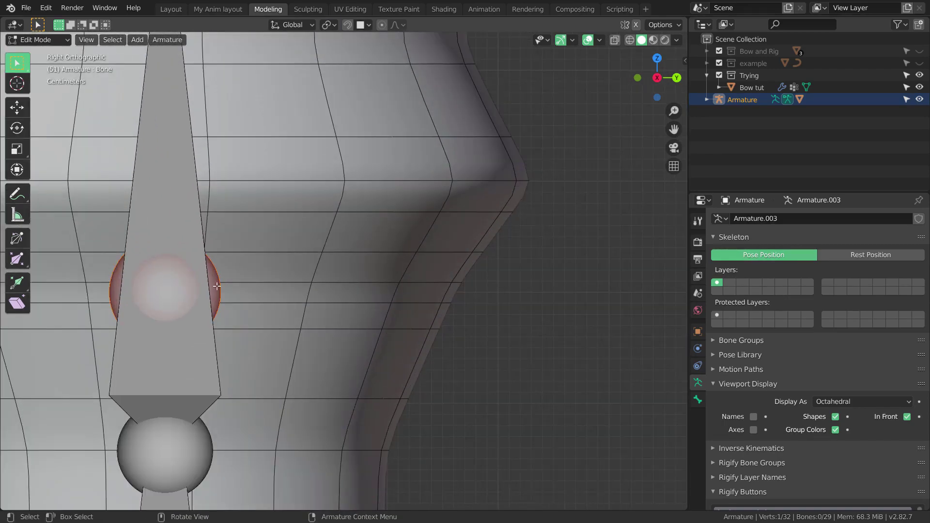
click(217, 286)
scroll(216, 286, down, 7)
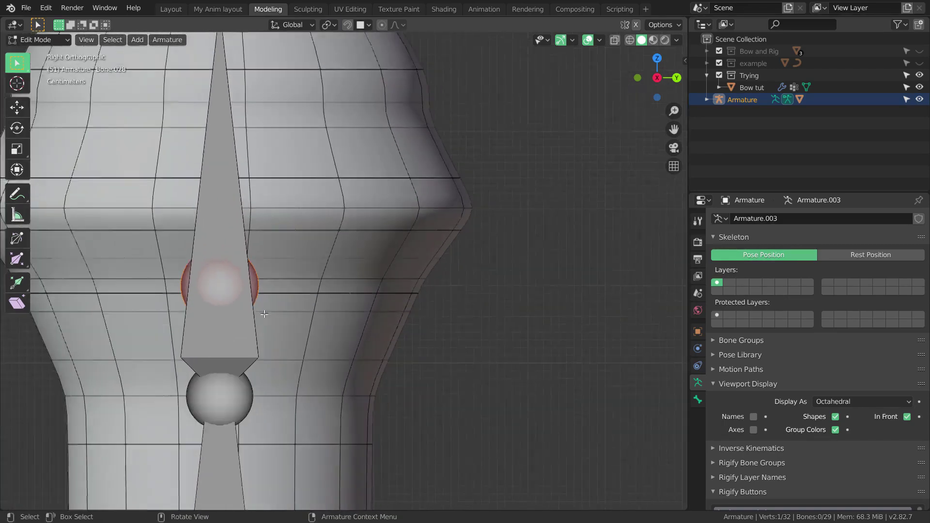
shift+middle_drag(334, 309, 300, 247)
scroll(315, 262, down, 4)
shift+middle_drag(378, 310, 356, 272)
scroll(348, 278, down, 4)
scroll(368, 271, up, 3)
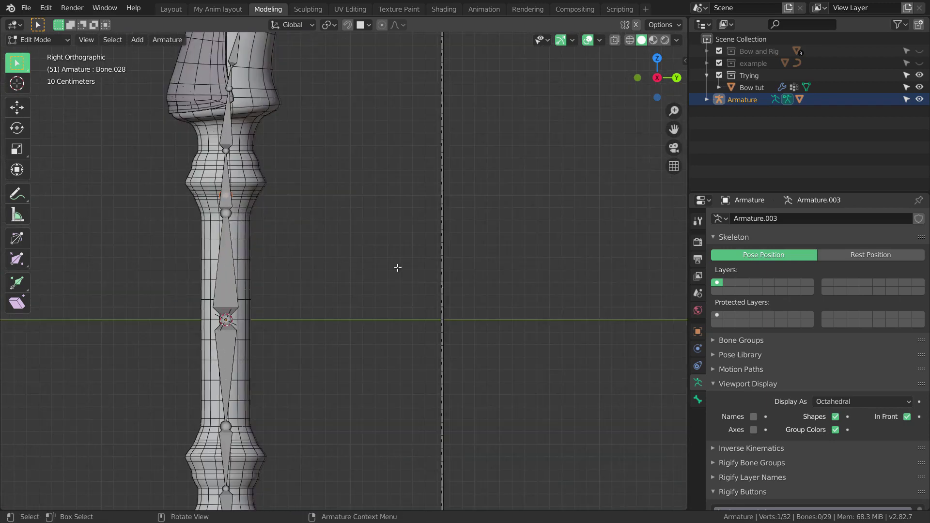
key(r)
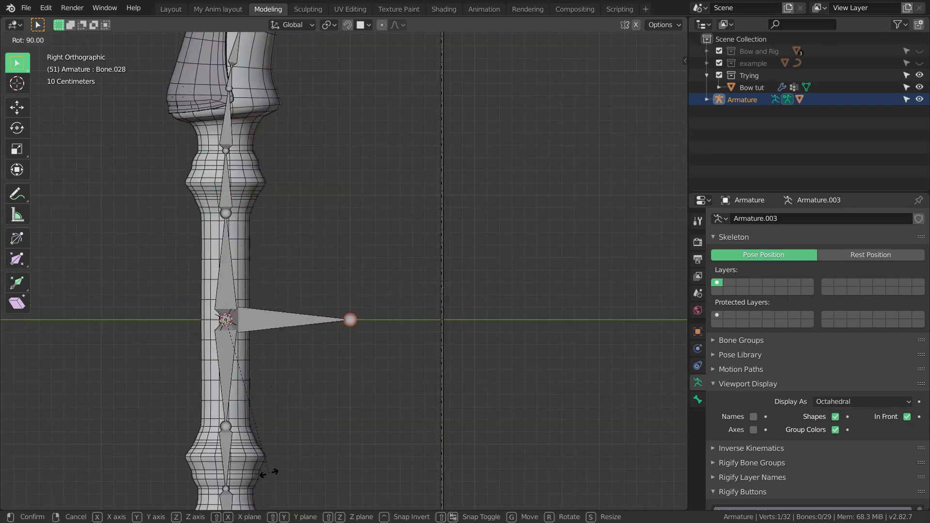
click(267, 473)
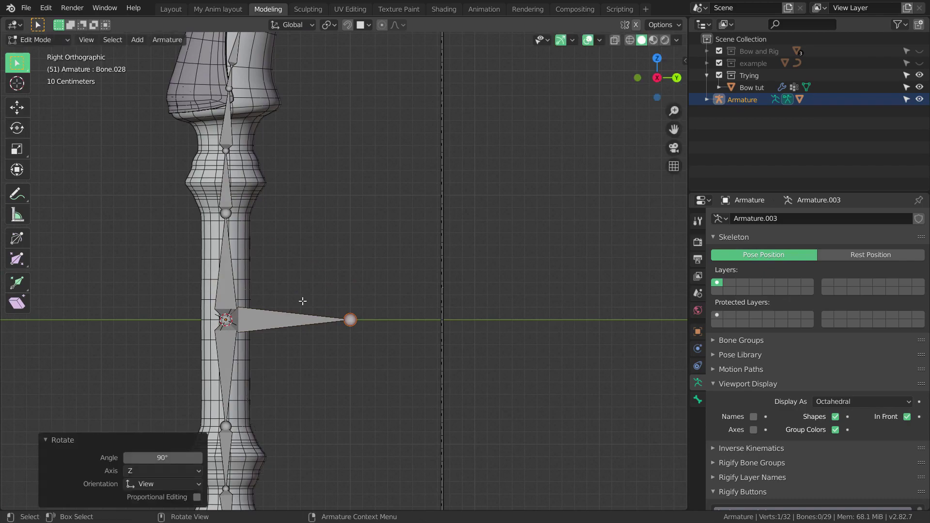
Move the whole horizontal bone about 1.73 m along Y, from the grip's centre to the bowstring
scroll(303, 312, up, 1)
click(262, 337)
scroll(381, 339, down, 3)
key(g)
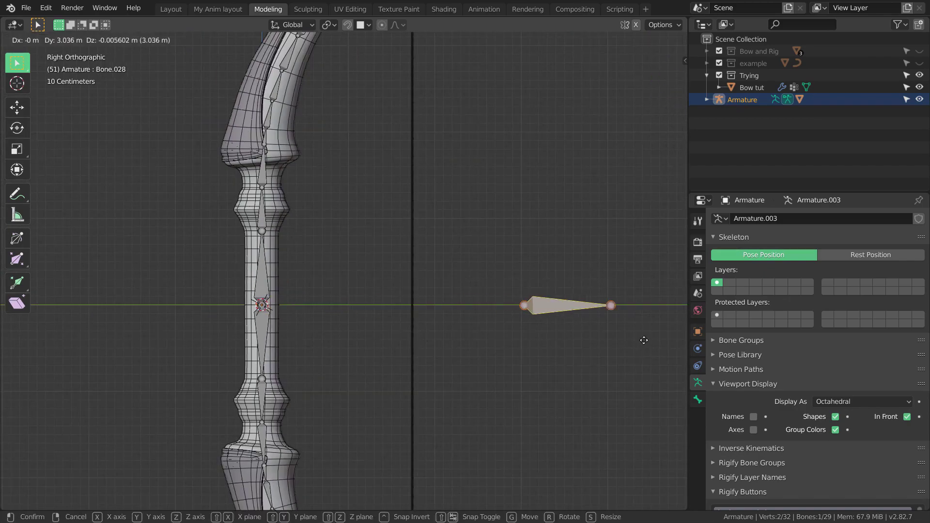
right_click(563, 345)
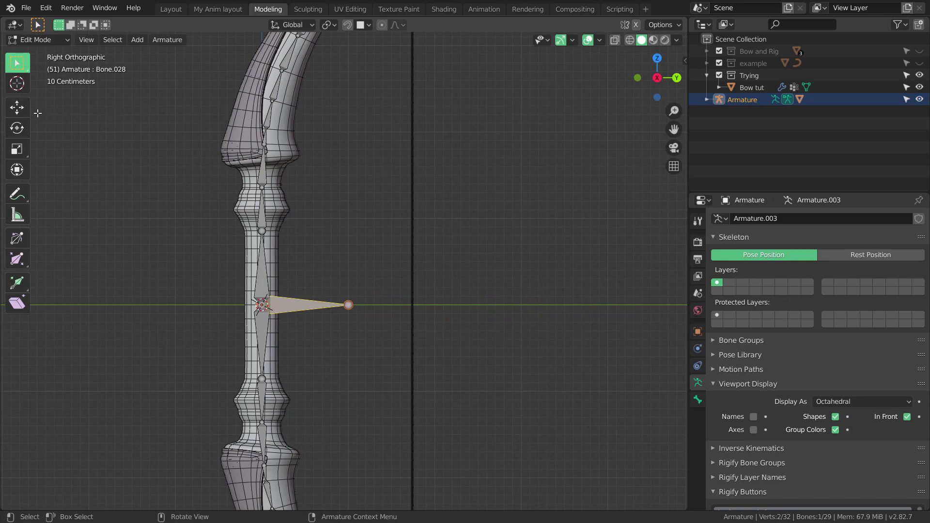
click(17, 108)
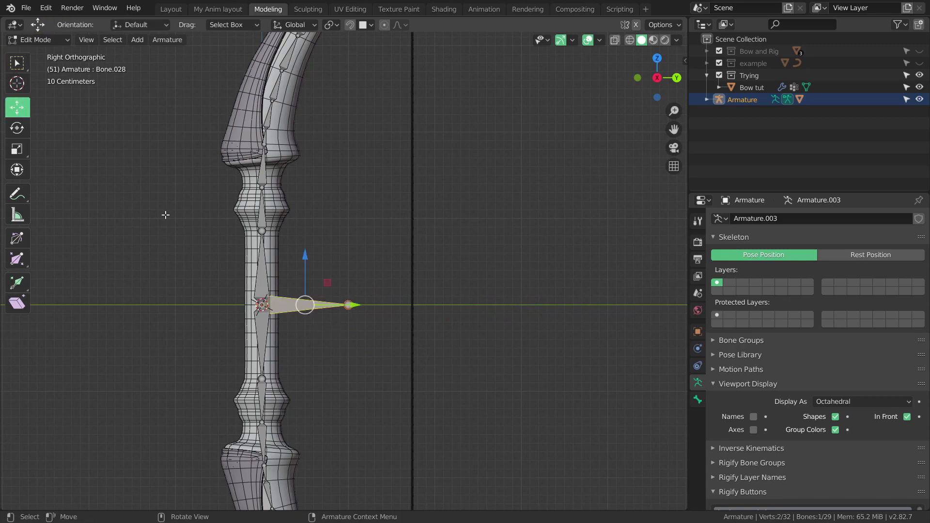
drag(341, 304, 502, 313)
Nudge the horizontal bone about 0.023 m along Y so its base sits on the bowstring
scroll(506, 330, up, 4)
scroll(506, 330, up, 3)
shift+middle_drag(643, 361, 476, 304)
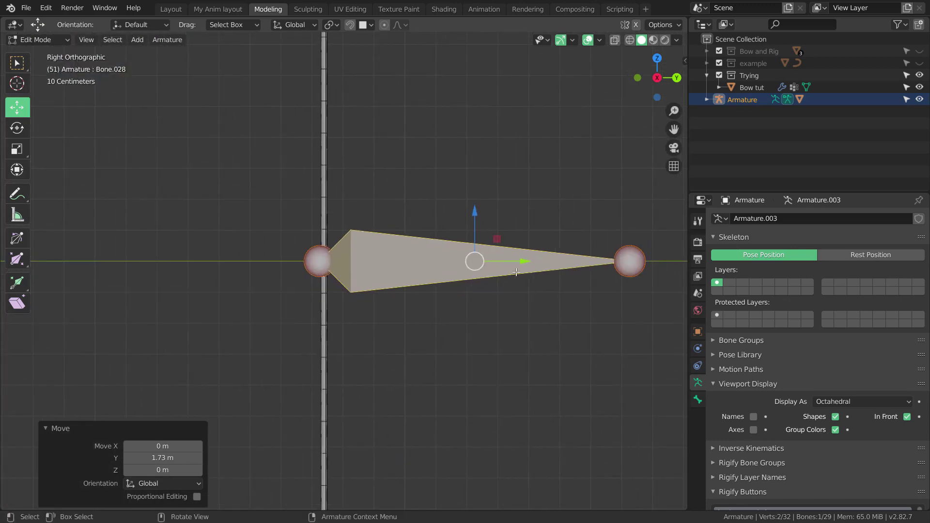
mouse_move(536, 263)
mouse_down()
mouse_move(571, 262)
mouse_move(533, 263)
mouse_up()
Return the armature from Edit Mode to Object Mode
scroll(533, 264, down, 10)
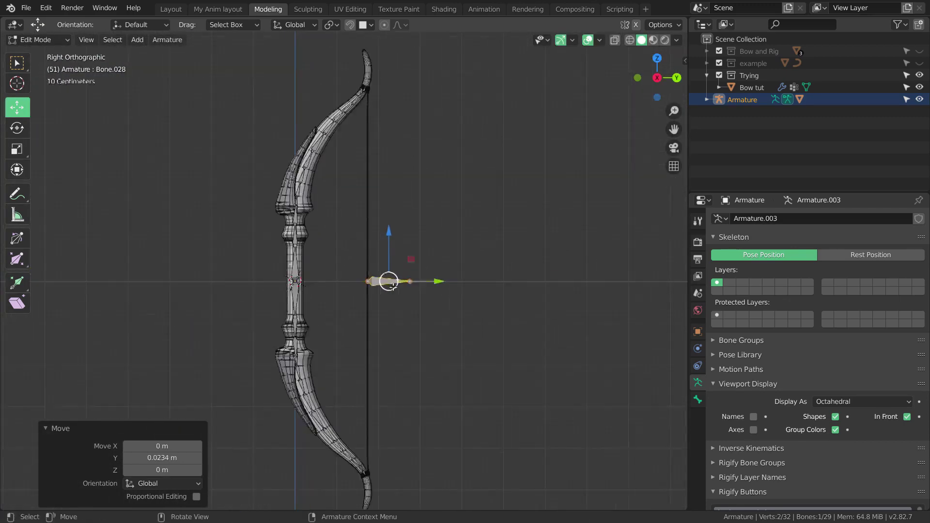
scroll(393, 286, up, 2)
click(62, 40)
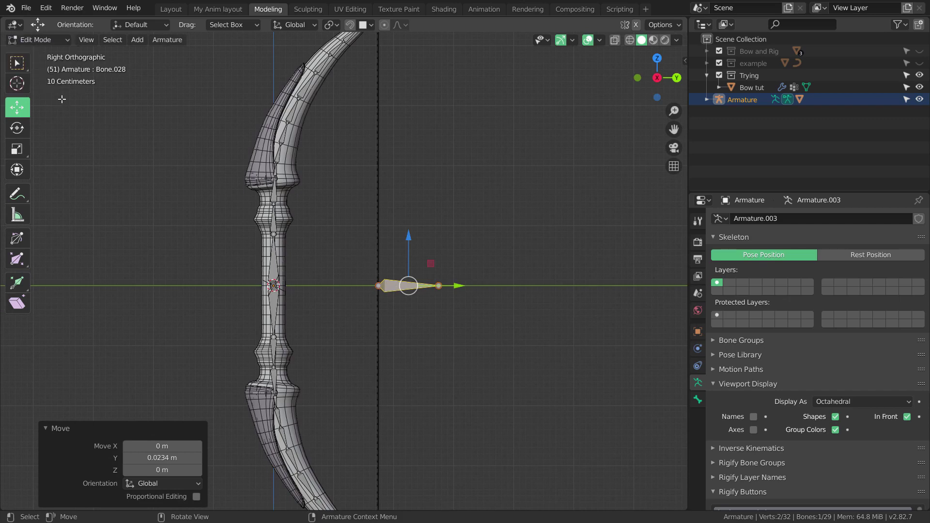
click(64, 43)
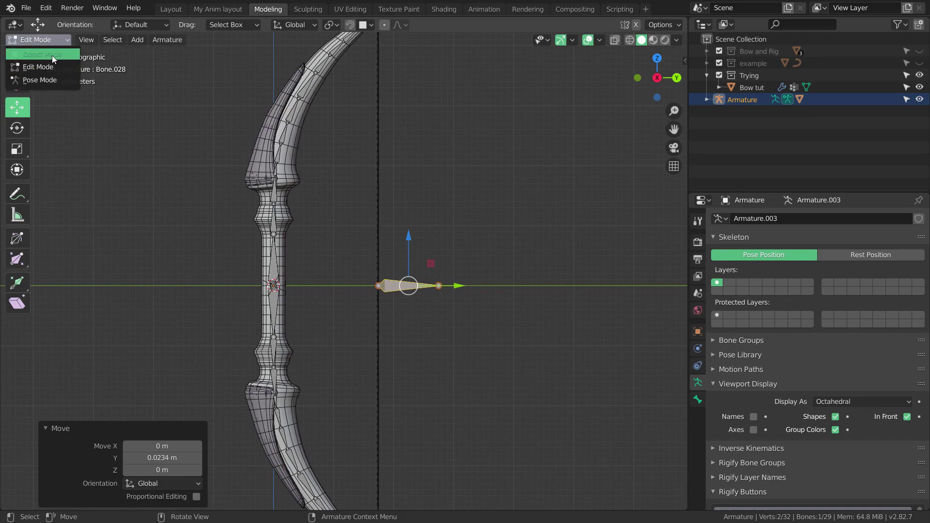
click(51, 55)
Bind the bow mesh again to the armature, including the string bone, using automatic weights
scroll(259, 154, up, 4)
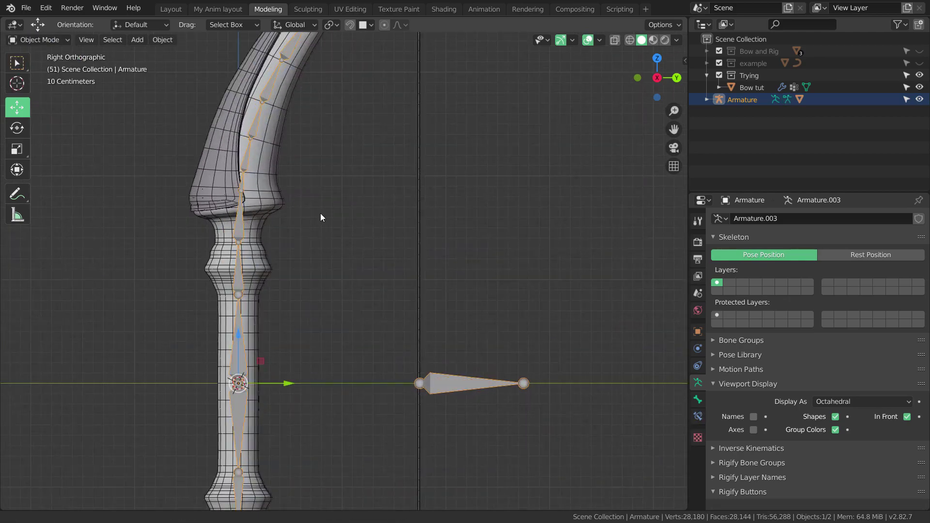
click(288, 234)
scroll(299, 239, up, 5)
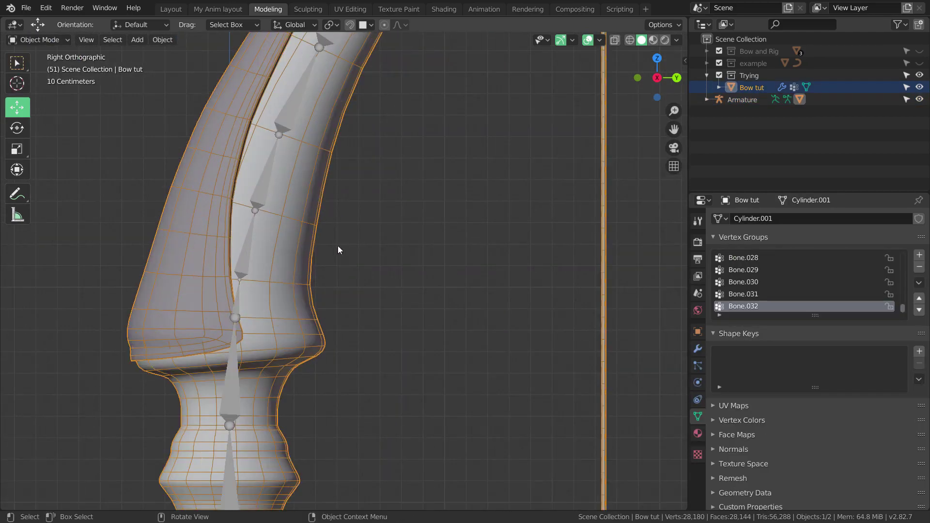
shift+click(273, 197)
scroll(337, 259, down, 4)
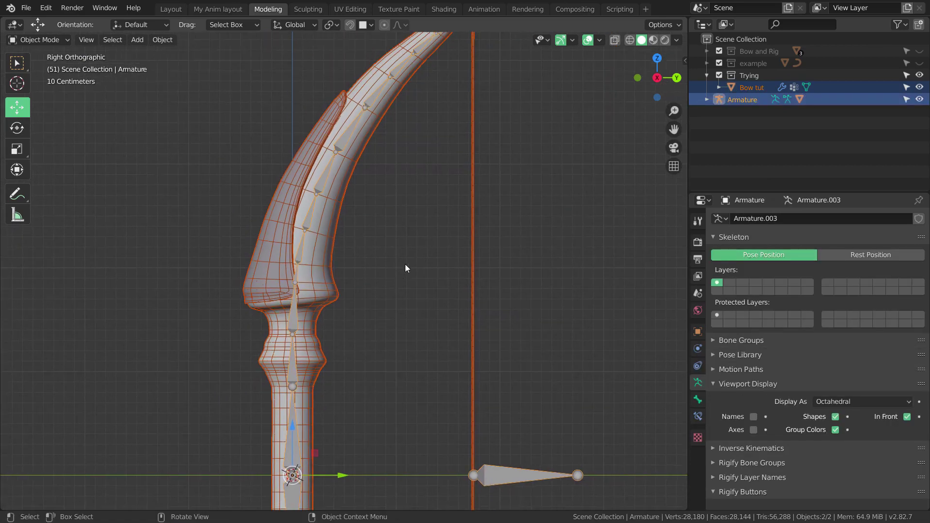
key(ctrl+p)
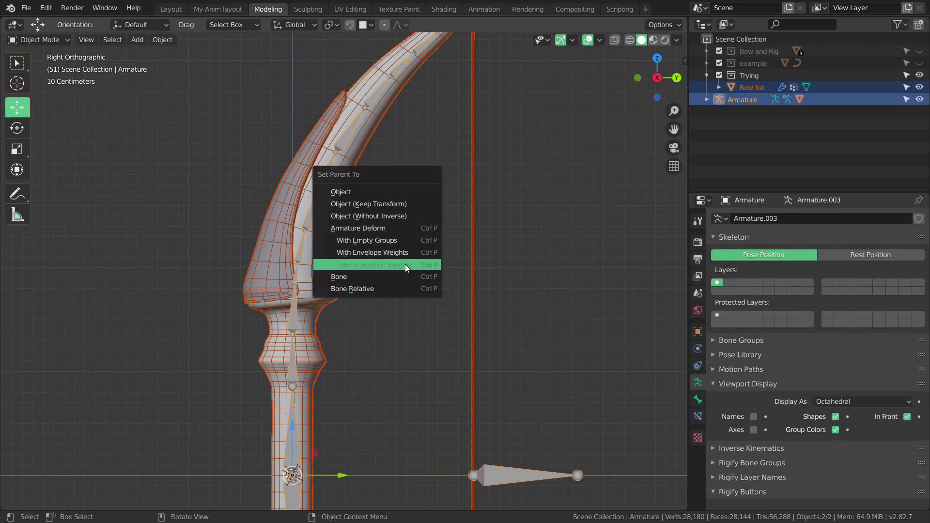
click(405, 263)
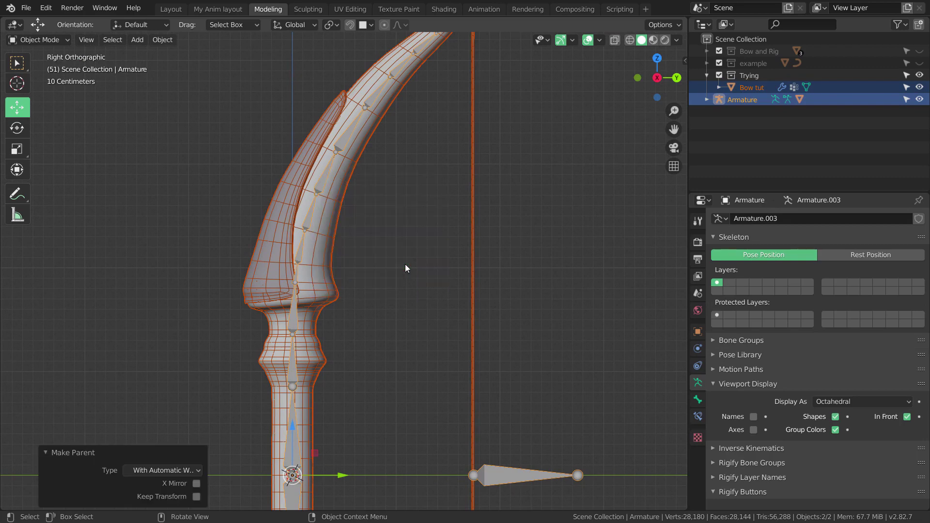
Select the armature inside the bow mesh and switch it to Pose Mode
click(322, 177)
click(67, 40)
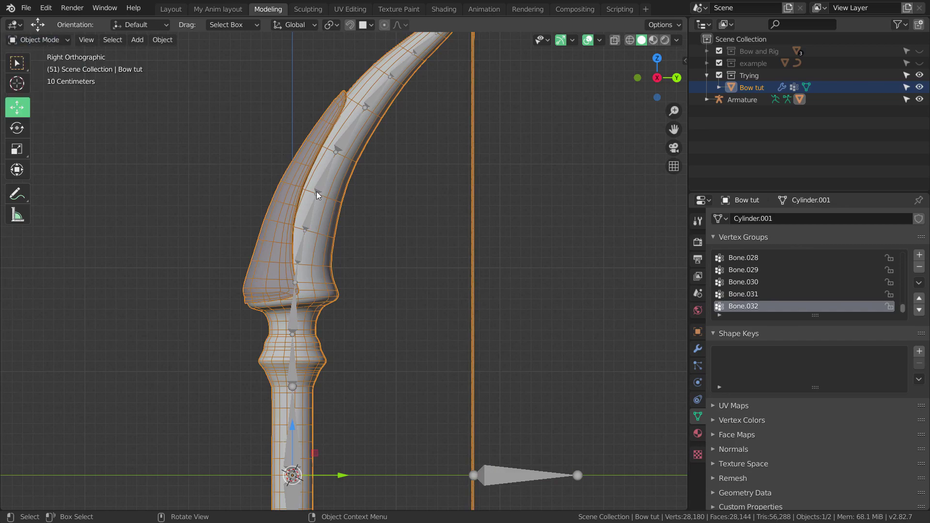
scroll(329, 196, up, 3)
click(294, 149)
click(301, 117)
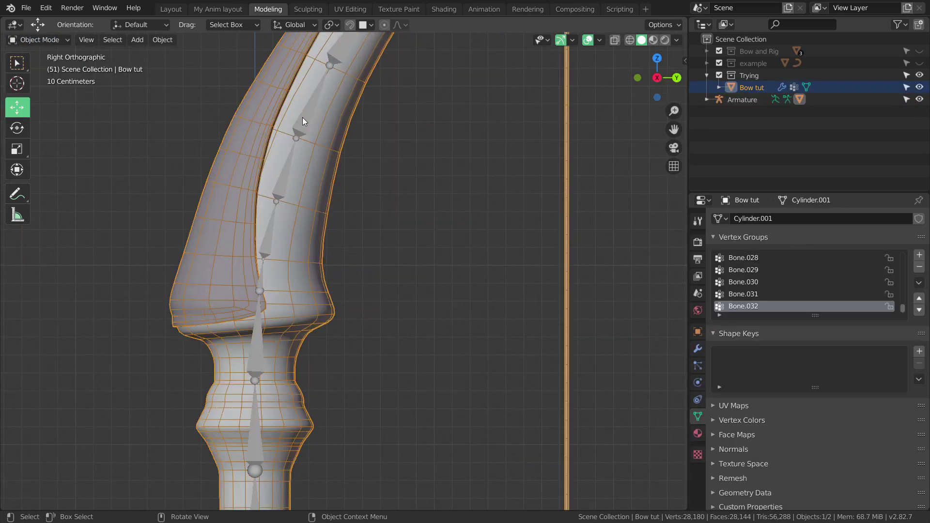
click(302, 117)
click(68, 38)
click(54, 82)
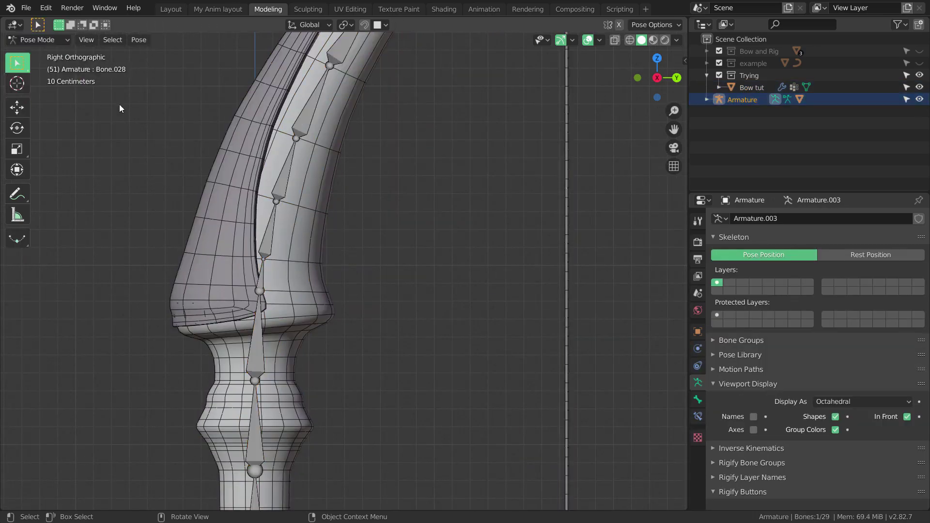
Test the bowstring by moving the string bone about 2.24 m along Y, and undo the move
scroll(398, 187, down, 5)
scroll(395, 310, up, 2)
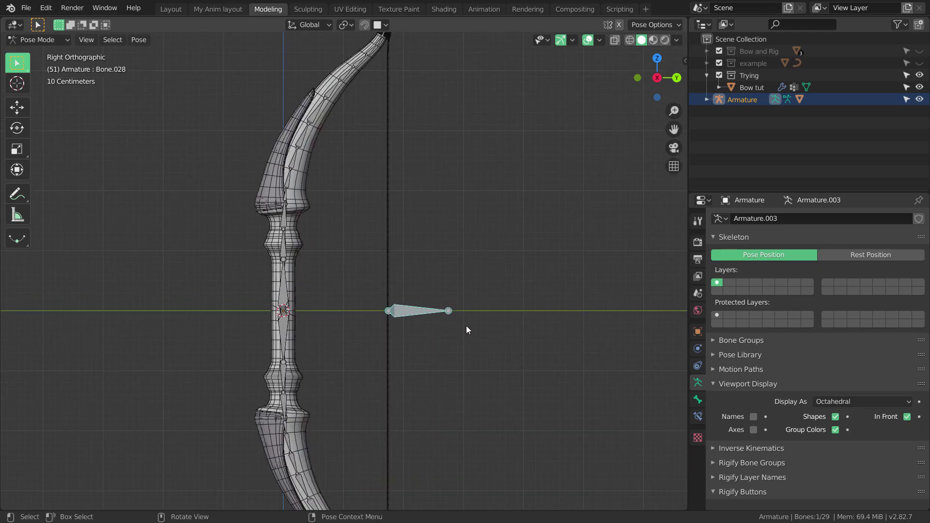
key(g)
click(600, 326)
scroll(526, 324, down, 4)
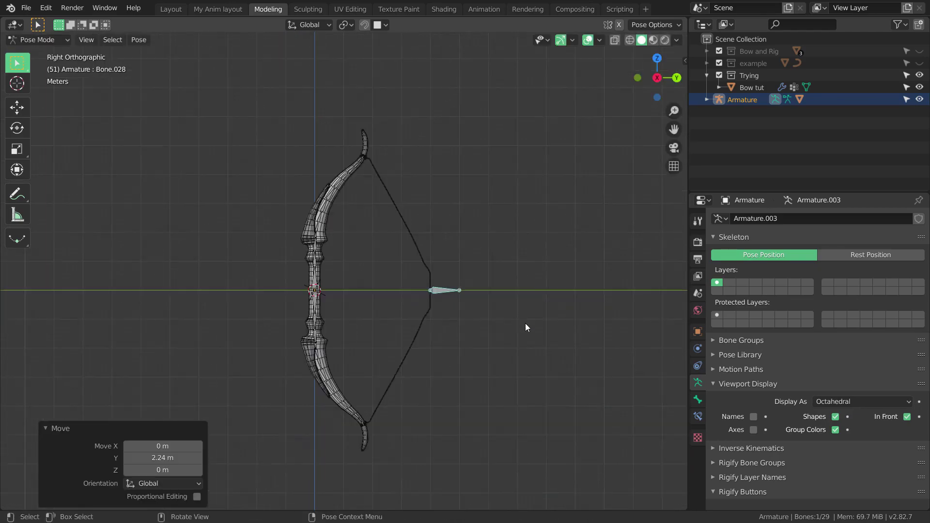
scroll(526, 319, up, 2)
key(ctrl+z)
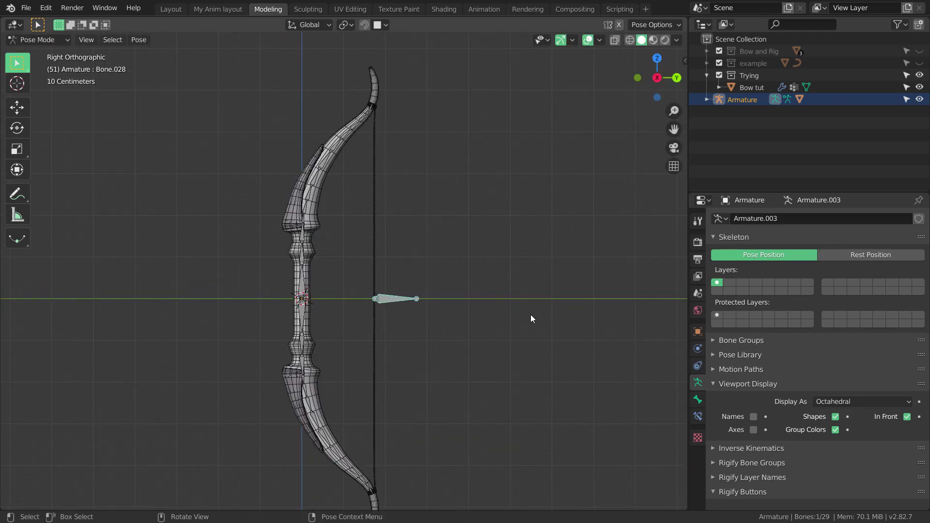
key(g)
key(Escape)
key(g)
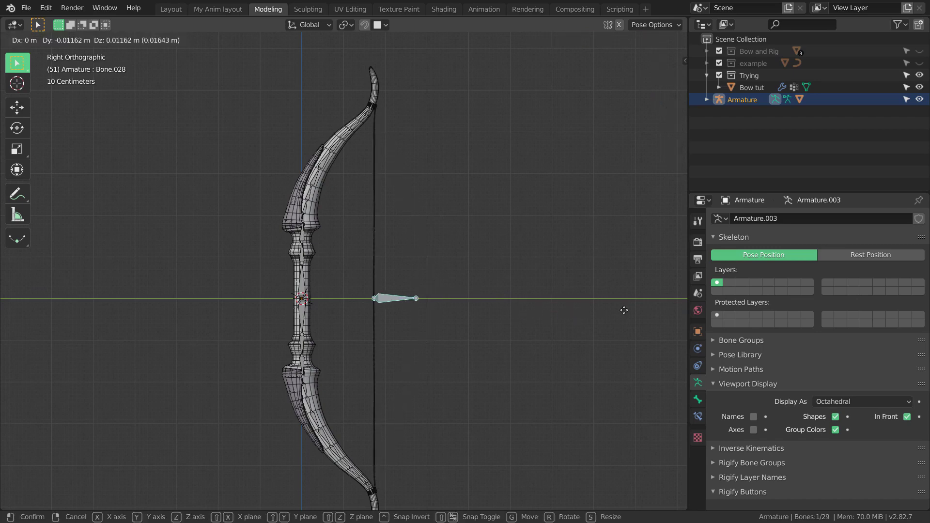
key(Escape)
key(g)
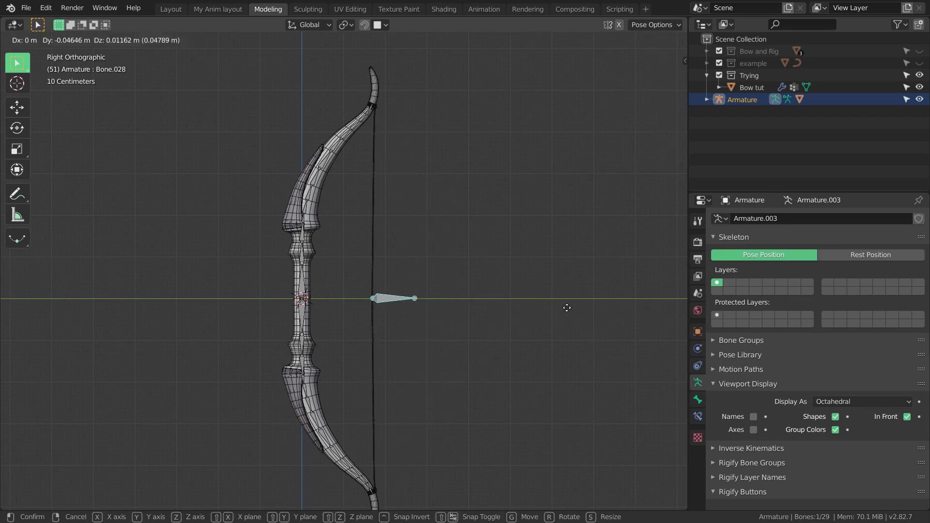
key(Escape)
key(g)
right_click(537, 316)
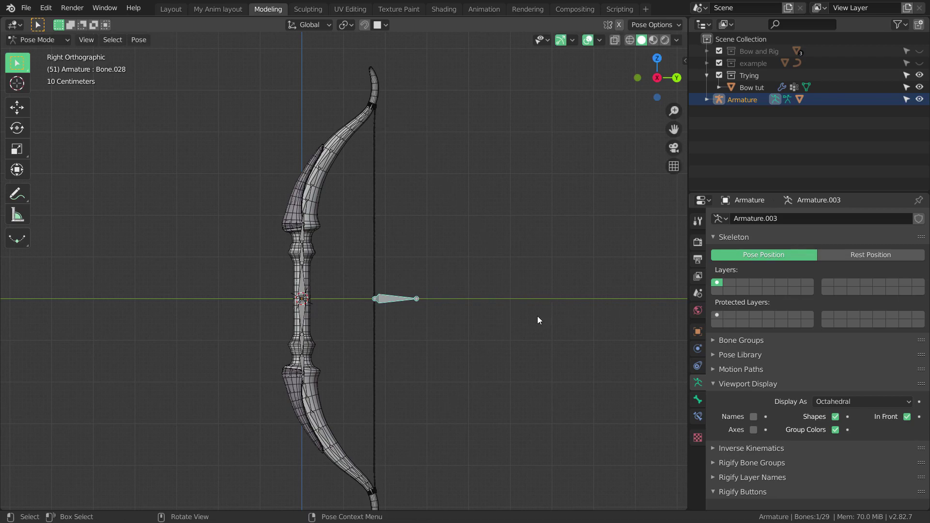
key(g)
right_click(547, 338)
key(g)
right_click(537, 362)
Pull the string bone about 2.39 m along Y and 0.058 m along Z to draw the bowstring
key(g)
click(550, 340)
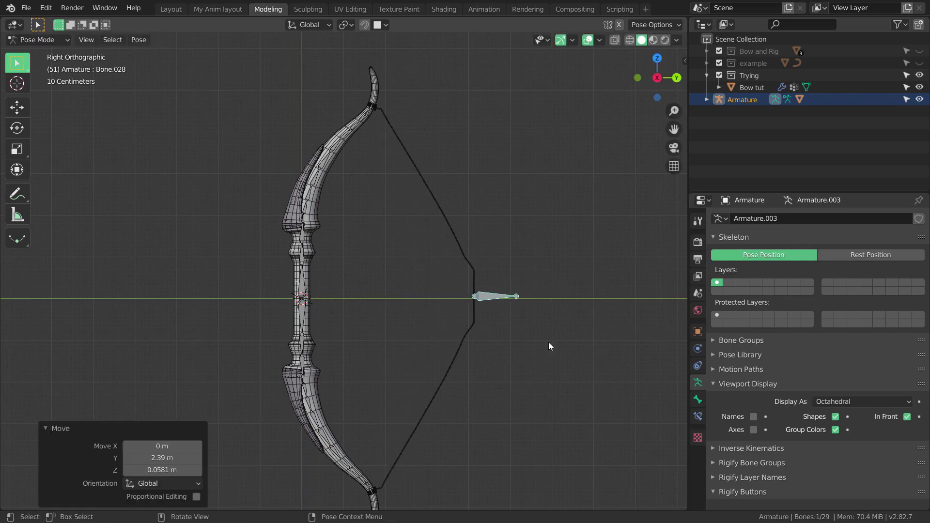
scroll(542, 310, up, 2)
scroll(538, 289, up, 1)
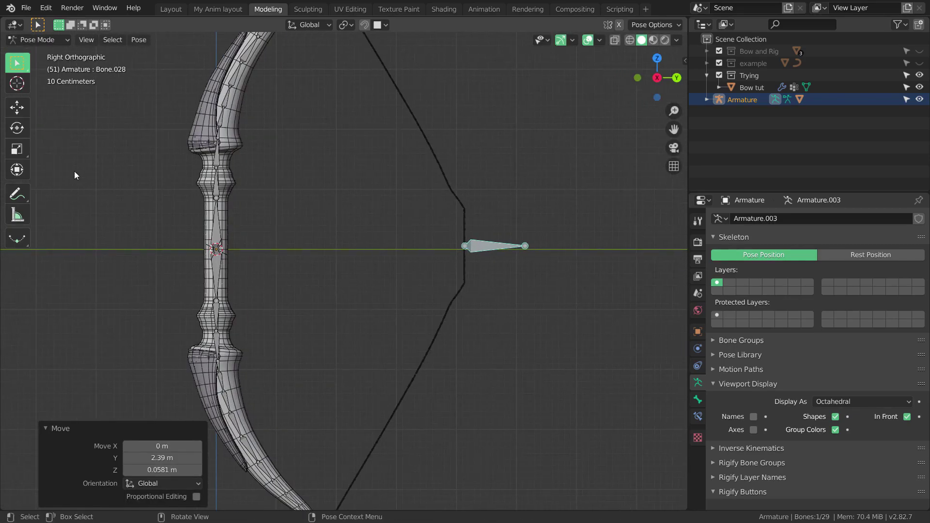
Circle the bent middle of the bowstring around the string bone with a freehand annotation
click(17, 194)
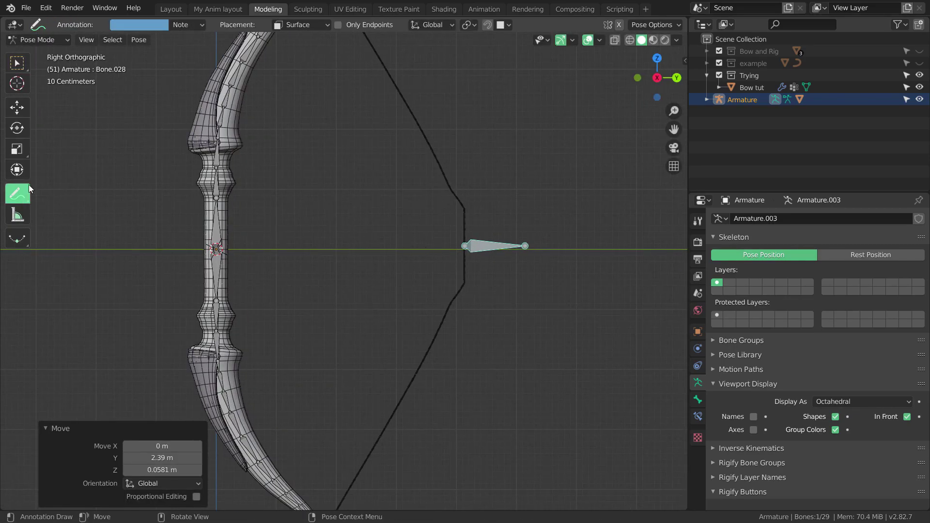
mouse_move(26, 190)
mouse_down()
mouse_move(63, 220)
mouse_move(67, 196)
mouse_up()
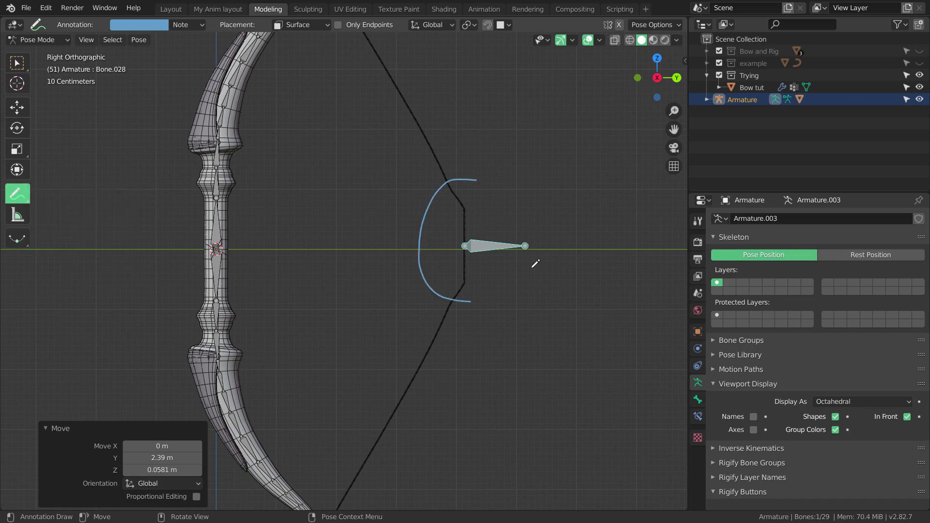
drag(532, 267, 489, 171)
scroll(479, 262, down, 4)
scroll(397, 341, up, 3)
shift+middle_drag(395, 346, 433, 232)
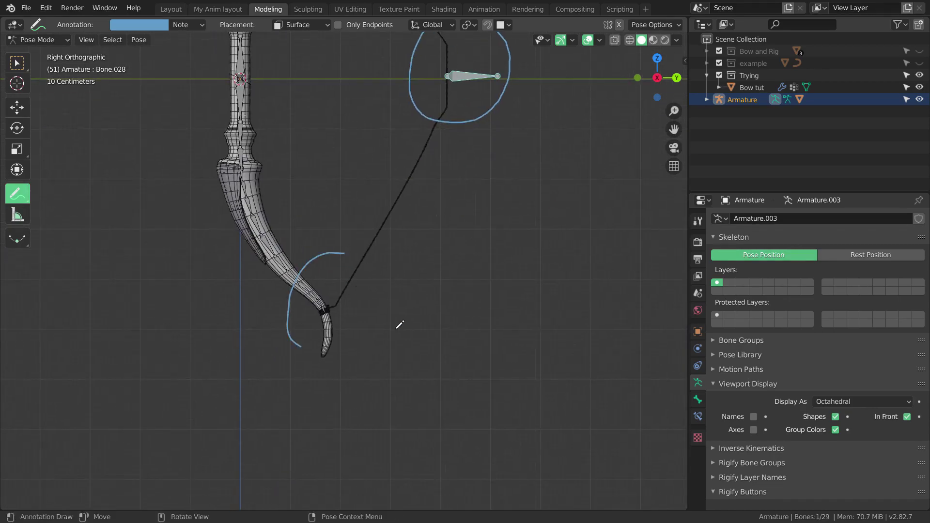
Circle the string's attachment points at the lower and upper limb tips with freehand annotations
drag(397, 329, 360, 273)
scroll(359, 216, down, 3)
scroll(360, 288, up, 3)
mouse_move(355, 223)
shift+middle_down()
mouse_move(354, 435)
mouse_move(352, 334)
shift+middle_up()
scroll(348, 223, up, 3)
drag(355, 255, 397, 205)
scroll(383, 210, down, 3)
shift+middle_drag(379, 212, 386, 205)
scroll(380, 189, up, 2)
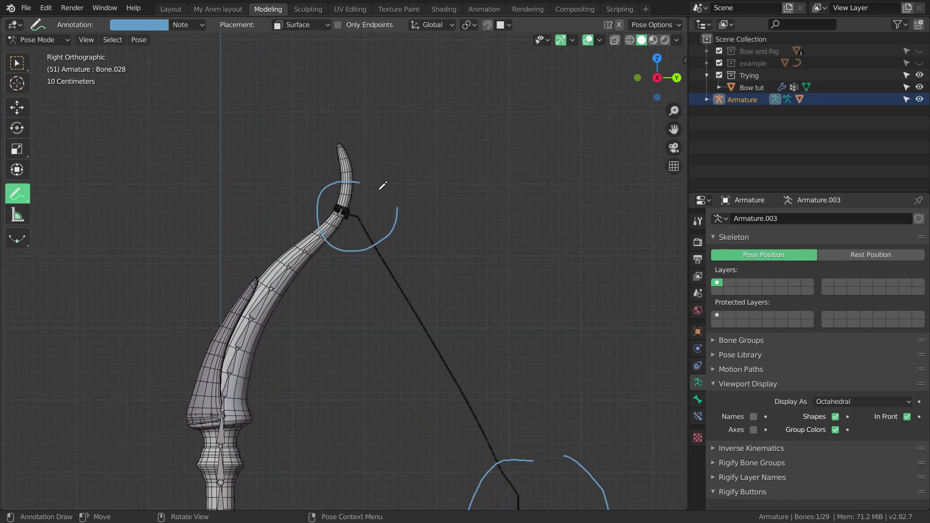
Try rotating a bone near the upper limb's tip to bend the limb, and cancel the rotation
click(22, 68)
scroll(190, 255, up, 5)
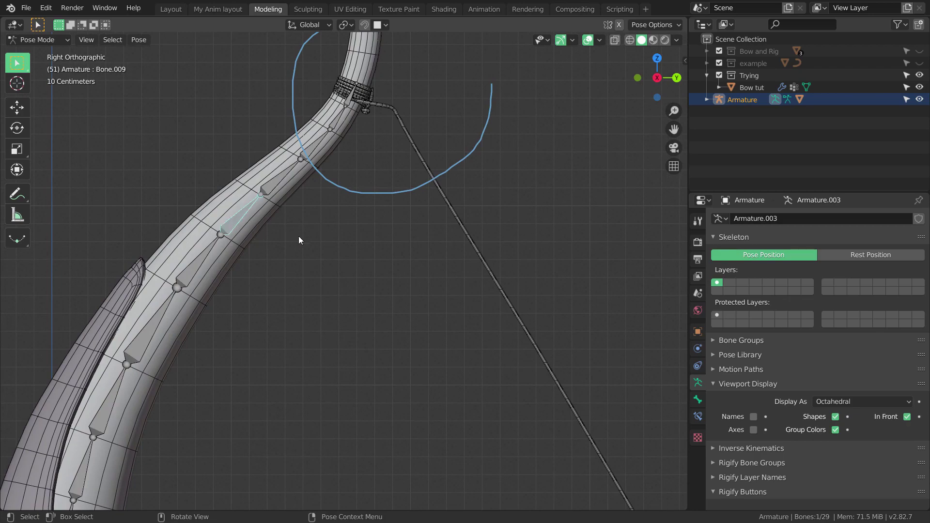
scroll(299, 237, down, 3)
key(r)
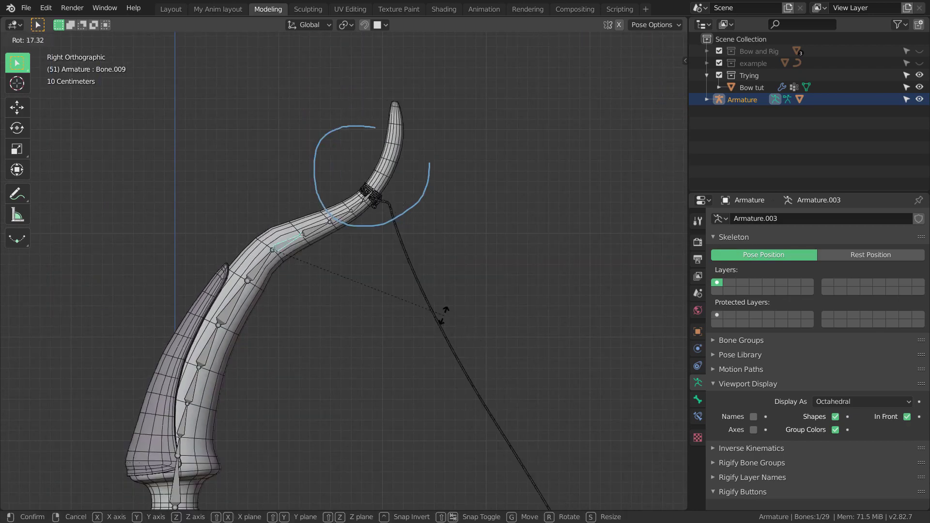
right_click(420, 291)
Rotate the upper limb bone beside the horn's tip by about 39.1° to test the limb's deformation
shift+middle_drag(340, 322, 349, 238)
scroll(310, 246, up, 3)
scroll(222, 277, down, 3)
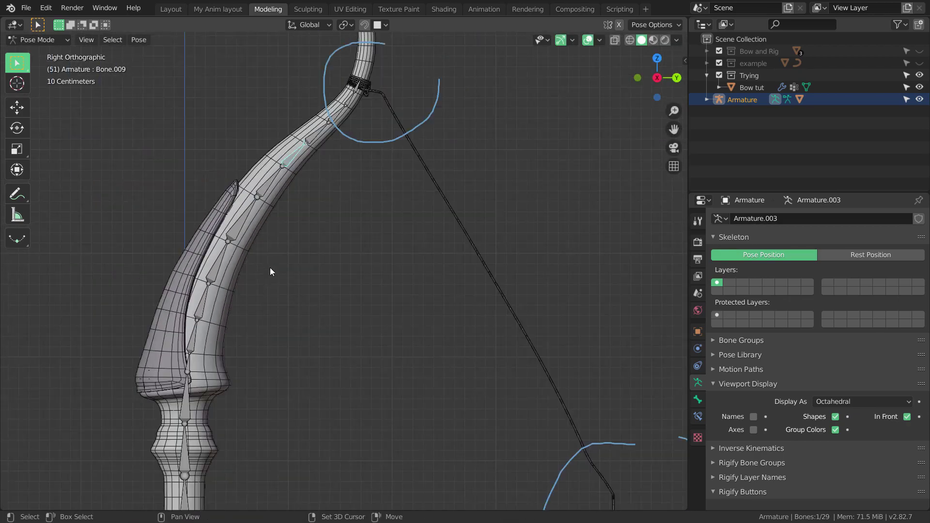
shift+middle_drag(350, 169, 343, 238)
scroll(300, 262, up, 1)
shift+middle_drag(269, 277, 303, 208)
click(242, 234)
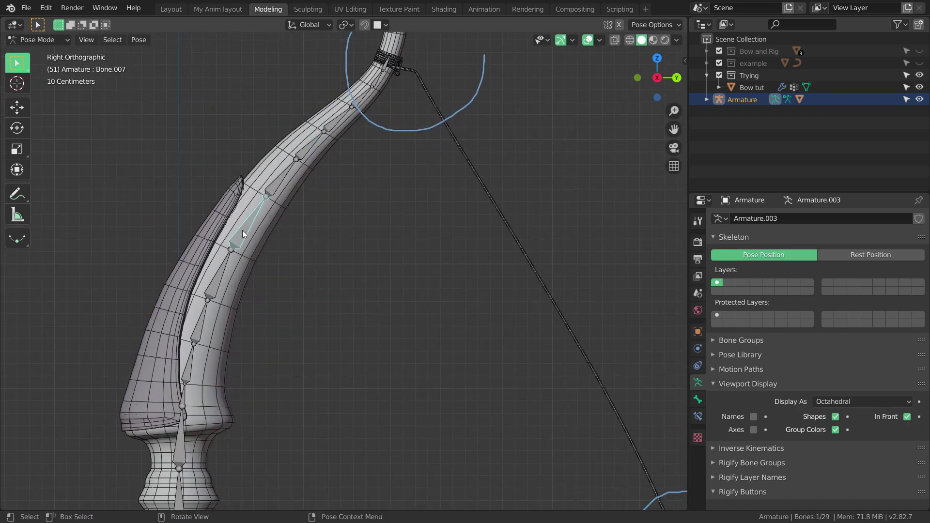
key(r)
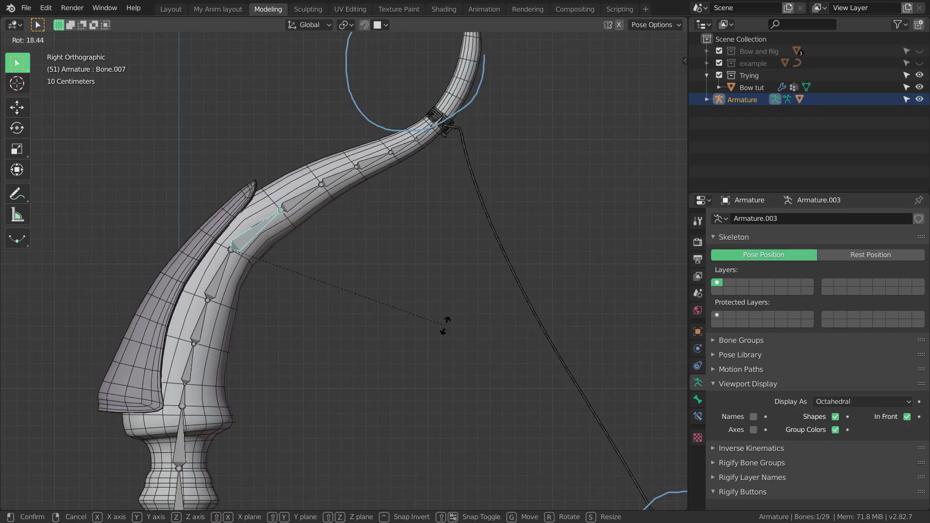
click(415, 405)
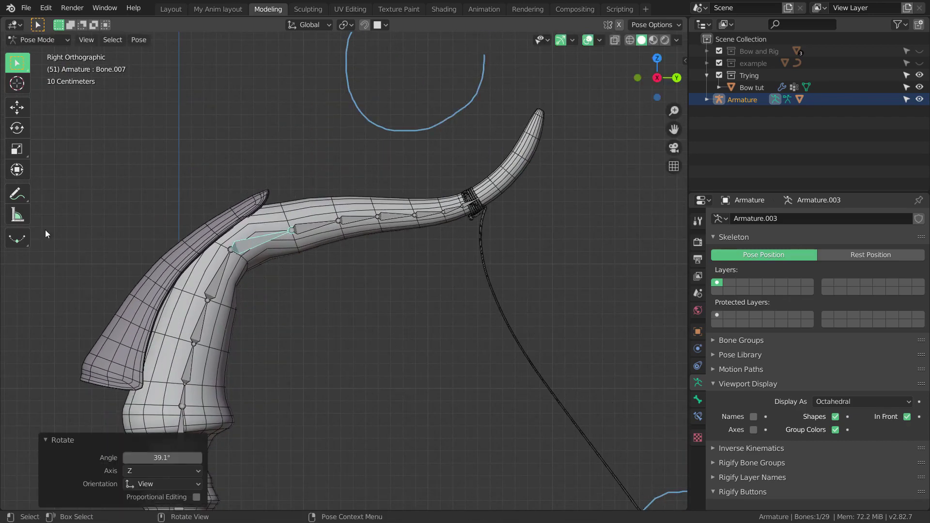
Circle the base of the horn where it separates from the upper limb with freehand annotations
click(17, 197)
drag(115, 277, 113, 274)
scroll(347, 319, down, 4)
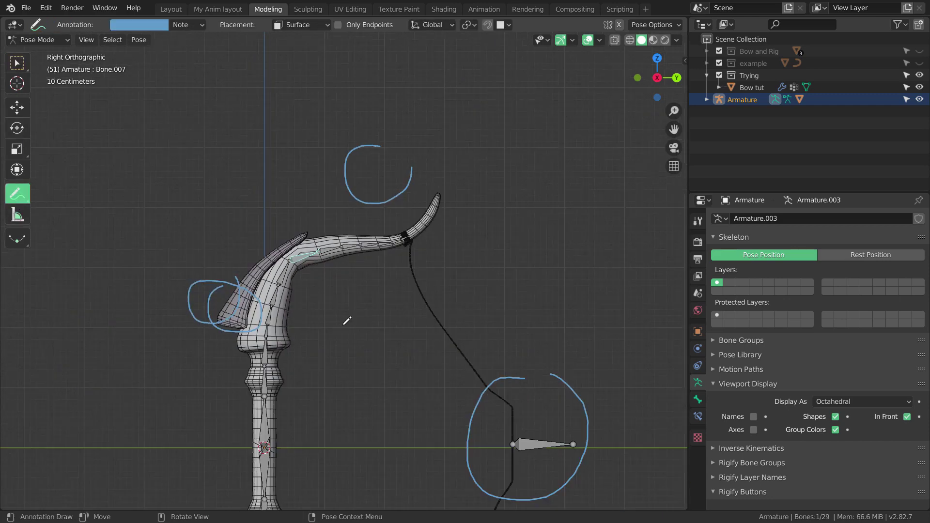
scroll(465, 286, up, 2)
shift+middle_drag(484, 276, 460, 267)
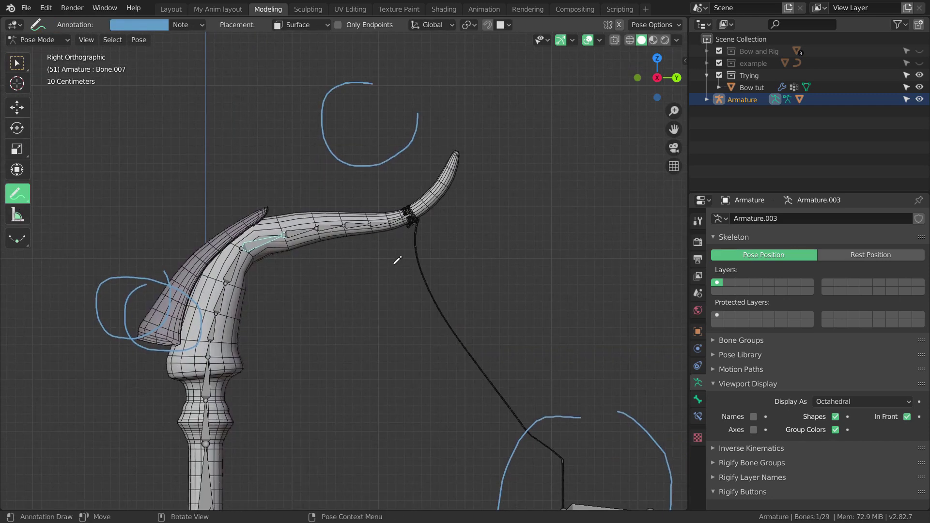
Select all bones and clear their rotation and location to restore the rest pose
key(a)
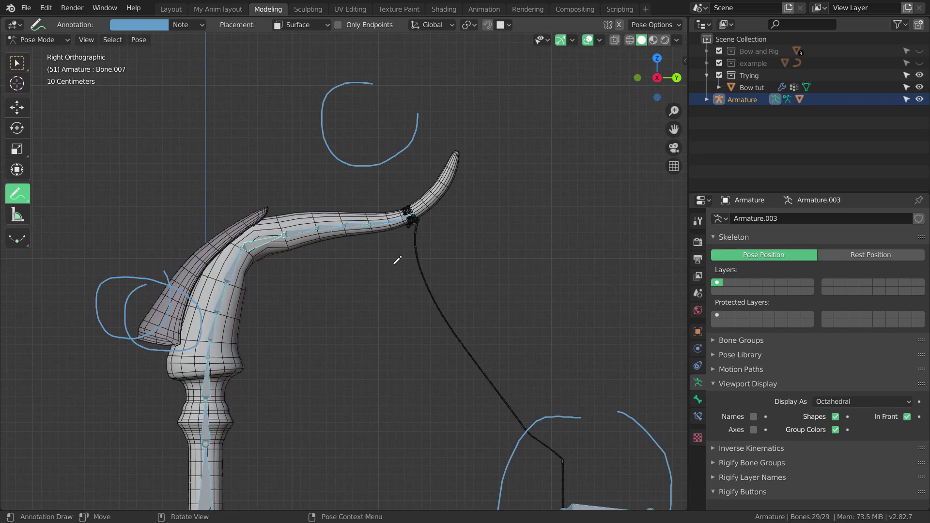
key(alt+r)
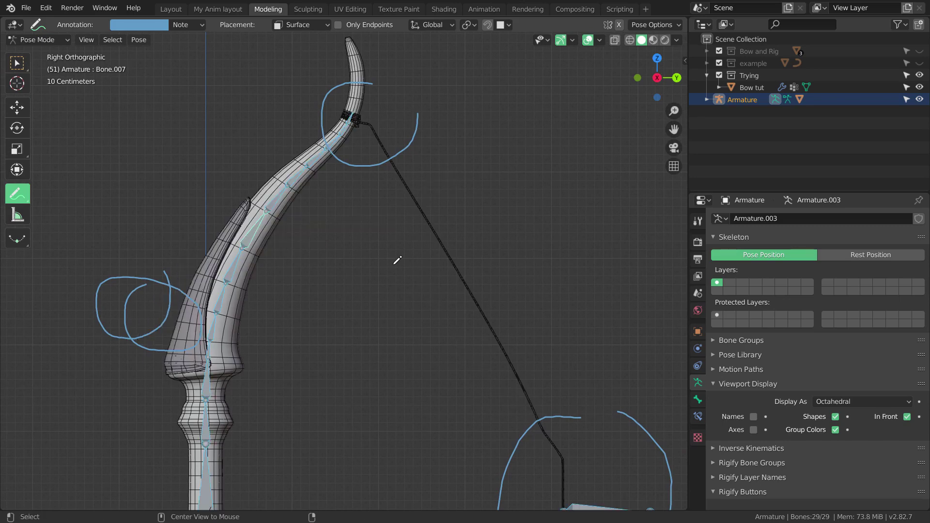
key(alt+g)
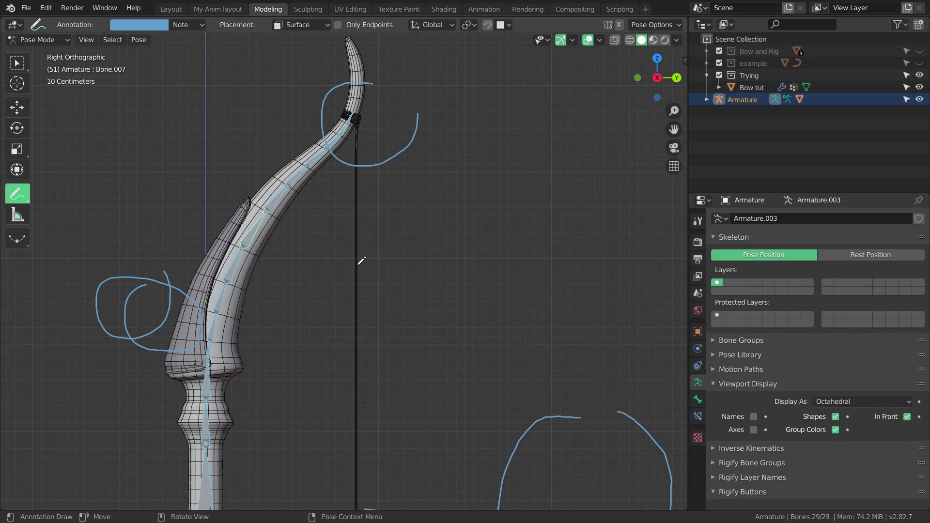
Examine the upper limb's bone chain, the horn and the string attachment in the rest pose
scroll(381, 276, down, 3)
scroll(377, 275, up, 3)
shift+middle_drag(376, 274, 371, 232)
scroll(381, 262, down, 3)
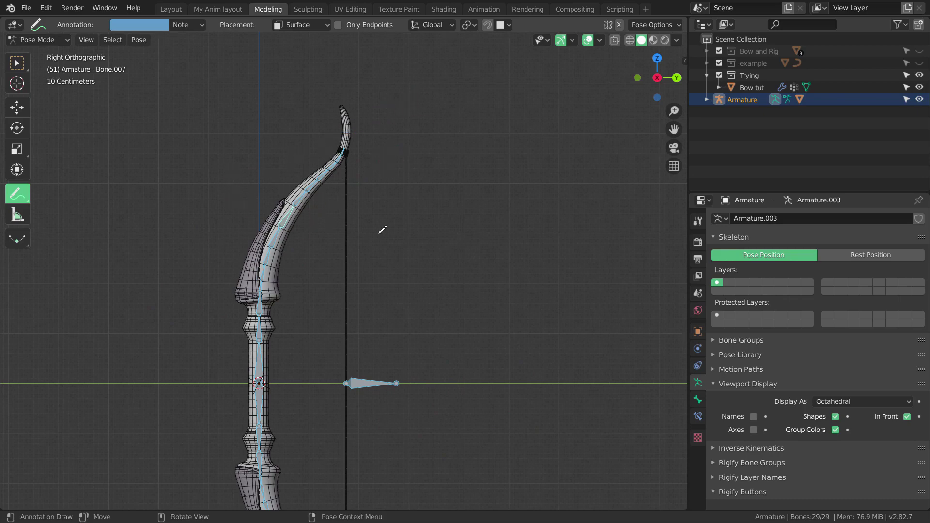
scroll(380, 230, up, 3)
scroll(336, 208, up, 5)
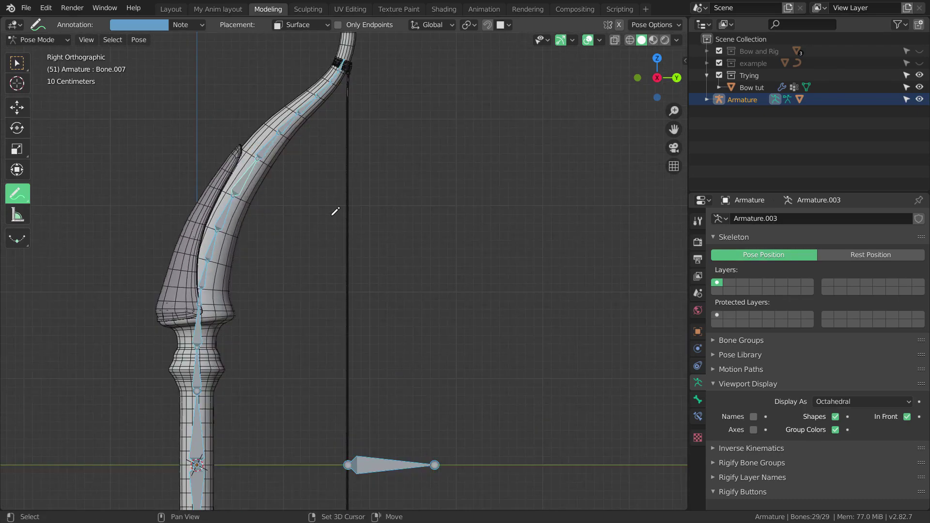
shift+middle_drag(384, 182, 379, 255)
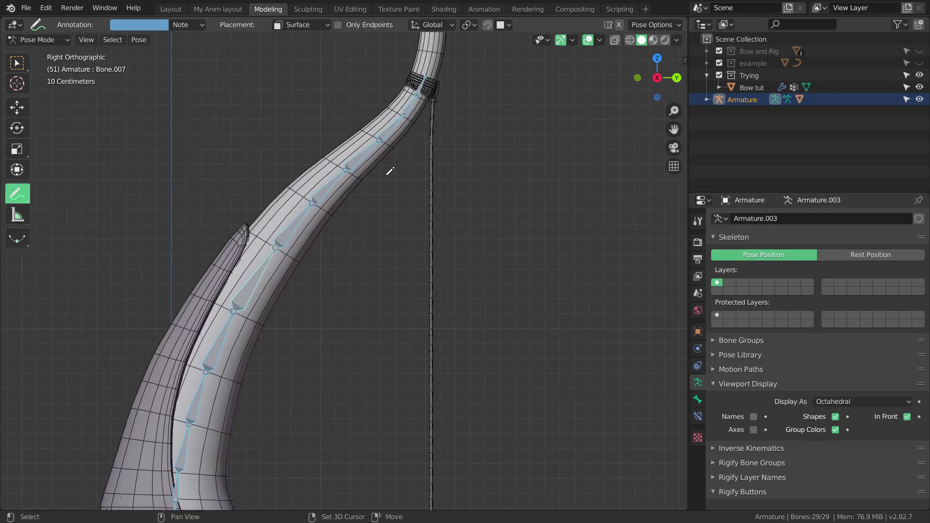
scroll(377, 199, up, 2)
shift+middle_drag(385, 167, 381, 241)
scroll(390, 276, down, 2)
scroll(393, 278, down, 2)
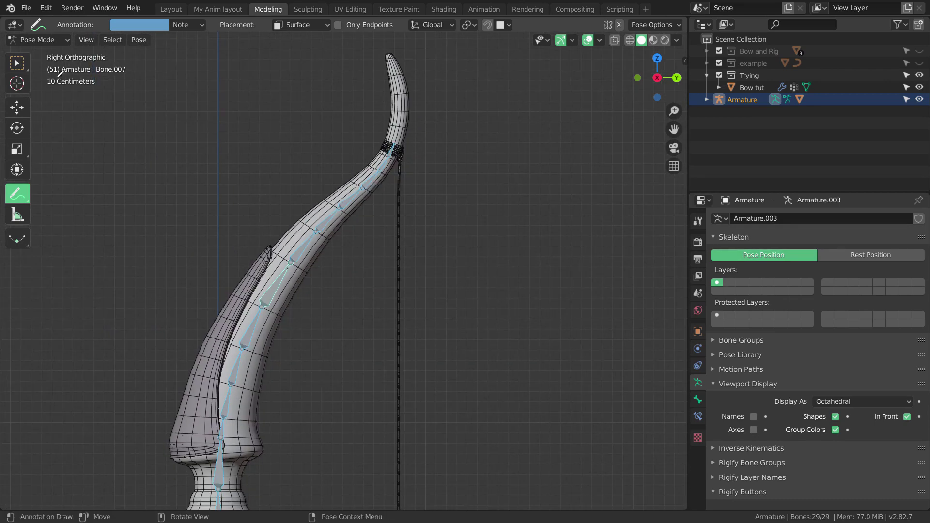
Return the armature from Pose Mode to Object Mode and bring the whole bow into view
click(61, 42)
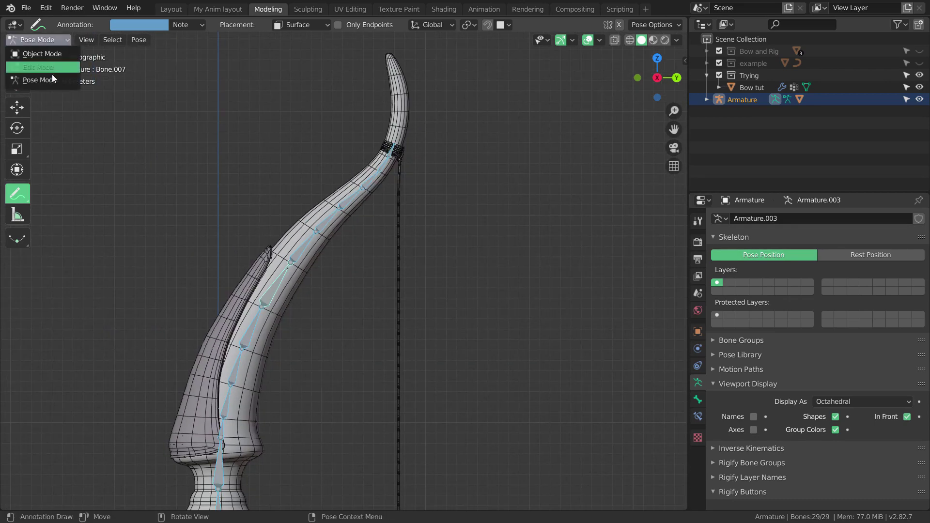
click(47, 53)
scroll(333, 200, down, 4)
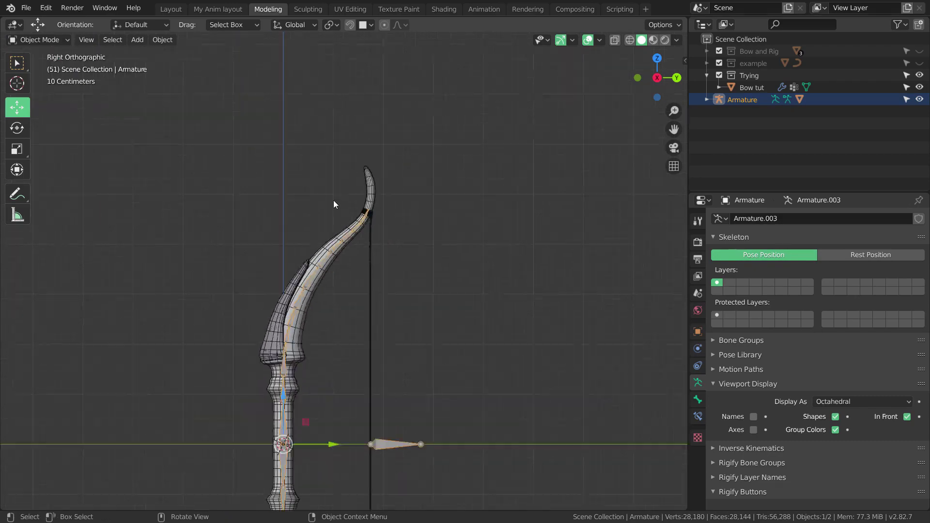
shift+middle_drag(385, 221, 377, 179)
shift+middle_drag(381, 247, 370, 188)
scroll(371, 190, up, 2)
scroll(372, 194, down, 4)
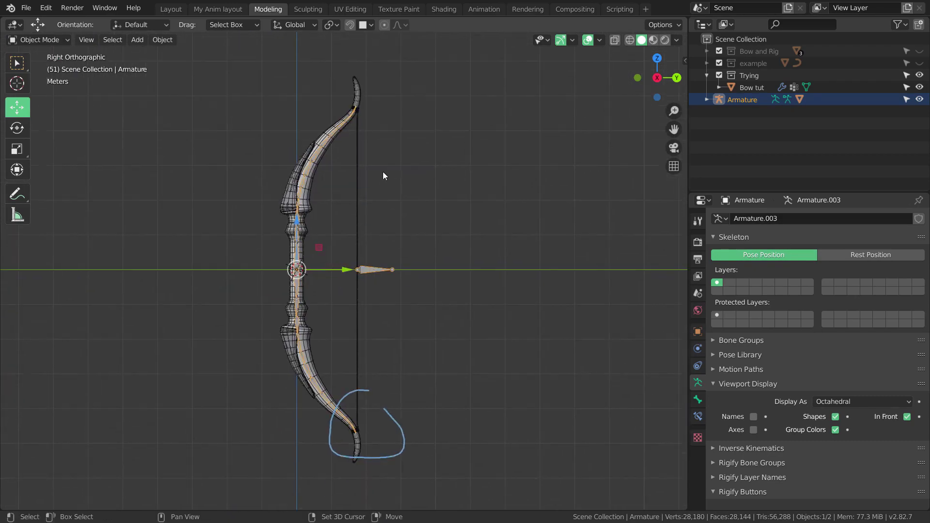
Erase the freehand annotation circle around the bow's lower tip
click(20, 196)
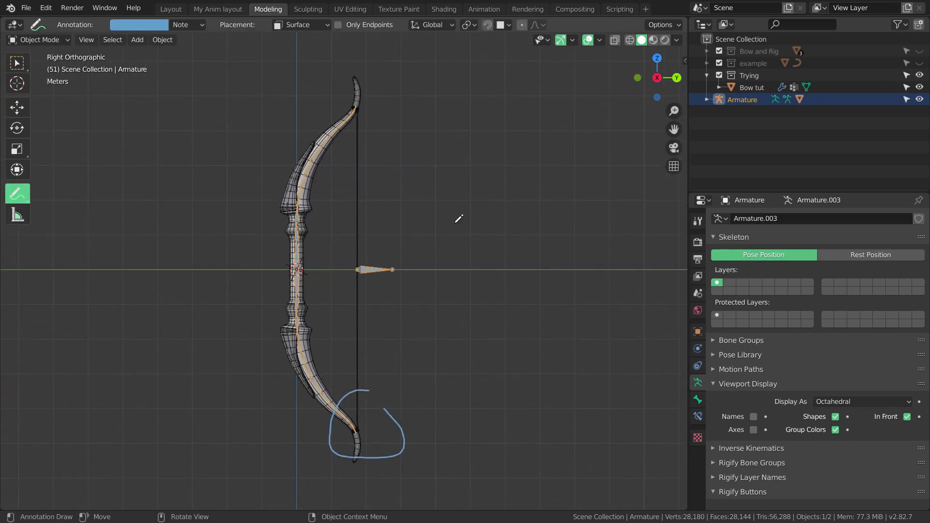
shift+middle_drag(457, 319, 462, 279)
ctrl+drag(448, 339, 381, 383)
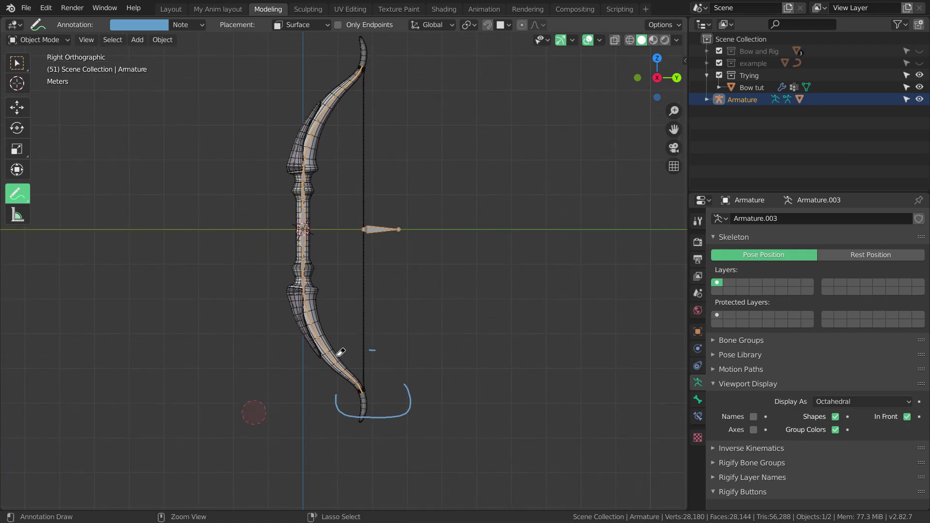
middle_drag(476, 333, 430, 282)
scroll(430, 282, up, 3)
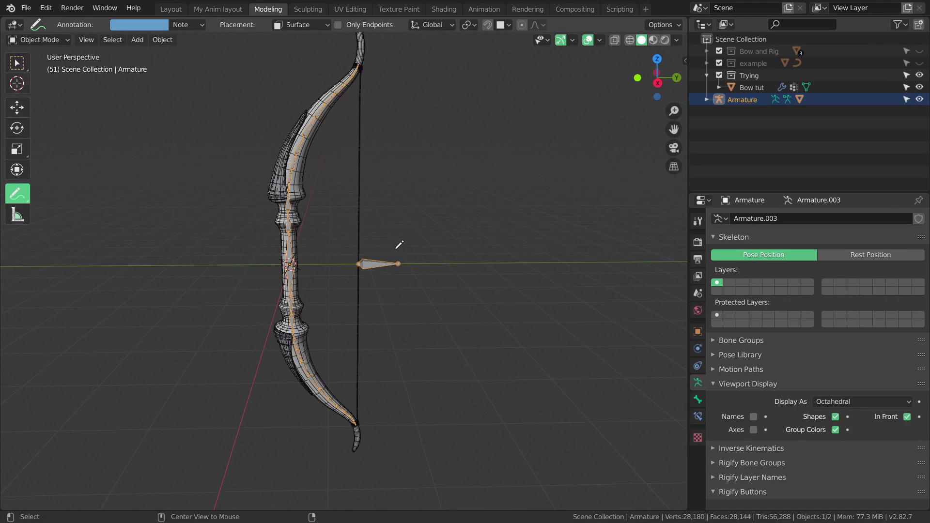
Select both the bow mesh and the armature and rotate them 90° about the global Y axis
key(alt)
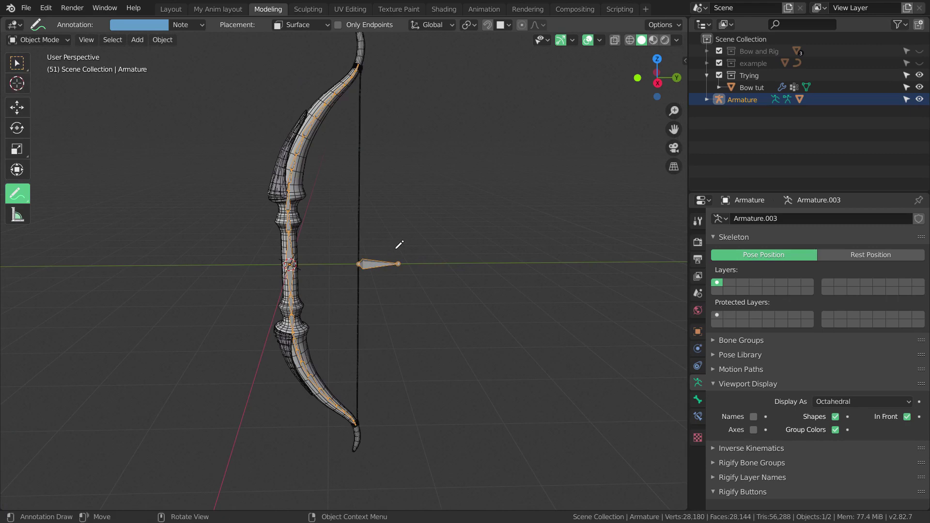
key(a)
click(18, 65)
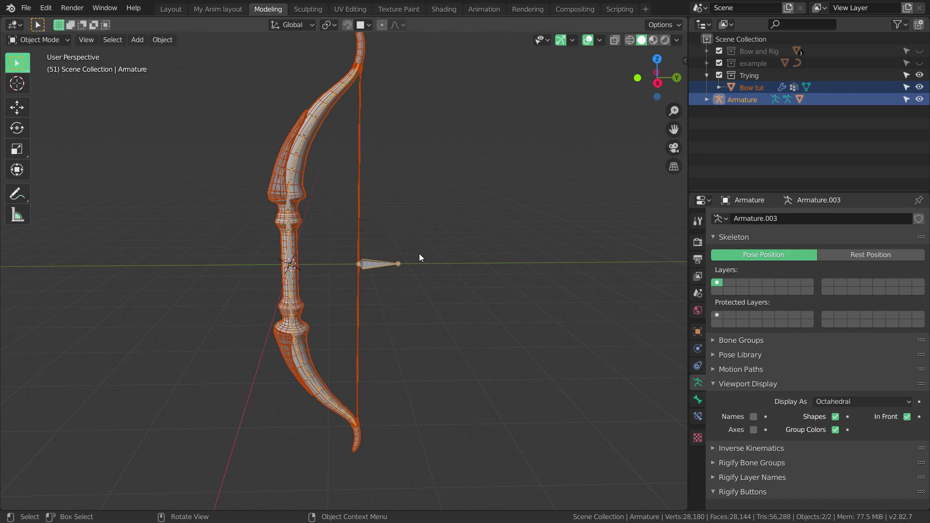
click(18, 108)
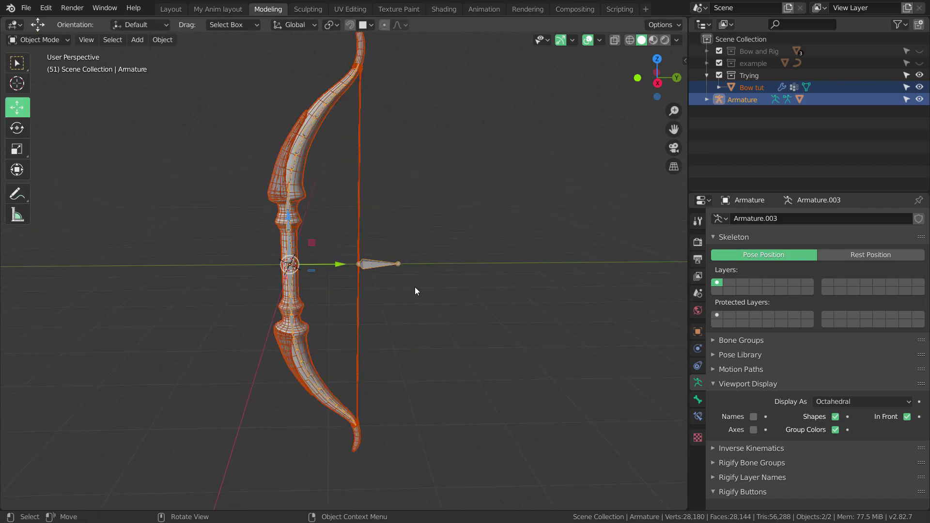
middle_drag(415, 287, 417, 320)
middle_drag(443, 273, 538, 231)
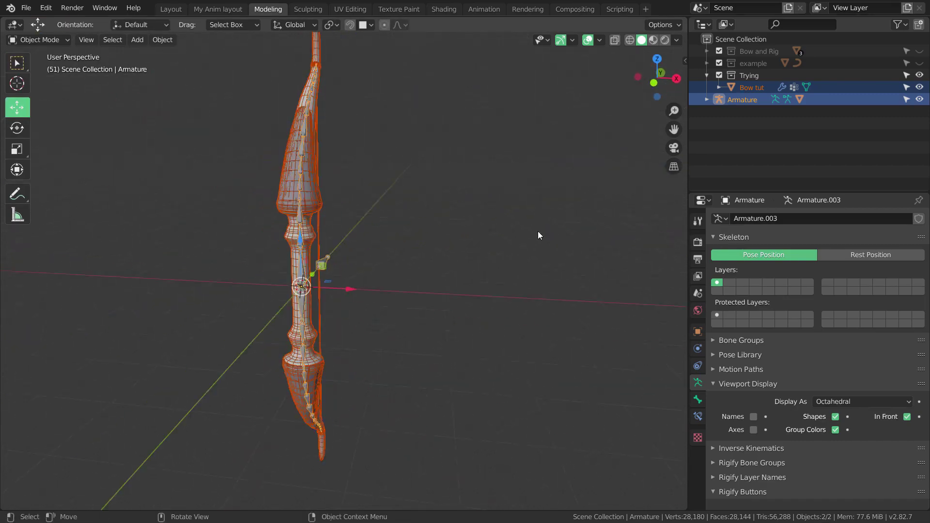
middle_drag(459, 258, 453, 292)
scroll(413, 292, down, 1)
text(r)
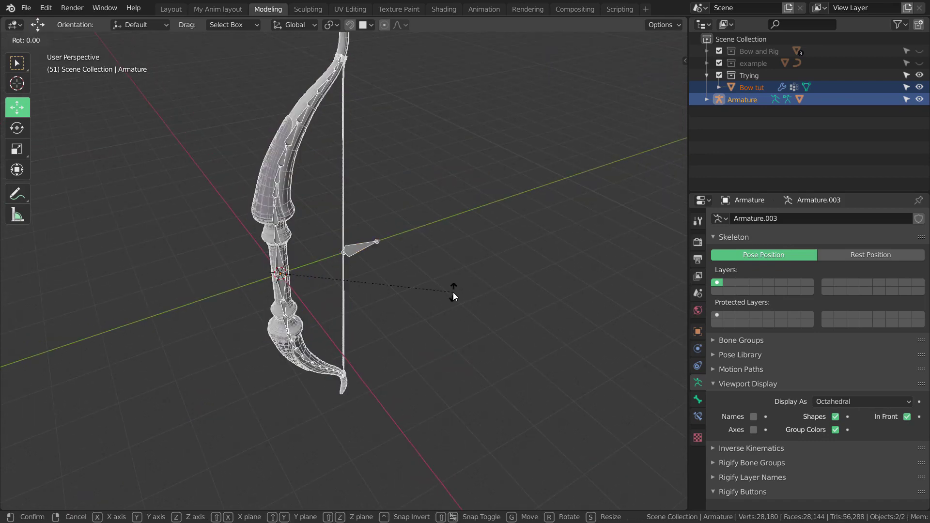
text(y90)
key(Return)
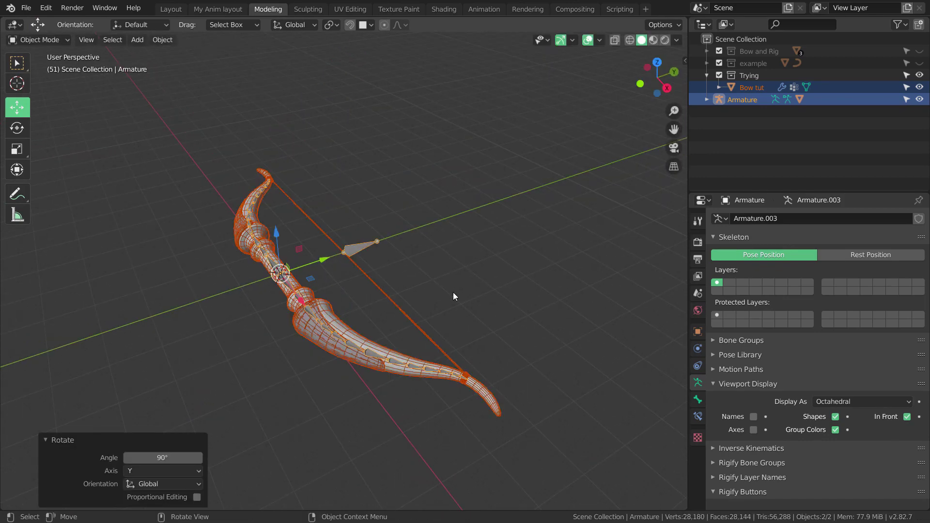
Apply the rotation of the bow mesh and the armature
scroll(481, 287, up, 3)
middle_drag(481, 286, 452, 284)
scroll(452, 284, down, 3)
scroll(440, 292, up, 3)
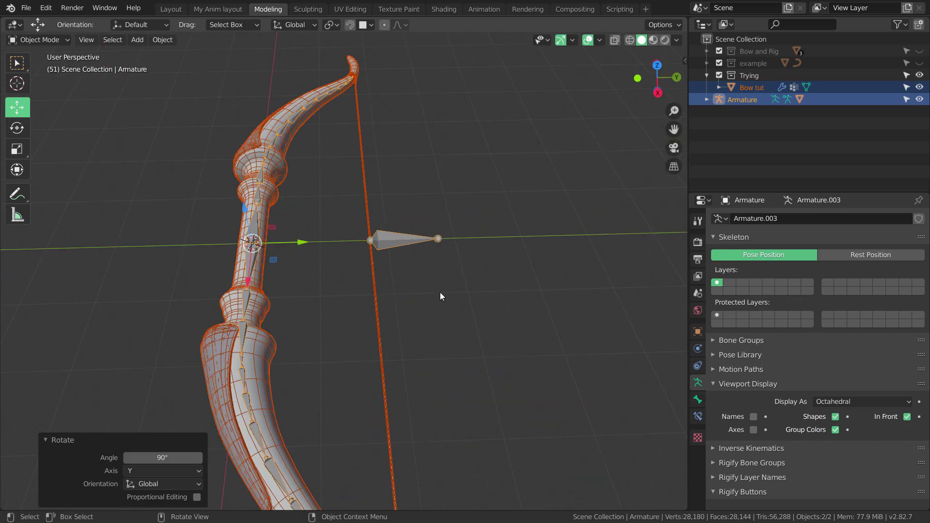
key(ctrl+a)
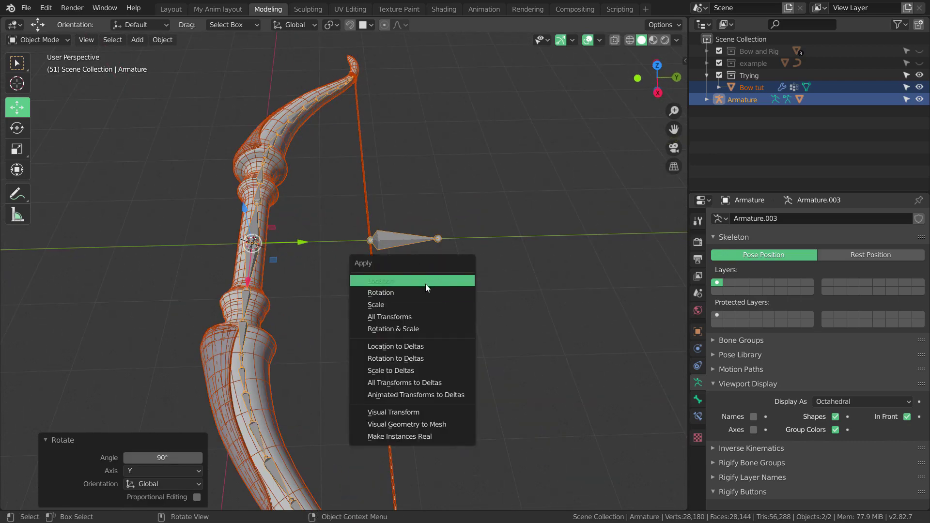
click(420, 290)
Examine the rotated bow's handle, limb bones and bowstring bone from several angles
middle_drag(426, 232, 394, 252)
scroll(392, 259, up, 1)
shift+middle_drag(407, 202, 436, 257)
scroll(413, 283, up, 1)
scroll(411, 279, up, 1)
scroll(406, 271, down, 2)
scroll(401, 285, up, 2)
scroll(441, 257, down, 4)
scroll(436, 272, up, 3)
scroll(434, 273, down, 2)
scroll(426, 295, up, 2)
scroll(420, 260, down, 3)
scroll(419, 261, down, 1)
shift+middle_drag(341, 160, 344, 206)
scroll(342, 310, up, 1)
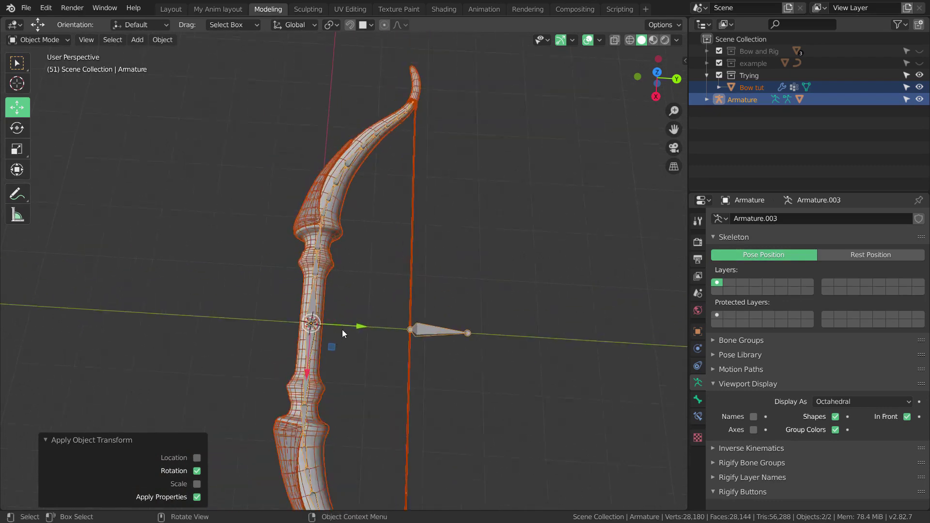
scroll(359, 331, up, 1)
shift+middle_drag(395, 324, 438, 261)
scroll(403, 271, up, 1)
scroll(412, 271, down, 2)
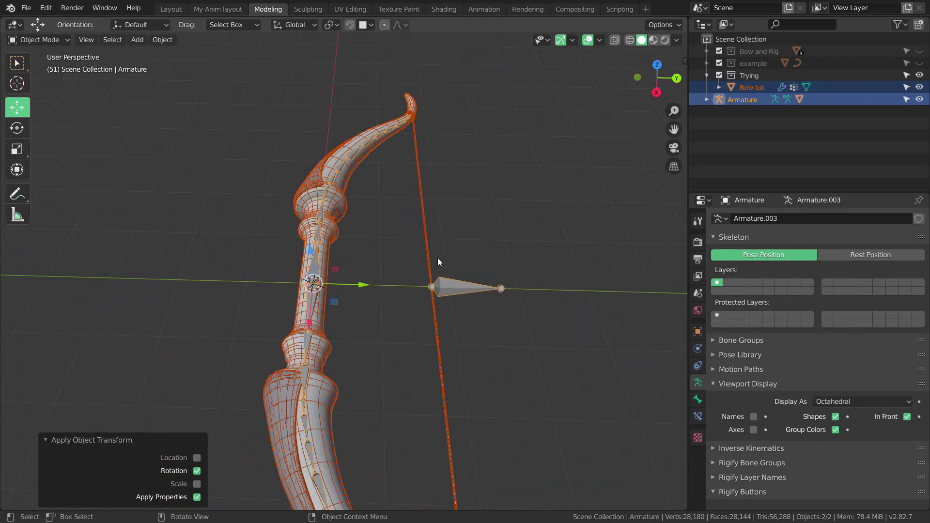
scroll(403, 252, up, 3)
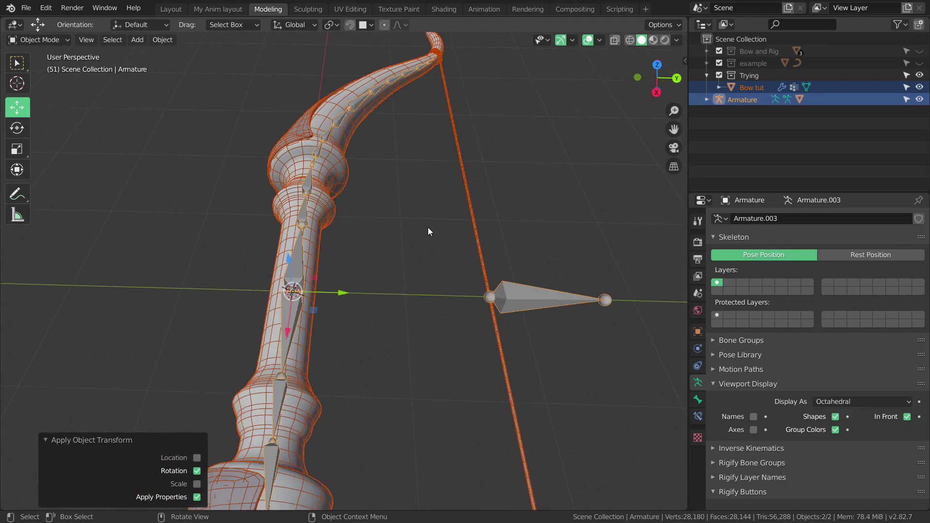
middle_drag(428, 228, 432, 247)
scroll(430, 211, down, 2)
middle_drag(432, 248, 436, 284)
shift+middle_drag(435, 284, 424, 301)
scroll(436, 245, up, 2)
Select only the armature and inspect its bones closely from the handle along the base of the horn
click(485, 345)
scroll(403, 272, down, 2)
scroll(424, 300, up, 5)
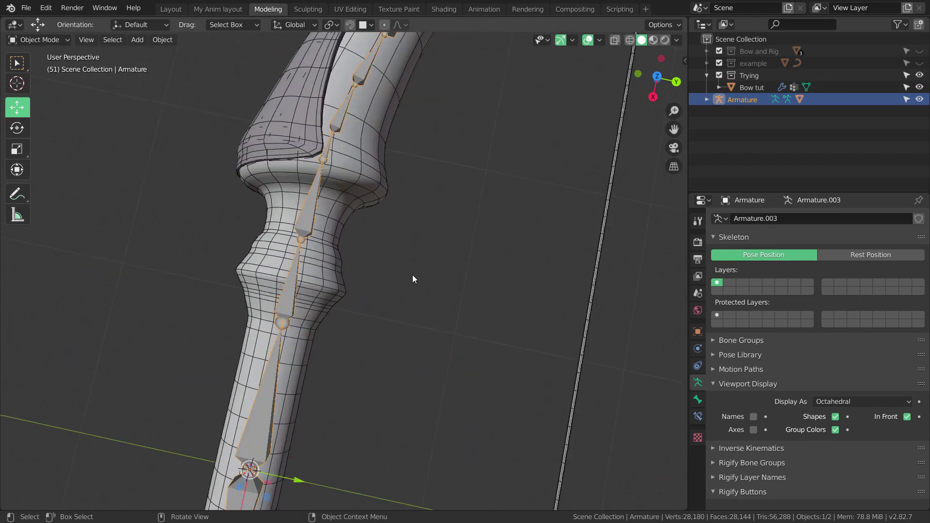
shift+middle_drag(433, 255, 447, 247)
shift+middle_drag(441, 194, 436, 243)
scroll(436, 244, up, 2)
scroll(437, 246, down, 2)
shift+middle_drag(448, 280, 437, 342)
scroll(428, 276, up, 2)
shift+middle_drag(472, 248, 471, 278)
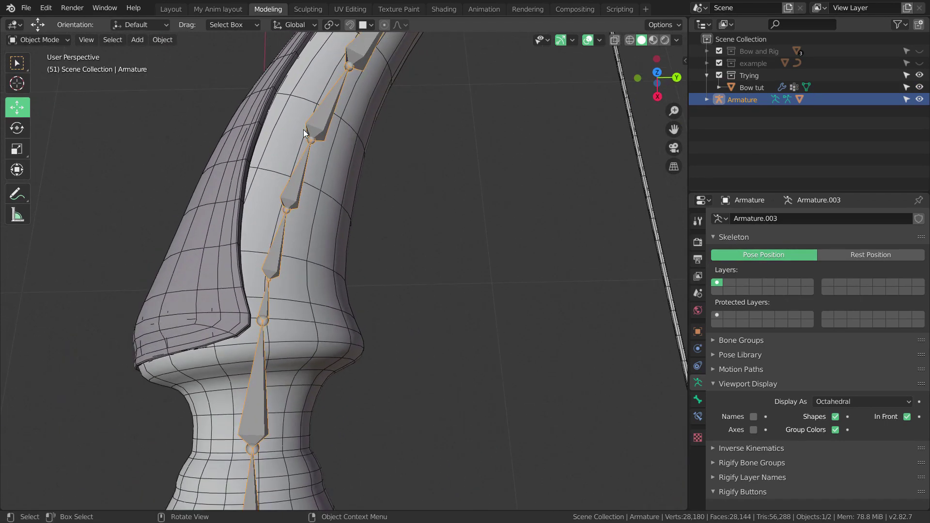
middle_drag(303, 129, 386, 226)
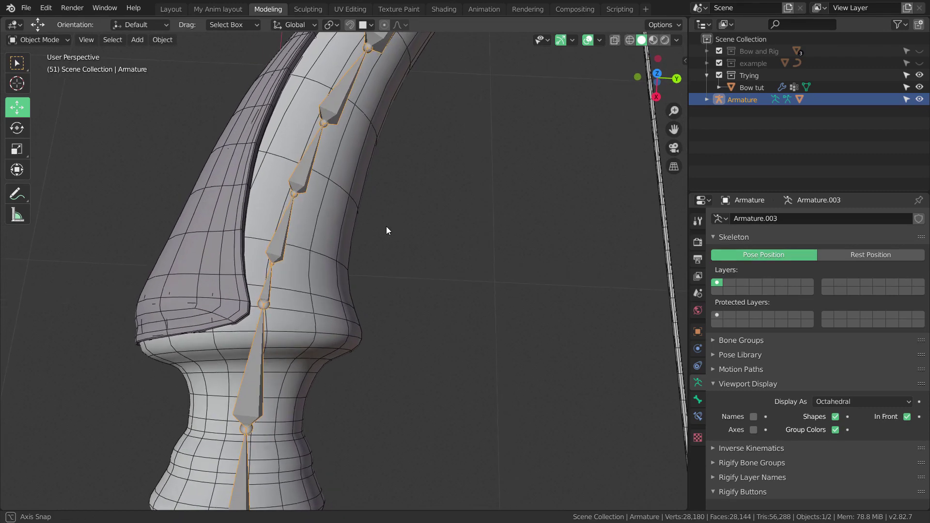
shift+click(335, 225)
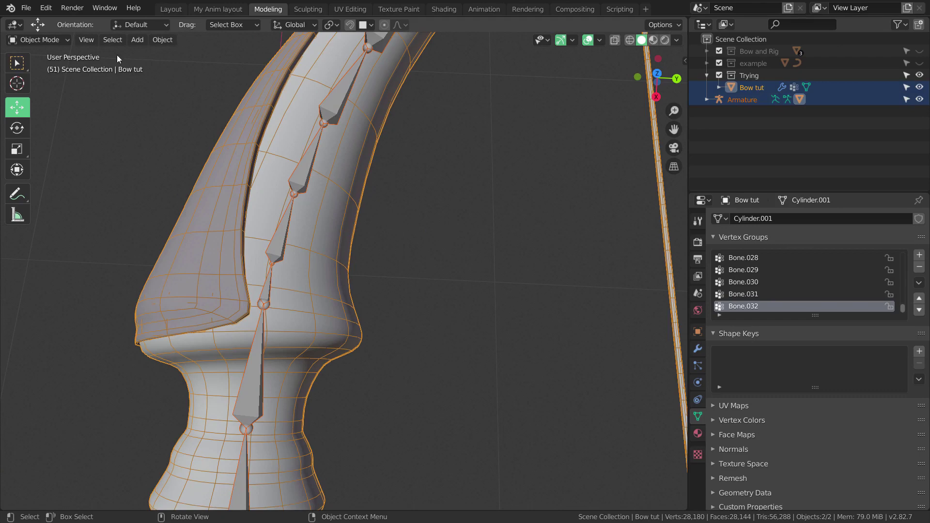
click(65, 39)
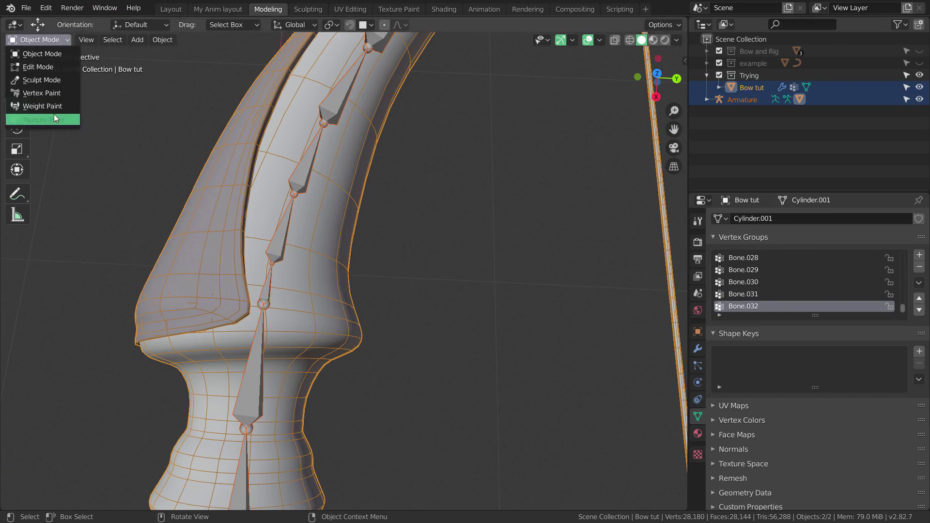
click(55, 93)
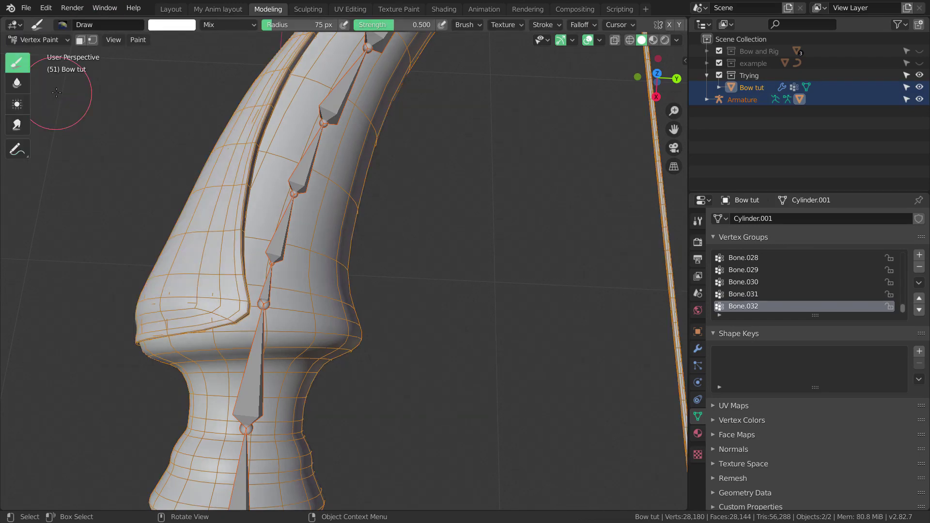
scroll(357, 180, down, 3)
scroll(473, 191, down, 3)
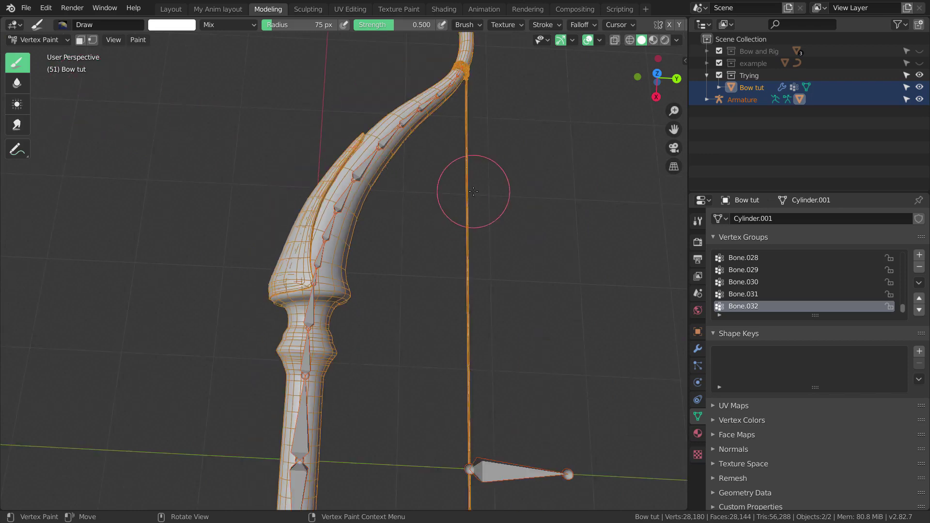
shift+middle_drag(459, 209, 444, 170)
shift+middle_drag(470, 226, 414, 119)
scroll(436, 213, up, 1)
scroll(433, 237, up, 1)
shift+middle_drag(431, 248, 438, 166)
scroll(455, 247, up, 1)
scroll(440, 223, down, 4)
scroll(452, 223, up, 2)
mouse_move(439, 224)
shift+middle_down()
mouse_move(449, 273)
mouse_move(469, 272)
shift+middle_up()
shift+middle_drag(414, 193, 427, 252)
scroll(380, 167, down, 1)
scroll(394, 174, up, 3)
shift+middle_drag(391, 176, 392, 228)
scroll(388, 222, up, 2)
click(63, 42)
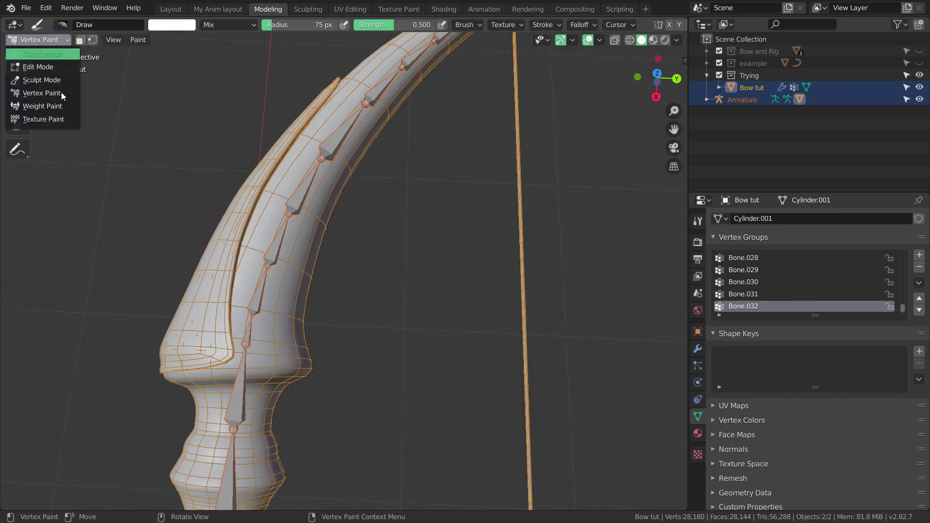
click(54, 56)
Select the armature, add the bow mesh to the selection as the active object, and switch to Weight Paint mode
scroll(330, 174, down, 2)
scroll(348, 228, up, 3)
shift+middle_drag(330, 174, 361, 245)
click(339, 253)
scroll(337, 252, up, 3)
click(315, 244)
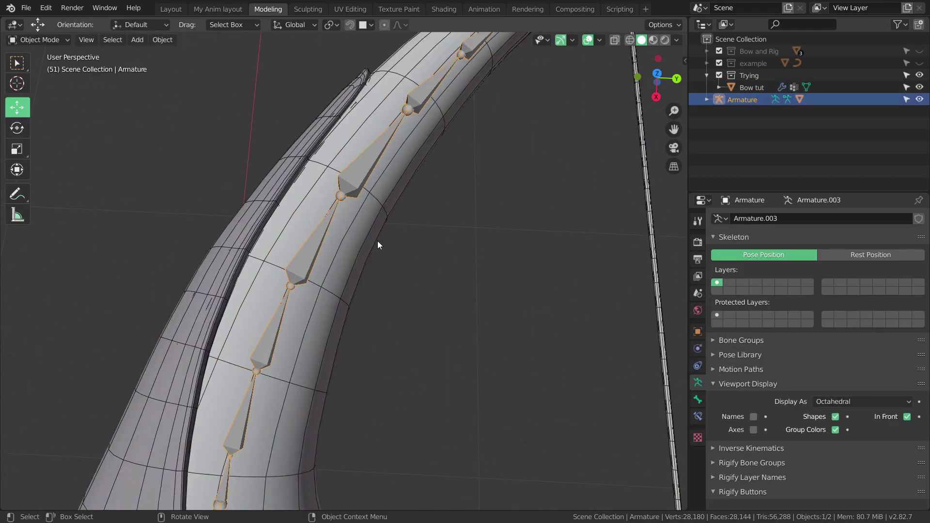
scroll(376, 240, up, 1)
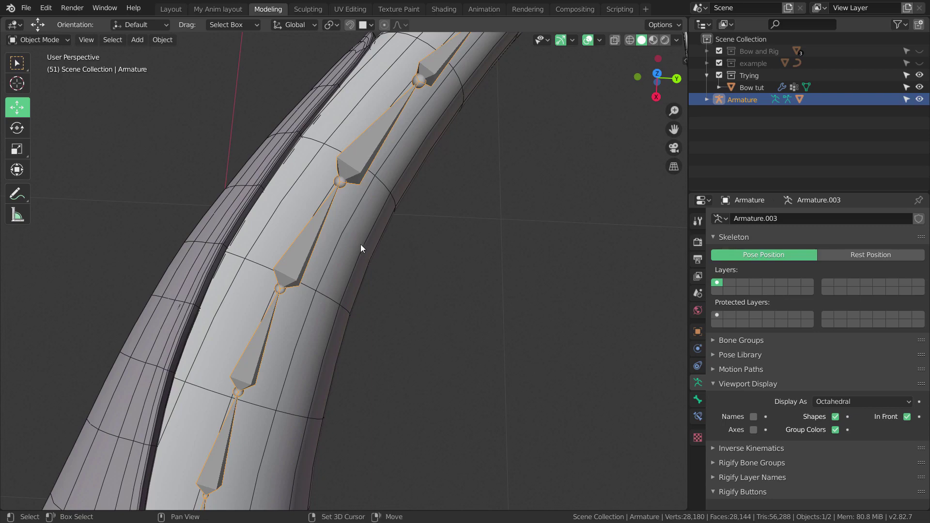
shift+click(359, 244)
click(53, 40)
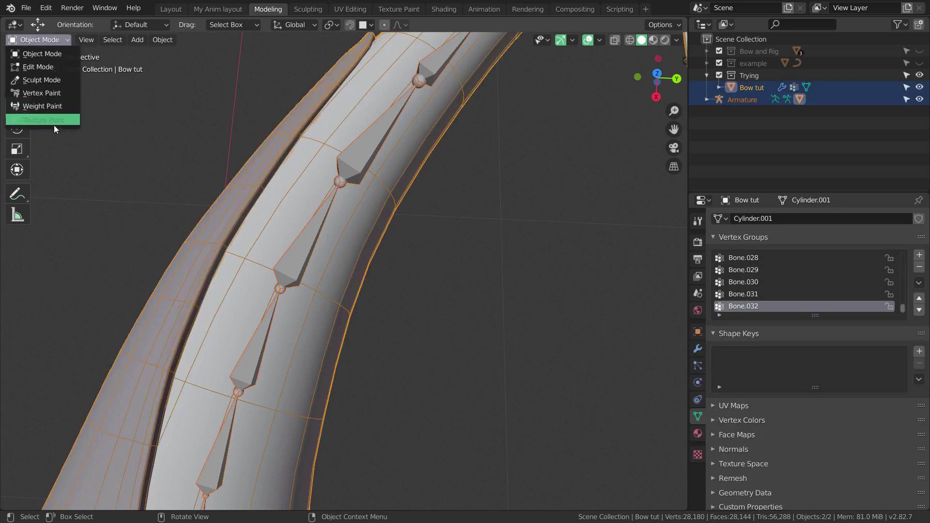
click(53, 108)
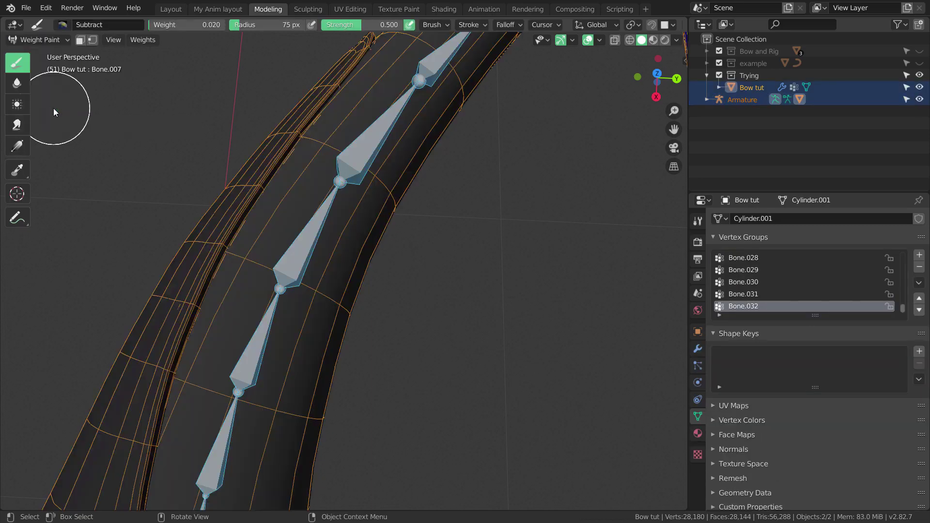
Deselect all of the armature's bones in Weight Paint mode
scroll(441, 197, down, 5)
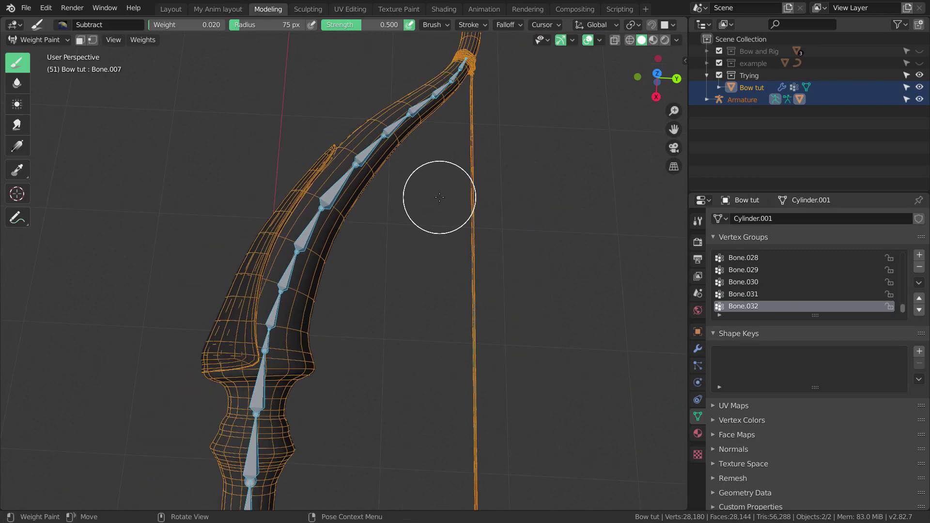
key(alt+a)
scroll(439, 199, down, 3)
scroll(441, 208, up, 4)
scroll(440, 221, down, 2)
mouse_move(436, 241)
shift+middle_down()
mouse_move(429, 194)
mouse_move(444, 191)
mouse_move(404, 208)
mouse_move(421, 249)
shift+middle_up()
scroll(429, 193, up, 1)
scroll(421, 242, down, 4)
scroll(420, 235, up, 5)
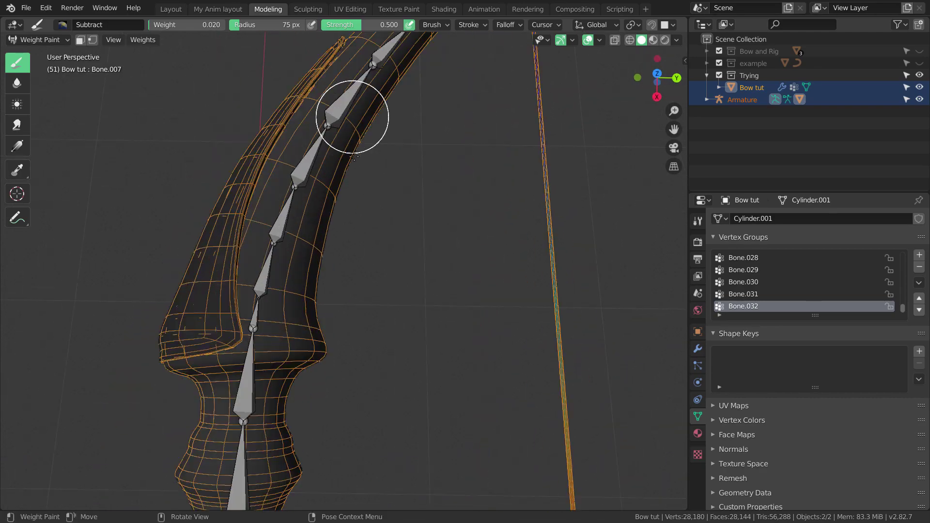
shift+middle_drag(358, 128, 367, 136)
shift+middle_drag(377, 293, 363, 186)
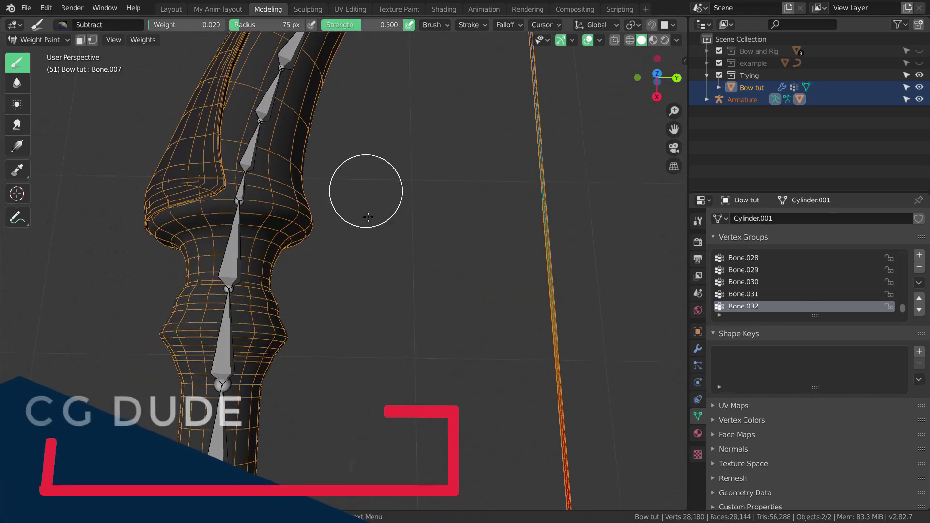
Select the last bone of the limb chain, inside the string wrap, to display its weights
middle_drag(395, 245, 440, 290)
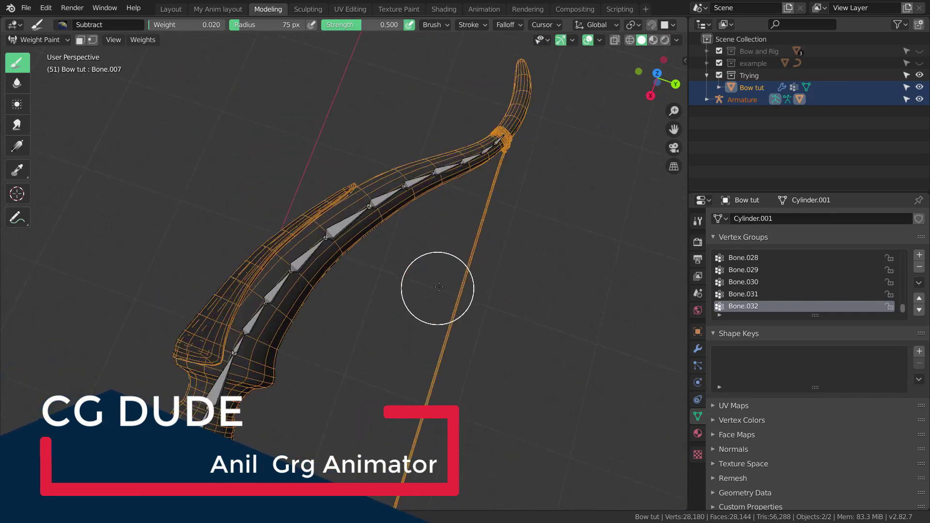
middle_drag(463, 242, 423, 247)
scroll(423, 247, up, 1)
scroll(431, 213, up, 1)
shift+middle_drag(431, 209, 456, 291)
scroll(457, 205, up, 1)
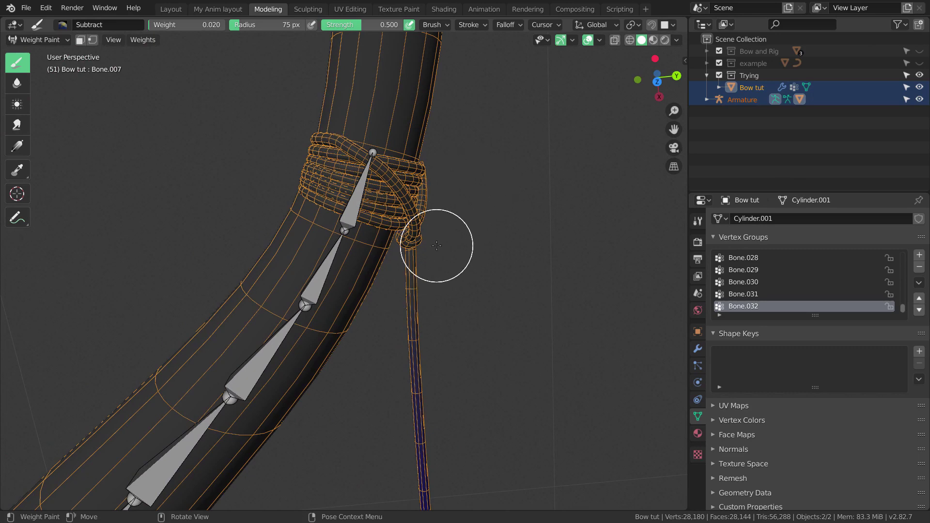
ctrl+click(353, 204)
middle_drag(357, 194, 489, 255)
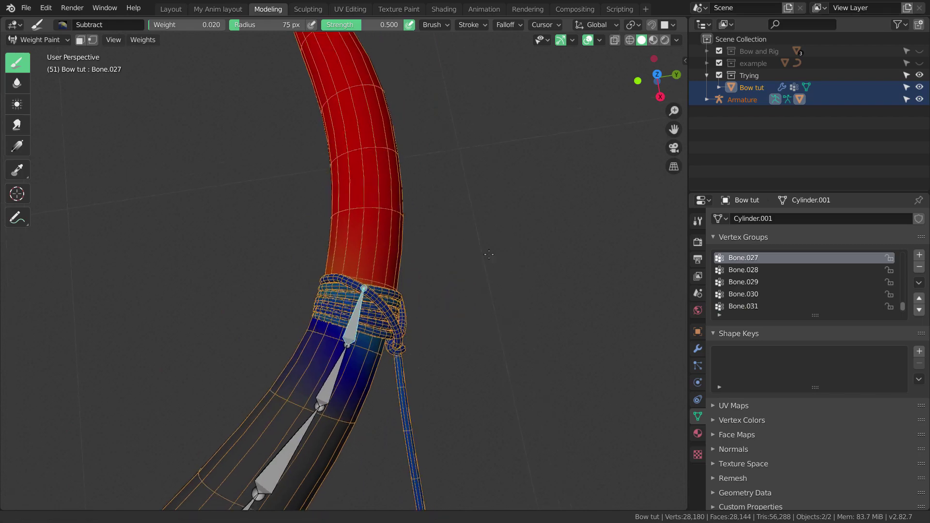
Test-rotate the last limb bone in both directions to check how the horn tip and string wrap deform
key(r)
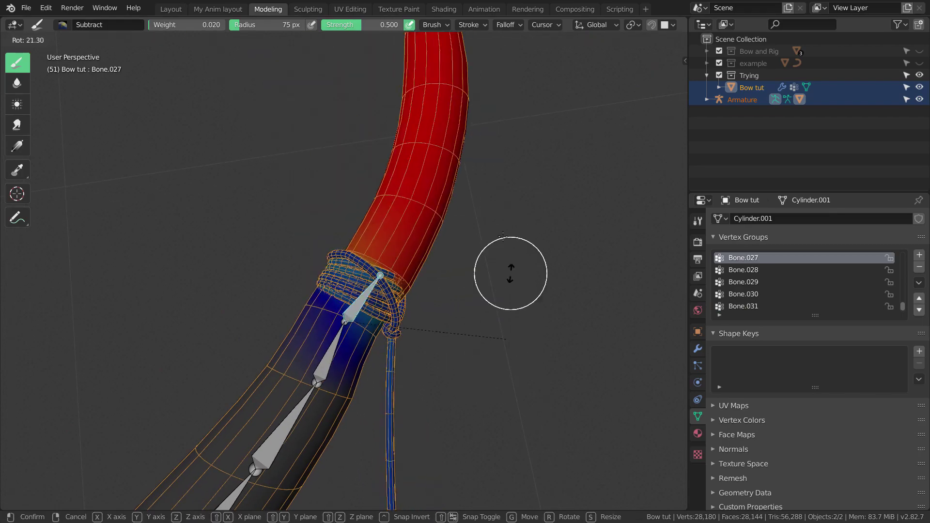
right_click(504, 349)
scroll(502, 318, up, 1)
key(r)
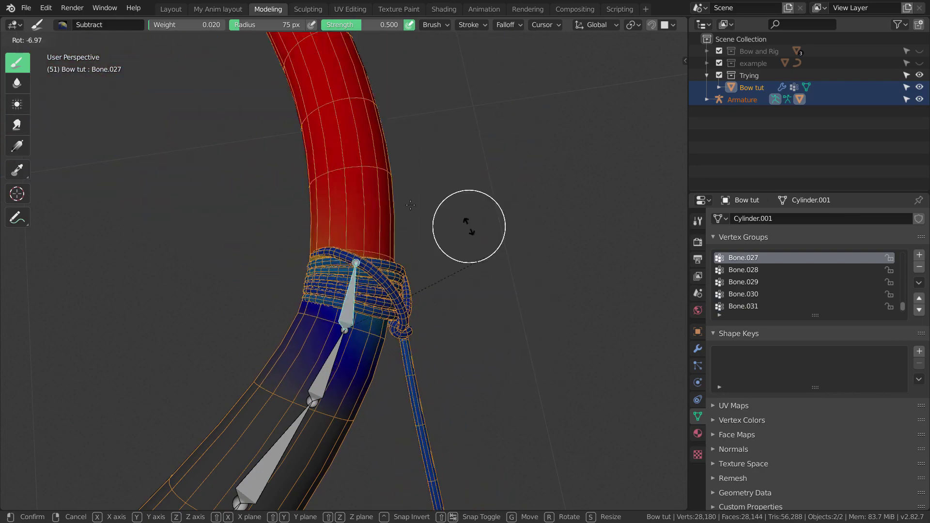
click(487, 329)
key(r)
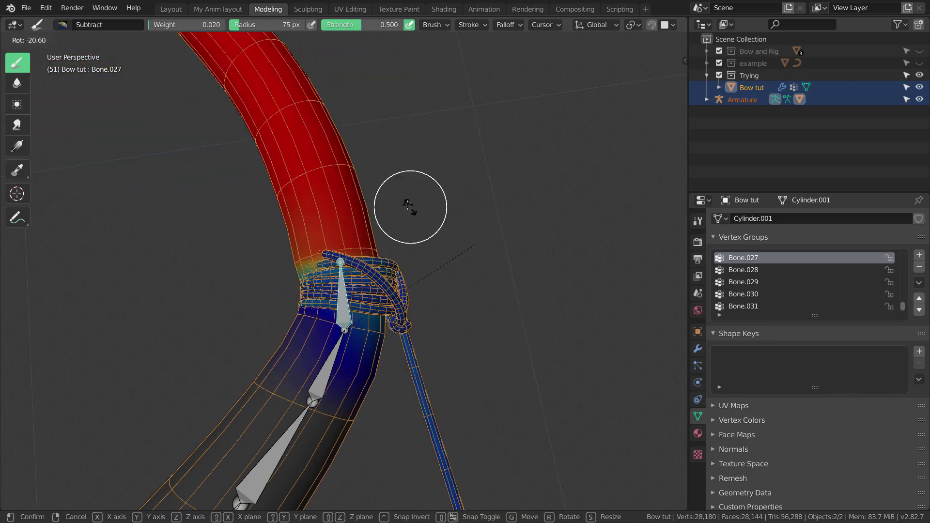
click(460, 312)
scroll(461, 312, down, 4)
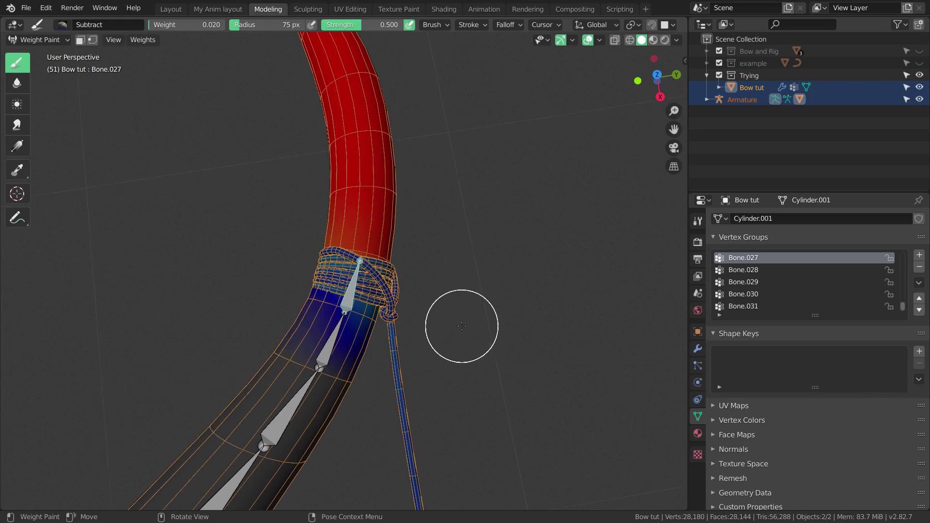
Display the weight paint brush settings and look over the horn and string wrap from both sides
scroll(433, 271, up, 2)
middle_drag(446, 265, 467, 268)
shift+middle_drag(467, 268, 479, 283)
scroll(479, 282, up, 1)
shift+middle_drag(479, 282, 467, 303)
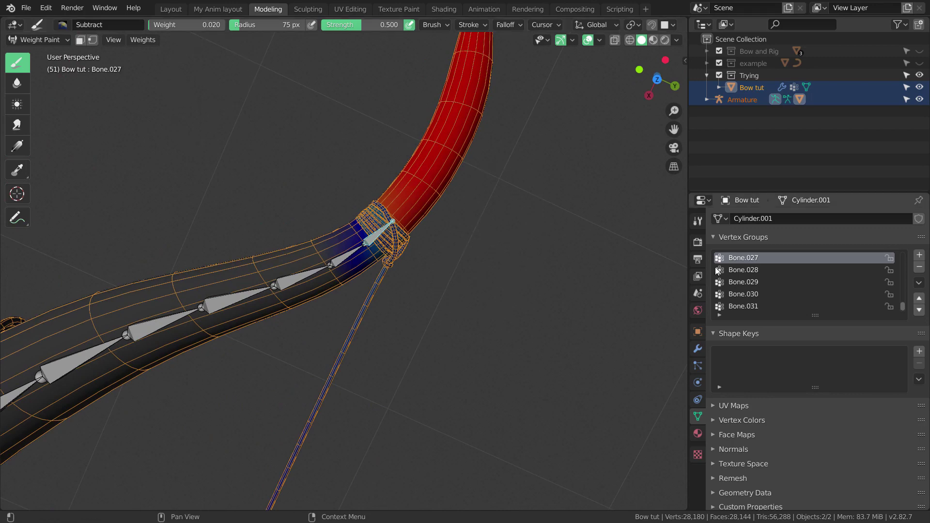
click(697, 221)
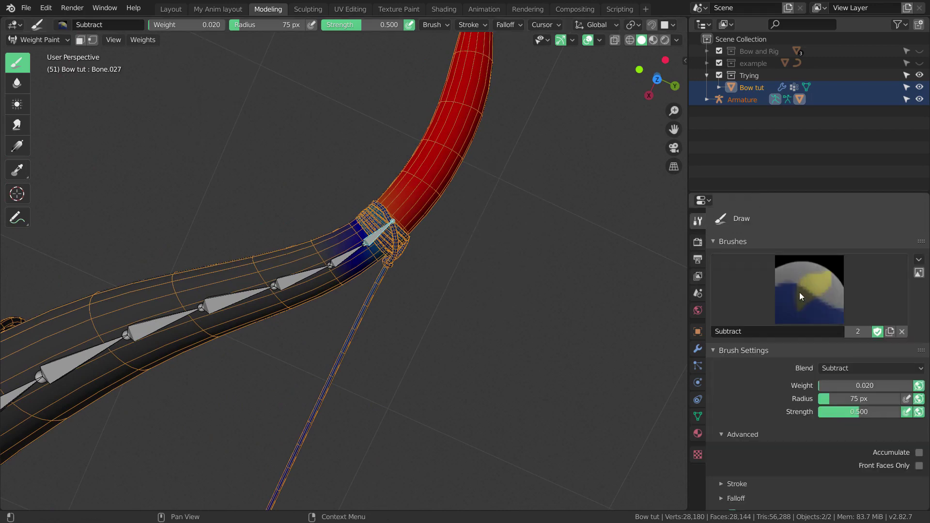
click(800, 293)
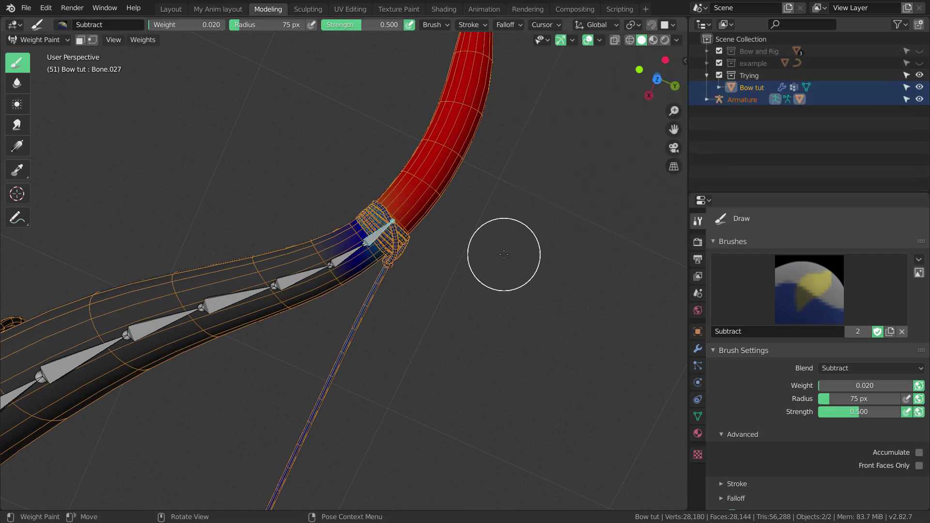
middle_drag(504, 254, 373, 137)
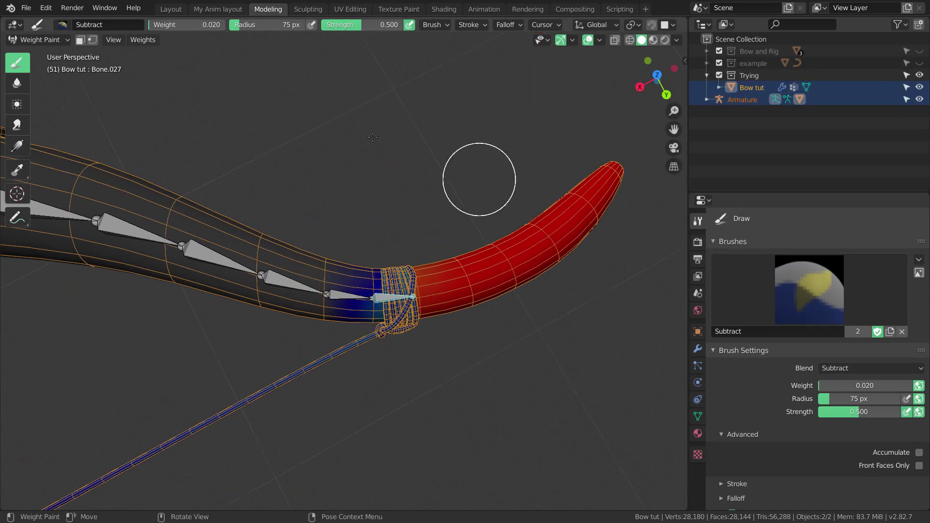
mouse_move(230, 103)
middle_down()
mouse_move(232, 95)
mouse_move(326, 123)
mouse_move(266, 147)
middle_up()
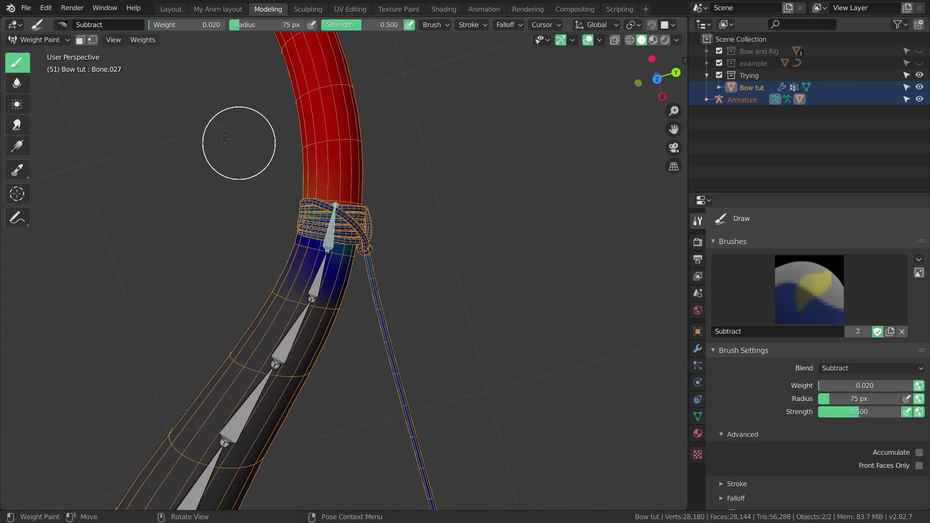
Switch the bow mesh to Edit Mode and enable the Vertex Group Weights overlay
click(70, 40)
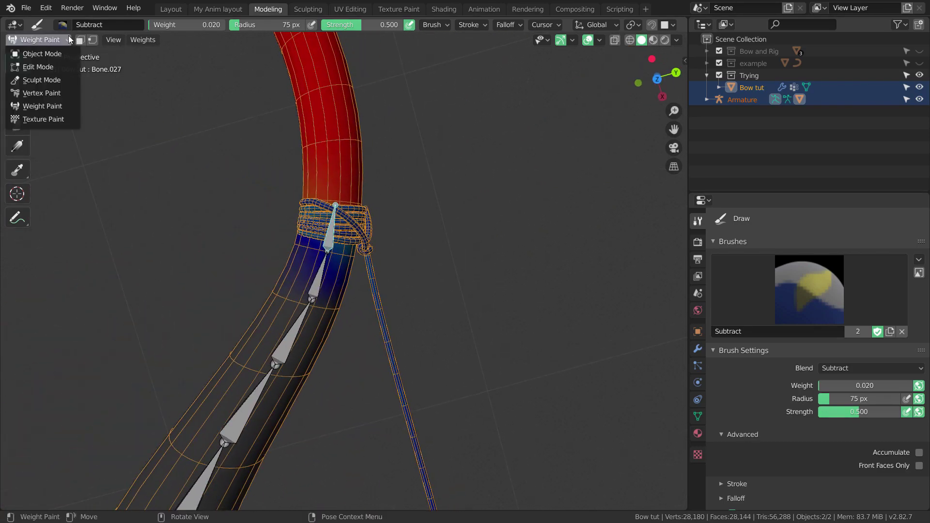
click(57, 65)
scroll(452, 166, down, 4)
middle_drag(443, 224, 441, 329)
scroll(442, 242, up, 2)
scroll(451, 271, up, 1)
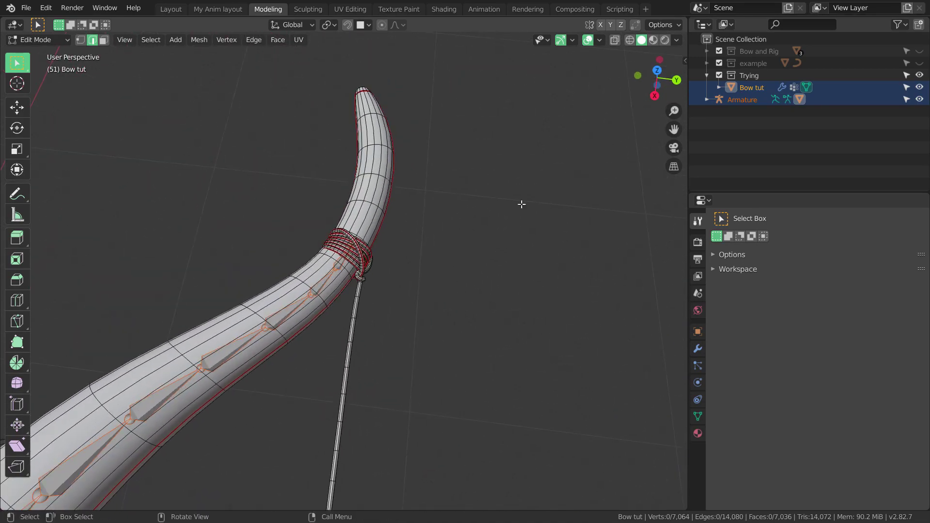
scroll(525, 202, up, 2)
shift+middle_drag(530, 199, 513, 250)
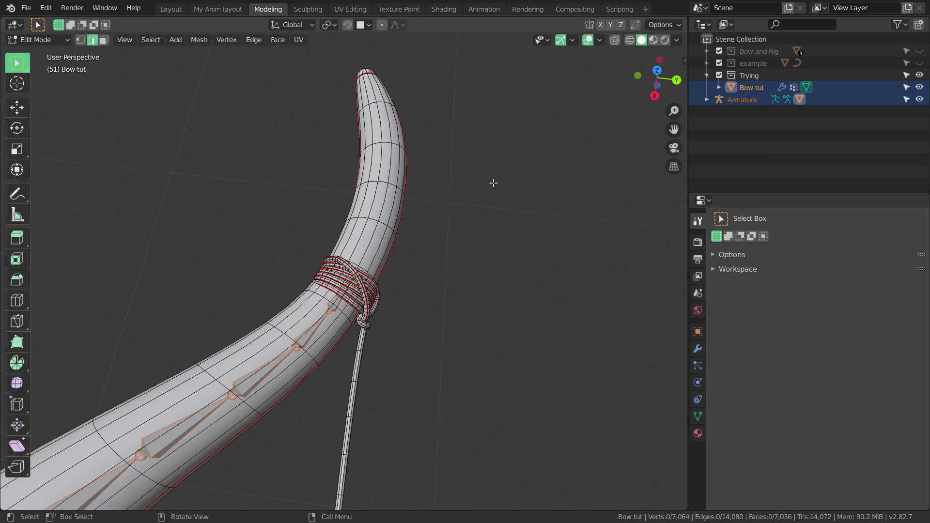
scroll(493, 183, up, 1)
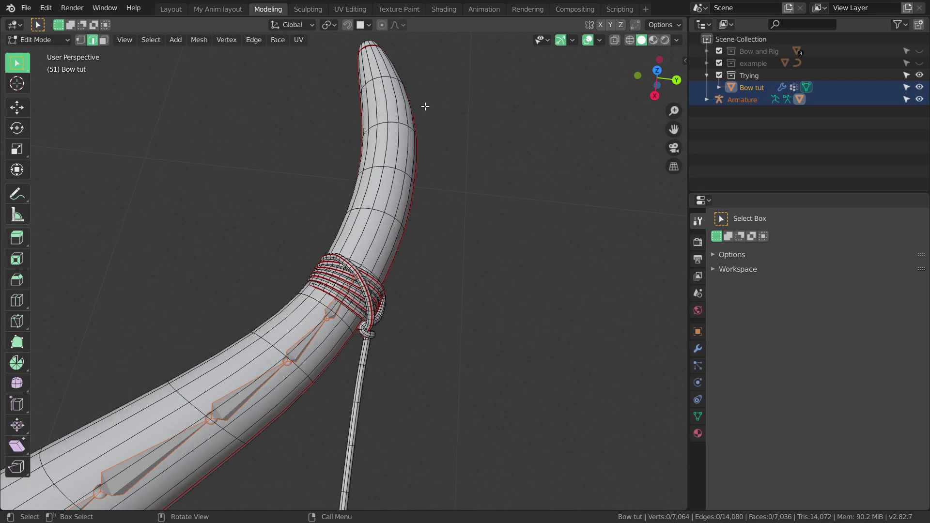
click(600, 40)
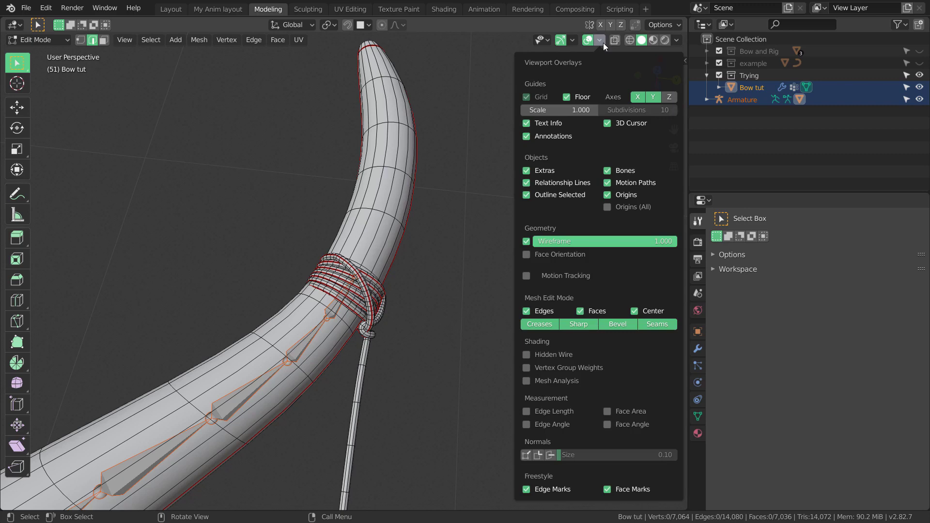
click(527, 368)
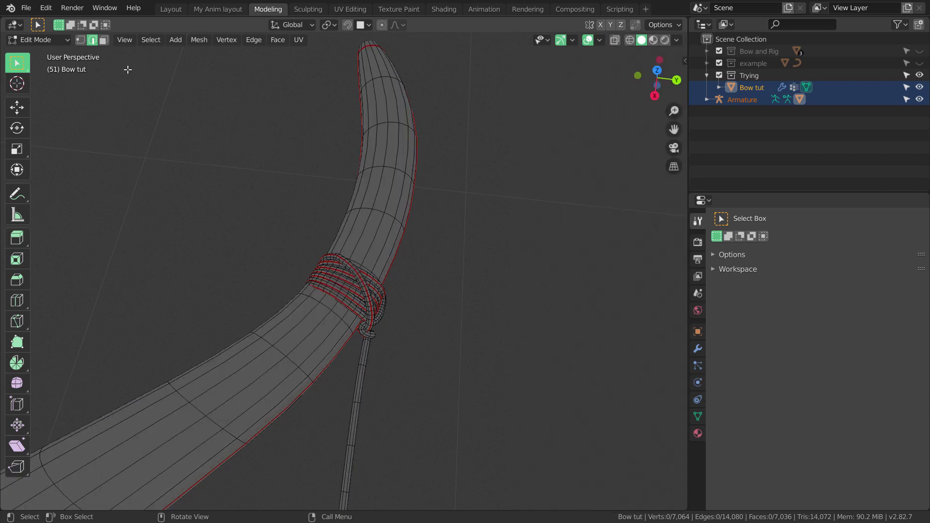
Switch the bow mesh to face selection and return to edge selection while viewing the weights below the string wrap
click(103, 42)
middle_drag(321, 134, 348, 189)
scroll(349, 189, up, 2)
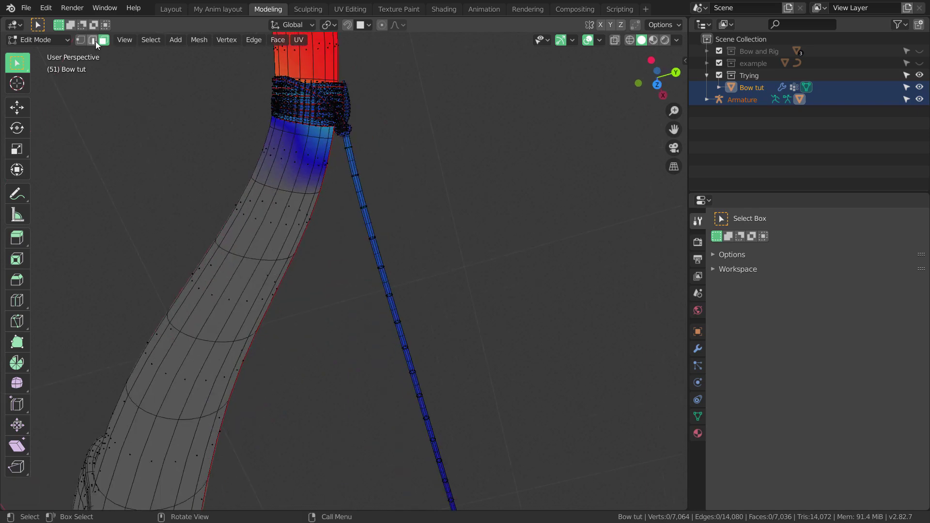
middle_drag(290, 158, 392, 213)
scroll(393, 213, up, 1)
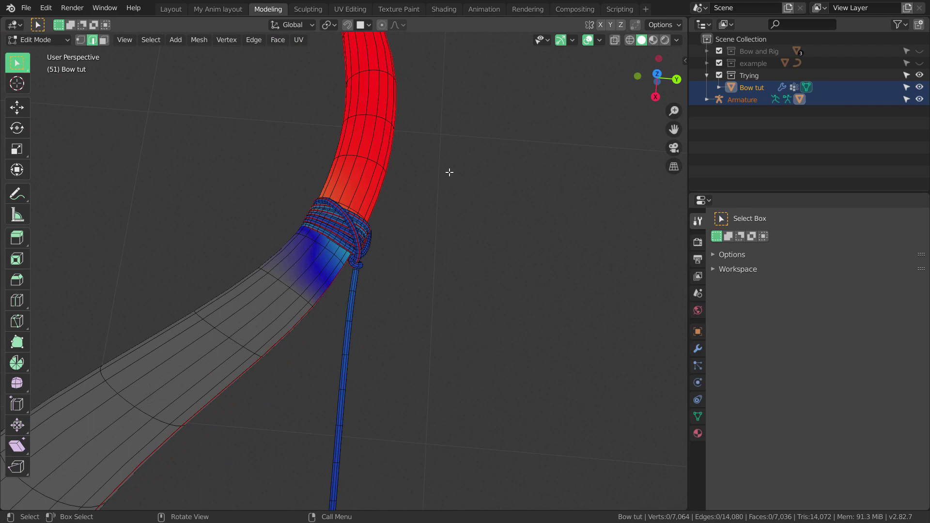
Examine how the last limb bone's weights spread over the horn, string wrap, bowstring and adjoining limb
shift+middle_drag(448, 171, 447, 273)
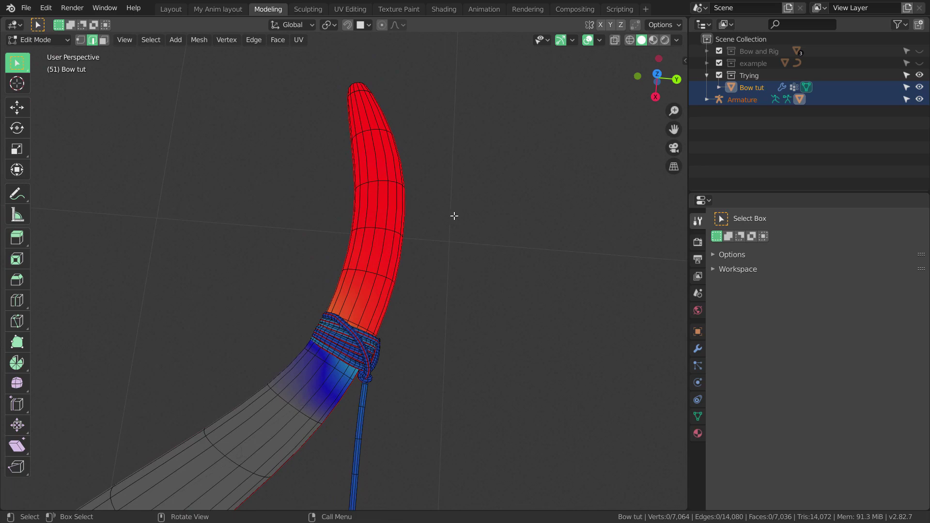
scroll(457, 232, down, 4)
scroll(456, 249, up, 4)
scroll(515, 279, down, 2)
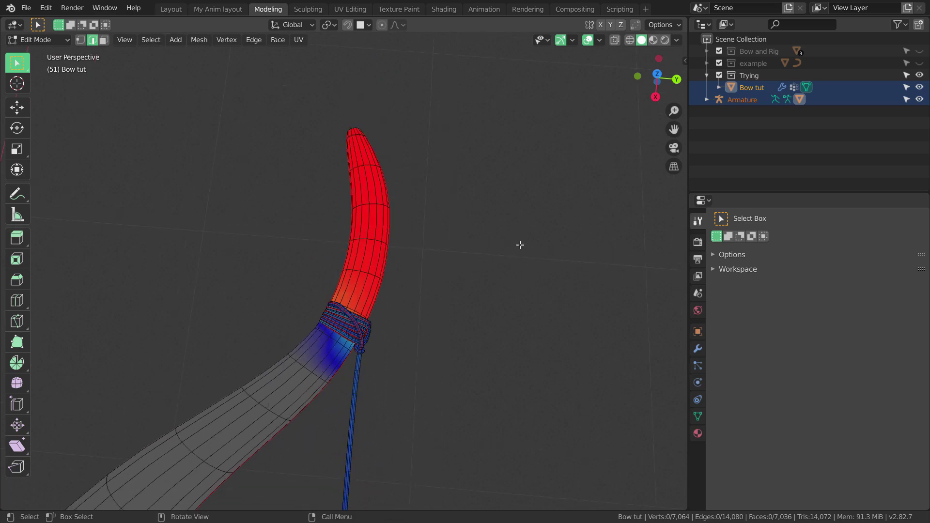
middle_drag(520, 245, 513, 296)
shift+middle_drag(478, 232, 346, 350)
scroll(485, 245, up, 2)
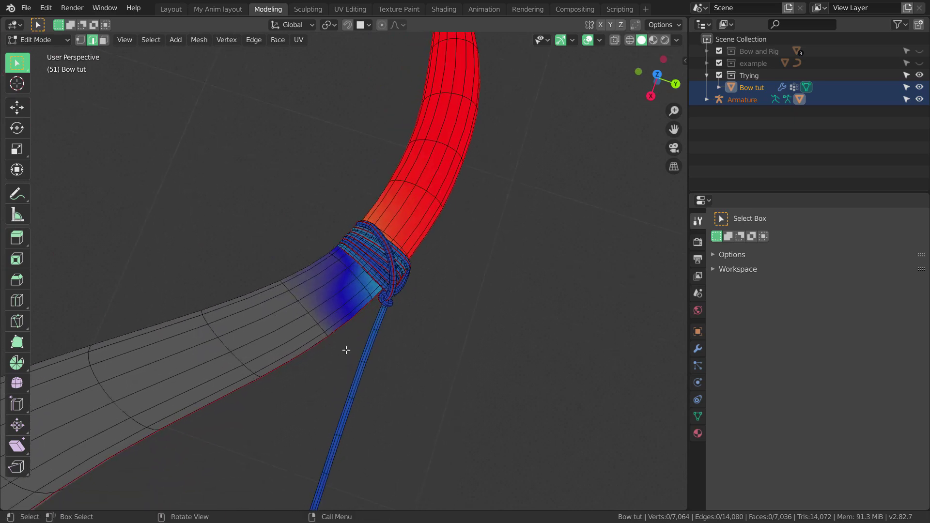
scroll(450, 345, up, 2)
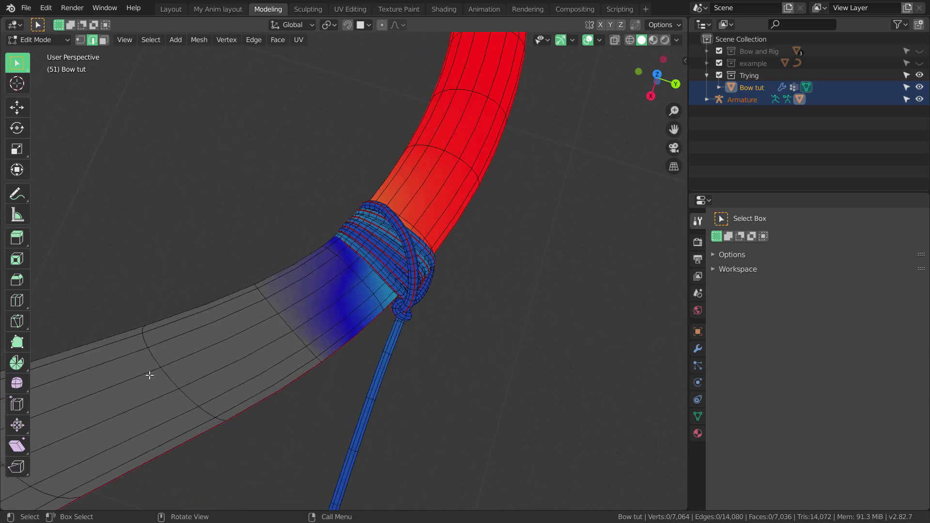
scroll(272, 297, down, 2)
middle_drag(314, 381, 323, 334)
shift+middle_drag(323, 335, 362, 370)
scroll(321, 373, down, 1)
scroll(357, 342, up, 2)
scroll(361, 344, up, 1)
shift+middle_drag(316, 305, 282, 287)
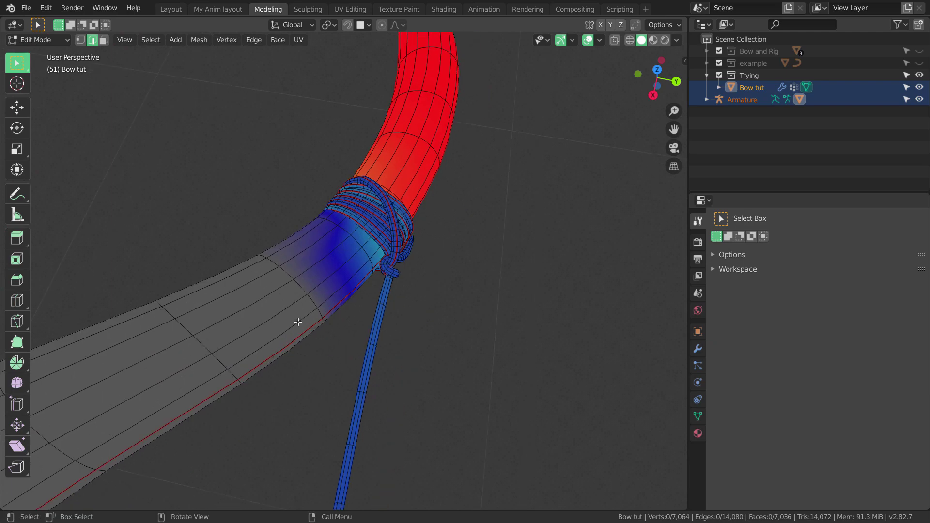
shift+middle_drag(139, 216, 170, 201)
scroll(312, 342, down, 1)
scroll(295, 305, up, 2)
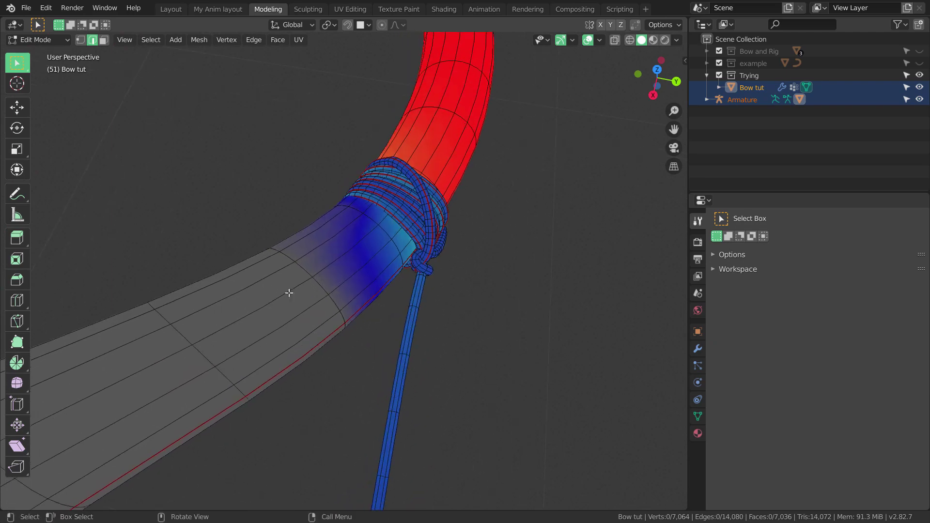
scroll(300, 310, down, 1)
shift+middle_drag(537, 109, 479, 110)
scroll(439, 286, up, 1)
scroll(486, 228, down, 1)
scroll(457, 298, down, 2)
scroll(388, 286, up, 2)
scroll(414, 293, down, 2)
scroll(422, 285, up, 2)
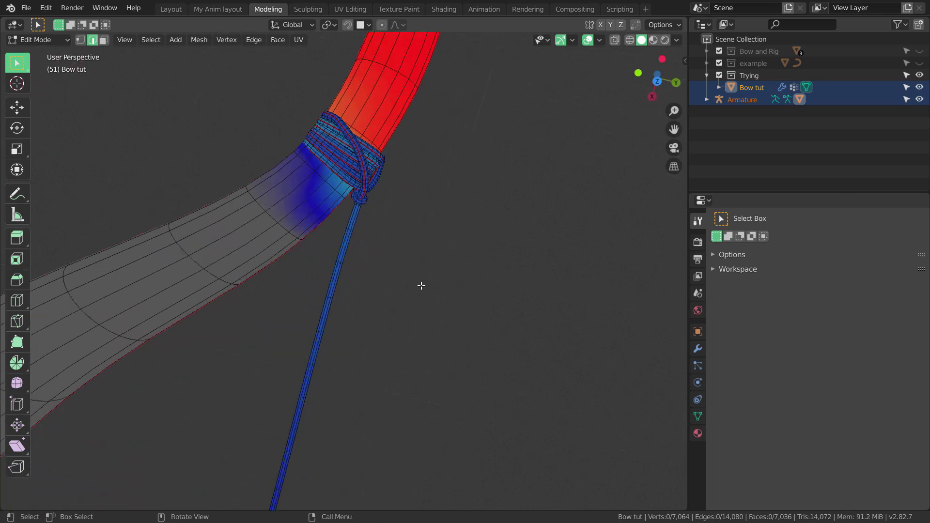
middle_drag(422, 286, 368, 240)
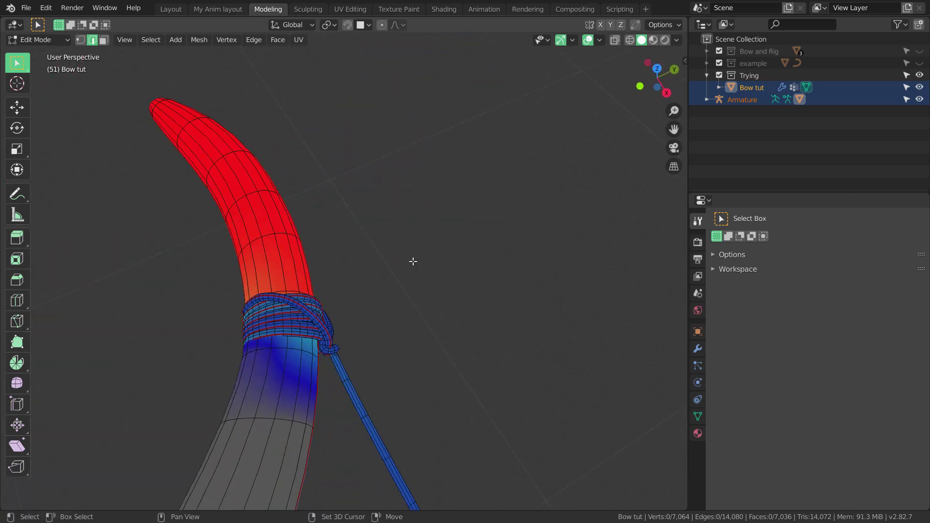
scroll(438, 295, down, 1)
middle_drag(450, 310, 567, 306)
key(KP_1)
scroll(456, 249, up, 4)
shift+middle_drag(467, 292, 460, 332)
scroll(449, 293, up, 2)
scroll(419, 332, up, 2)
scroll(429, 313, down, 2)
scroll(460, 333, up, 2)
scroll(461, 333, up, 1)
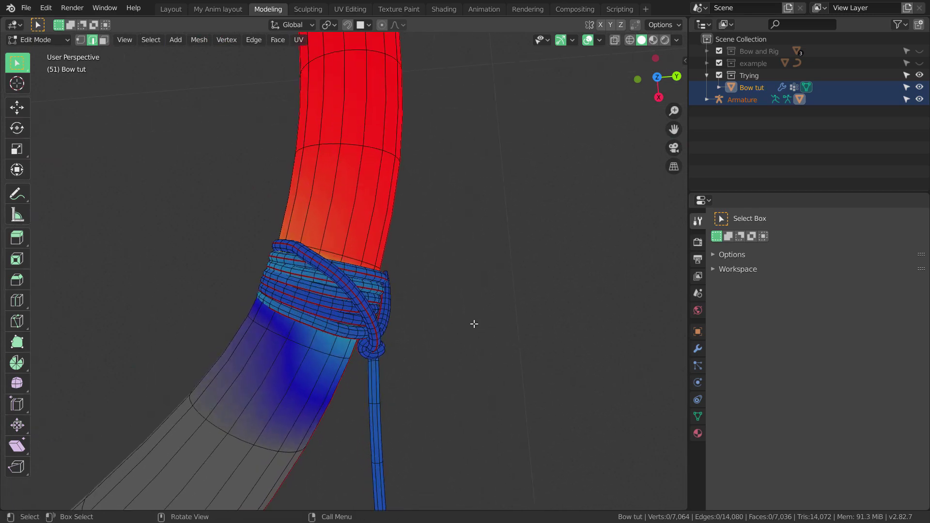
scroll(379, 310, down, 1)
shift+middle_drag(380, 320, 380, 347)
scroll(378, 228, down, 3)
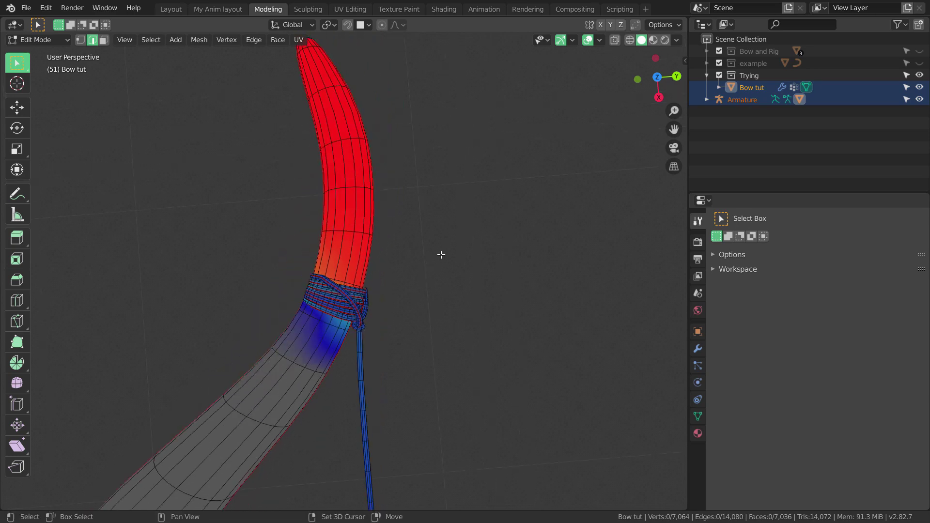
scroll(439, 238, up, 2)
shift+middle_drag(439, 186, 443, 120)
scroll(491, 196, up, 1)
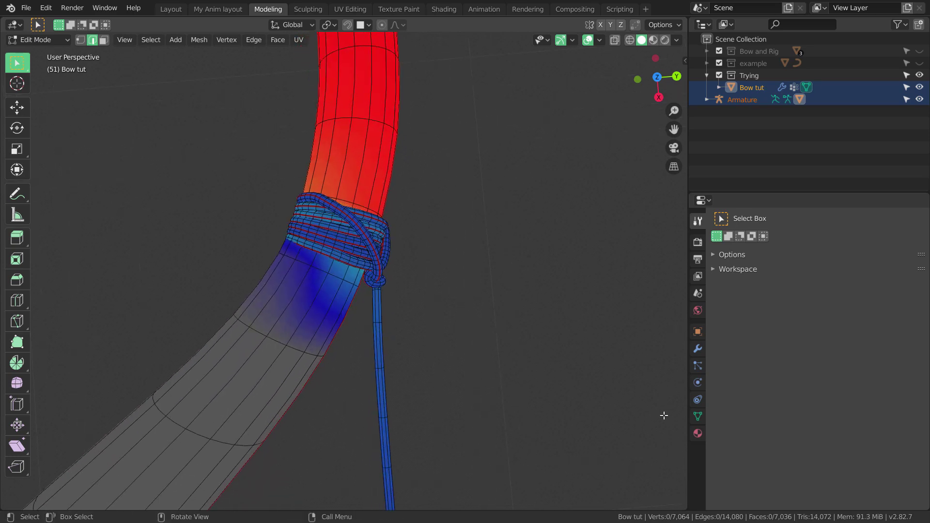
Display the bow mesh's vertex groups with the string wrap in view
click(698, 419)
scroll(533, 322, down, 3)
scroll(533, 322, up, 4)
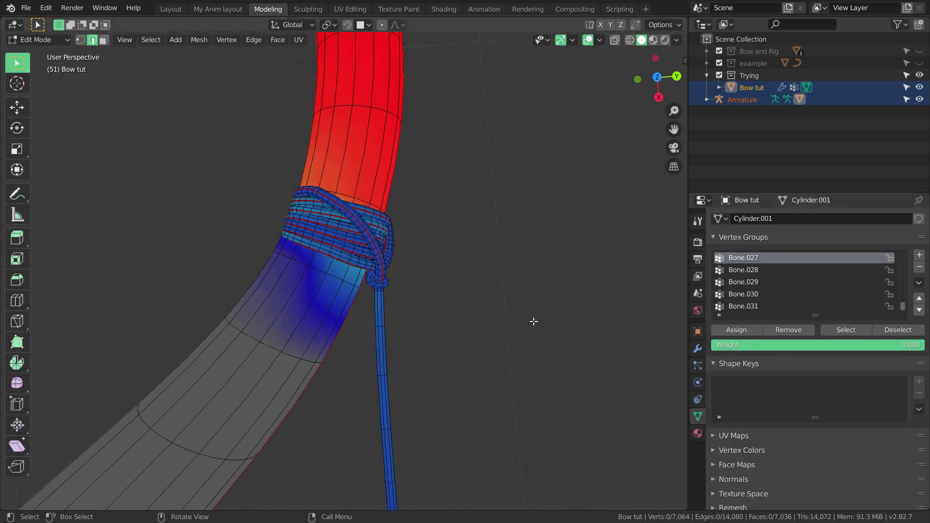
scroll(533, 322, down, 2)
middle_drag(533, 322, 557, 307)
Select and deselect the vertices of the Bone.027 group twice to see which ones it covers
click(850, 331)
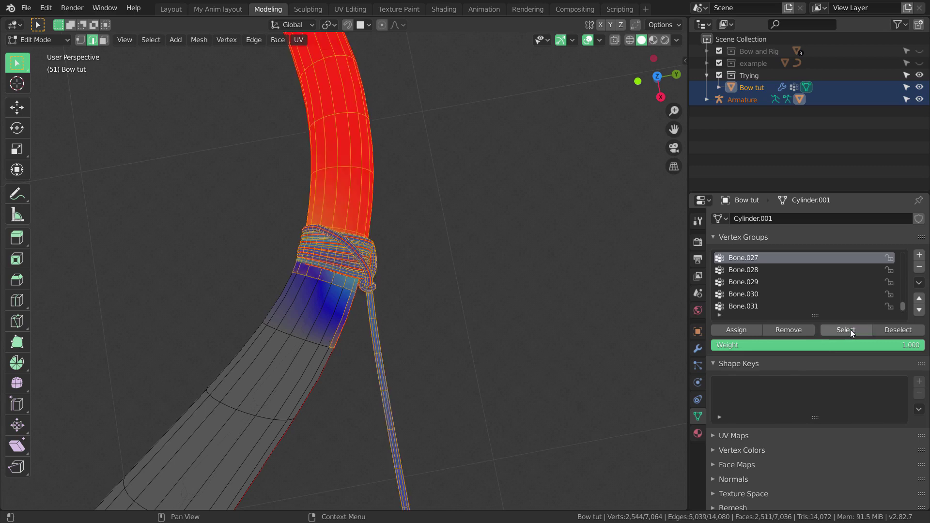
click(908, 331)
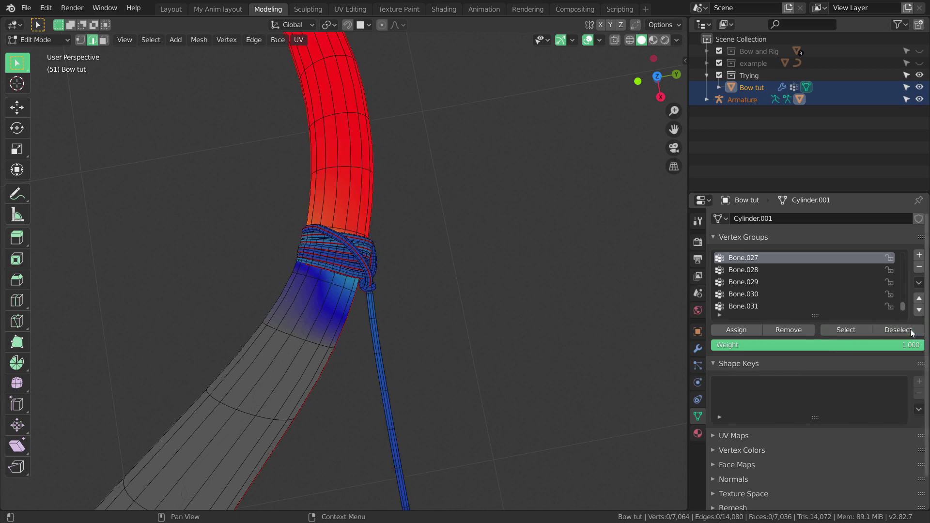
click(840, 330)
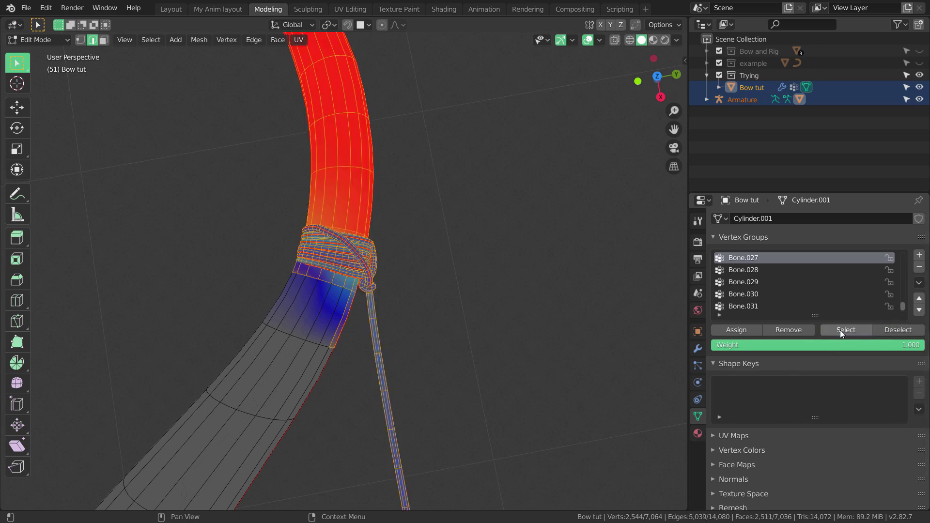
click(907, 332)
Inspect the Bone.027 weights on the string wrap and knot closely from several angles
scroll(436, 291, down, 3)
middle_drag(465, 291, 436, 260)
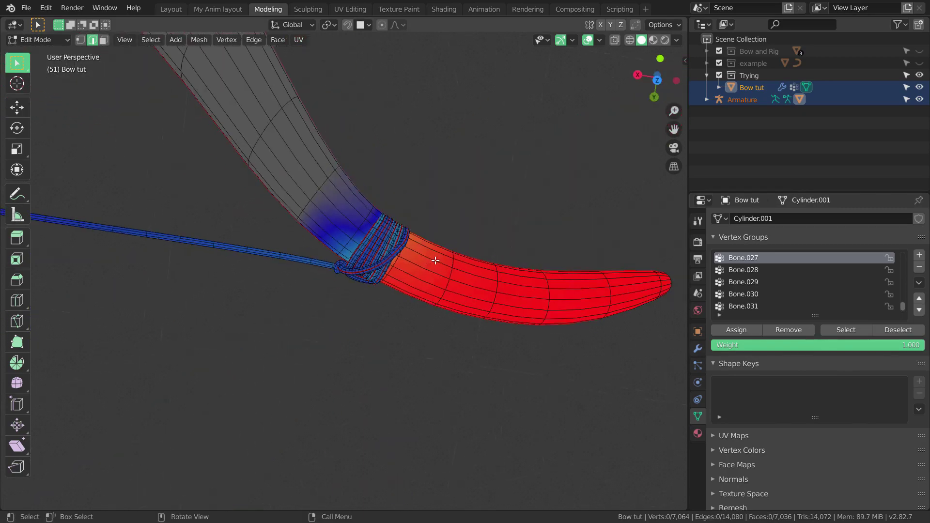
scroll(399, 220, up, 3)
middle_drag(399, 220, 350, 194)
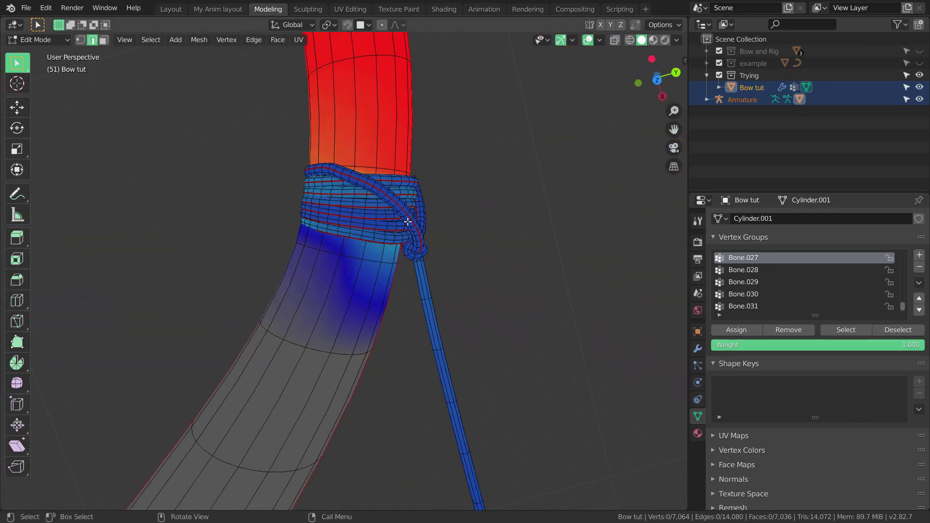
scroll(408, 222, down, 1)
shift+middle_drag(408, 222, 399, 292)
scroll(349, 257, up, 1)
scroll(399, 292, up, 2)
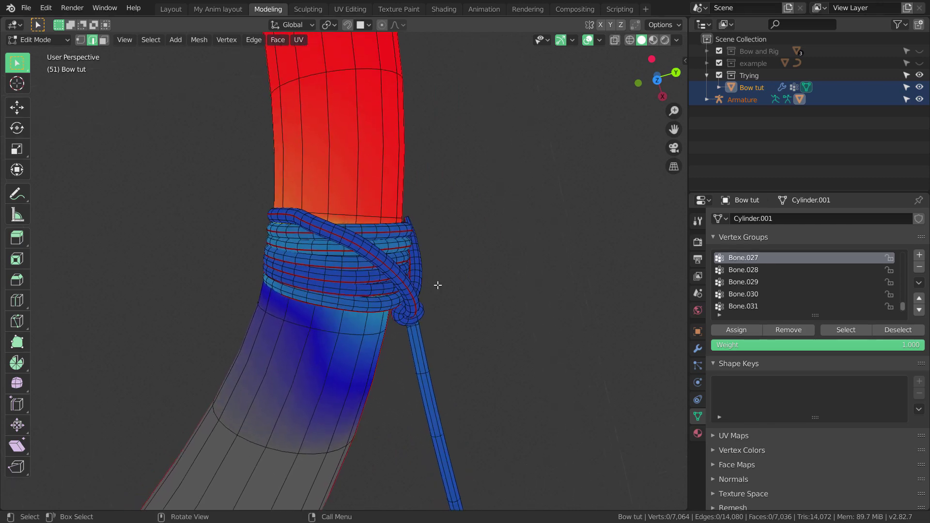
Set up face selection and wireframe display for the bow mesh around the string wrap
scroll(437, 285, up, 1)
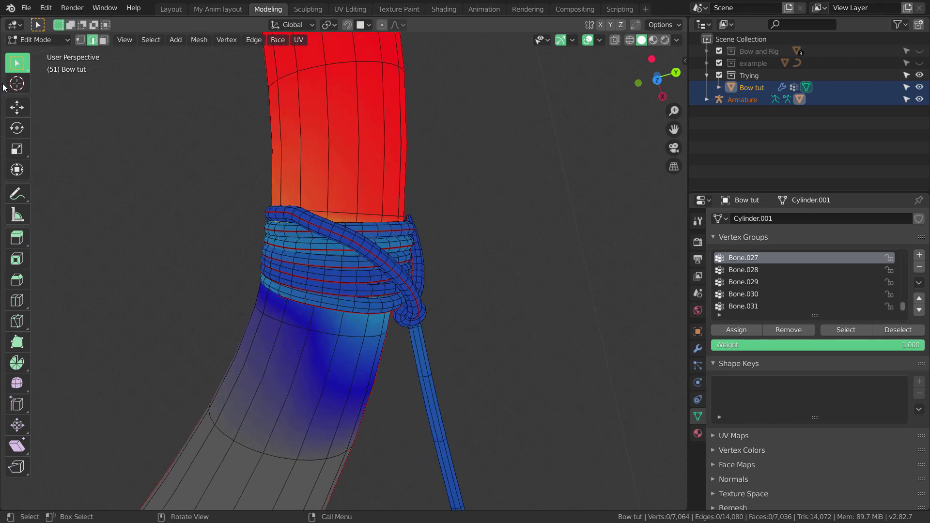
click(104, 40)
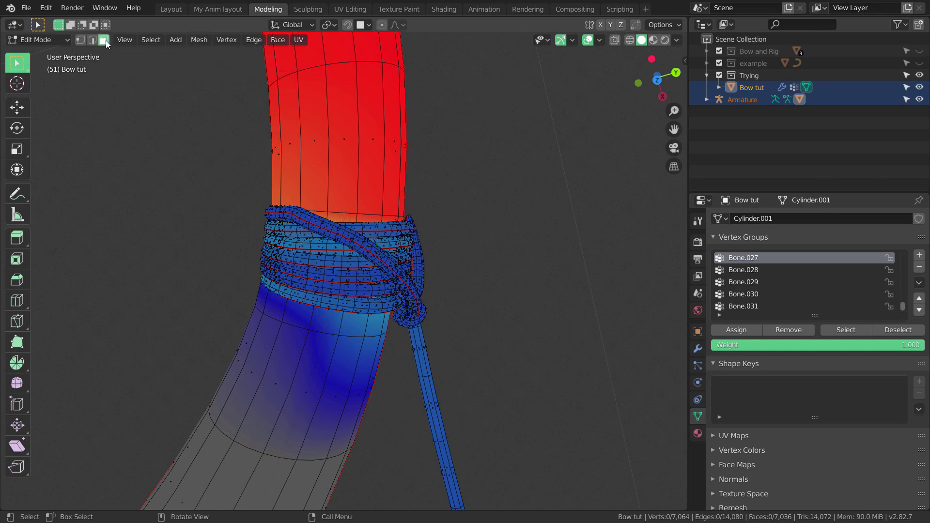
click(629, 42)
mouse_move(517, 252)
middle_down()
mouse_move(528, 233)
mouse_move(523, 259)
mouse_move(478, 276)
mouse_move(470, 165)
middle_up()
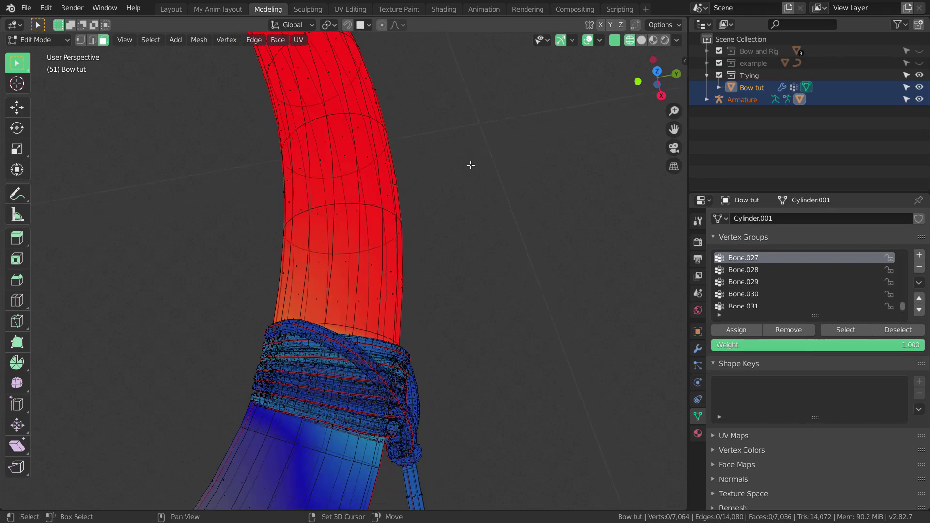
Circle-select the faces of the string wrap, its knot and the limb section beneath them
shift+middle_drag(450, 236, 445, 207)
key(c)
key(Escape)
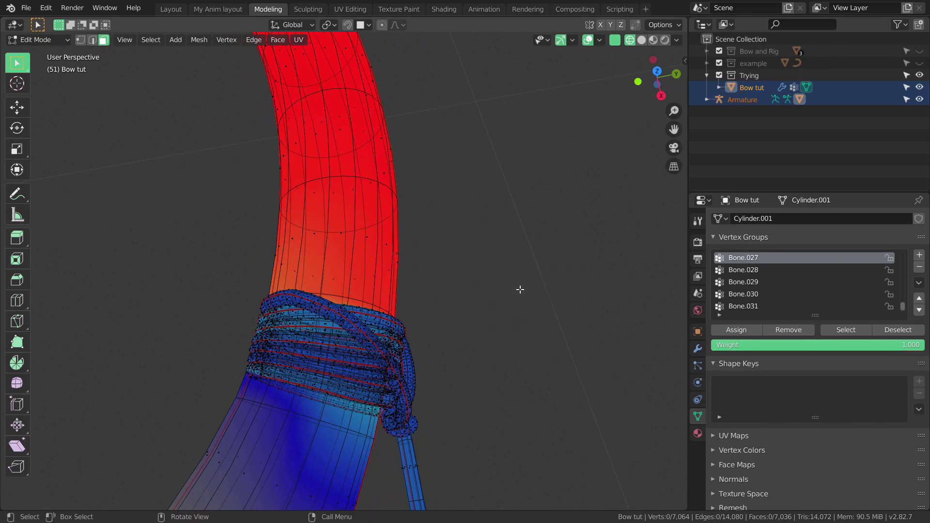
shift+middle_drag(512, 178, 506, 149)
shift+middle_drag(470, 251, 466, 228)
key(c)
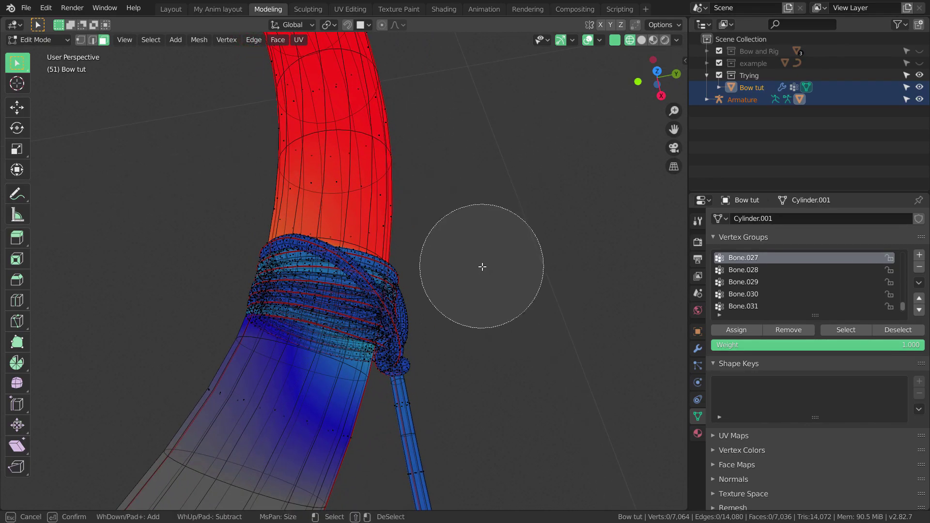
mouse_move(469, 317)
mouse_down()
mouse_move(384, 290)
mouse_move(272, 276)
mouse_move(459, 315)
mouse_move(420, 328)
mouse_up()
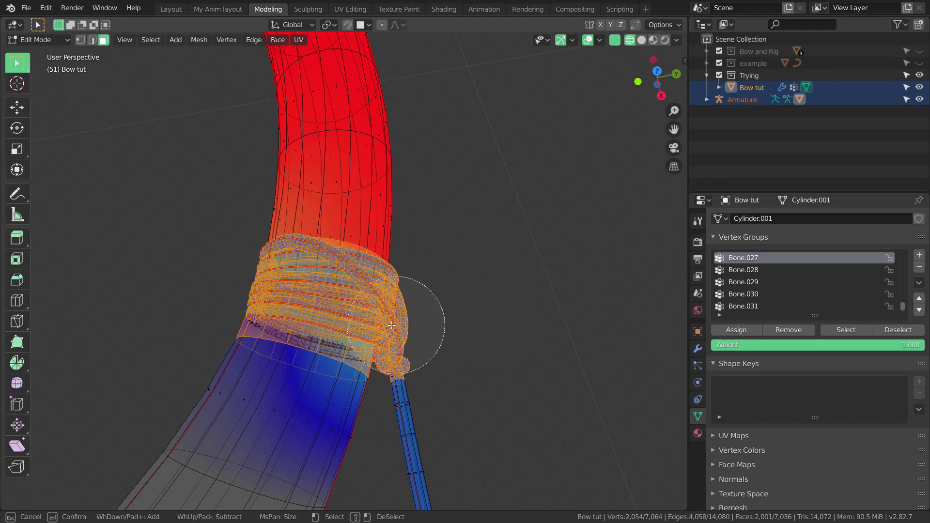
key(Escape)
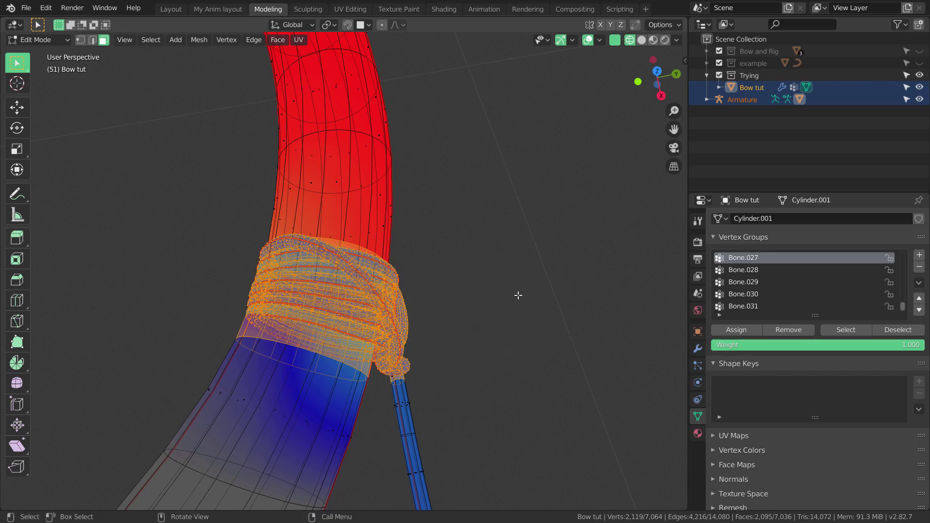
Assign the selected wrap, knot and limb faces to the Bone.027 vertex group with weight 1.000
scroll(524, 295, down, 2)
mouse_move(525, 295)
middle_down()
mouse_move(514, 240)
mouse_move(473, 353)
middle_up()
scroll(513, 239, up, 3)
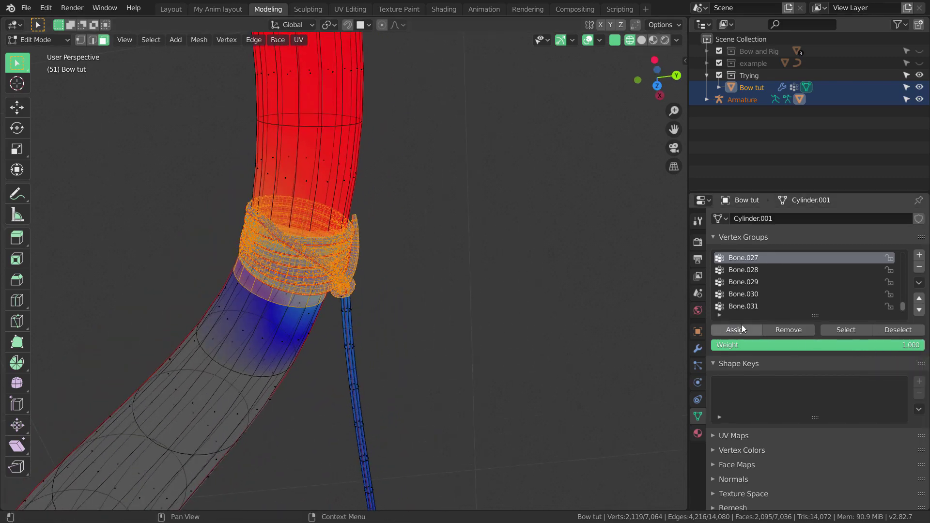
click(739, 331)
middle_drag(465, 348, 463, 301)
scroll(434, 260, down, 3)
scroll(446, 216, up, 2)
scroll(451, 246, up, 2)
scroll(462, 212, up, 1)
shift+middle_drag(461, 212, 465, 257)
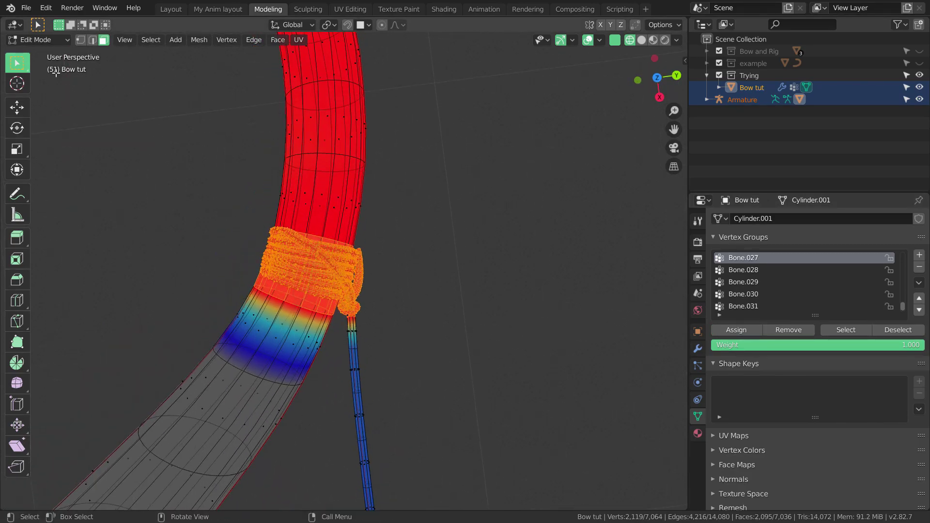
Return to Weight Paint with solid shading and test-rotate the last limb bone to check how the string wrap follows
click(62, 40)
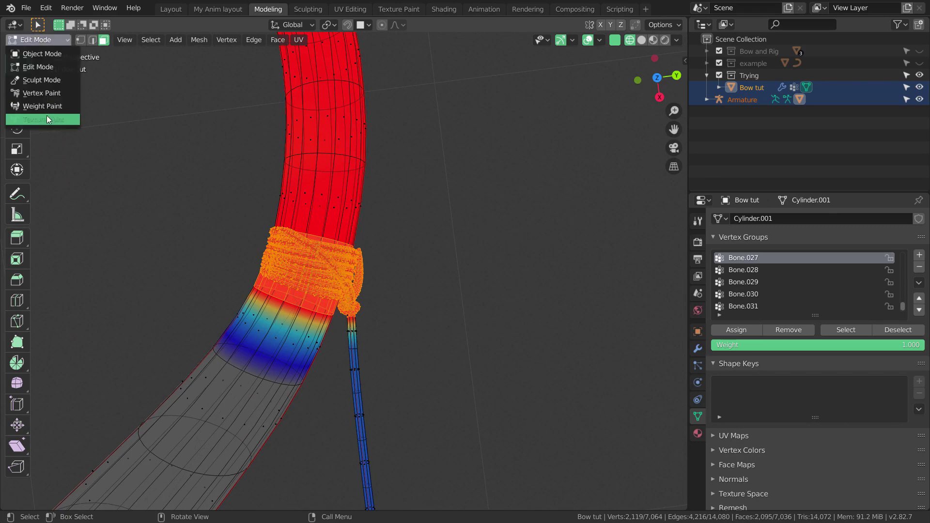
key(Return)
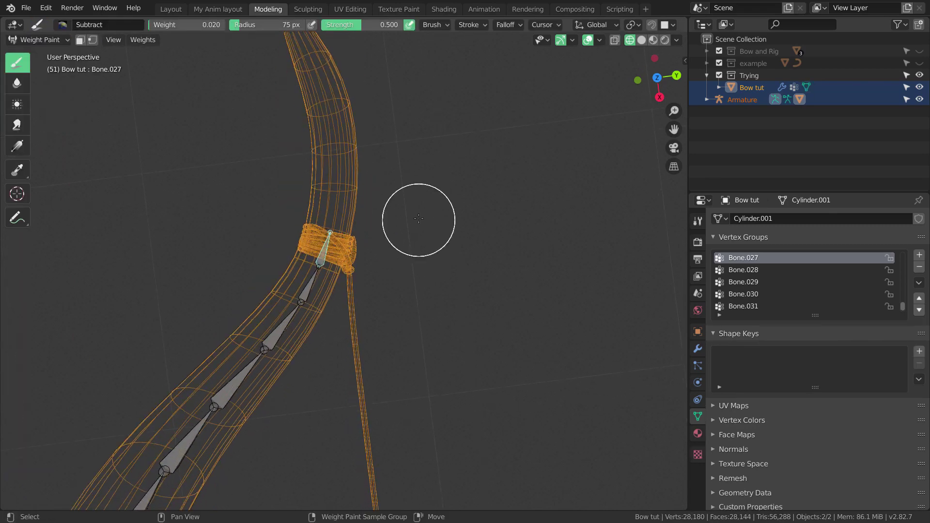
click(641, 39)
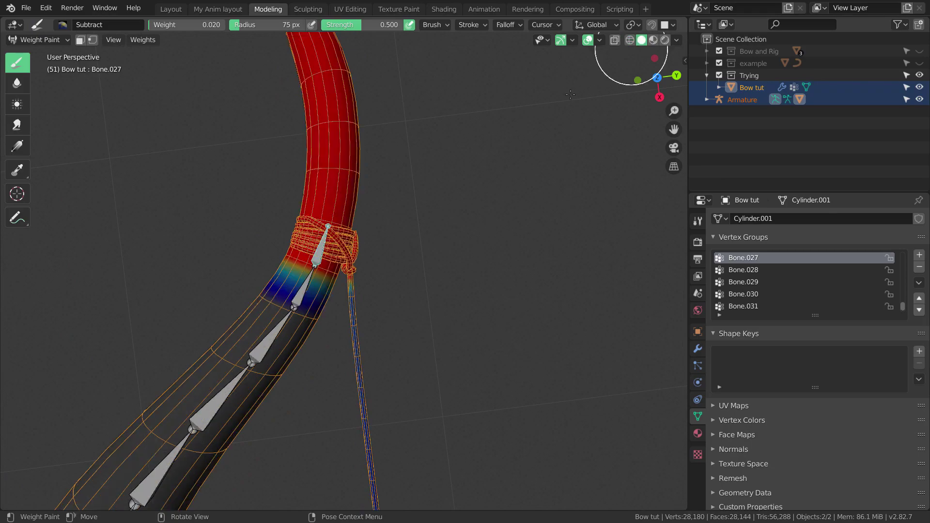
scroll(505, 284, up, 4)
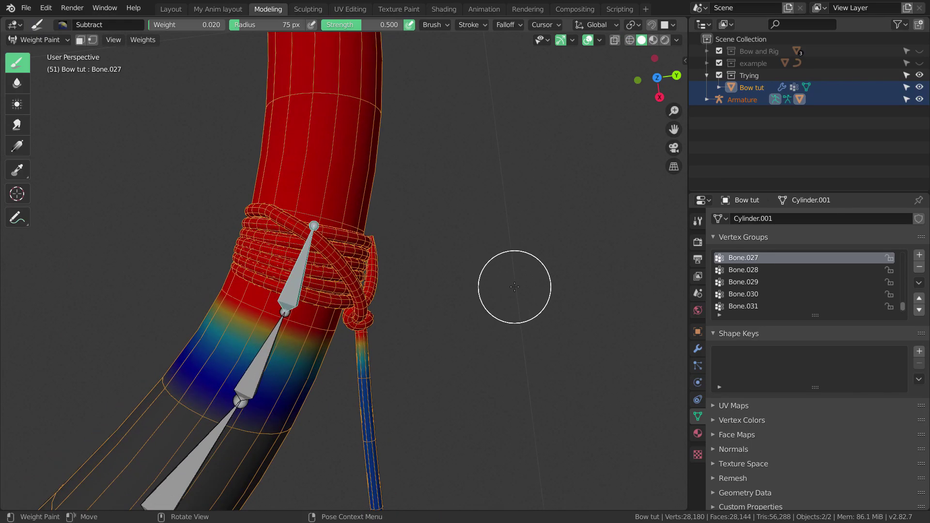
key(r)
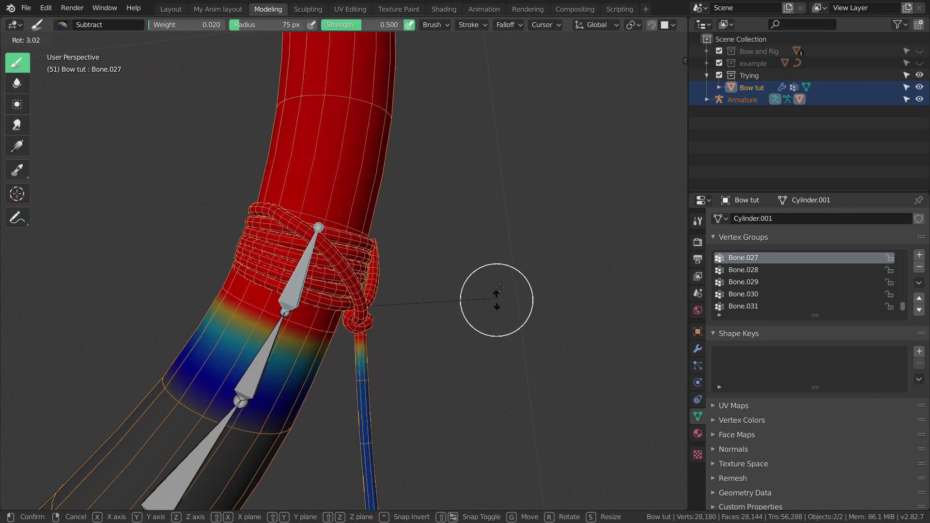
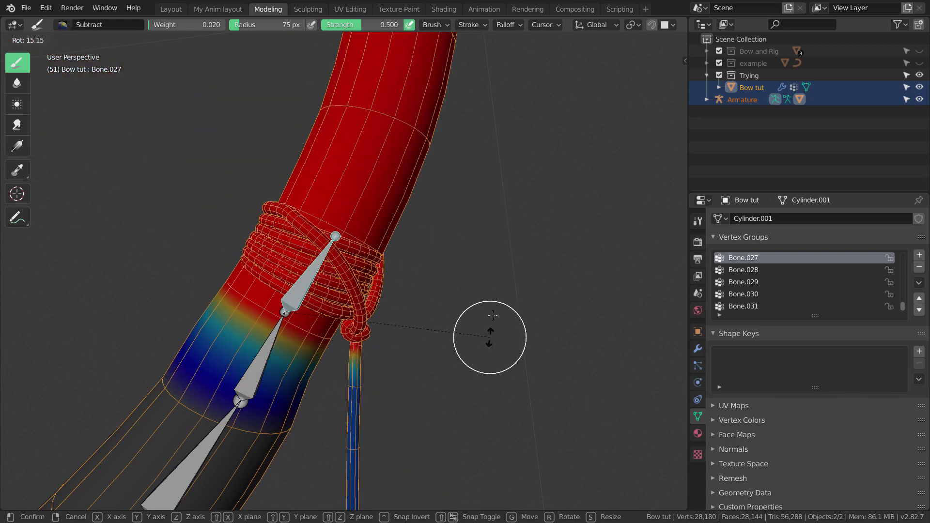
click(504, 259)
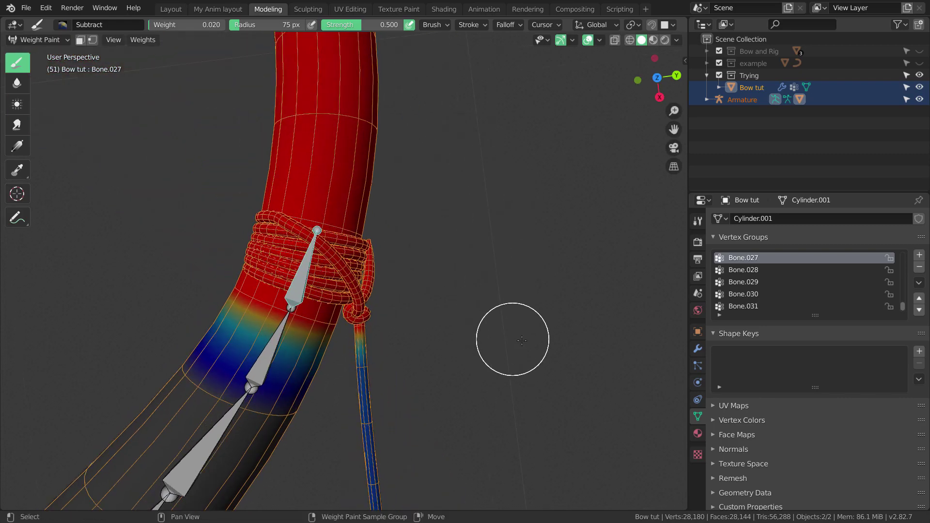
Select the adjoining bone Bone.026 to inspect its weights on the string wrap, and return the bow mesh to Edit Mode
shift+middle_drag(521, 340, 530, 289)
shift+middle_drag(471, 336, 494, 311)
scroll(455, 322, up, 1)
shift+middle_drag(431, 328, 480, 277)
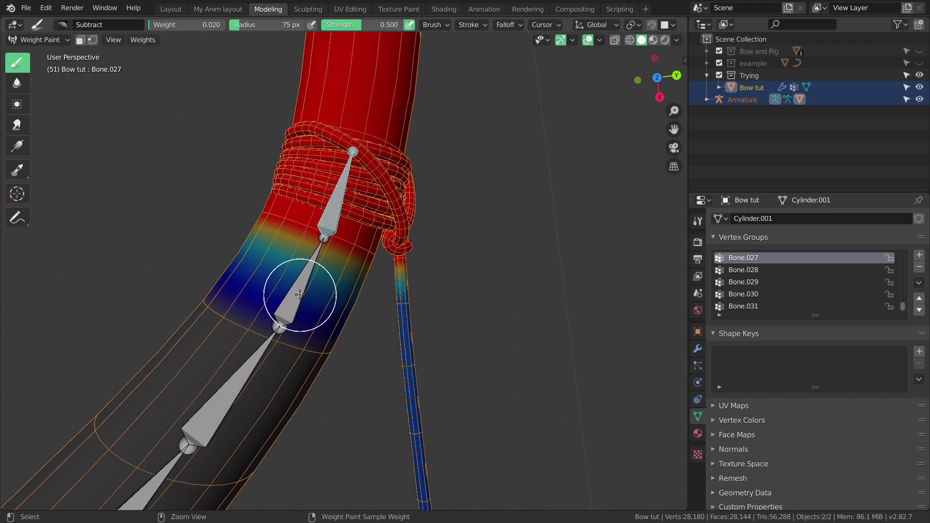
shift+middle_drag(418, 247, 421, 287)
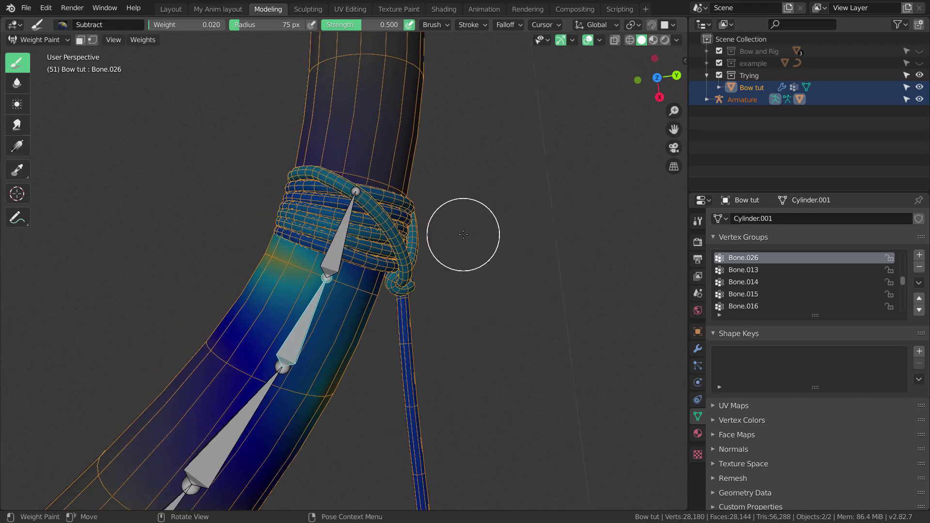
scroll(463, 234, up, 1)
scroll(494, 267, down, 1)
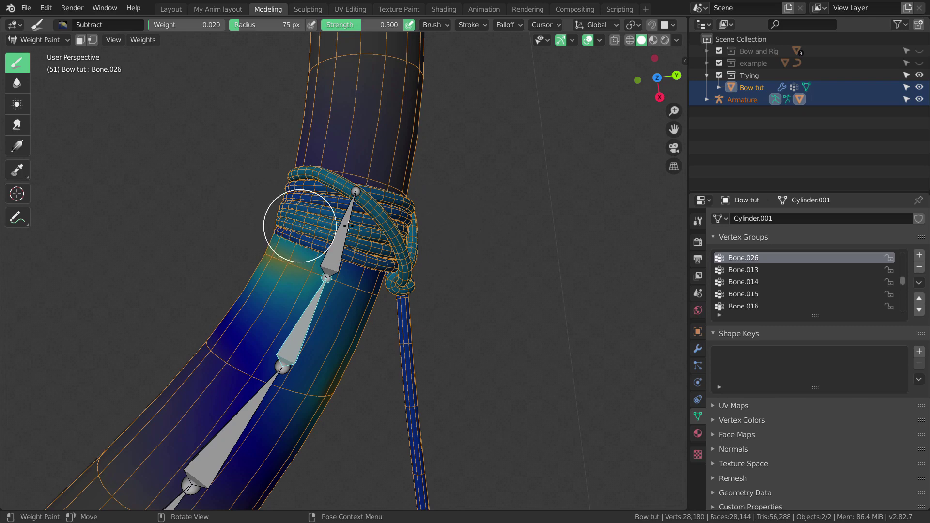
click(66, 41)
click(46, 67)
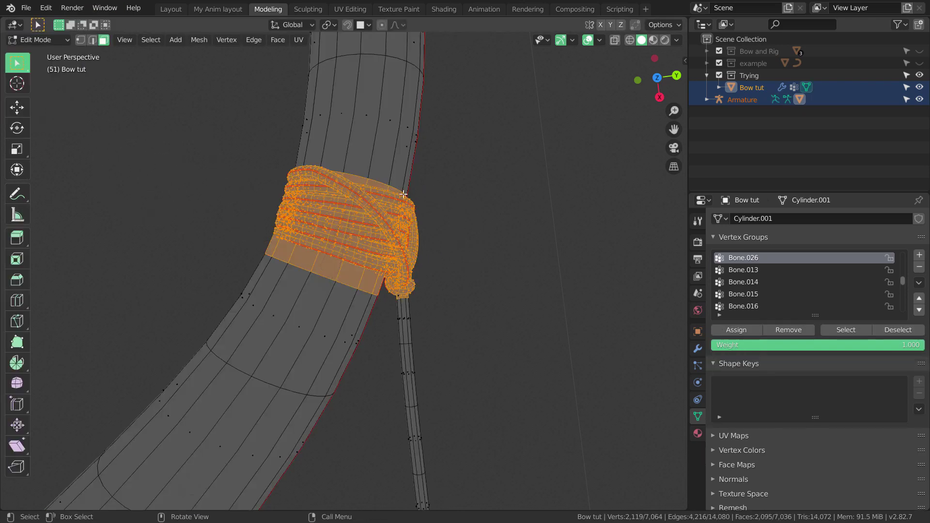
Clear the current selection and select the vertices assigned to the Bone.026 vertex group
scroll(474, 251, down, 3)
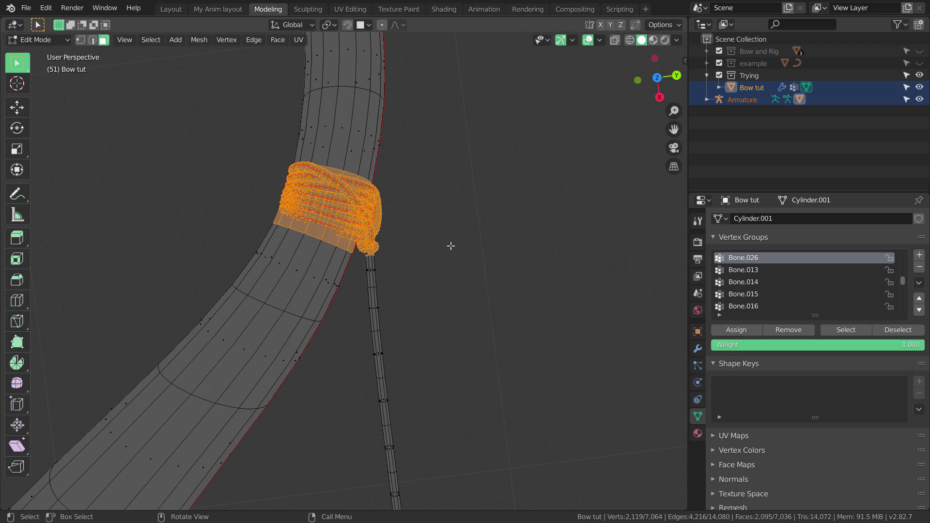
key(alt+a)
scroll(450, 246, up, 1)
scroll(477, 328, up, 2)
shift+middle_drag(450, 245, 471, 313)
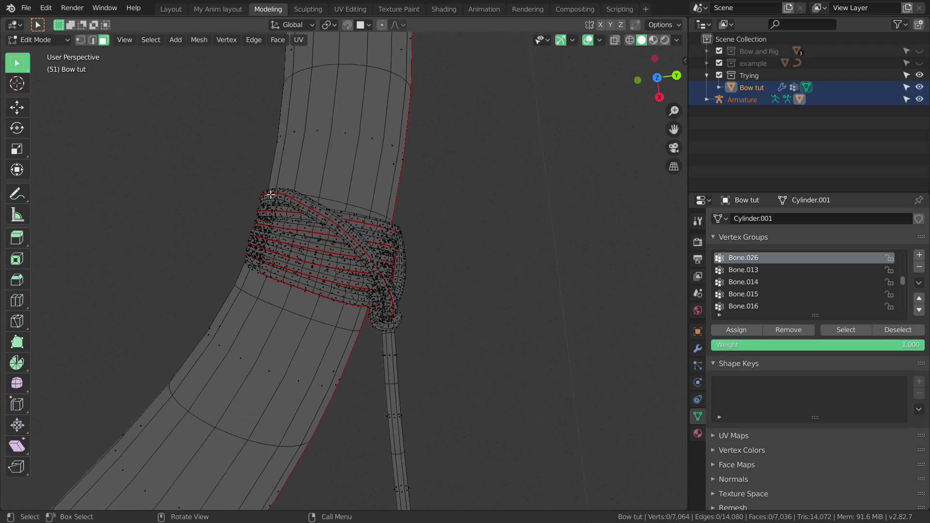
scroll(489, 245, down, 1)
shift+middle_drag(489, 245, 503, 189)
scroll(503, 189, down, 1)
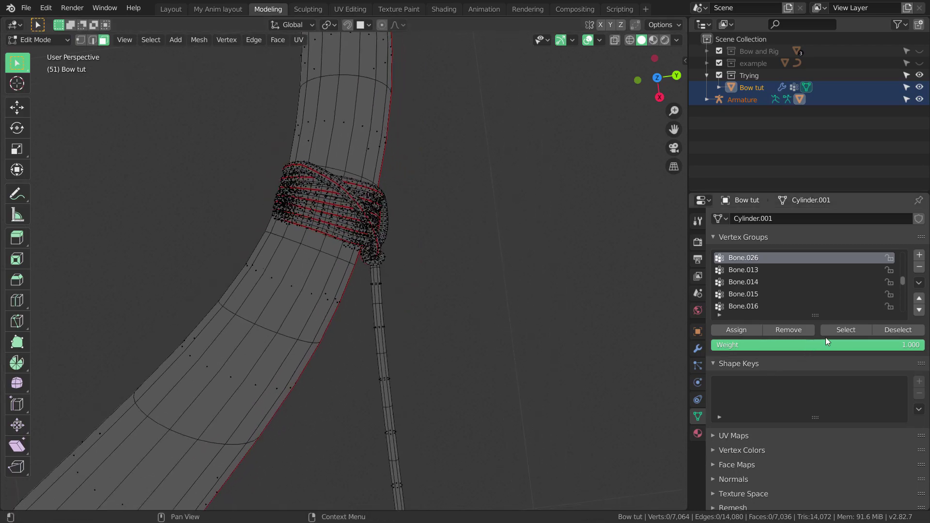
click(853, 330)
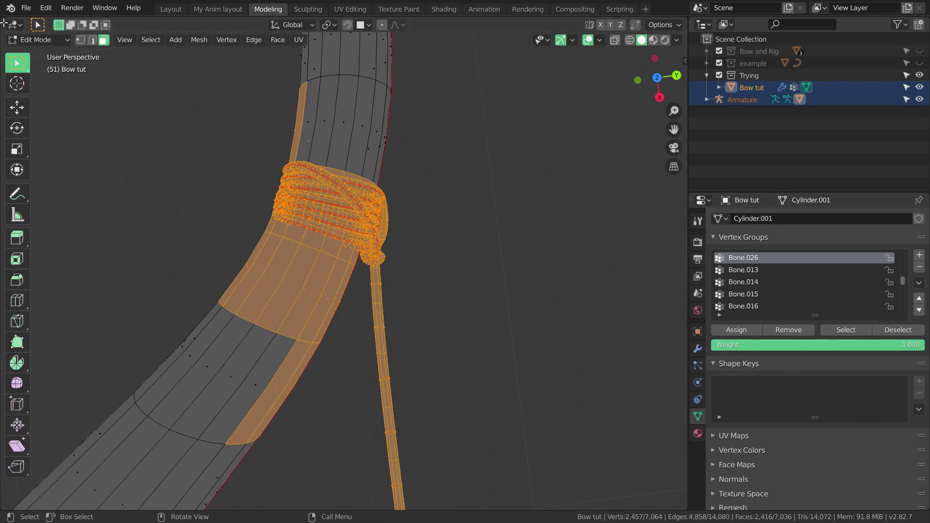
Display the vertex group weights on the bow mesh and switch to edge selection
click(92, 40)
scroll(71, 71, up, 1)
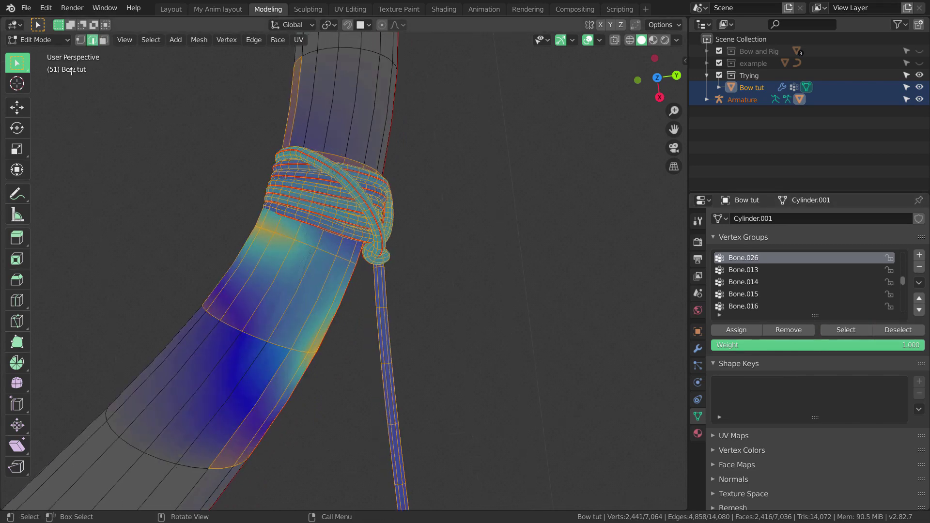
click(104, 41)
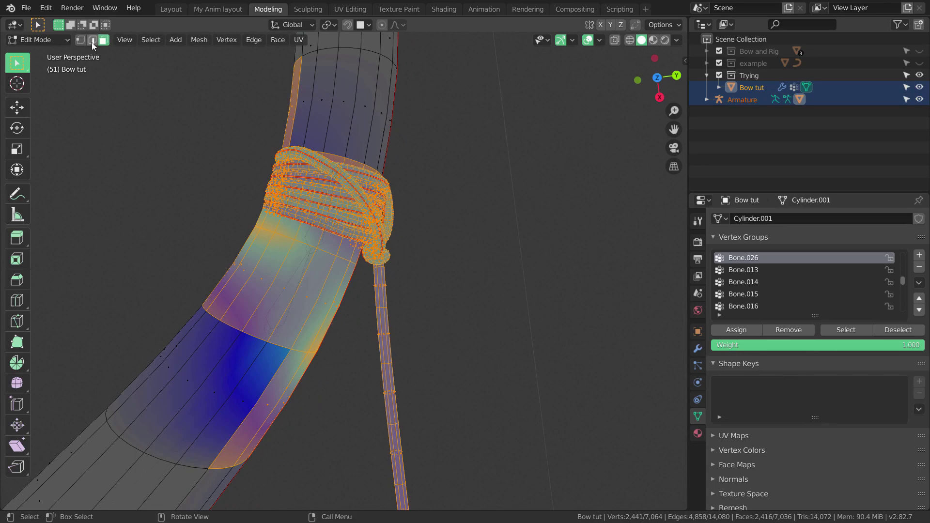
click(92, 41)
Examine the Bone.026 weight colours on the string wrap, the string and the adjoining bow limb
scroll(411, 307, down, 2)
scroll(426, 293, up, 1)
mouse_move(434, 285)
shift+middle_down()
mouse_move(422, 248)
mouse_move(430, 297)
shift+middle_up()
scroll(446, 302, up, 1)
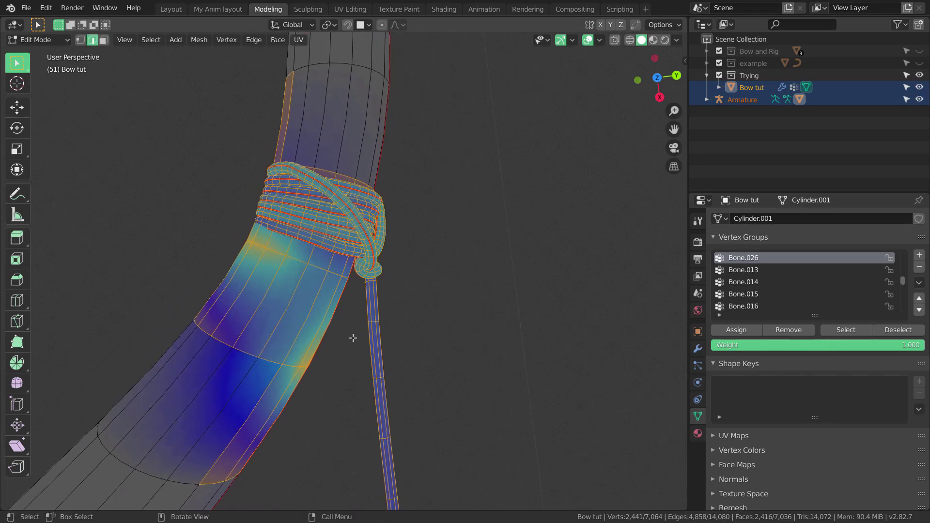
shift+middle_drag(353, 337, 395, 299)
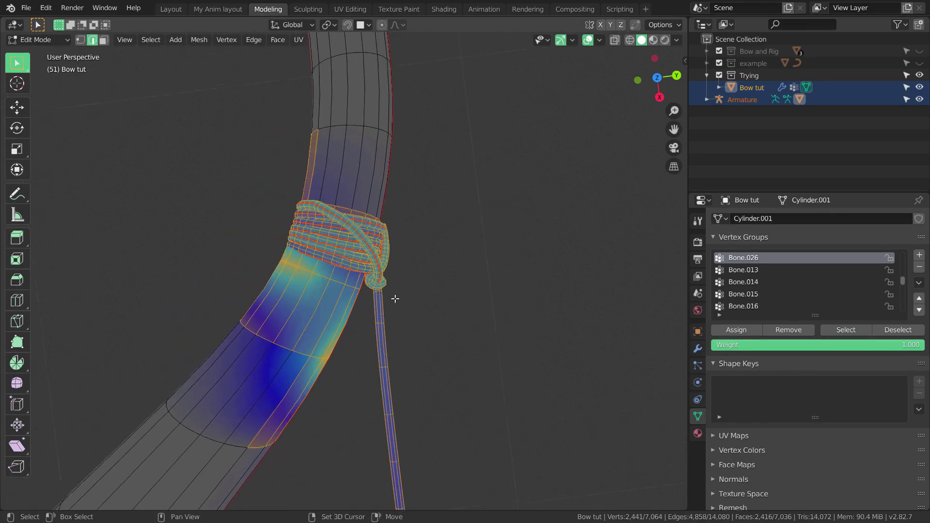
scroll(451, 270, up, 1)
scroll(453, 269, up, 1)
shift+middle_drag(452, 269, 468, 219)
scroll(457, 226, down, 1)
scroll(467, 245, up, 1)
scroll(472, 266, down, 1)
scroll(472, 267, down, 1)
scroll(469, 295, up, 1)
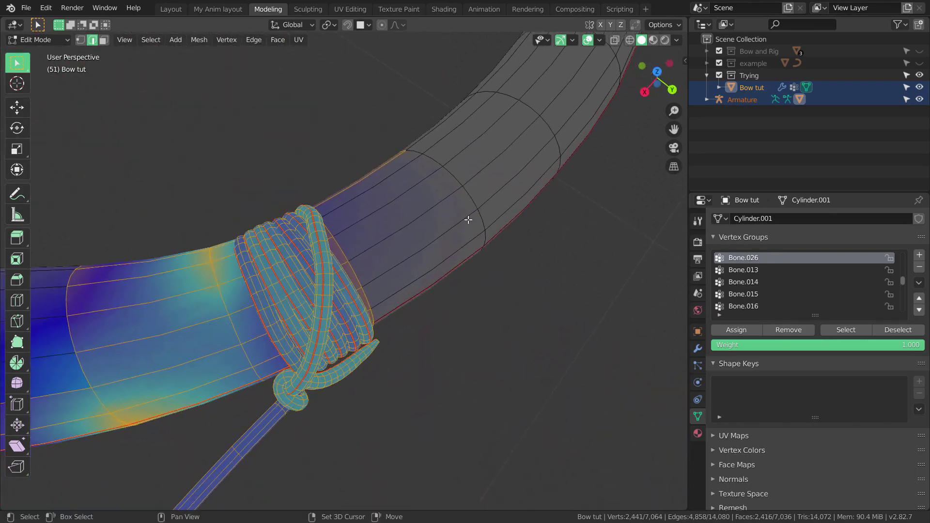
scroll(468, 219, down, 2)
scroll(459, 282, up, 1)
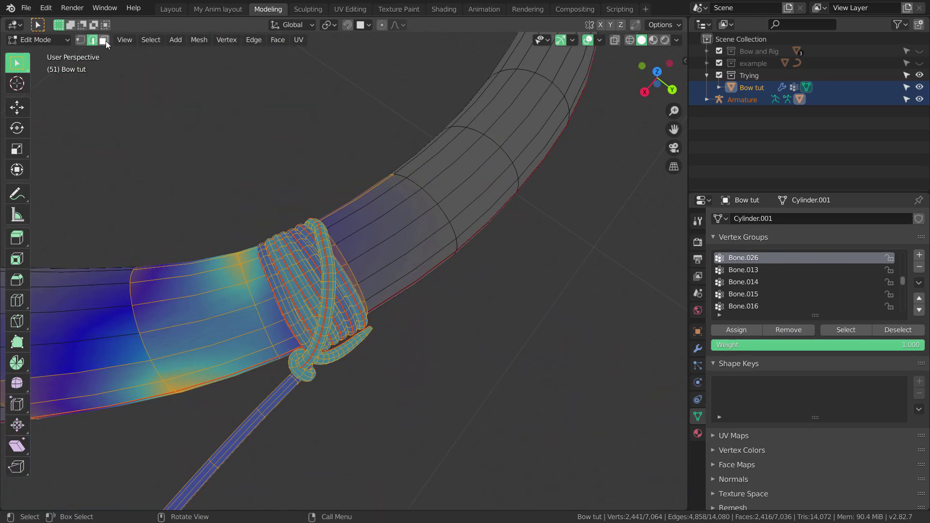
In face selection, select only the limb's face loop just above the string wrap and remove it from the Bone.026 group
click(105, 40)
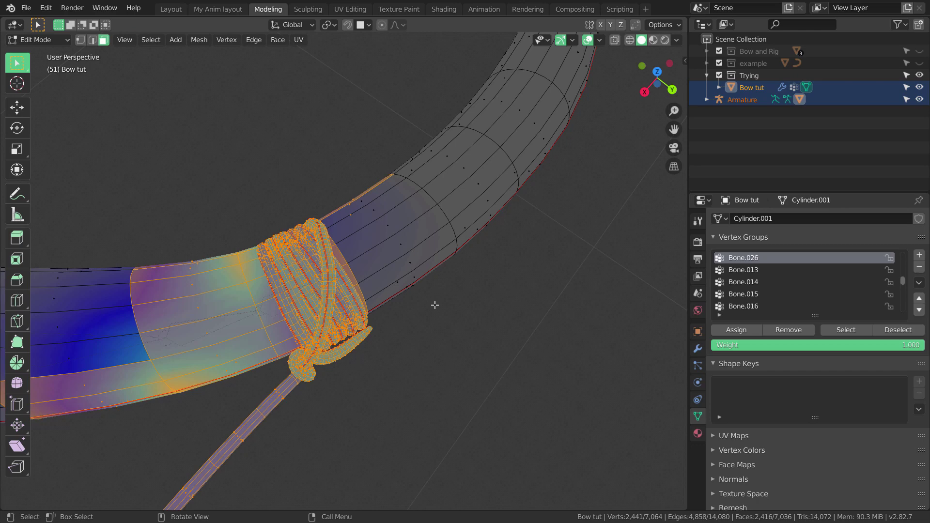
key(alt+a)
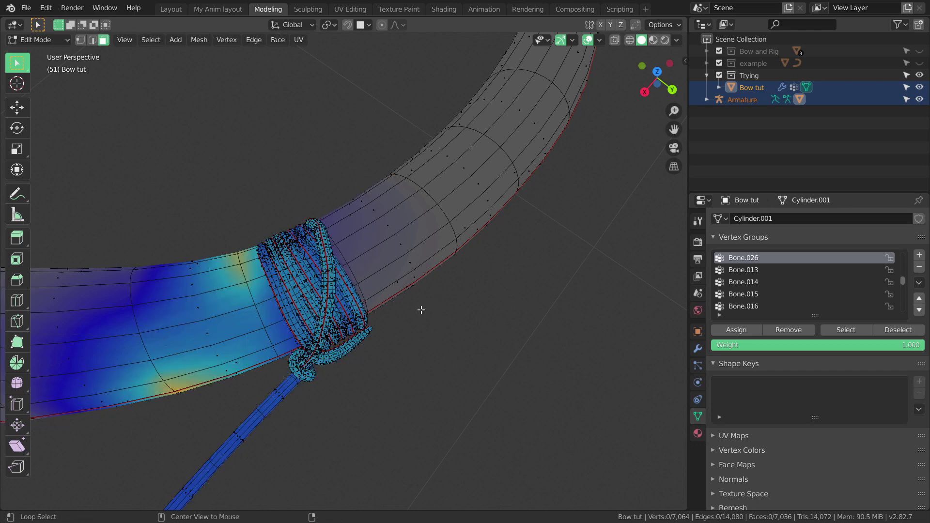
alt+click(398, 261)
middle_drag(460, 292, 469, 327)
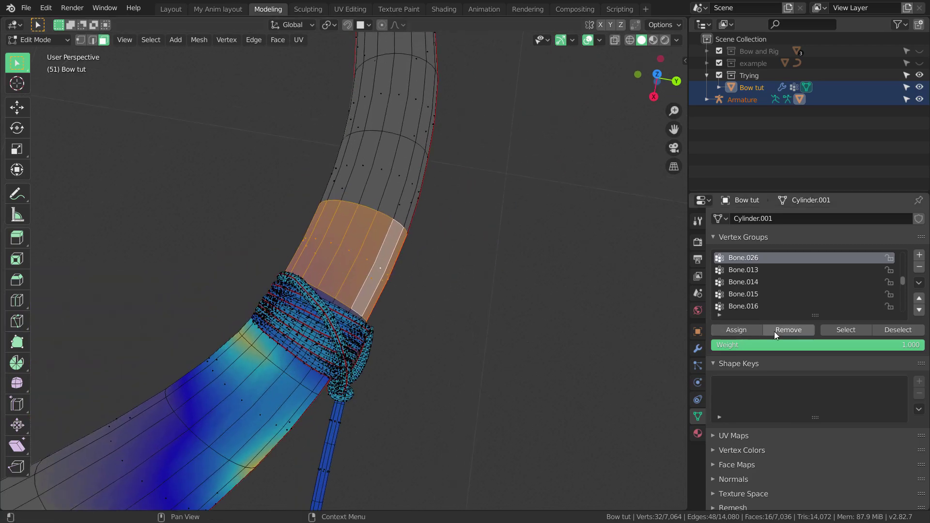
click(786, 330)
Remove the second limb face loop below the string wrap from the Bone.026 group
scroll(475, 310, down, 1)
shift+middle_drag(445, 376, 470, 291)
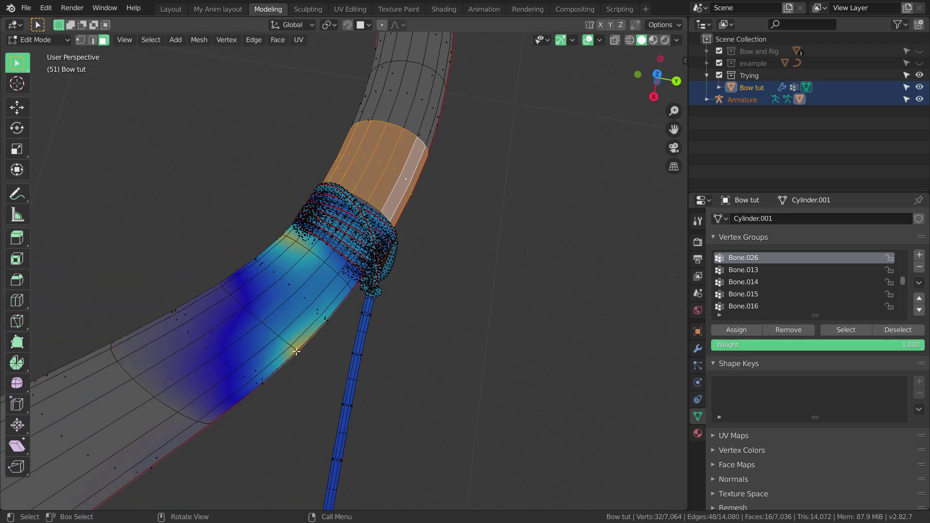
click(265, 363)
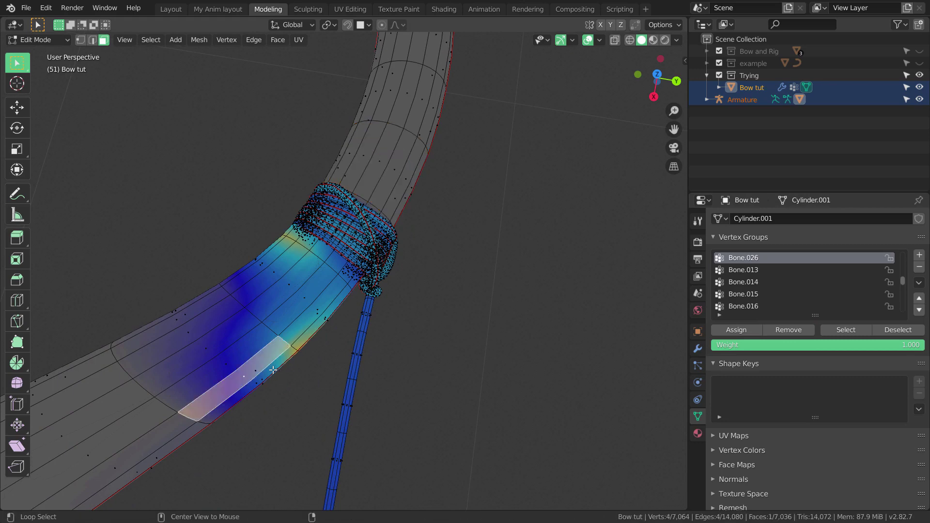
alt+click(267, 370)
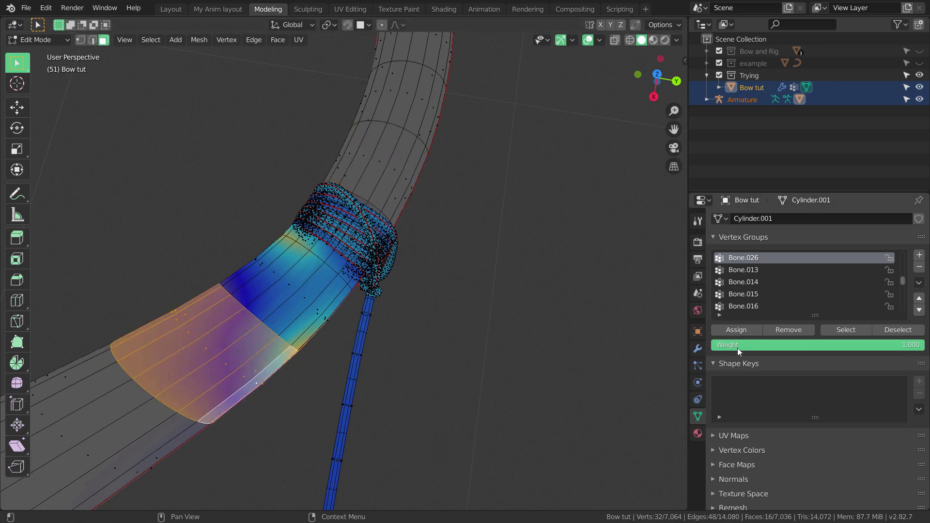
click(785, 331)
Clear the selection and examine the remaining Bone.026 weights around the string wrap from front, side and angled views
scroll(463, 305, up, 1)
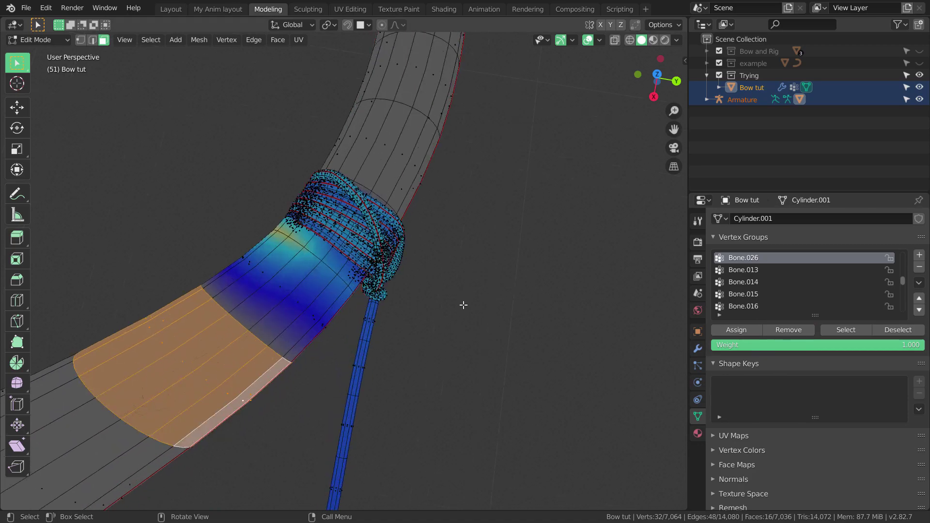
scroll(463, 305, down, 3)
middle_drag(412, 295, 468, 334)
scroll(450, 299, up, 2)
scroll(424, 293, up, 1)
scroll(470, 289, up, 1)
key(alt+a)
key(KP_1)
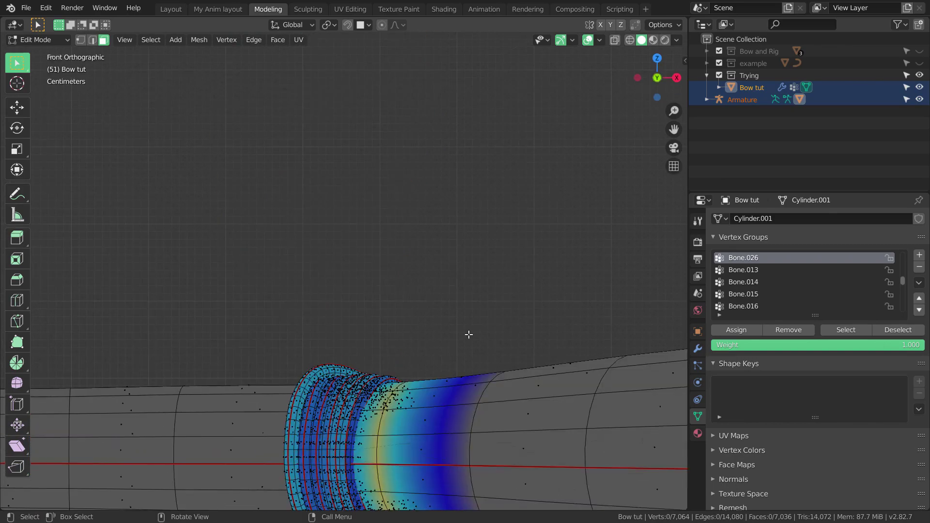
key(KP_3)
scroll(468, 334, down, 7)
middle_drag(456, 259, 455, 303)
scroll(442, 307, up, 4)
scroll(449, 334, up, 1)
scroll(442, 336, up, 2)
mouse_move(443, 336)
shift+middle_down()
mouse_move(455, 310)
mouse_move(463, 328)
mouse_move(454, 355)
mouse_move(446, 339)
mouse_move(456, 320)
mouse_move(454, 339)
mouse_move(438, 331)
mouse_move(444, 304)
mouse_move(455, 339)
shift+middle_up()
scroll(457, 320, up, 1)
scroll(451, 339, down, 1)
scroll(444, 303, up, 1)
scroll(445, 306, down, 3)
scroll(457, 333, up, 1)
scroll(432, 321, up, 1)
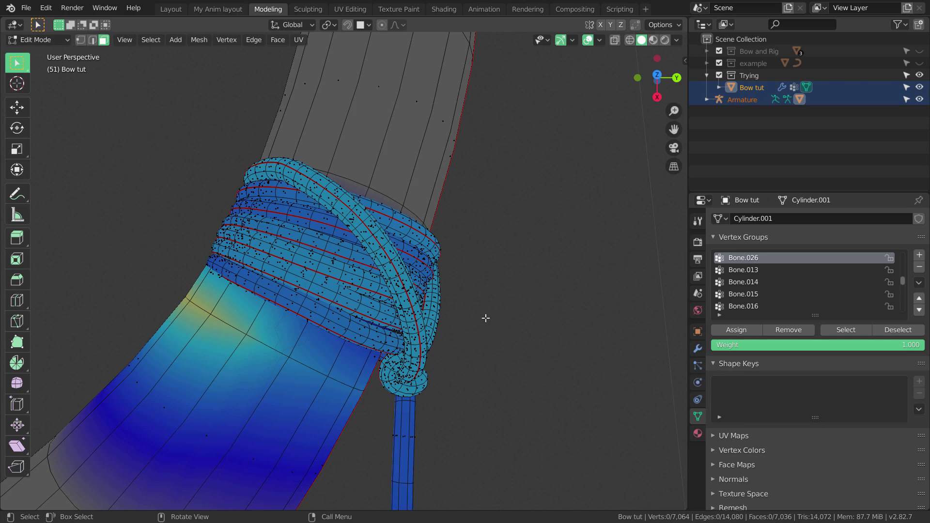
In wireframe shading, select the whole string wrap, its knot and the limb section beneath it with Circle Select
click(630, 41)
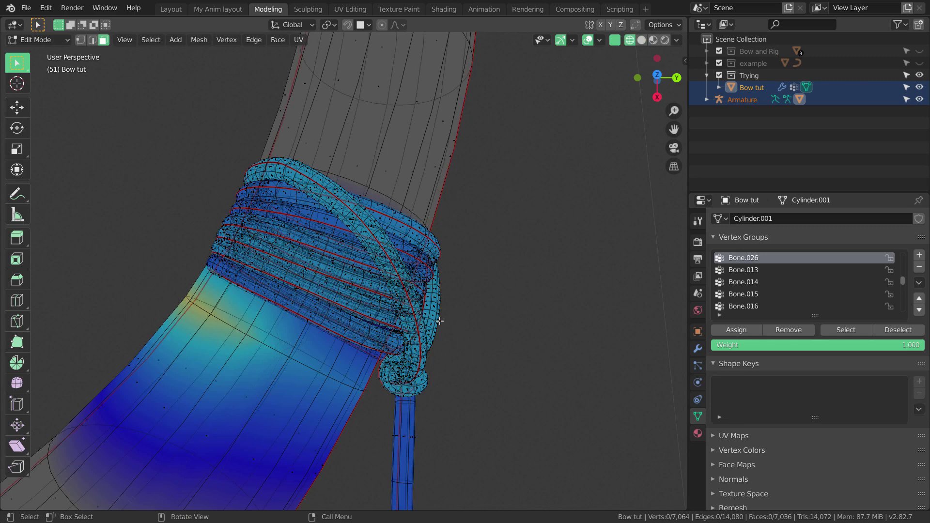
key(c)
scroll(484, 348, down, 5)
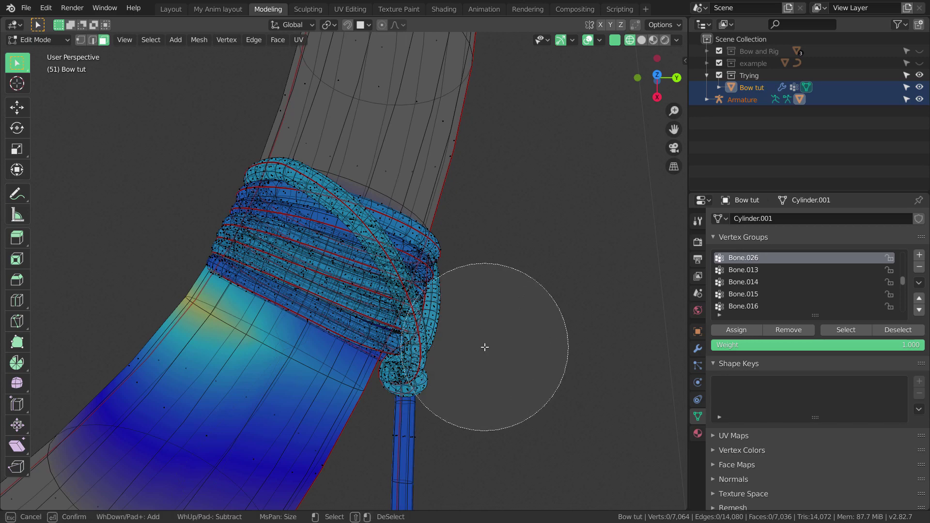
scroll(495, 338, up, 2)
mouse_move(490, 337)
mouse_down()
mouse_move(446, 348)
mouse_move(417, 336)
mouse_move(413, 316)
mouse_move(331, 247)
mouse_up()
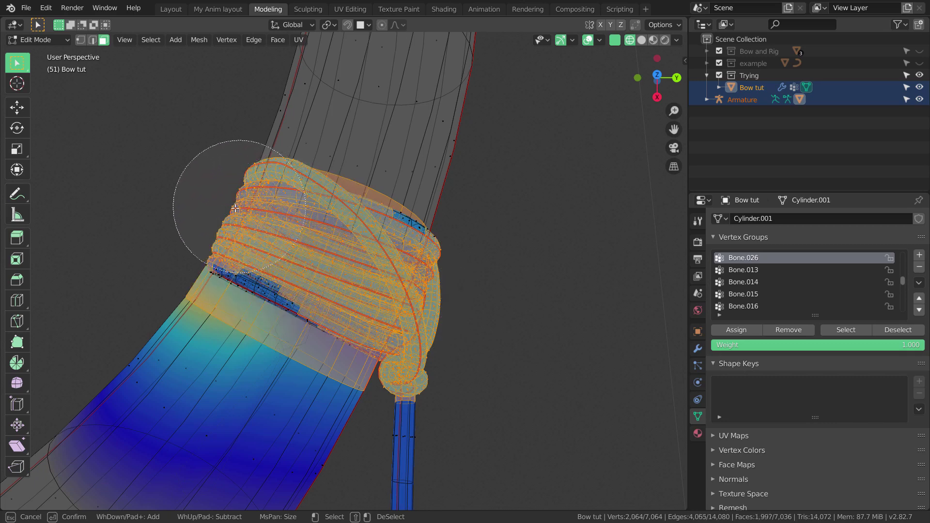
drag(235, 208, 253, 237)
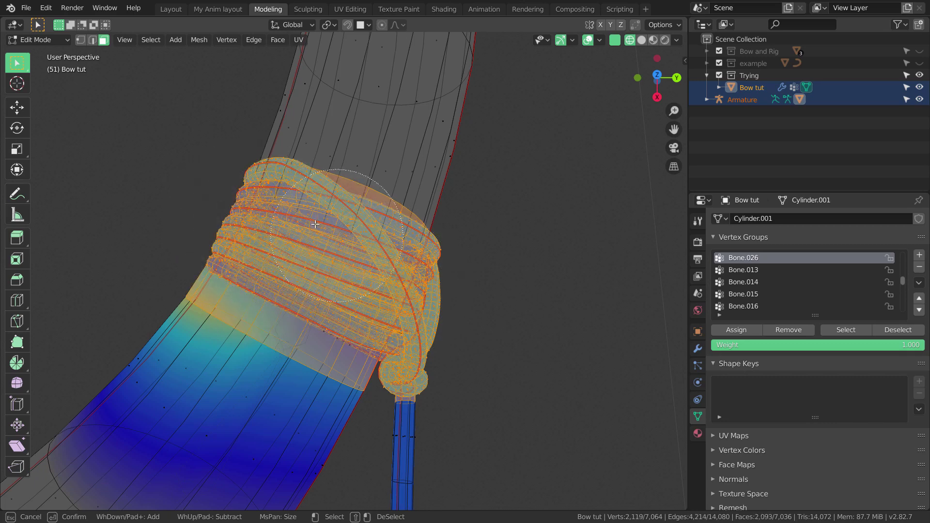
key(Escape)
Assign the selected wrap and limb section to the Bone.026 group with a weight of 0.15
ctrl+middle_drag(529, 293, 448, 351)
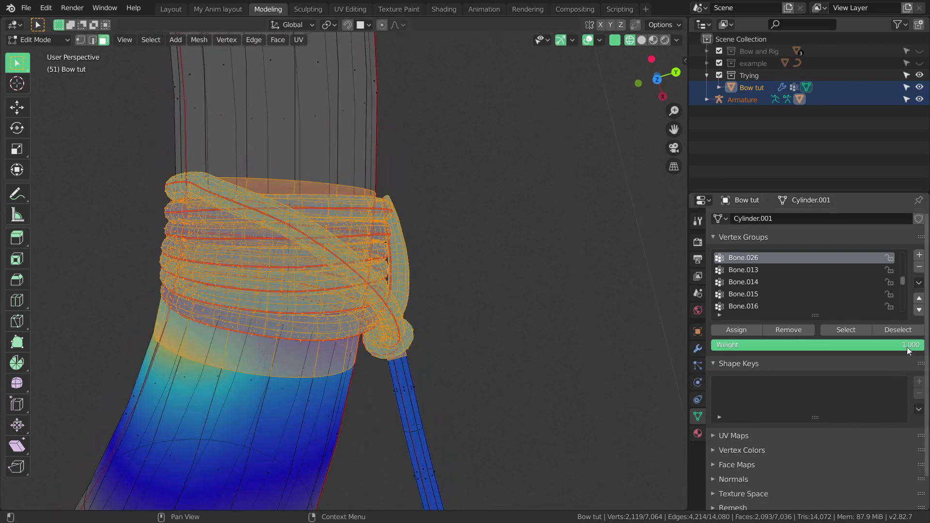
drag(907, 347, 781, 346)
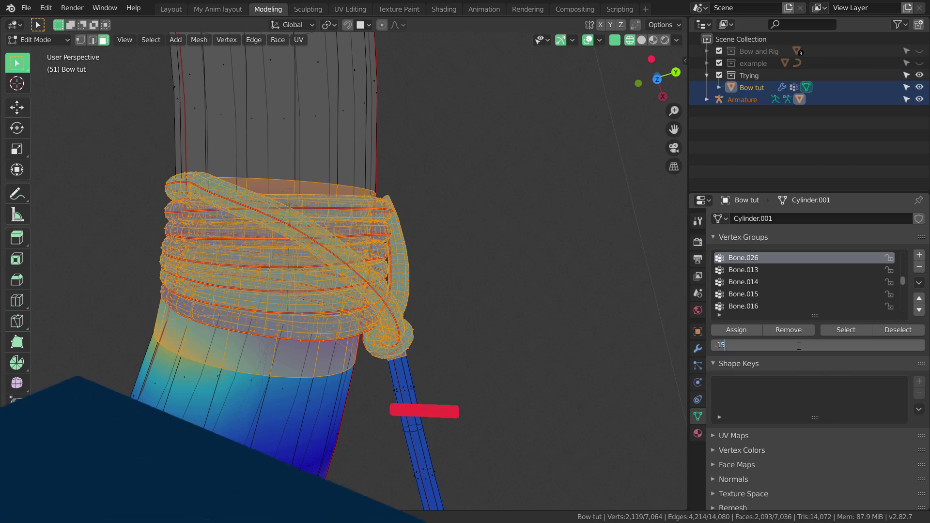
key(Return)
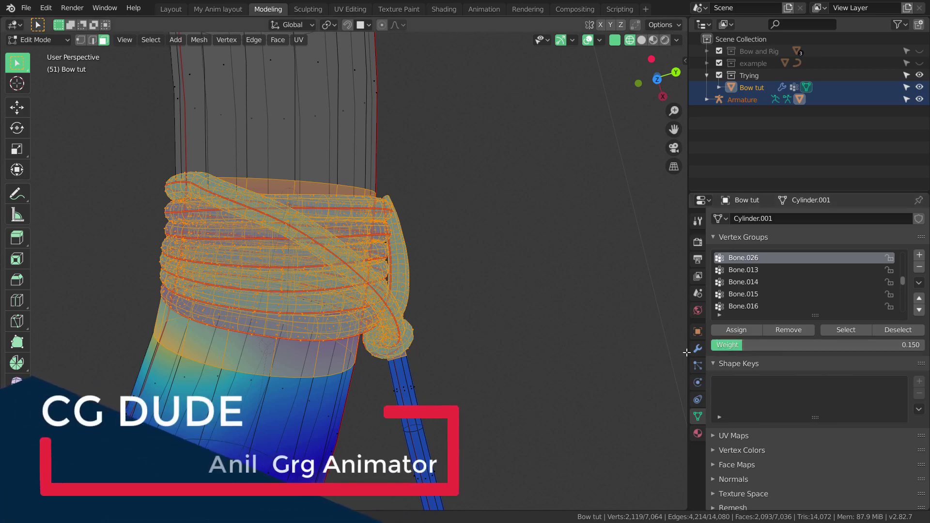
click(737, 331)
Clear the selection and return the viewport to solid shading
scroll(477, 342, down, 2)
scroll(462, 321, up, 1)
middle_drag(477, 343, 437, 330)
key(alt+a)
alt+scroll(462, 322, down, 1)
scroll(451, 334, up, 1)
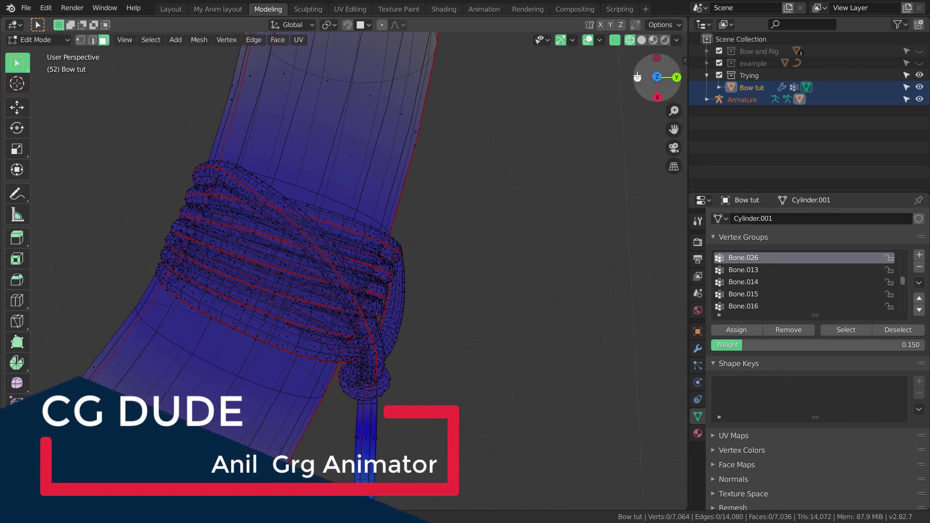
click(652, 40)
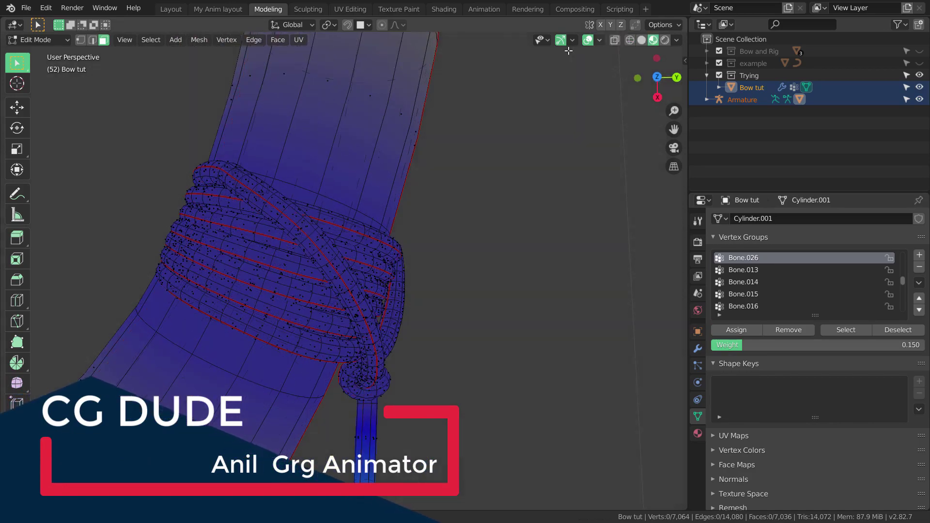
click(640, 40)
Examine how the reassigned Bone.026 weights blend along the bow limb, the wrap and the string
scroll(336, 108, down, 2)
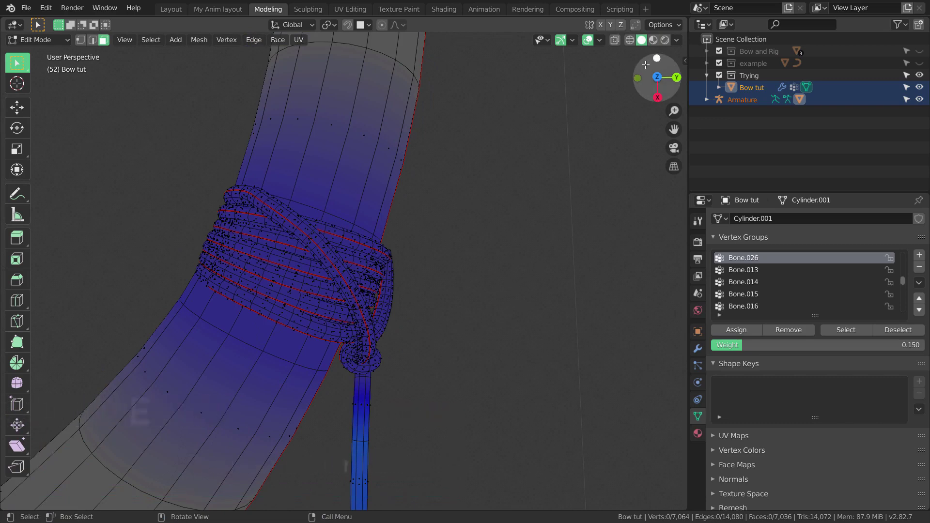
scroll(477, 231, down, 3)
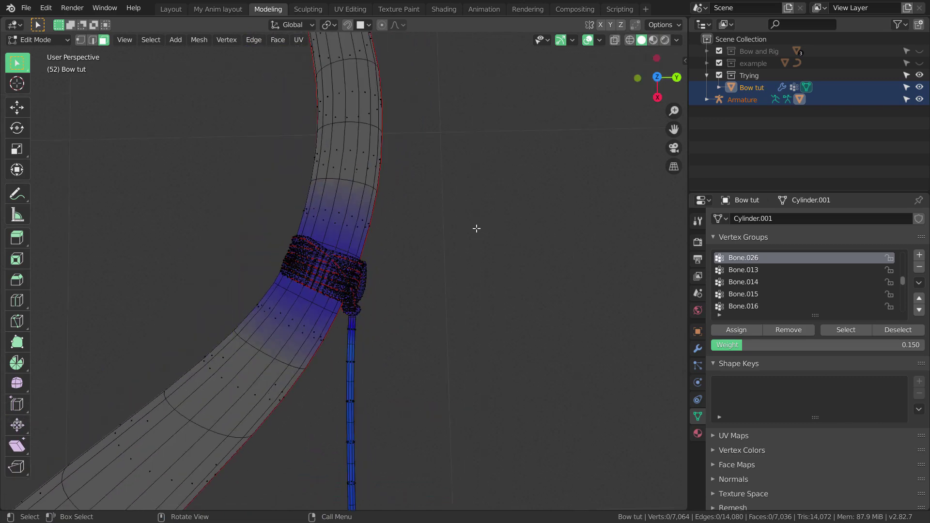
scroll(330, 179, down, 2)
scroll(354, 197, up, 2)
scroll(354, 197, down, 2)
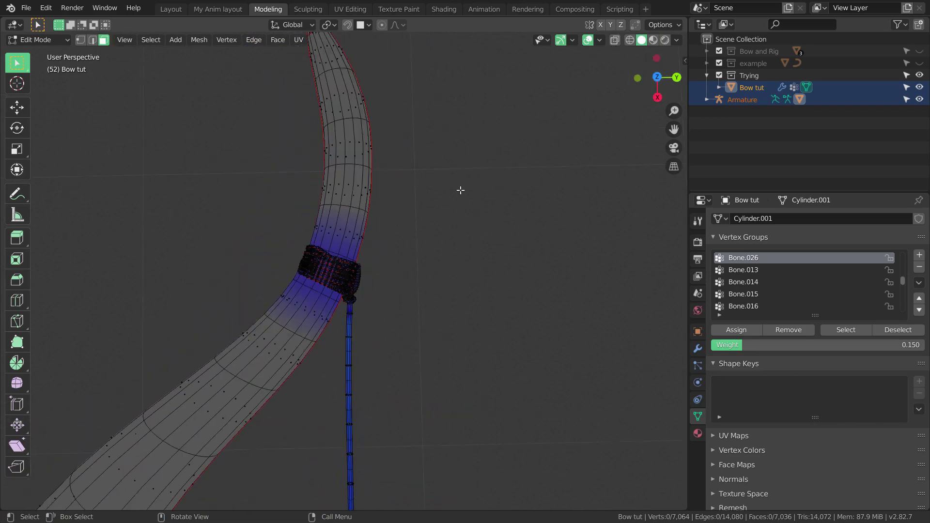
click(627, 40)
scroll(544, 105, up, 3)
scroll(480, 187, down, 5)
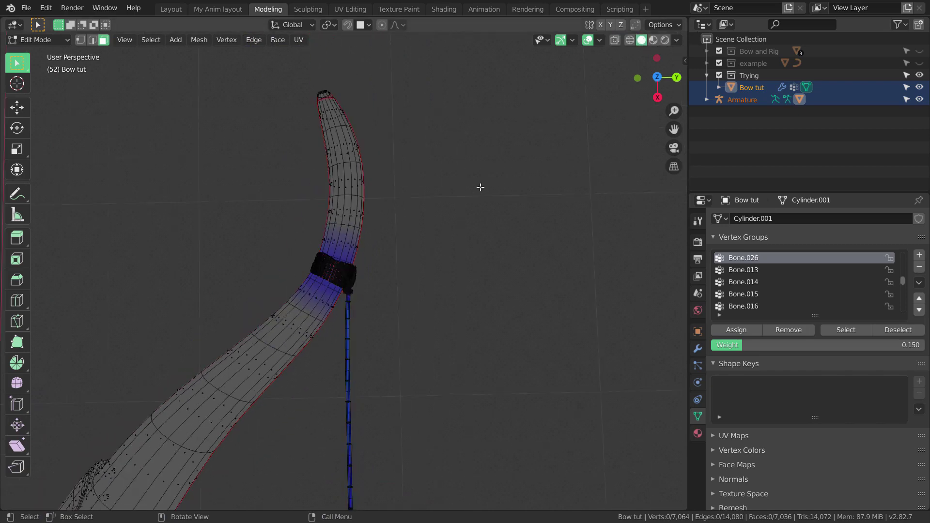
scroll(483, 177, up, 4)
scroll(472, 199, down, 2)
scroll(464, 212, up, 2)
shift+middle_drag(448, 208, 492, 198)
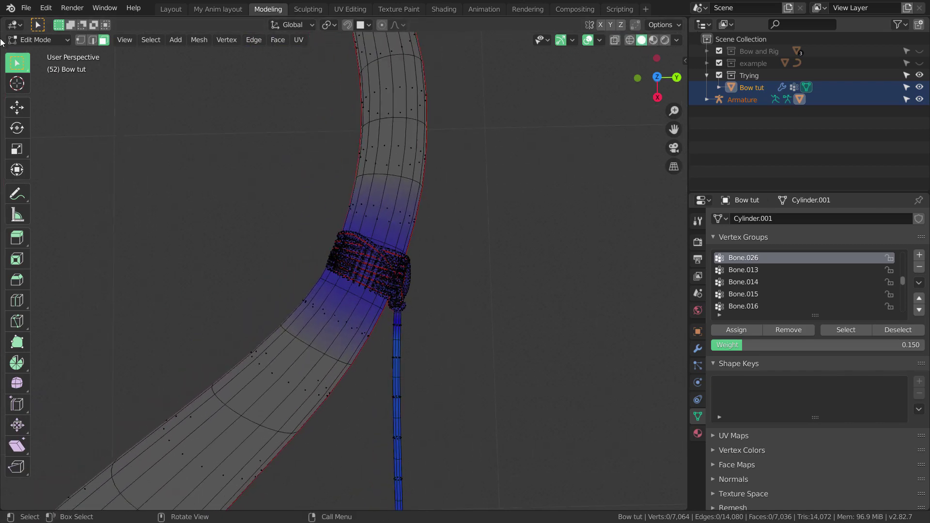
Switch the bow mesh from Edit Mode to Weight Paint mode around the string wrap
click(60, 42)
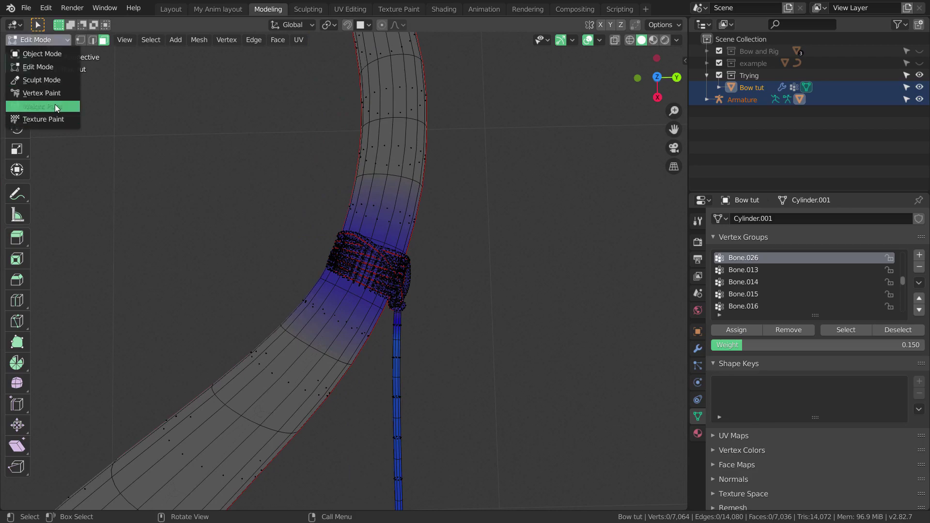
click(54, 104)
scroll(472, 211, up, 3)
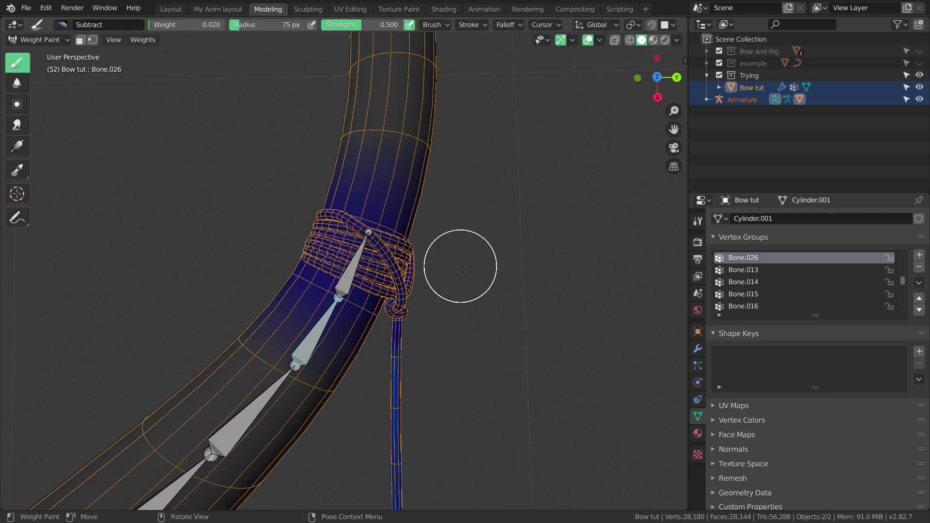
Select Bone.027 at the limb tip and test its rotation to check how the limb, wrap and string deform
ctrl+click(331, 259)
scroll(577, 305, down, 2)
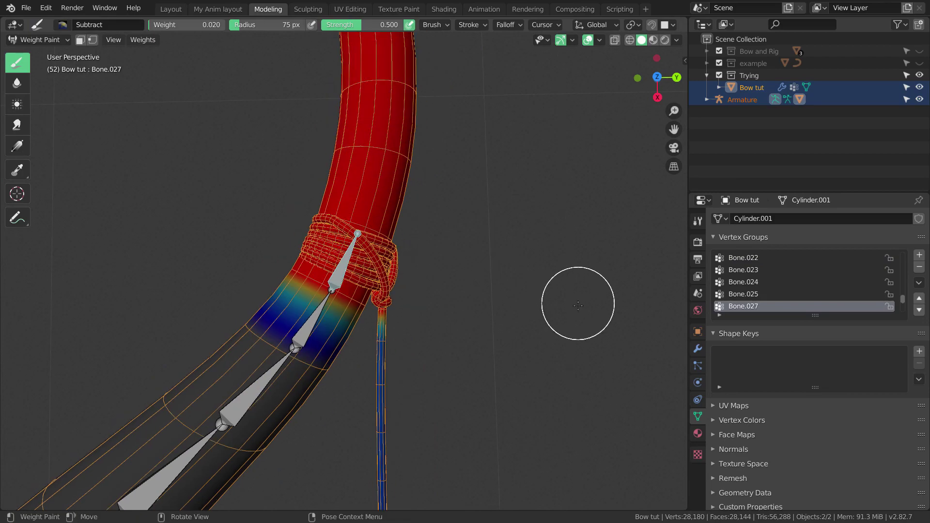
key(r)
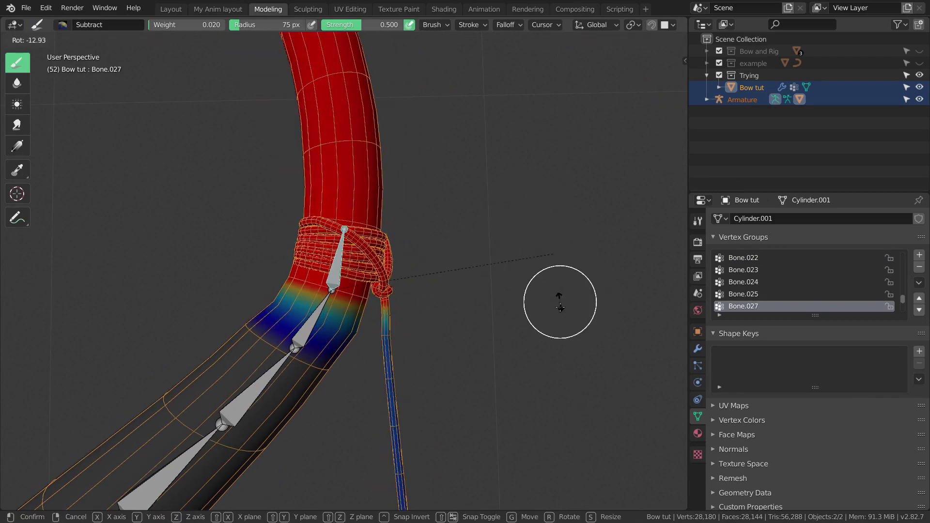
right_click(560, 305)
scroll(560, 307, up, 4)
key(r)
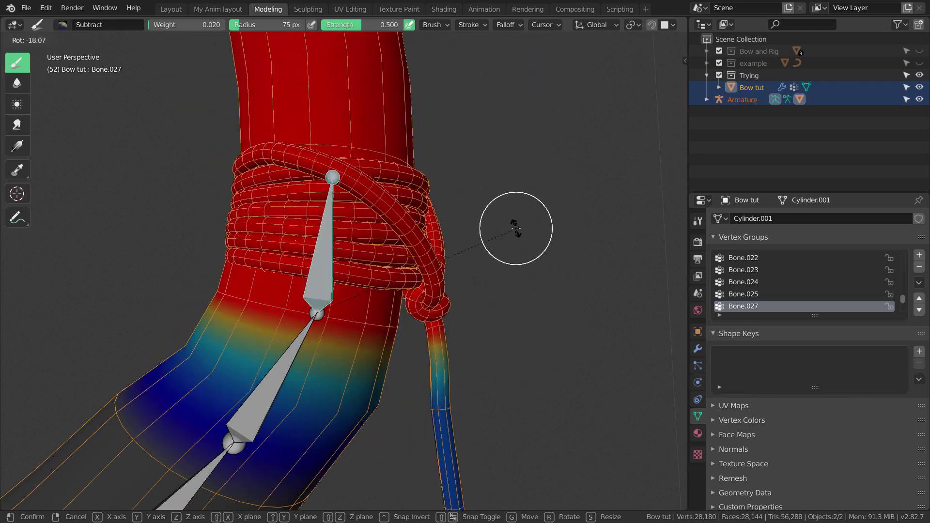
click(513, 296)
Examine how the Bone.027 weights blend across the string wrap, the bow limb and the upper string
scroll(506, 331, down, 8)
shift+middle_drag(506, 331, 493, 299)
scroll(492, 299, up, 4)
shift+middle_drag(495, 228, 546, 295)
scroll(498, 271, up, 3)
scroll(496, 339, down, 2)
scroll(501, 331, up, 2)
scroll(542, 281, up, 2)
scroll(552, 315, down, 3)
scroll(546, 295, up, 2)
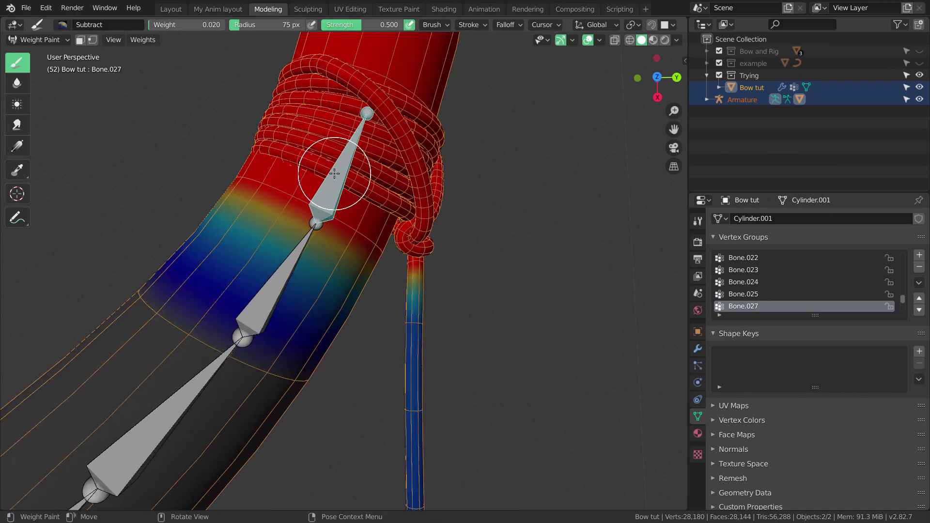
scroll(421, 289, down, 5)
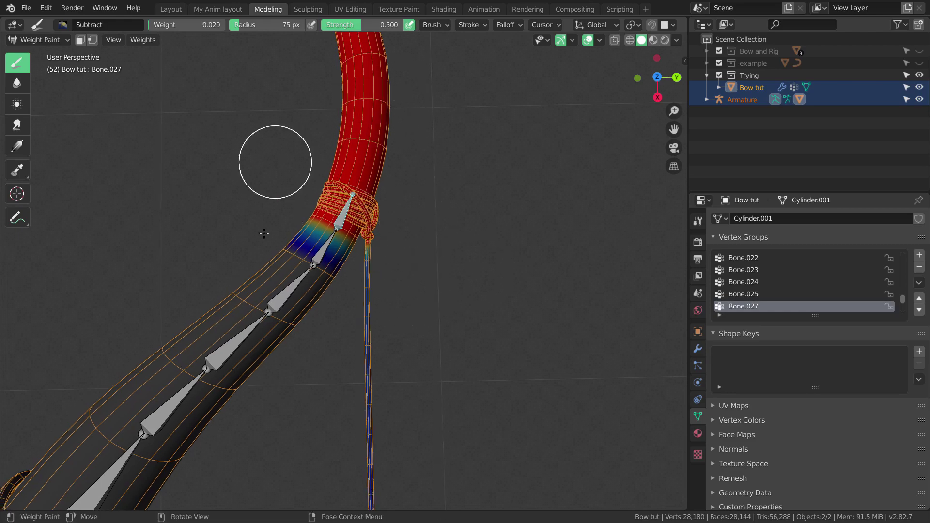
Compare the opposite limb tip and its string wrap with the end weighted to Bone.027
shift+middle_drag(487, 255, 486, 246)
scroll(440, 239, up, 4)
scroll(439, 263, down, 5)
shift+middle_drag(435, 271, 430, 241)
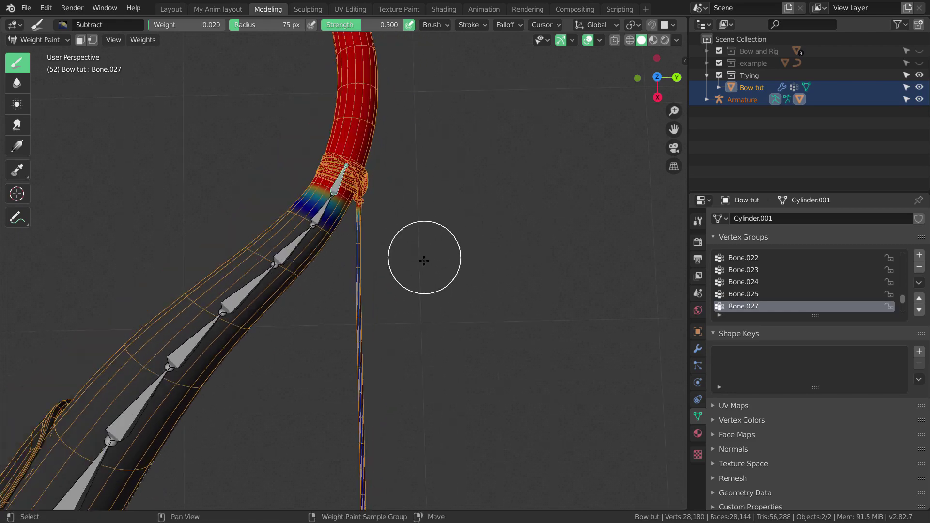
shift+middle_drag(432, 284, 424, 63)
scroll(429, 271, down, 3)
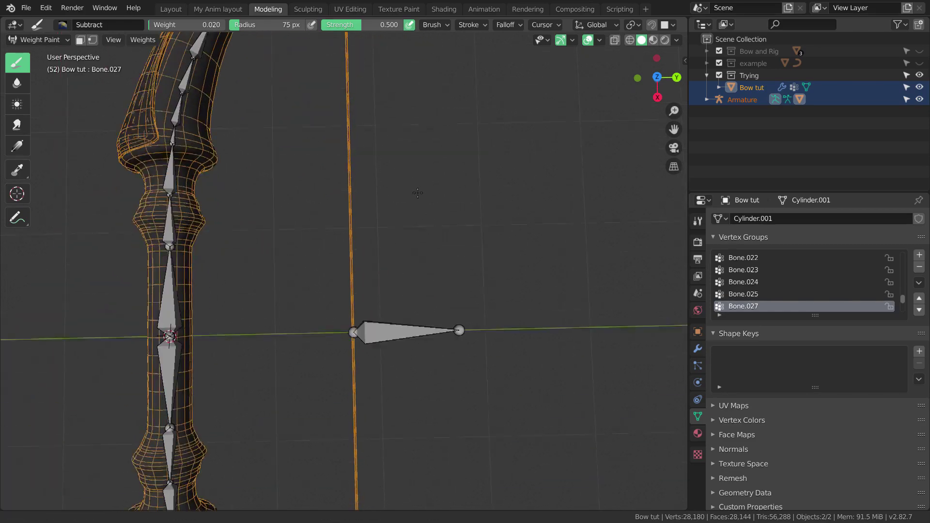
scroll(427, 291, up, 2)
shift+middle_drag(426, 320, 437, 138)
shift+middle_drag(409, 334, 404, 44)
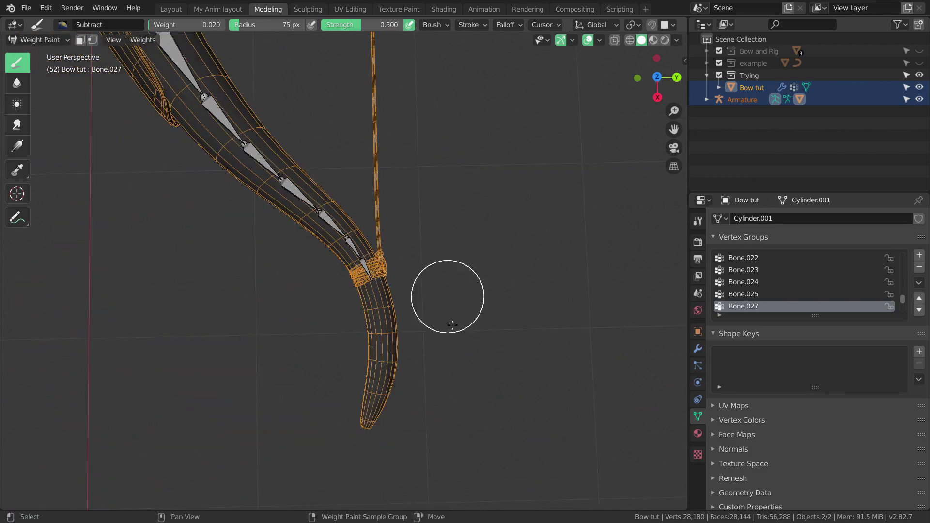
scroll(444, 292, up, 4)
scroll(372, 282, down, 4)
scroll(427, 287, up, 2)
shift+middle_drag(425, 197, 395, 231)
scroll(338, 347, up, 4)
scroll(394, 291, down, 6)
shift+middle_drag(423, 157, 396, 357)
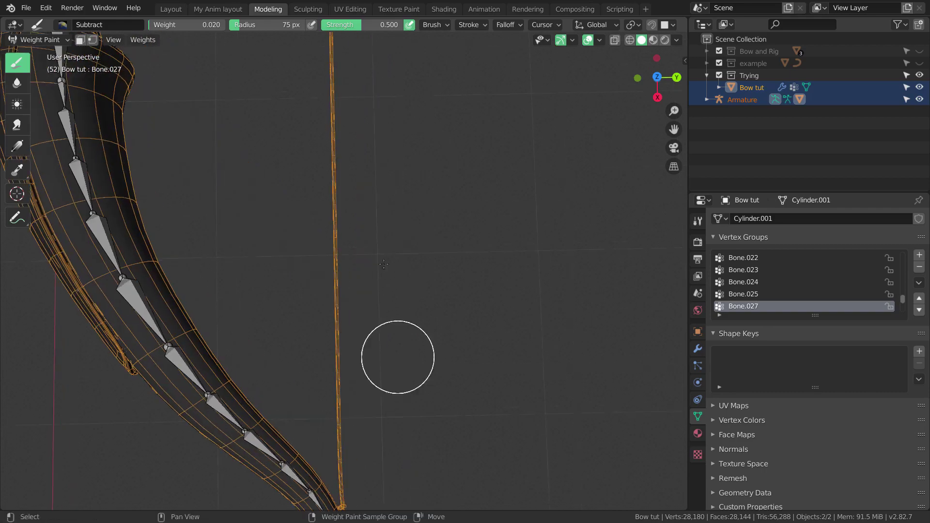
shift+middle_drag(397, 146, 387, 363)
shift+middle_drag(385, 126, 397, 426)
shift+middle_drag(401, 112, 413, 425)
shift+middle_drag(421, 131, 428, 392)
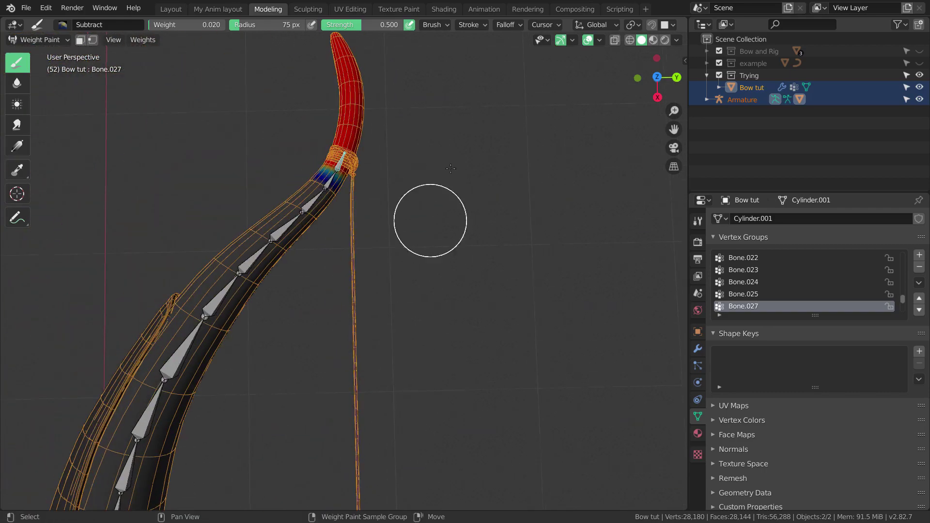
scroll(429, 313, up, 2)
shift+middle_drag(430, 208, 438, 303)
scroll(429, 312, up, 4)
scroll(774, 291, down, 5)
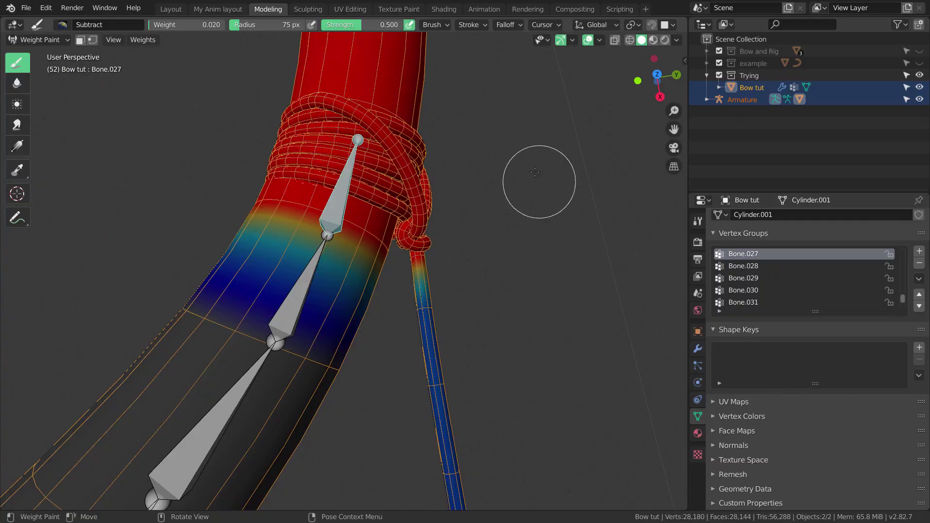
Inspect the Bone.027 wrap closely and select Bone.013 at the opposite limb tip to show its weights
middle_drag(486, 195, 378, 226)
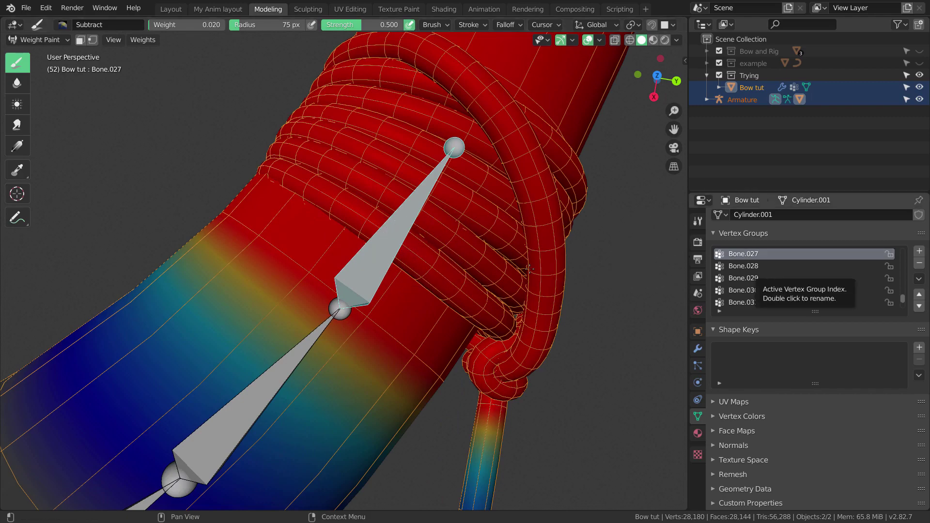
scroll(454, 265, down, 6)
scroll(454, 265, down, 5)
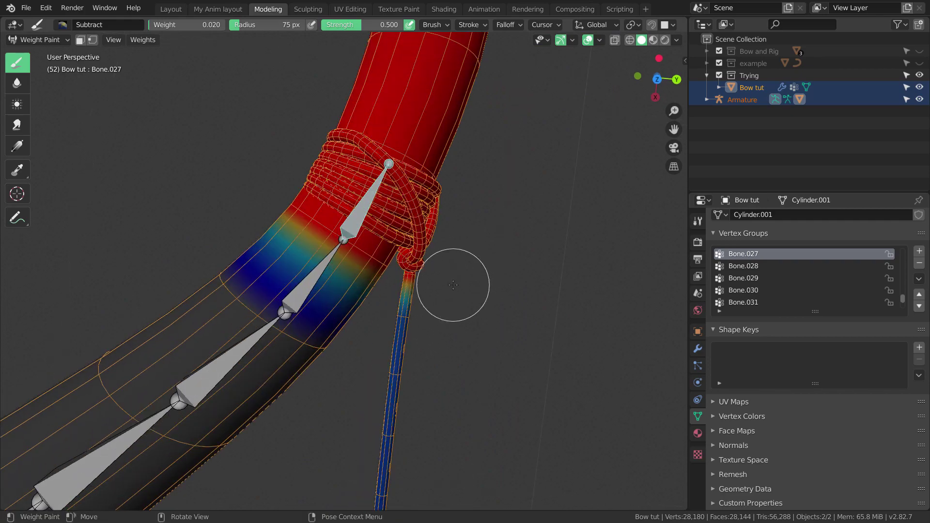
mouse_move(442, 315)
middle_down()
mouse_move(422, 271)
mouse_move(415, 291)
mouse_move(426, 231)
mouse_move(423, 322)
mouse_move(425, 201)
mouse_move(424, 222)
mouse_move(440, 228)
mouse_move(446, 349)
mouse_move(393, 226)
middle_up()
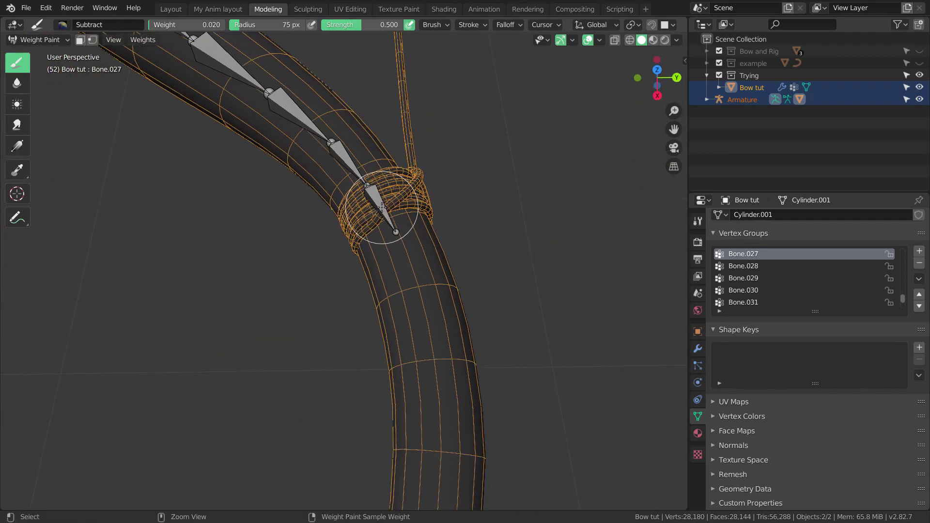
ctrl+click(381, 206)
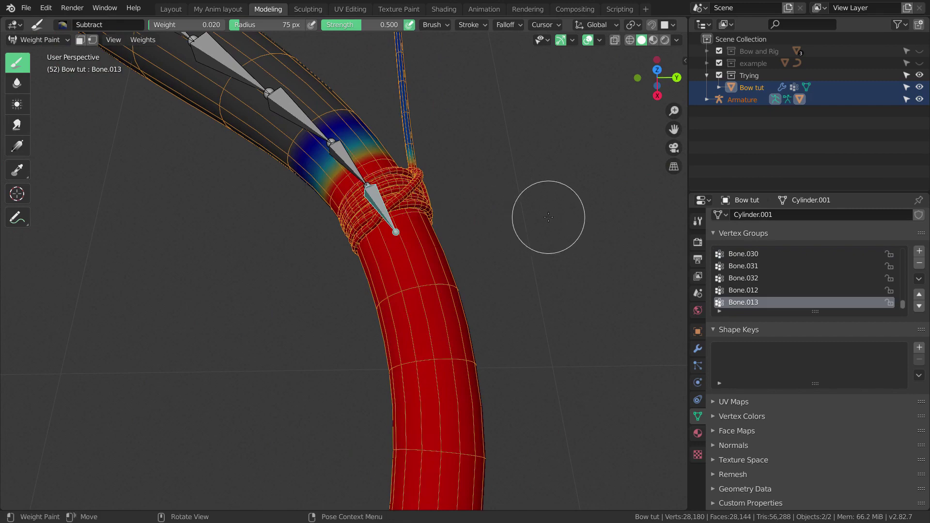
Return to the other limb tip and select Bone.027 again so its vertex group is active
scroll(429, 228, down, 5)
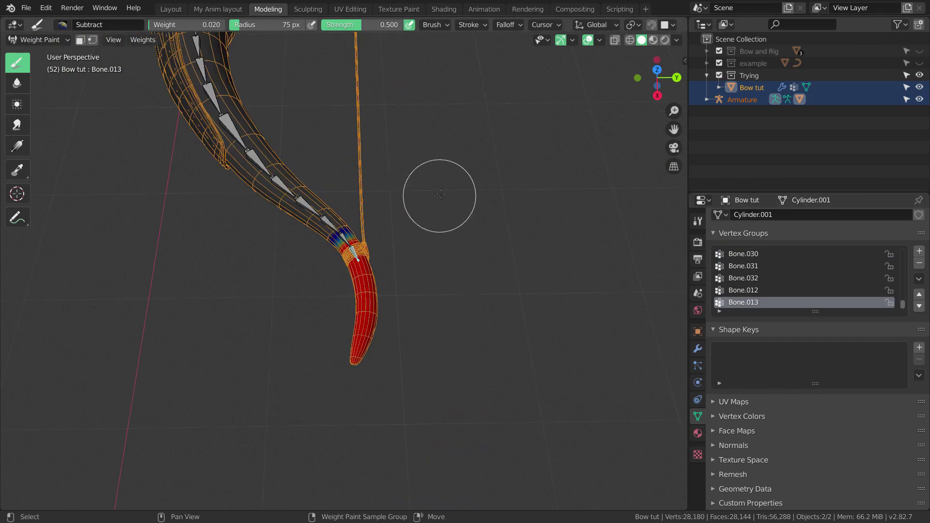
middle_drag(441, 193, 438, 253)
scroll(438, 180, down, 4)
shift+middle_drag(440, 157, 438, 261)
scroll(437, 218, up, 3)
shift+middle_drag(446, 214, 459, 436)
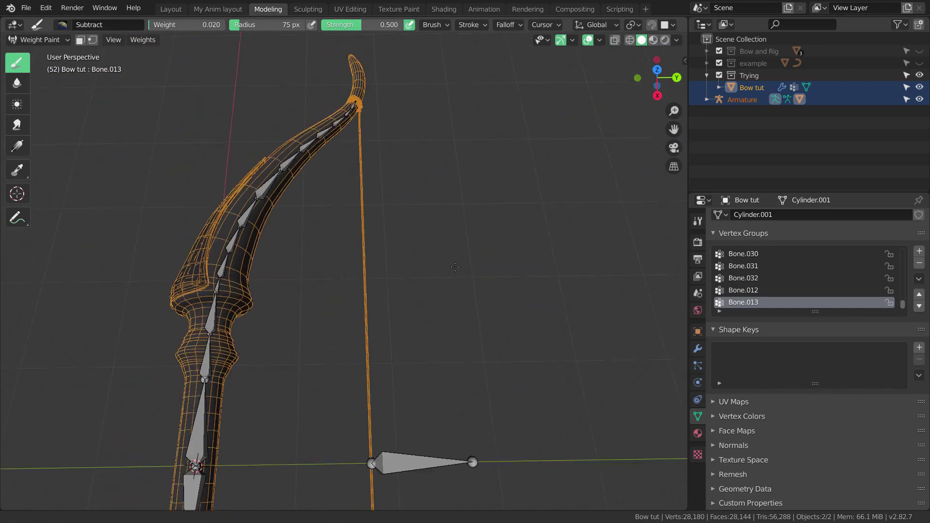
scroll(455, 197, up, 2)
middle_drag(455, 197, 468, 302)
scroll(463, 230, down, 1)
scroll(463, 264, up, 3)
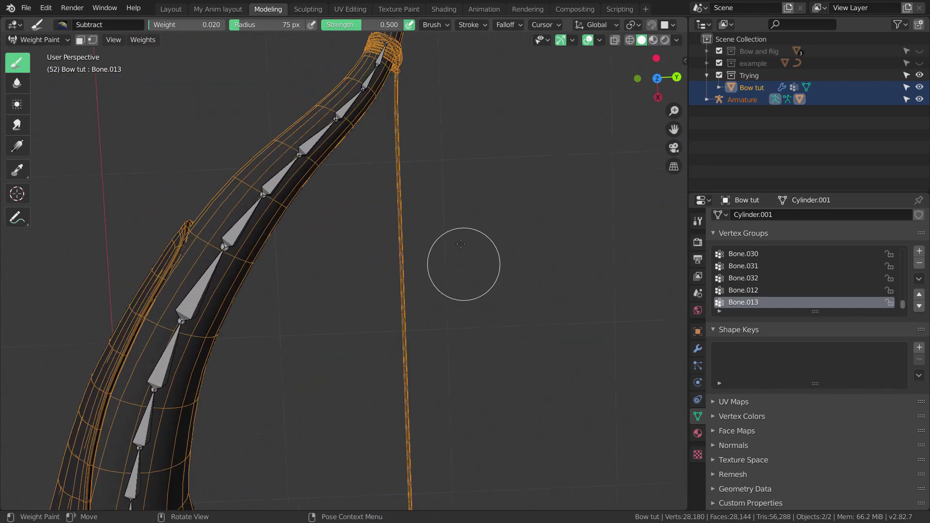
shift+middle_drag(471, 170, 465, 262)
scroll(477, 233, up, 3)
scroll(486, 203, up, 3)
shift+middle_drag(525, 122, 460, 246)
scroll(459, 251, up, 2)
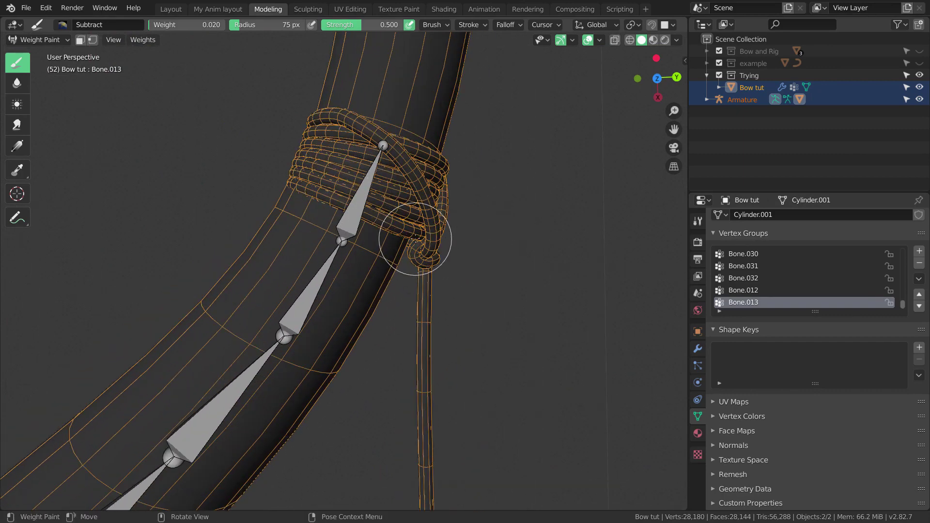
mouse_move(438, 230)
middle_down()
mouse_move(429, 213)
mouse_move(440, 207)
mouse_move(366, 215)
middle_up()
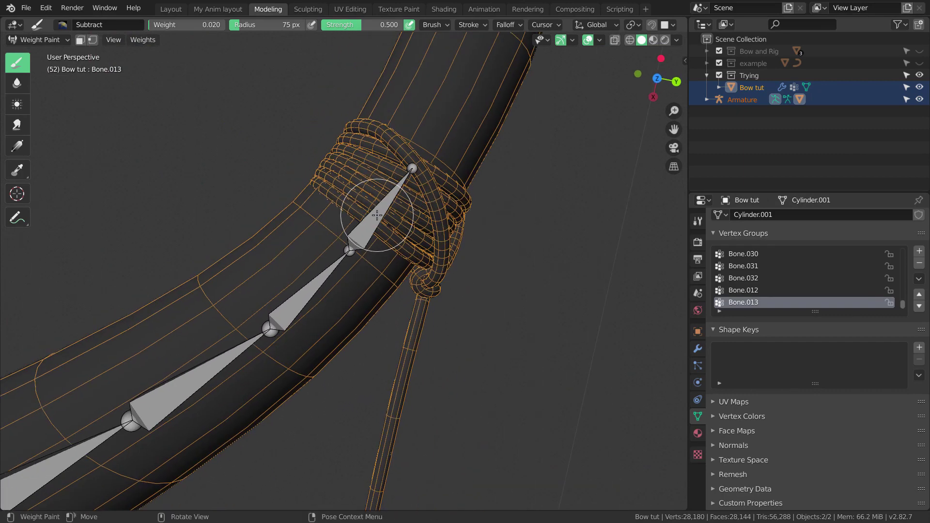
drag(386, 215, 448, 211)
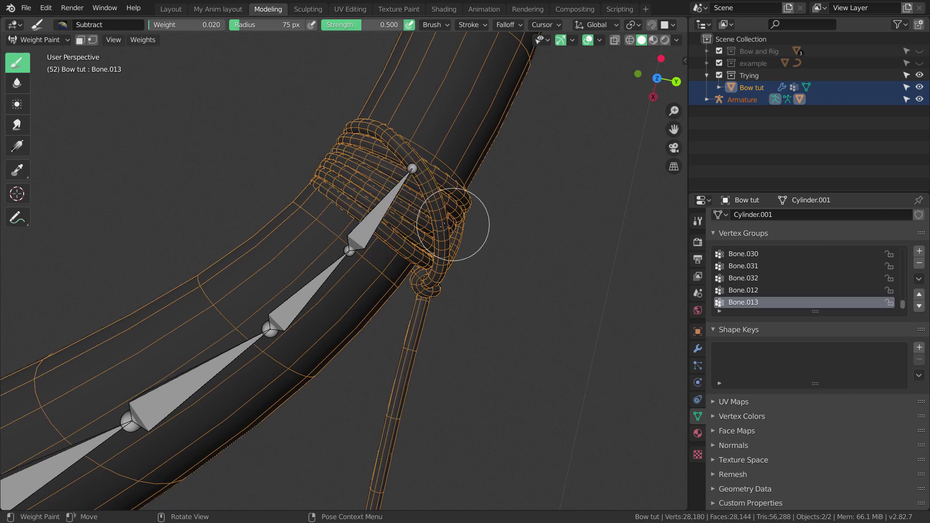
ctrl+click(383, 209)
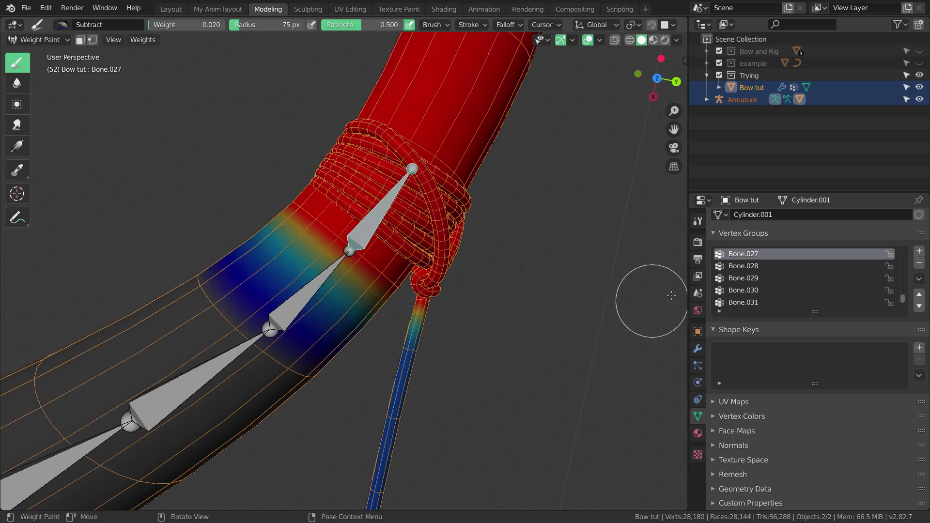
Try removing the Bone.027 vertex group and undo the removal
click(919, 264)
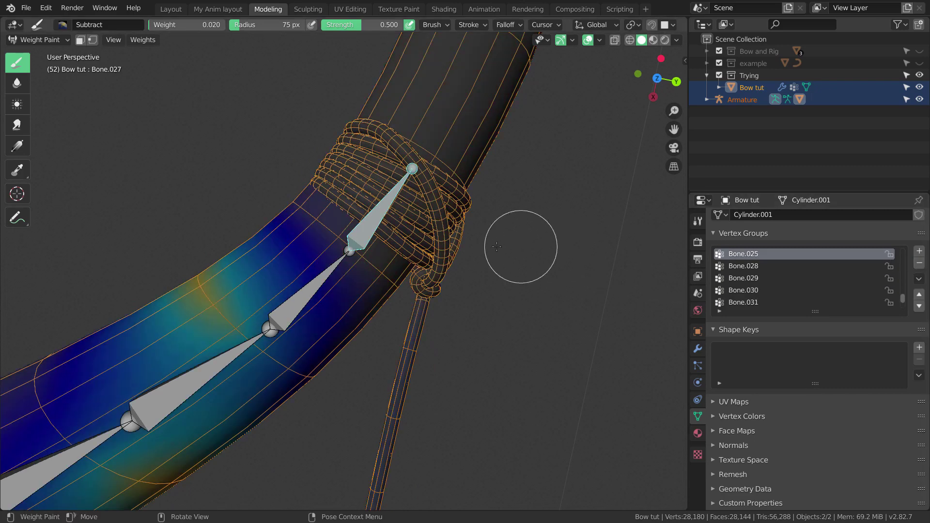
key(ctrl+z)
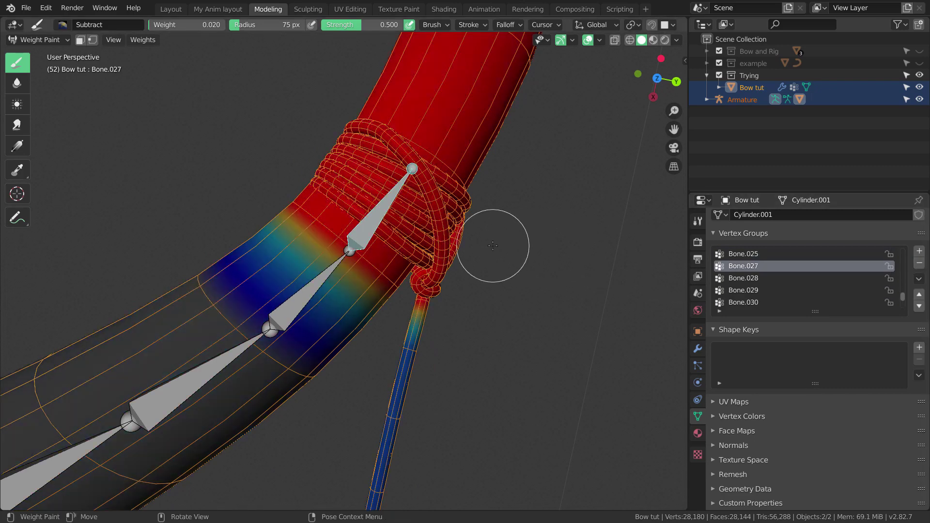
Duplicate the Bone.027 vertex group and delete the existing Bone.013 group
click(919, 281)
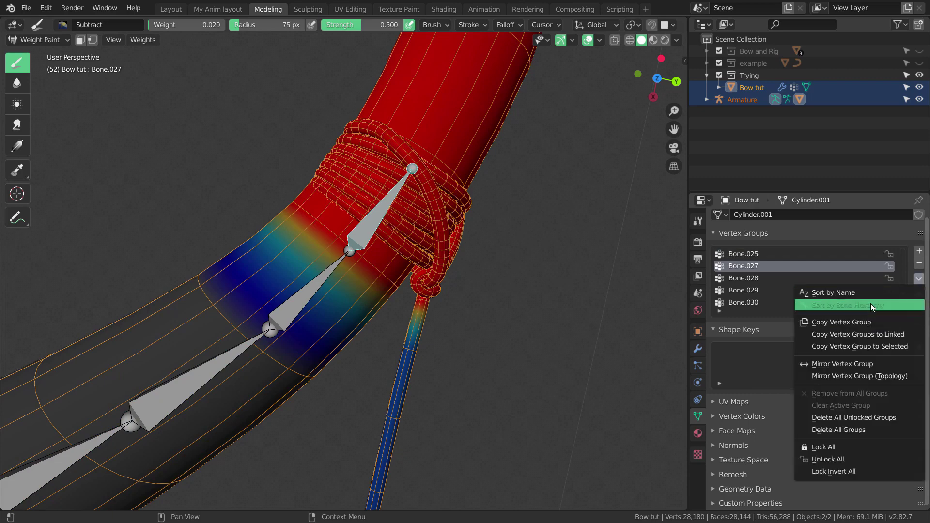
click(870, 322)
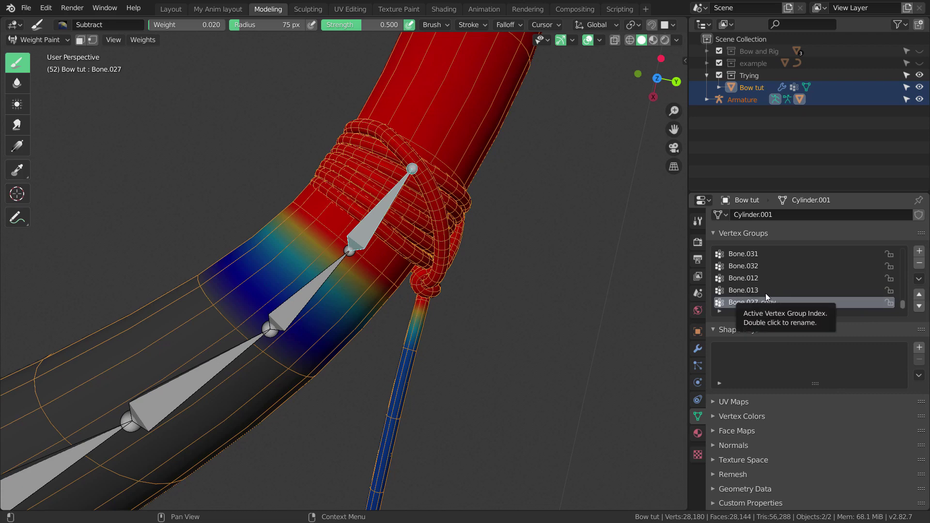
click(749, 291)
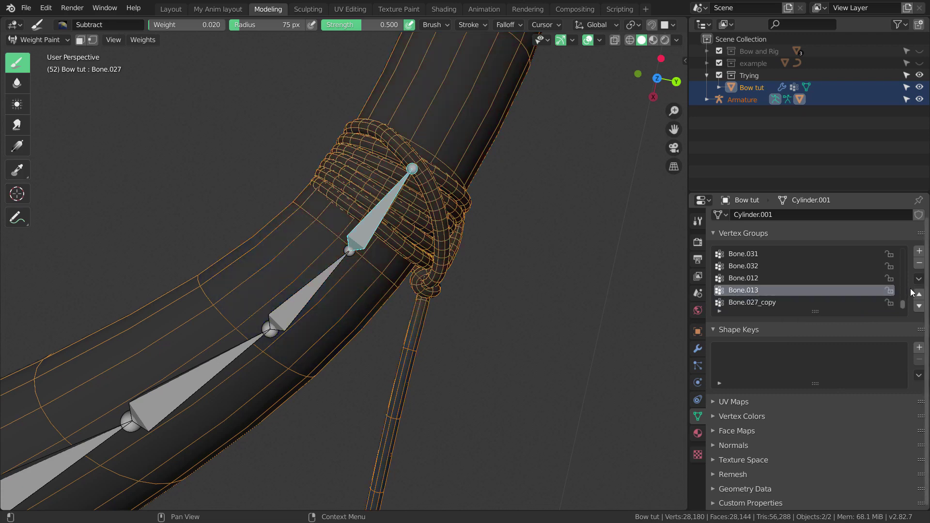
click(920, 264)
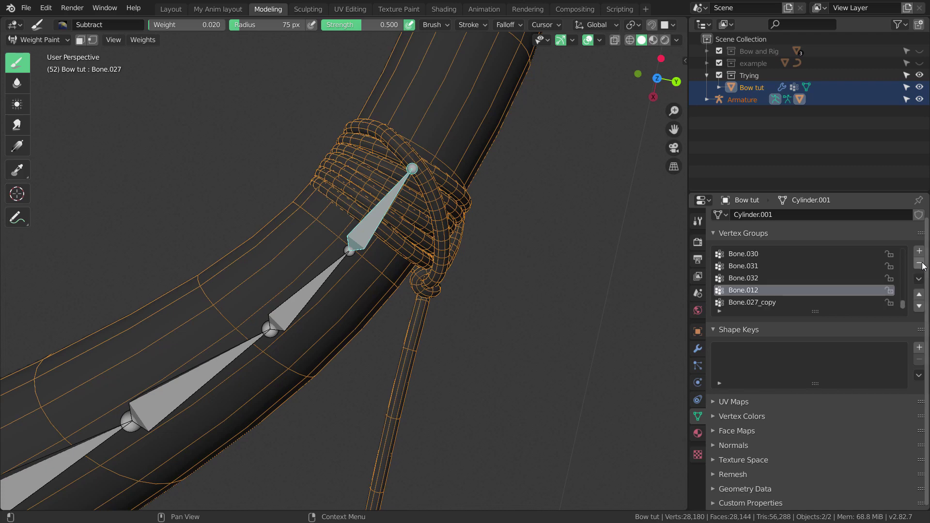
Rename the copied vertex group to Bone.013
click(766, 302)
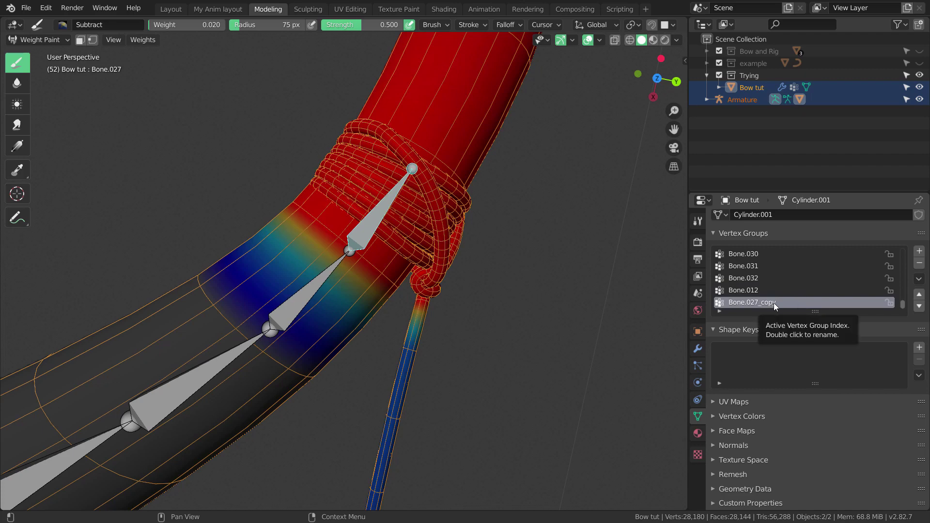
double_click(773, 303)
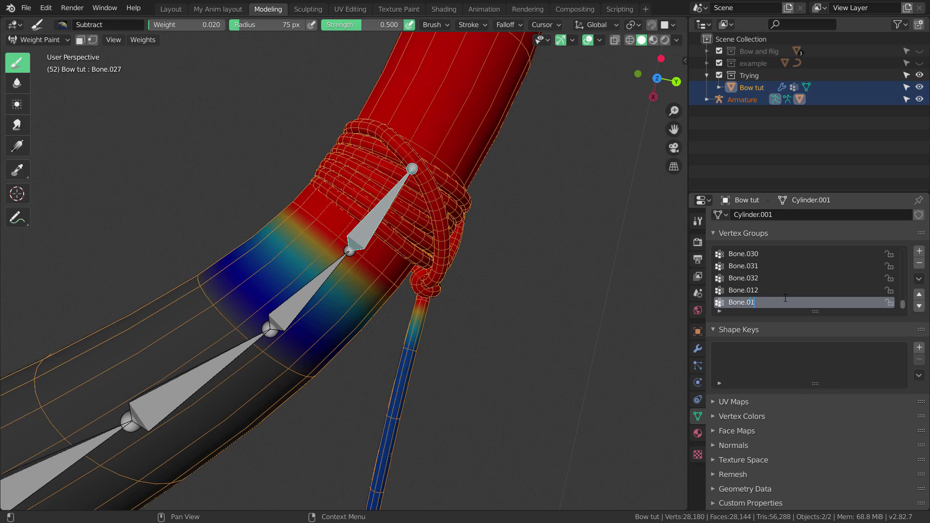
key(Return)
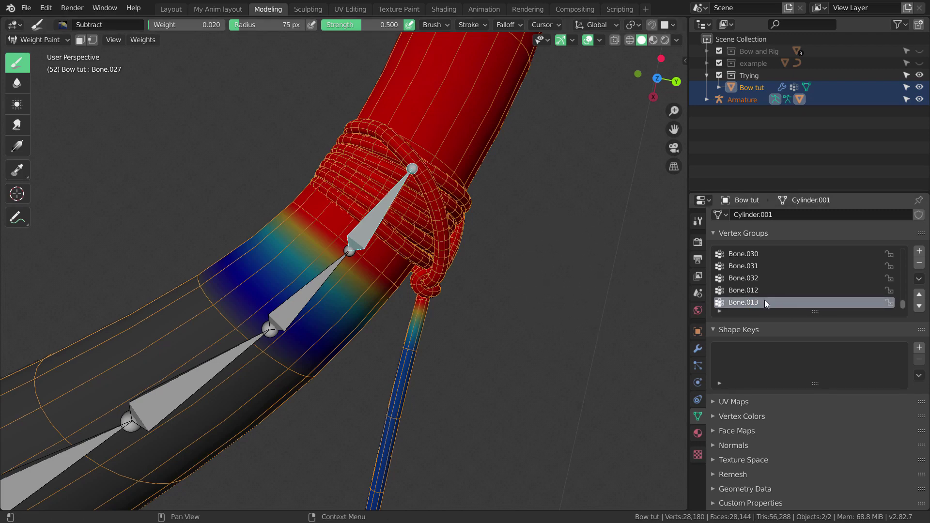
Mirror the weights of the new Bone.013 vertex group onto the opposite end of the bow
scroll(163, 112, down, 2)
shift+middle_drag(163, 115, 172, 136)
scroll(173, 135, up, 2)
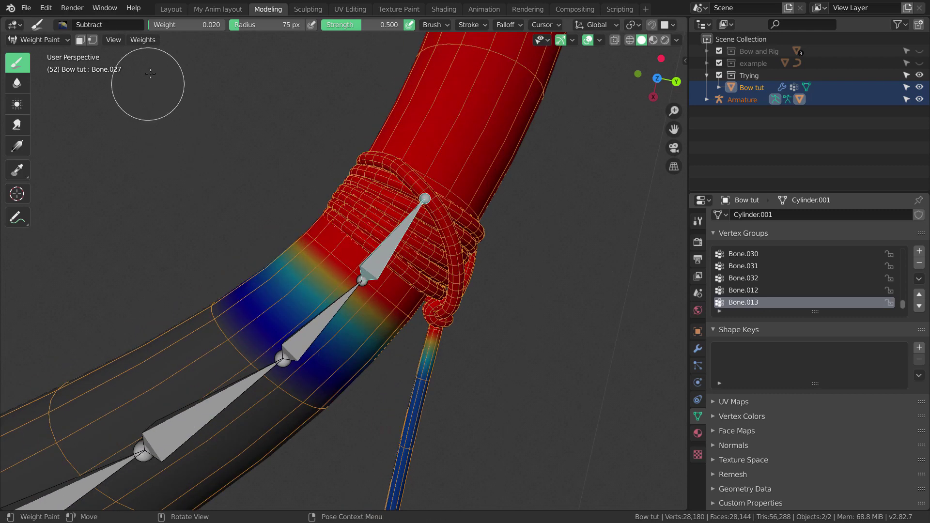
click(146, 39)
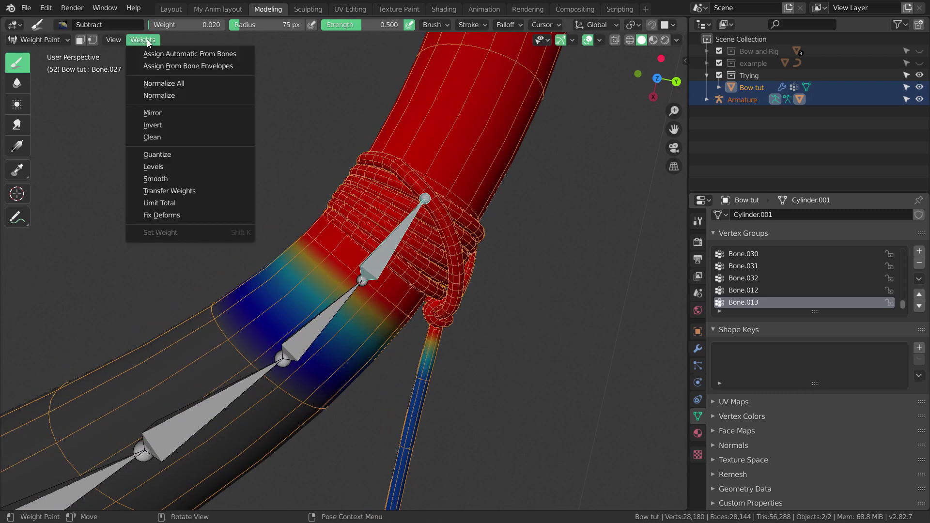
click(164, 112)
scroll(221, 205, down, 3)
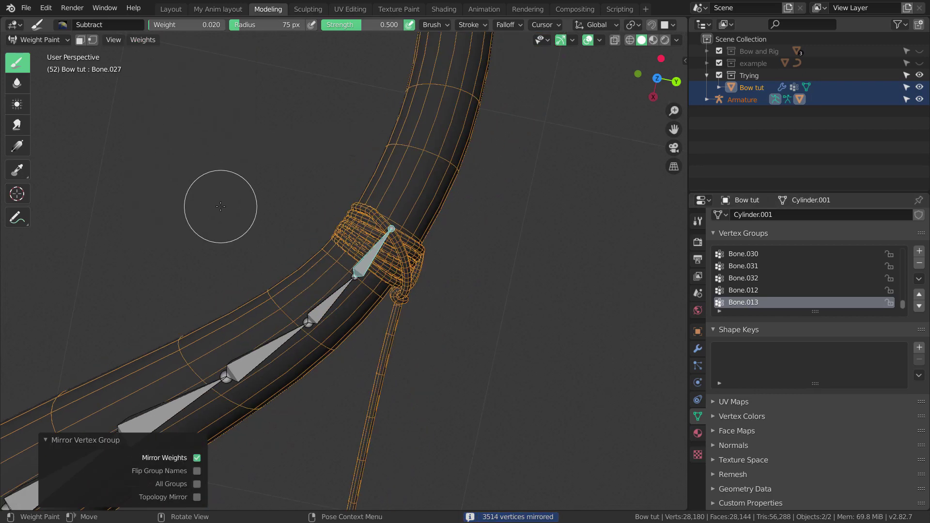
scroll(220, 207, up, 4)
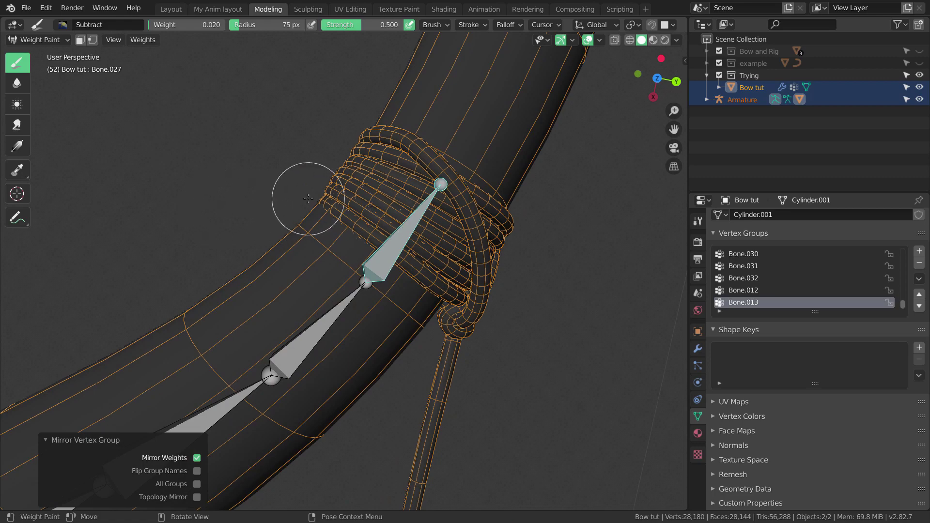
Examine the mirrored Bone.013 weights around the string wrap at the opposite end of the bow
scroll(311, 213, down, 5)
shift+middle_drag(334, 210, 335, 34)
scroll(359, 242, down, 3)
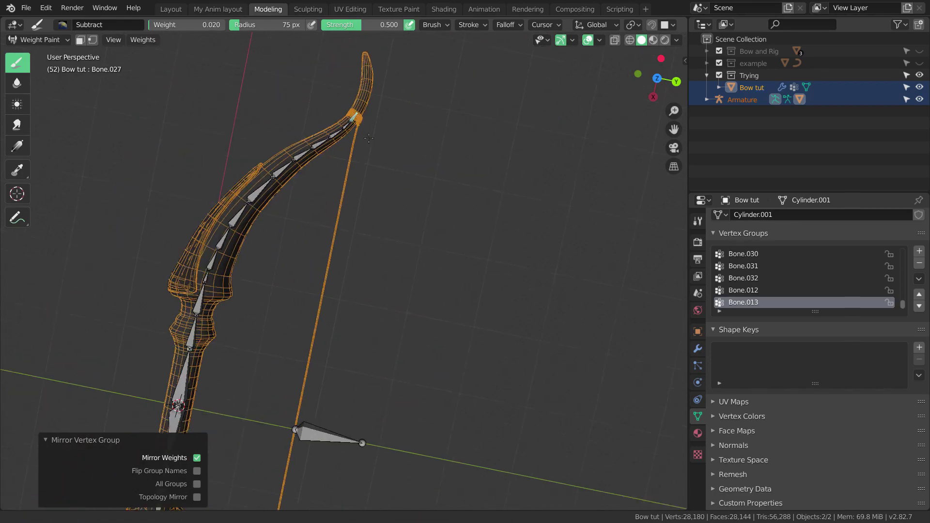
shift+middle_drag(360, 241, 373, 148)
middle_drag(374, 264, 393, 163)
scroll(389, 271, up, 1)
shift+middle_drag(386, 286, 419, 60)
scroll(378, 278, up, 1)
shift+middle_drag(335, 317, 360, 259)
scroll(329, 319, up, 4)
shift+middle_drag(315, 339, 429, 297)
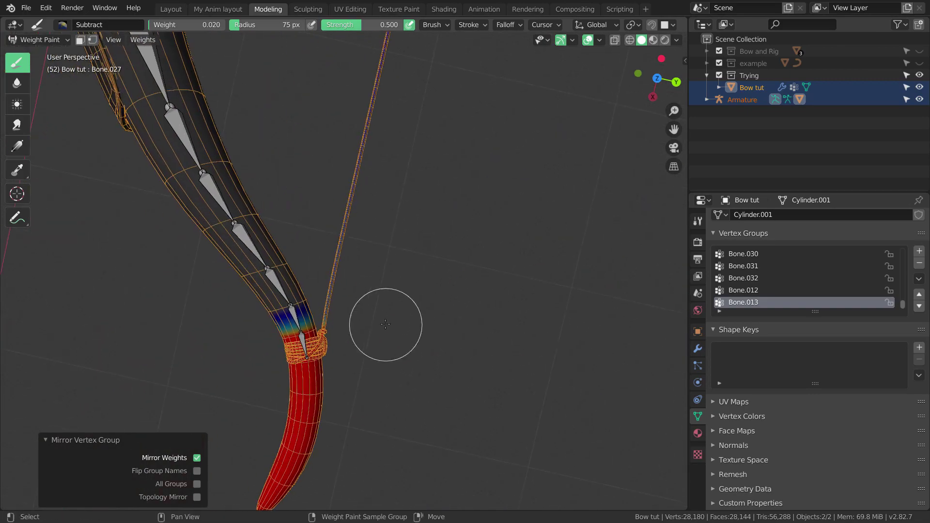
mouse_move(381, 348)
shift+middle_down()
mouse_move(397, 274)
mouse_move(399, 291)
shift+middle_up()
scroll(396, 272, up, 4)
scroll(398, 294, up, 2)
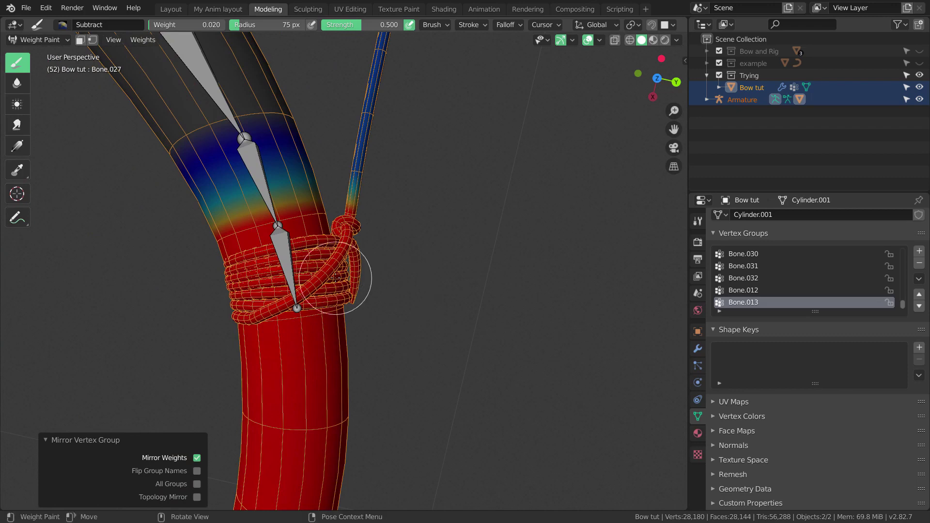
Test the deformation at the limb tip with a trial rotation of Bone.013, and cancel the rotation
ctrl+click(280, 258)
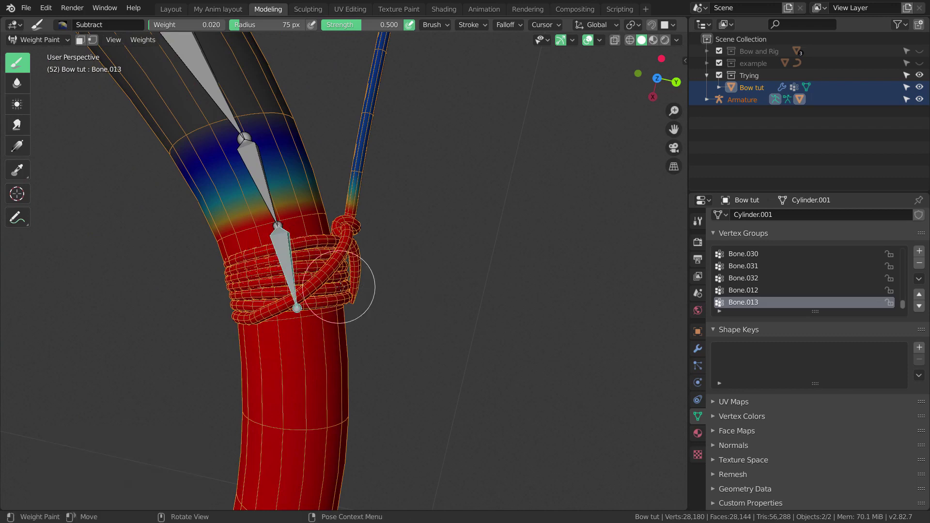
scroll(400, 312, down, 2)
key(r)
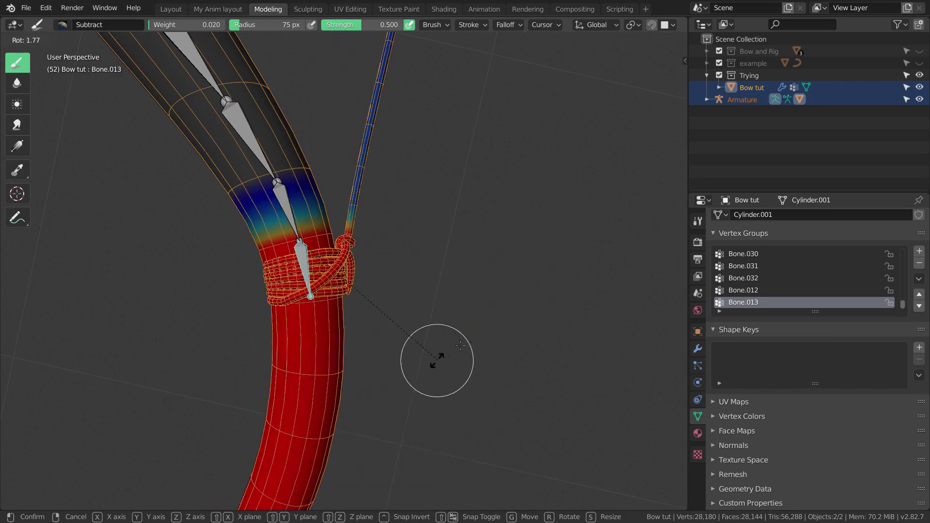
right_click(520, 309)
shift+middle_drag(460, 241, 461, 330)
scroll(461, 334, up, 2)
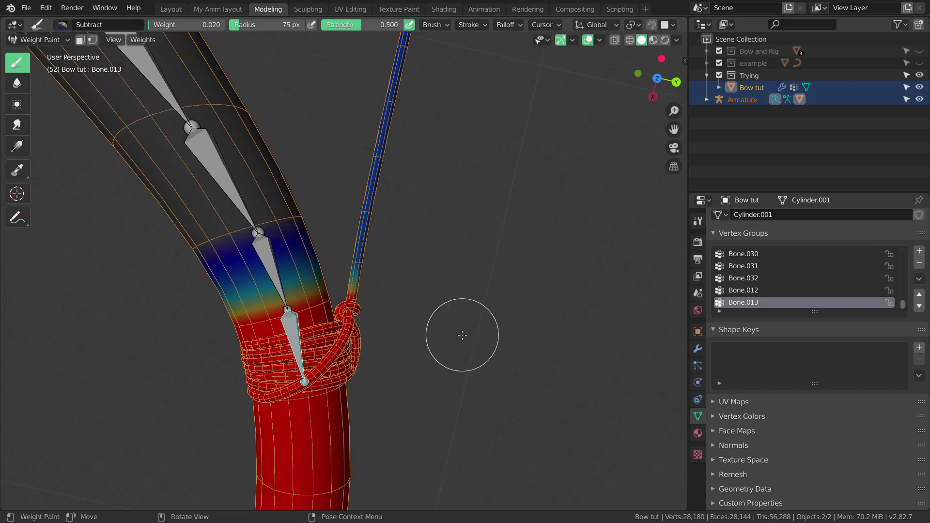
Display the weights of Bone.012, the bone just before the limb's tip bone
scroll(350, 269, down, 1)
ctrl+middle_drag(335, 271, 332, 238)
ctrl+click(252, 263)
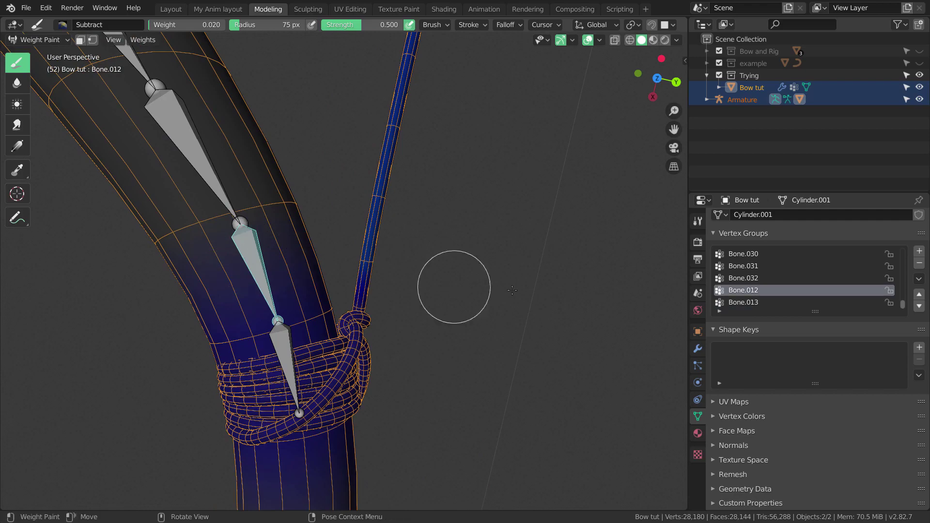
Return to the other limb's string wrap and display the weights of its tip bone, Bone.027
ctrl+middle_drag(489, 276, 489, 339)
shift+middle_drag(492, 234, 470, 271)
shift+middle_drag(471, 198, 443, 377)
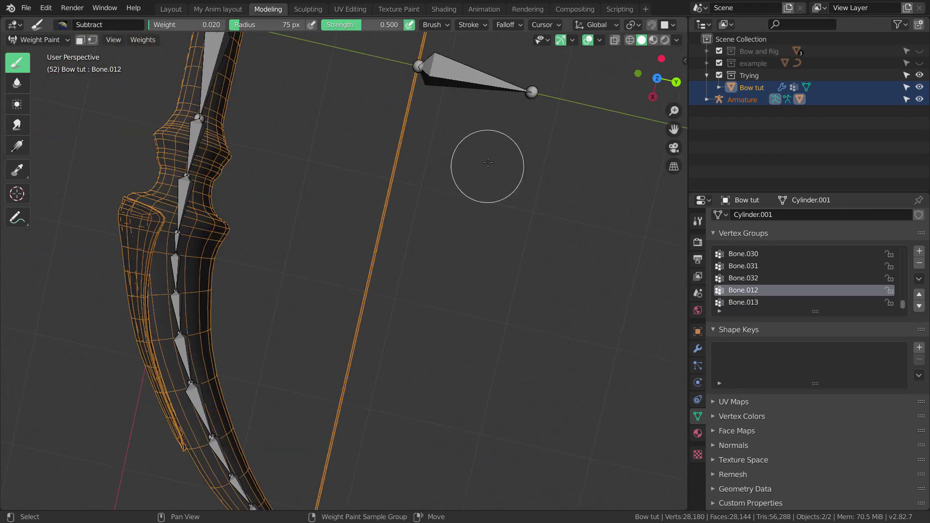
shift+middle_drag(488, 166, 450, 409)
shift+middle_drag(453, 138, 406, 474)
scroll(423, 339, down, 3)
ctrl+middle_drag(407, 450, 410, 271)
shift+middle_drag(416, 315, 357, 297)
shift+middle_drag(445, 280, 410, 273)
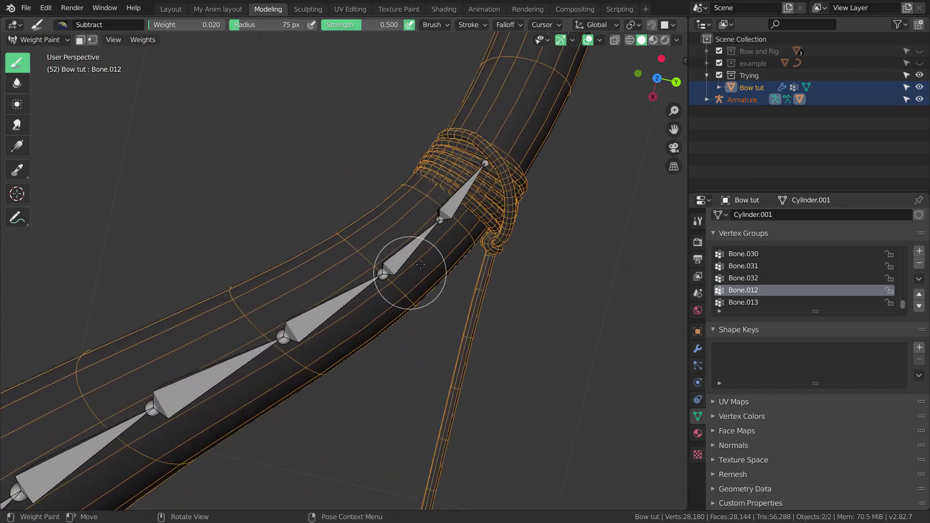
ctrl+click(457, 197)
scroll(475, 283, down, 4)
shift+middle_drag(481, 299, 434, 311)
scroll(488, 300, up, 2)
scroll(475, 284, down, 1)
scroll(477, 271, up, 3)
scroll(434, 312, up, 2)
scroll(434, 312, up, 2)
shift+middle_drag(329, 265, 286, 308)
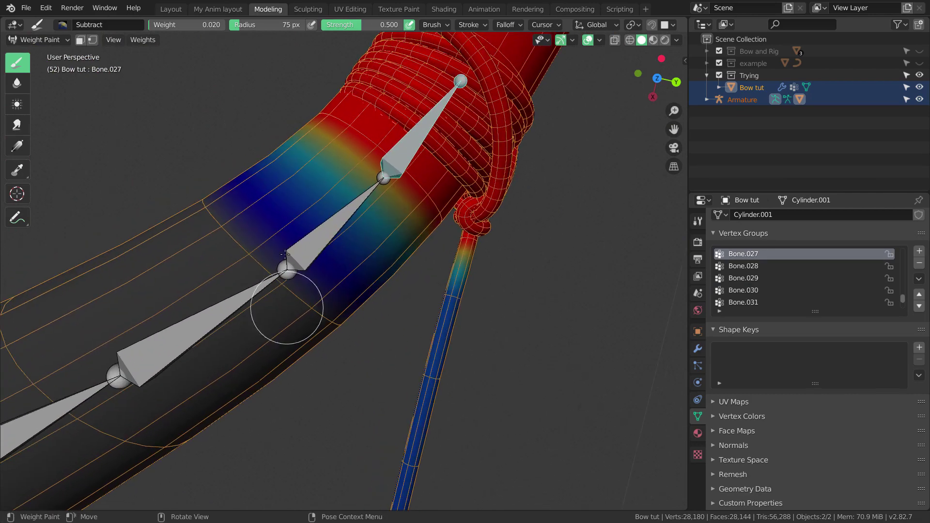
Duplicate the Bone.026 vertex group and delete the existing Bone.012 group
ctrl+click(321, 239)
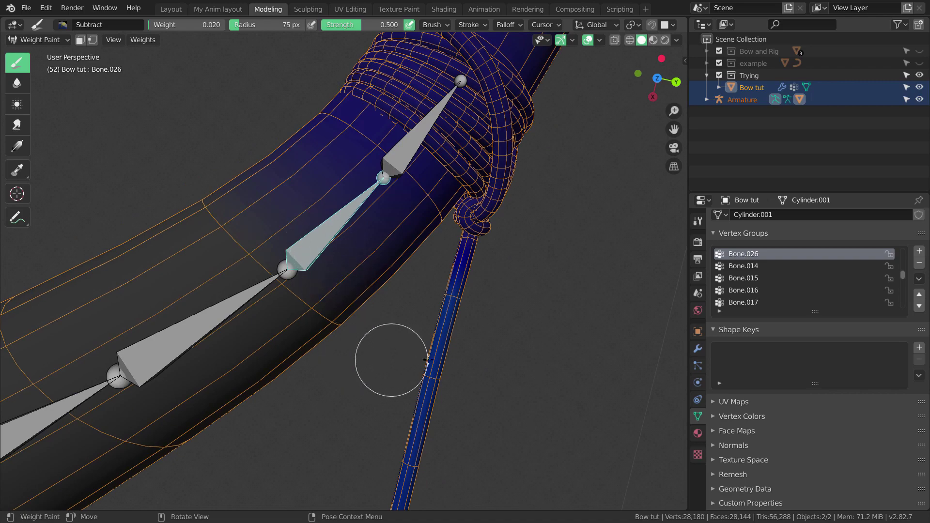
middle_drag(492, 366, 455, 341)
shift+middle_drag(473, 269, 463, 352)
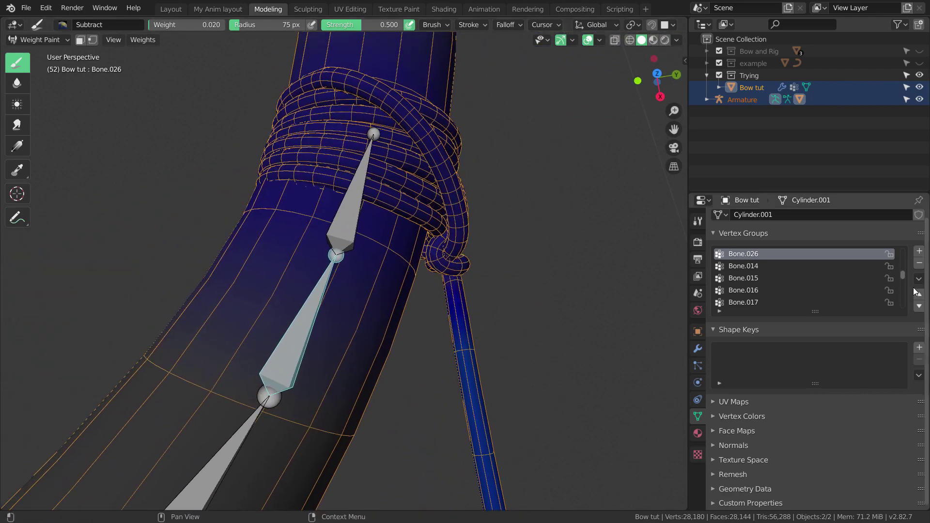
click(919, 280)
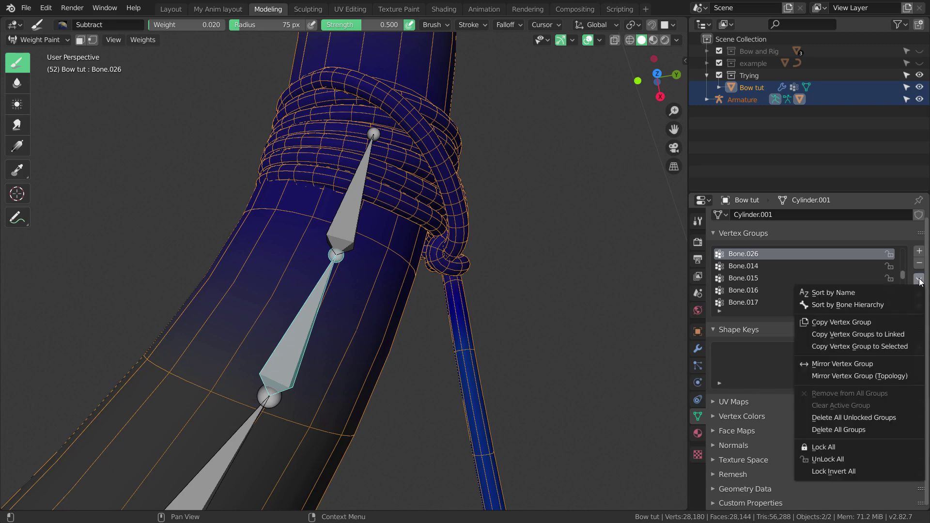
click(864, 322)
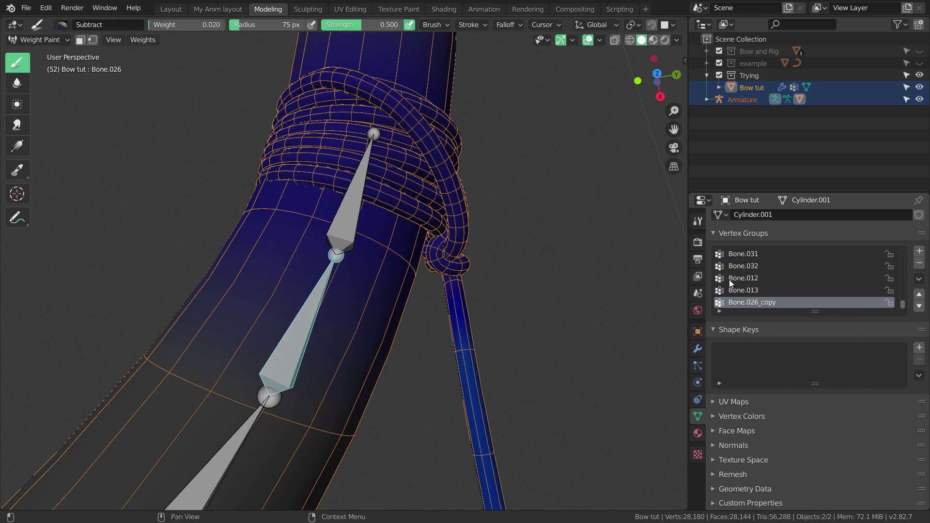
click(750, 278)
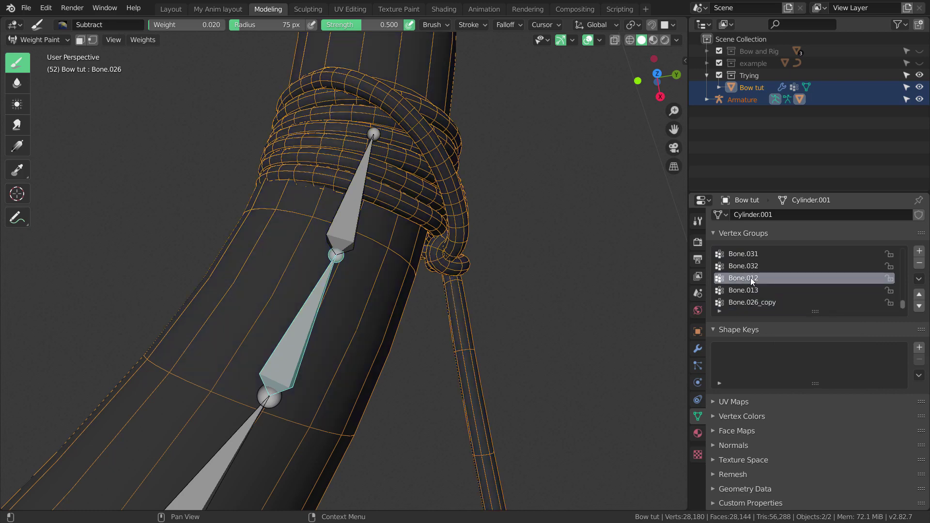
click(918, 264)
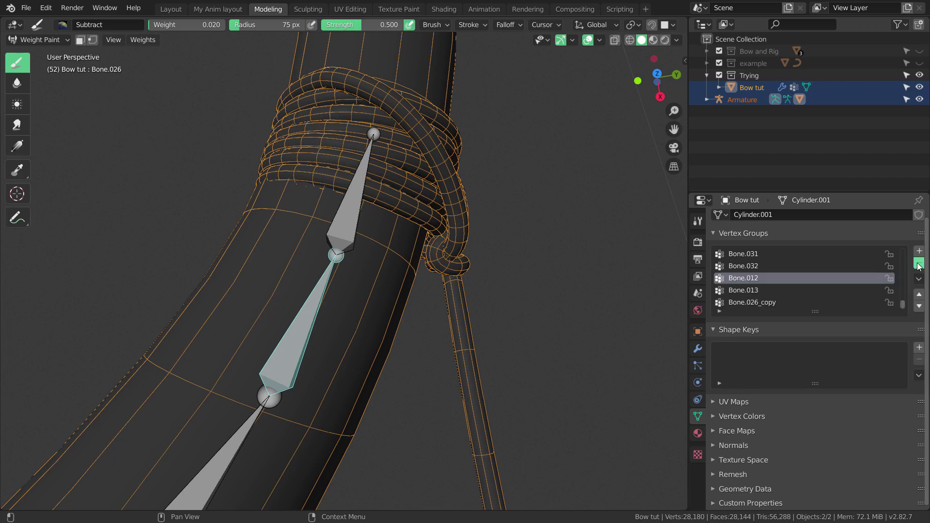
Rename the Bone.026_copy vertex group to Bone.012 and mirror its weights onto the opposite end of the bow
click(772, 301)
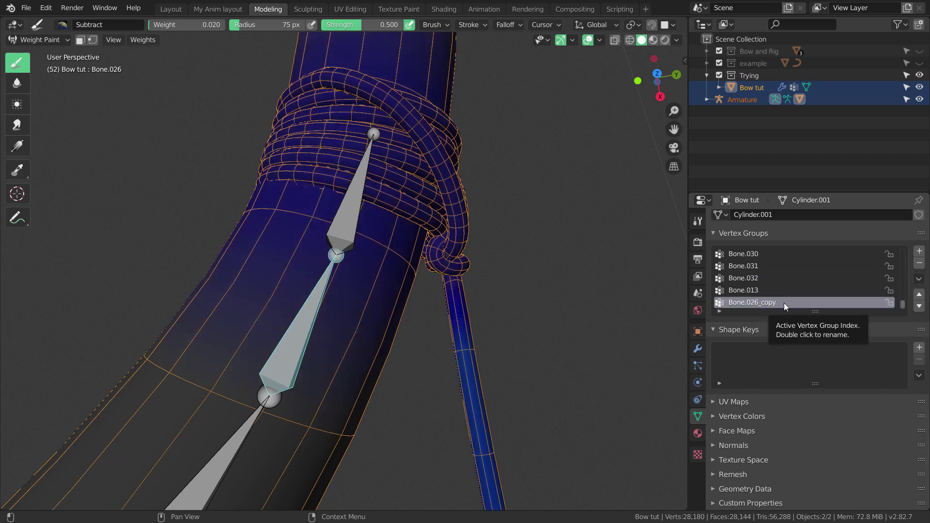
double_click(784, 303)
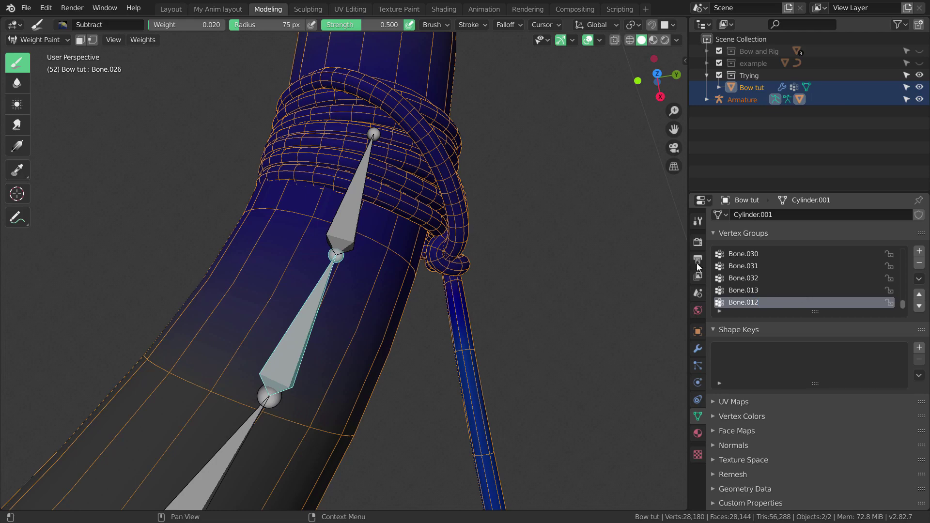
scroll(457, 140, down, 5)
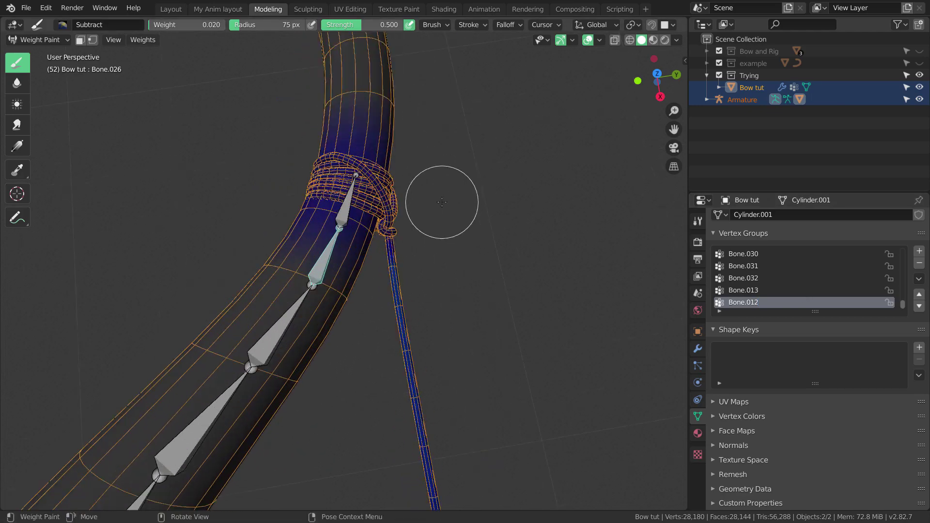
scroll(441, 202, up, 4)
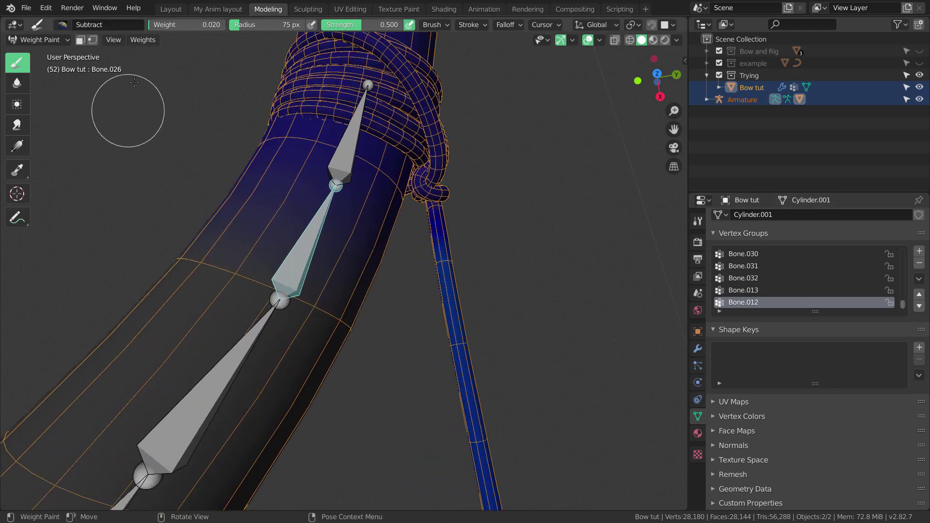
click(144, 39)
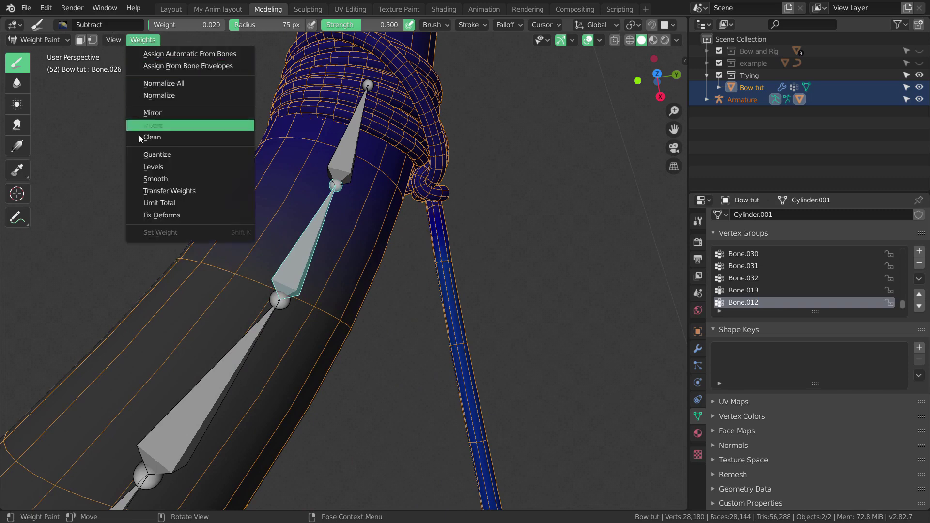
click(164, 113)
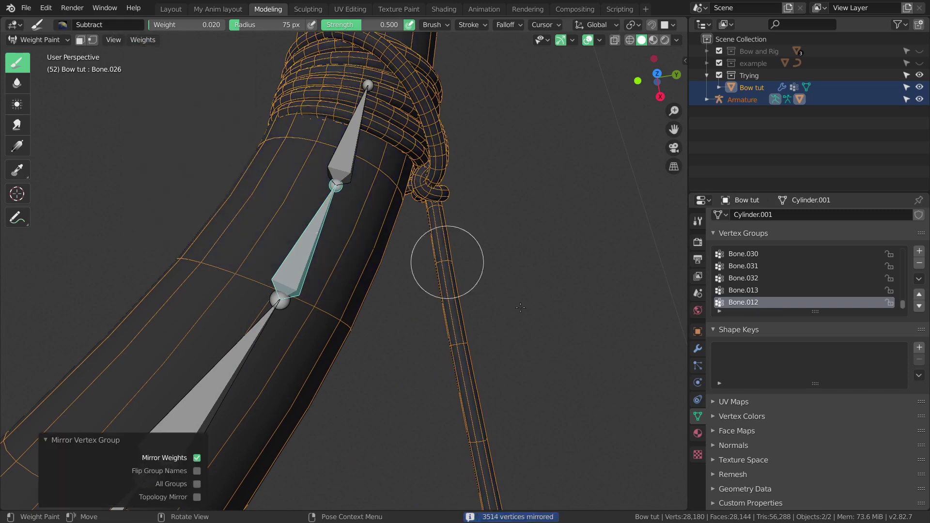
Inspect the mirrored Bone.012 weights around the opposite limb's string wrap
scroll(445, 259, down, 5)
scroll(485, 245, down, 4)
shift+middle_drag(443, 261, 447, 116)
shift+middle_drag(463, 334, 438, 138)
shift+middle_drag(460, 314, 438, 150)
shift+middle_drag(460, 310, 441, 174)
shift+middle_drag(464, 349, 438, 218)
scroll(461, 242, up, 10)
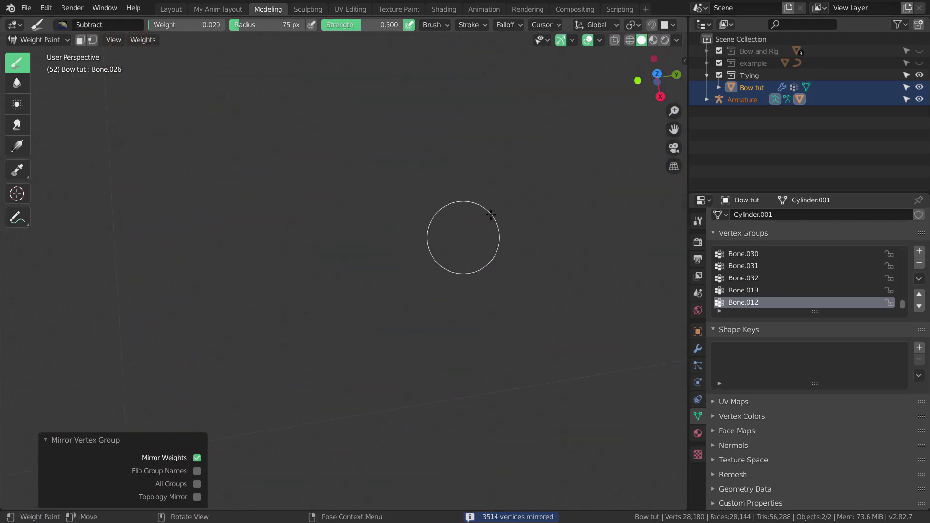
scroll(415, 279, down, 7)
scroll(417, 282, up, 4)
shift+middle_drag(420, 283, 458, 283)
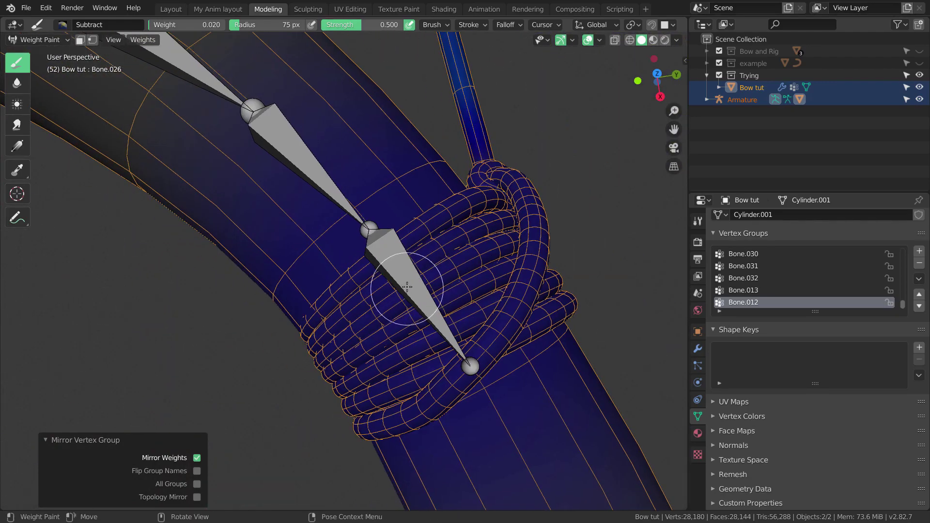
Compare the weights of Bone.013 and Bone.012 by selecting each bone in turn
ctrl+click(408, 277)
scroll(425, 276, down, 11)
scroll(384, 270, up, 3)
scroll(332, 225, up, 2)
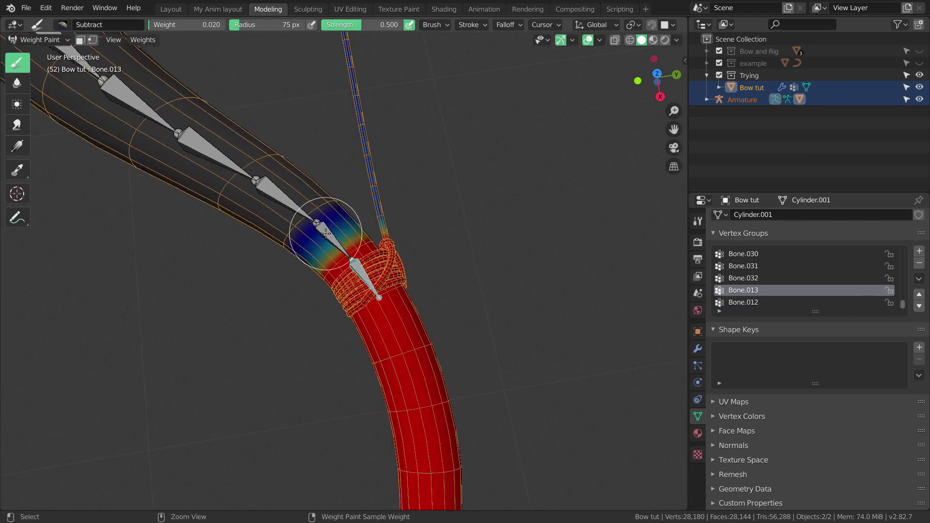
ctrl+click(394, 270)
scroll(437, 278, up, 4)
scroll(435, 274, down, 7)
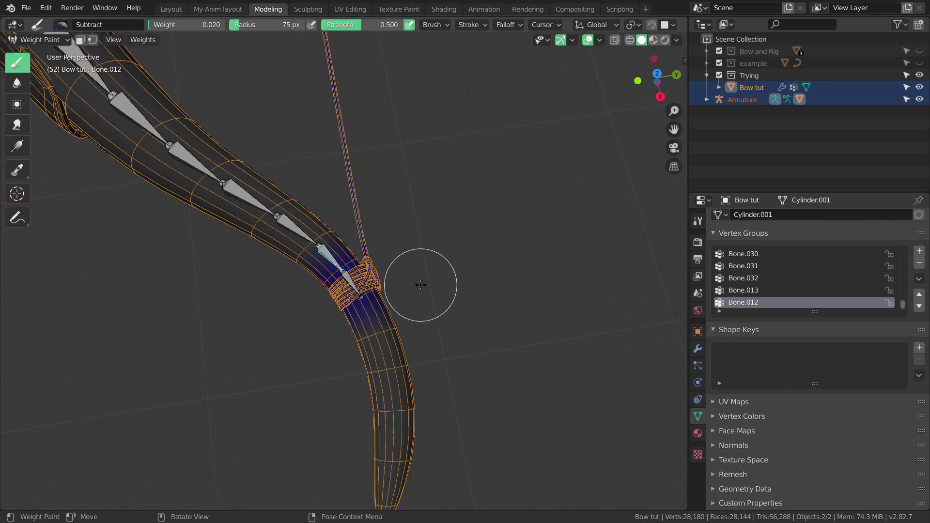
scroll(415, 276, up, 6)
Select Bone.013 again, try rotating it to check the tip's deformation, and cancel the rotation
ctrl+click(412, 310)
scroll(465, 305, down, 4)
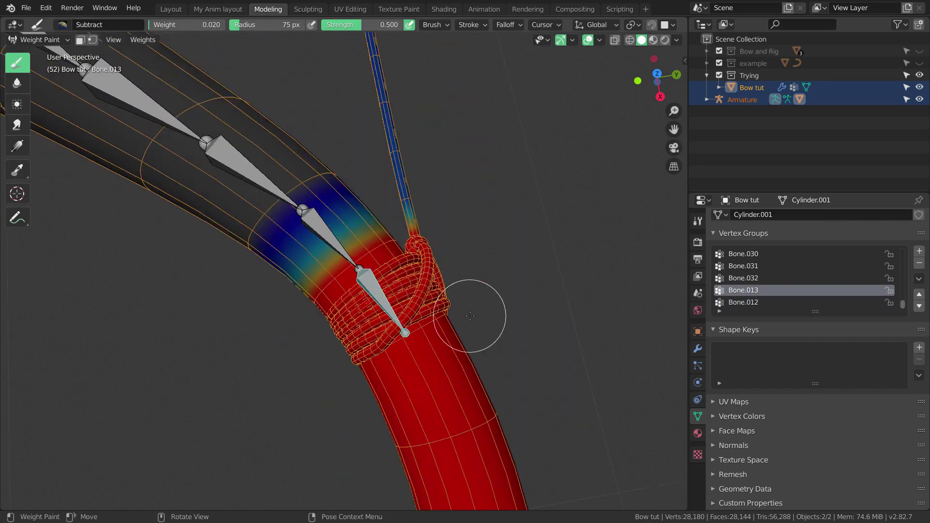
key(r)
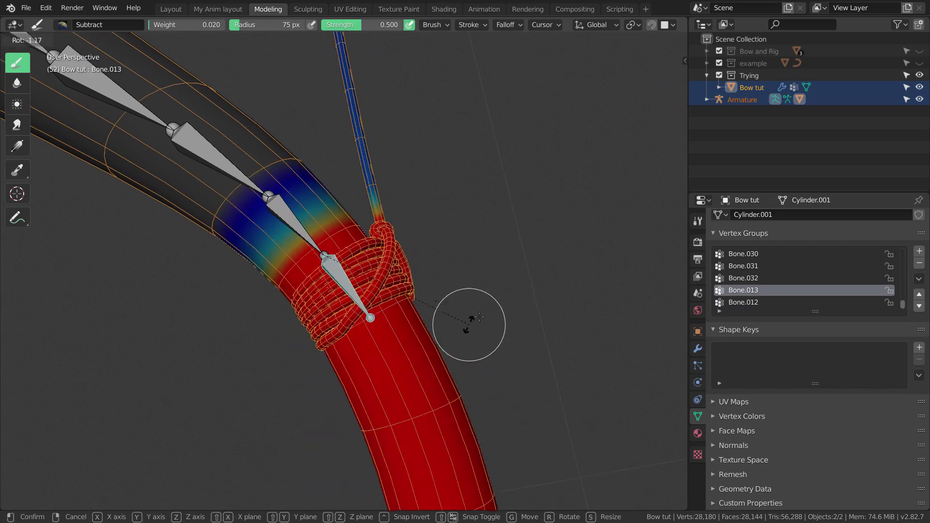
right_click(494, 320)
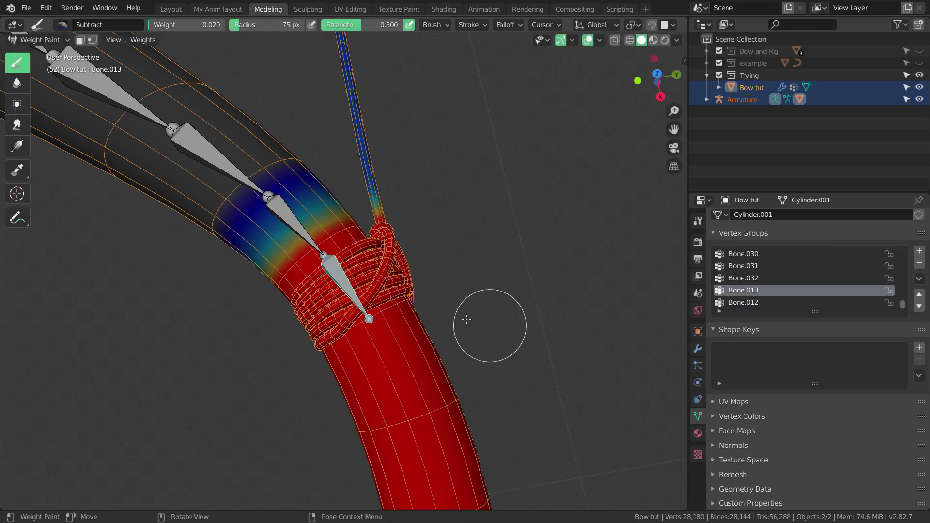
scroll(451, 302, down, 5)
scroll(418, 283, up, 9)
scroll(422, 285, down, 9)
scroll(426, 289, up, 5)
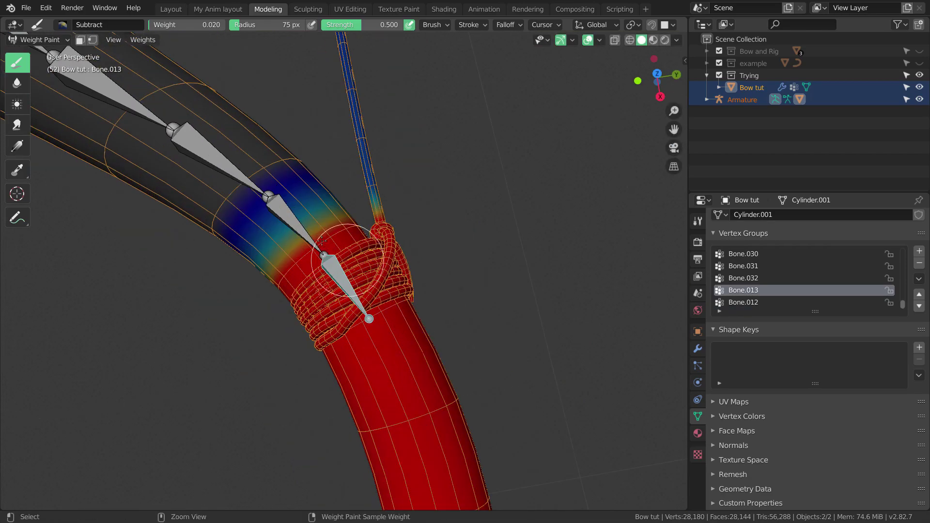
Check how Bone.012 bends the limb and string wrap with a trial rotation, and cancel it
ctrl+click(288, 217)
key(r)
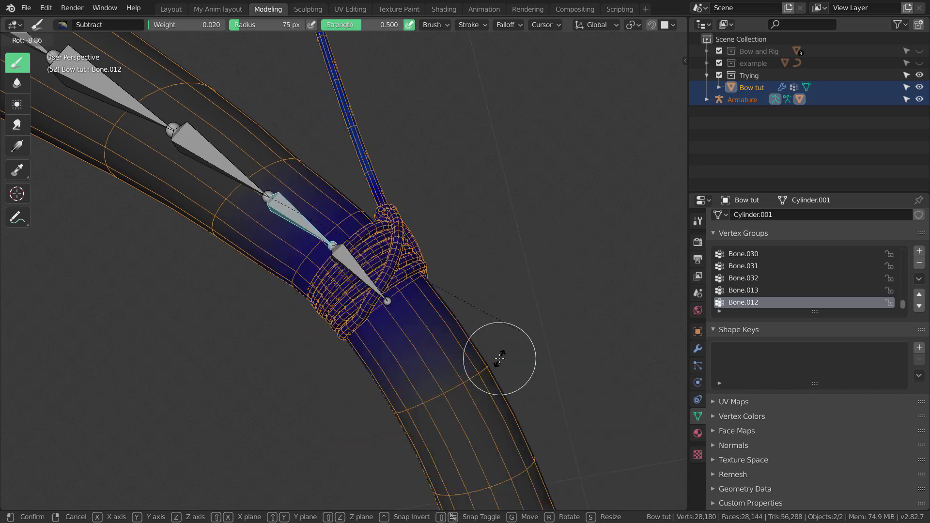
right_click(498, 365)
Return to the other limb's string wrap, test its deformation by rotating Bone.027, and cancel the rotation
scroll(492, 339, down, 8)
scroll(479, 346, up, 2)
scroll(477, 339, down, 5)
shift+middle_drag(464, 237, 446, 361)
scroll(448, 339, up, 6)
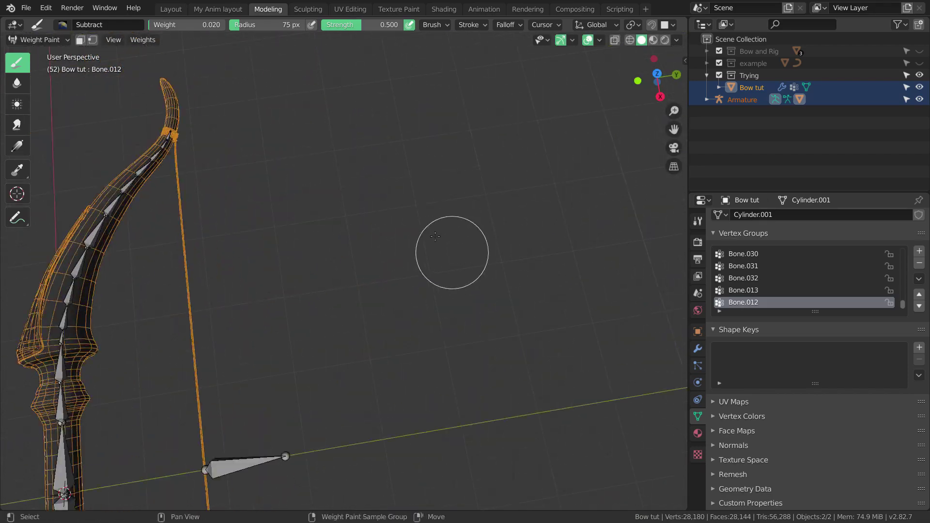
shift+middle_drag(452, 254, 552, 361)
scroll(551, 361, up, 3)
shift+middle_drag(442, 342, 478, 296)
scroll(436, 291, up, 4)
mouse_move(409, 264)
shift+middle_down()
mouse_move(412, 352)
mouse_move(419, 313)
mouse_move(314, 223)
shift+middle_up()
scroll(422, 334, up, 3)
scroll(314, 224, up, 2)
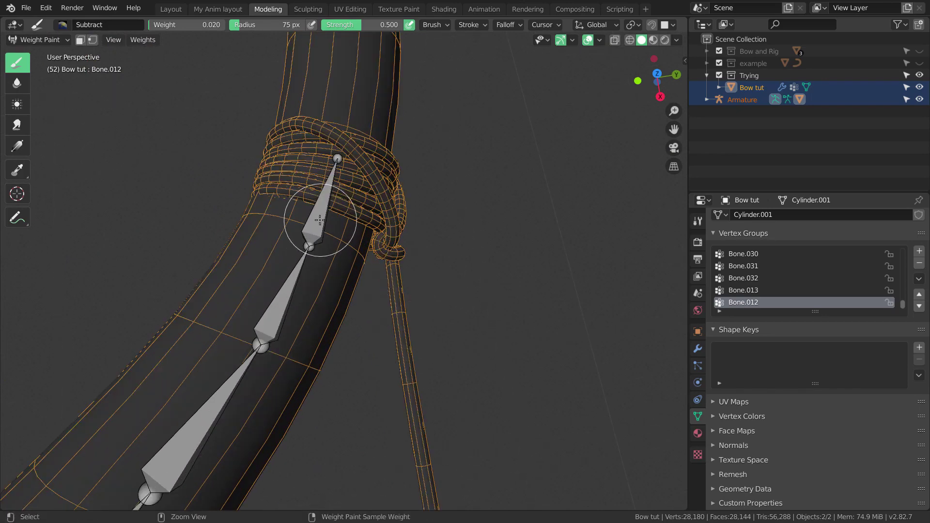
ctrl+click(320, 219)
key(r)
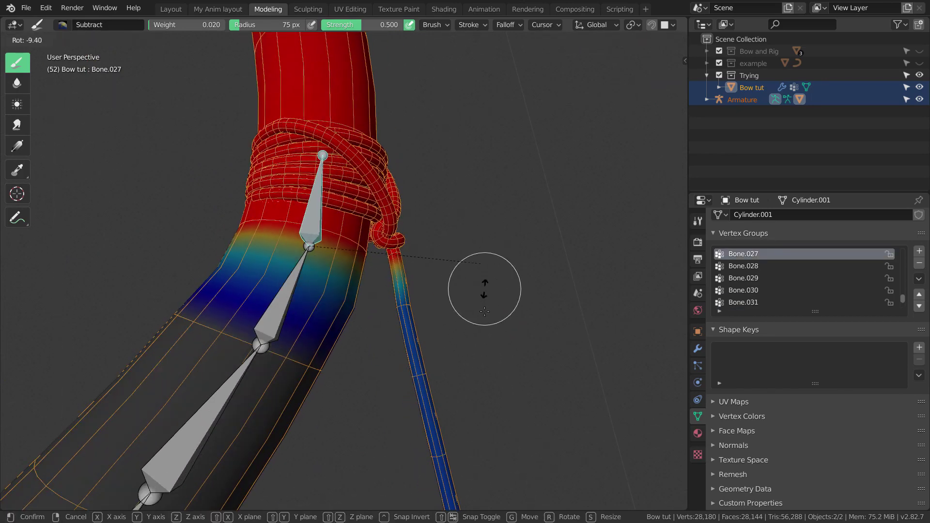
right_click(487, 301)
scroll(470, 317, down, 3)
shift+middle_drag(468, 316, 464, 273)
scroll(463, 271, up, 3)
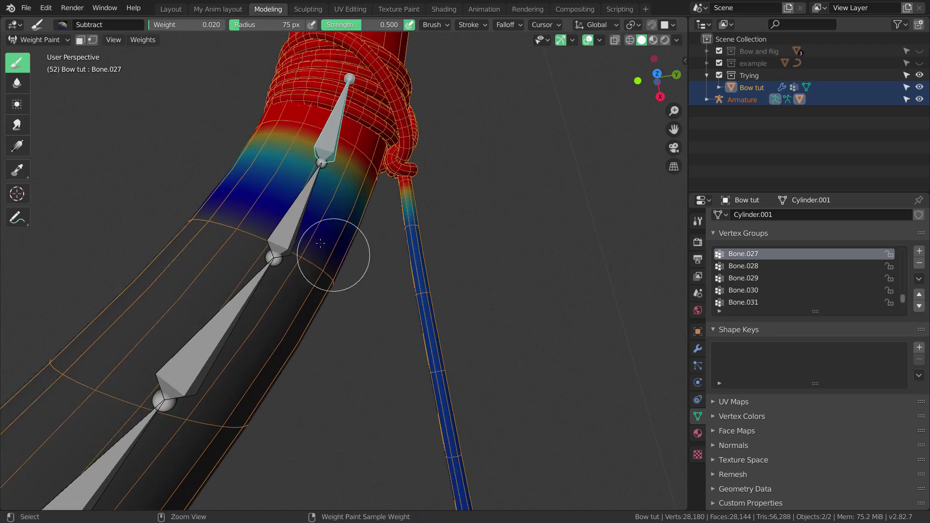
Select Bone.026 below the string wrap, check its influence with a trial rotation, and cancel it
ctrl+click(295, 224)
key(r)
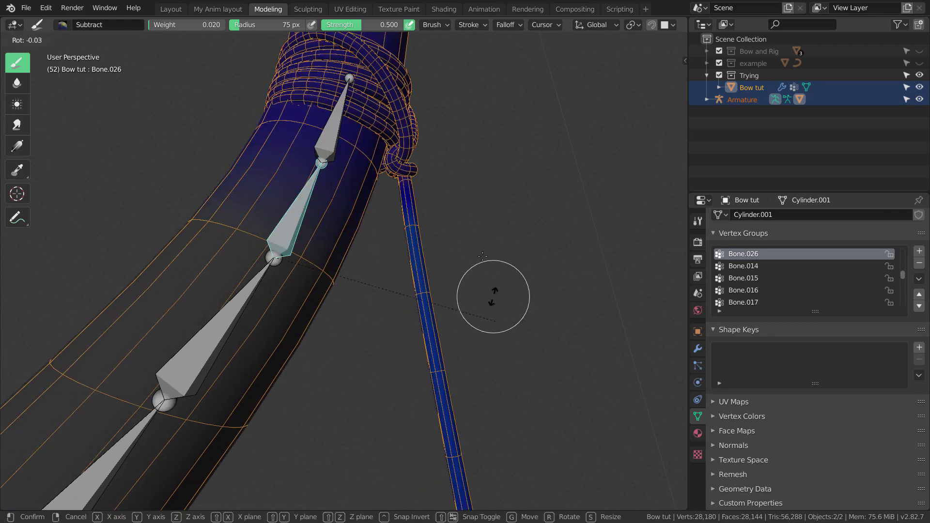
right_click(486, 294)
Select Bone.021 in the middle of the limb, give it a brief trial rotation, and cancel it
scroll(481, 308, down, 6)
scroll(460, 255, down, 2)
shift+middle_drag(476, 353, 460, 264)
scroll(459, 267, down, 2)
shift+middle_drag(462, 330, 454, 257)
scroll(455, 271, down, 2)
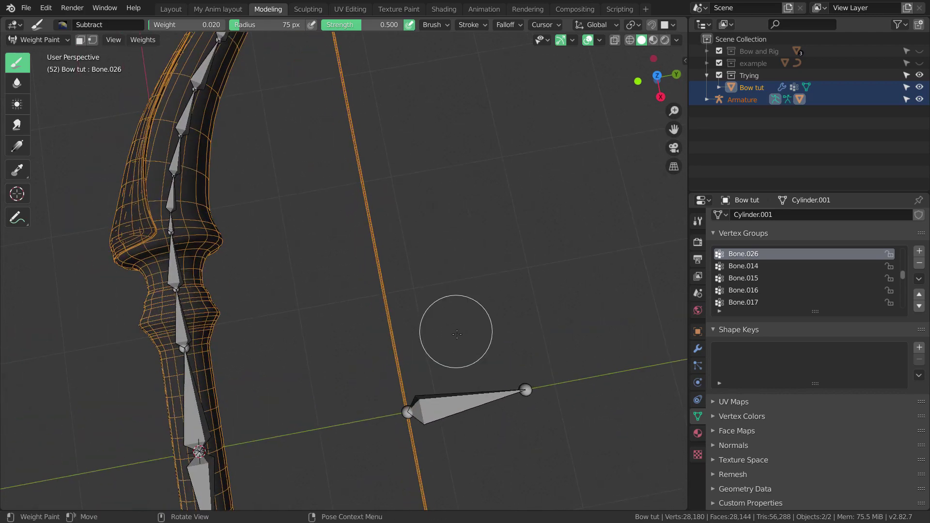
scroll(450, 329, down, 4)
scroll(436, 310, up, 4)
shift+middle_drag(442, 334, 423, 301)
scroll(436, 290, down, 4)
scroll(429, 286, up, 3)
scroll(421, 276, down, 3)
scroll(423, 298, up, 3)
middle_drag(422, 296, 359, 300)
scroll(425, 278, down, 1)
scroll(455, 267, up, 2)
scroll(394, 295, up, 2)
middle_drag(356, 292, 424, 290)
ctrl+click(342, 259)
scroll(391, 305, up, 2)
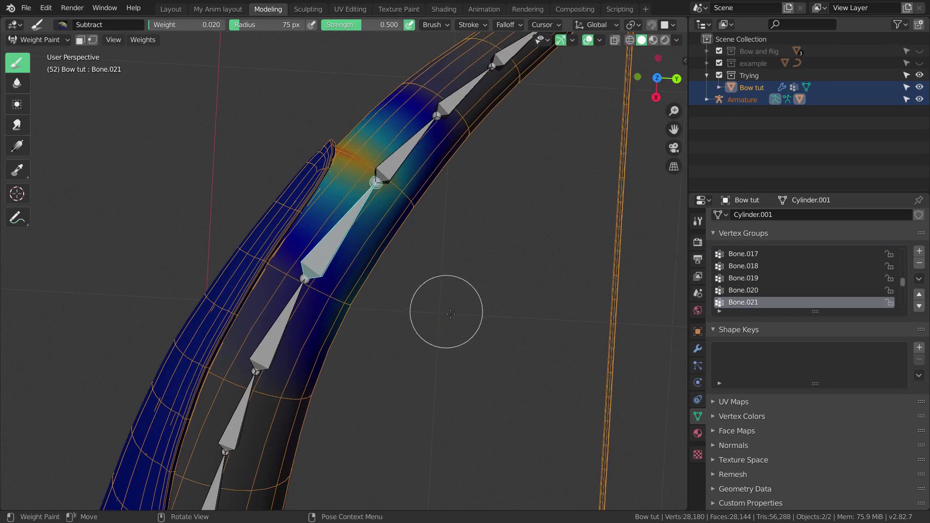
key(r)
right_click(447, 318)
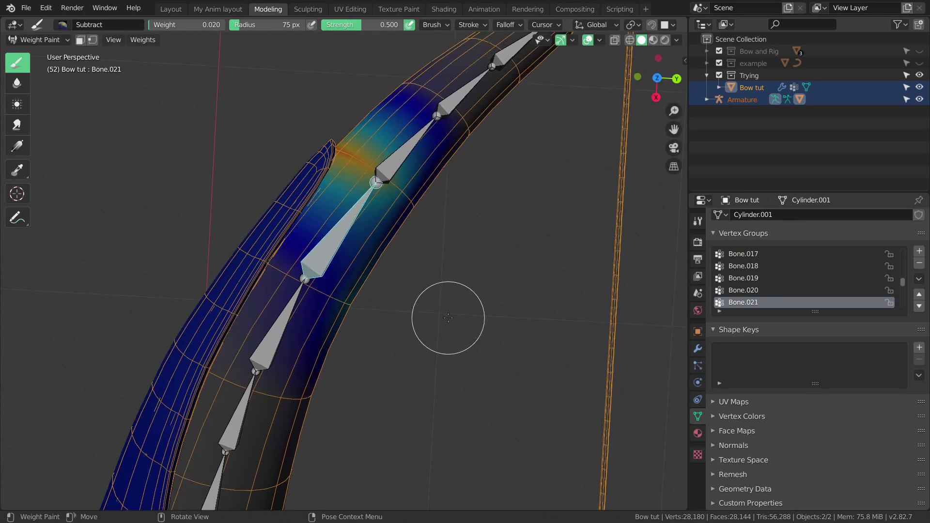
Test how the whole limb bends by rotating Bone.021 in both directions, cancelling each trial rotation
scroll(446, 320, down, 4)
key(r)
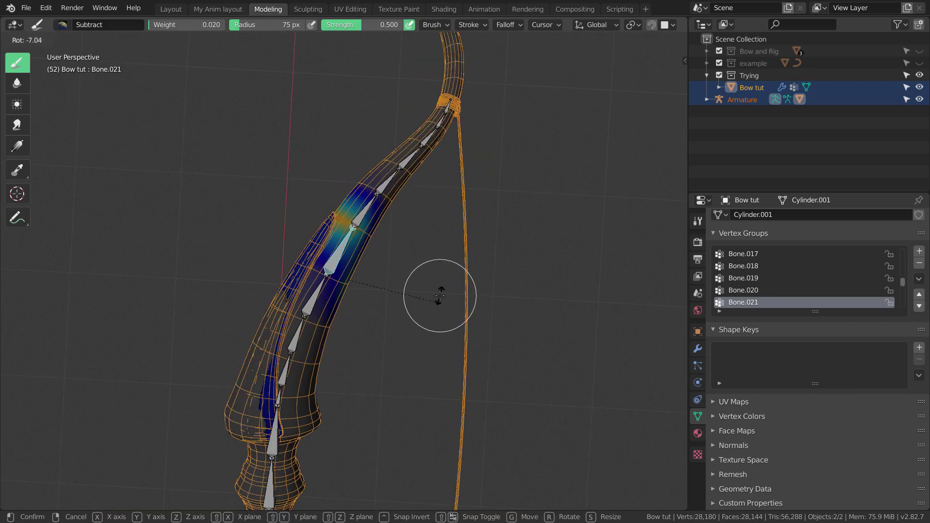
right_click(437, 328)
key(r)
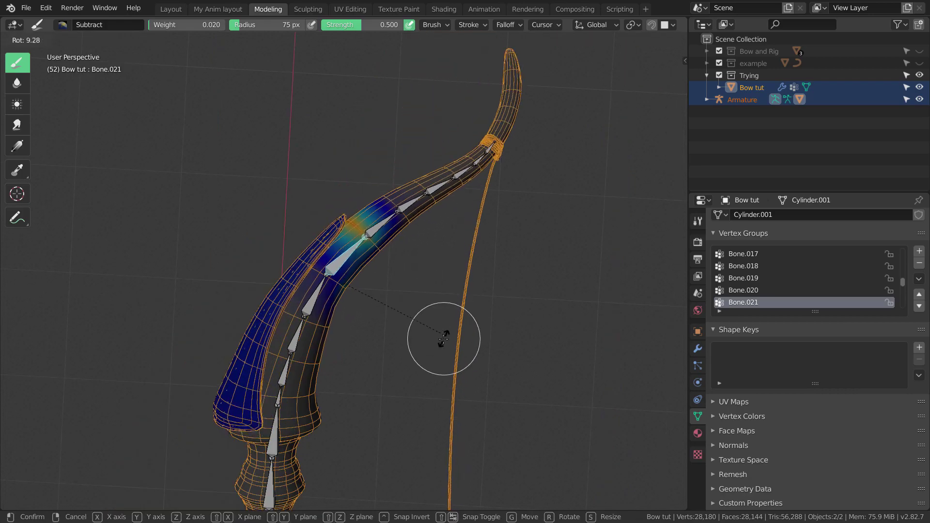
click(434, 333)
Select Bone.022, the next bone towards the tip, test the limb's bend with a trial rotation, and cancel it
shift+middle_drag(427, 340, 414, 281)
scroll(421, 287, up, 2)
shift+middle_drag(417, 230, 399, 335)
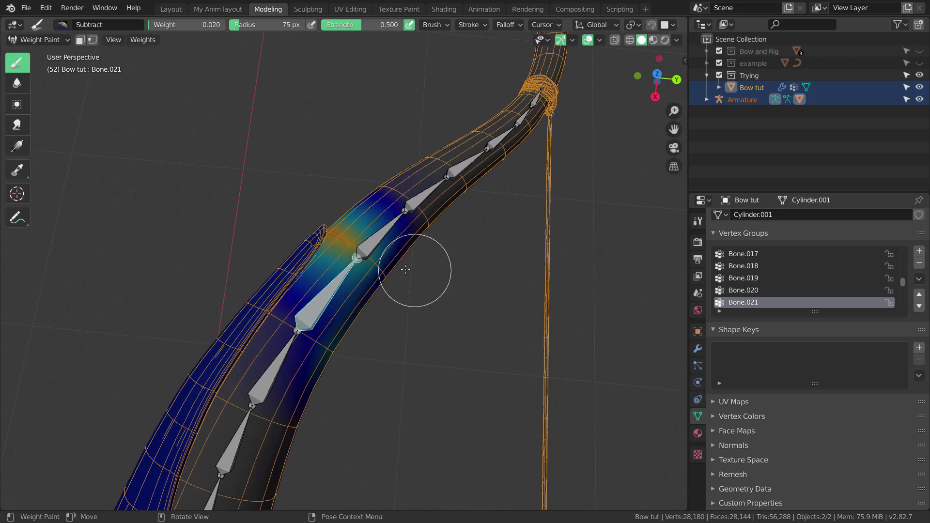
ctrl+click(386, 239)
key(r)
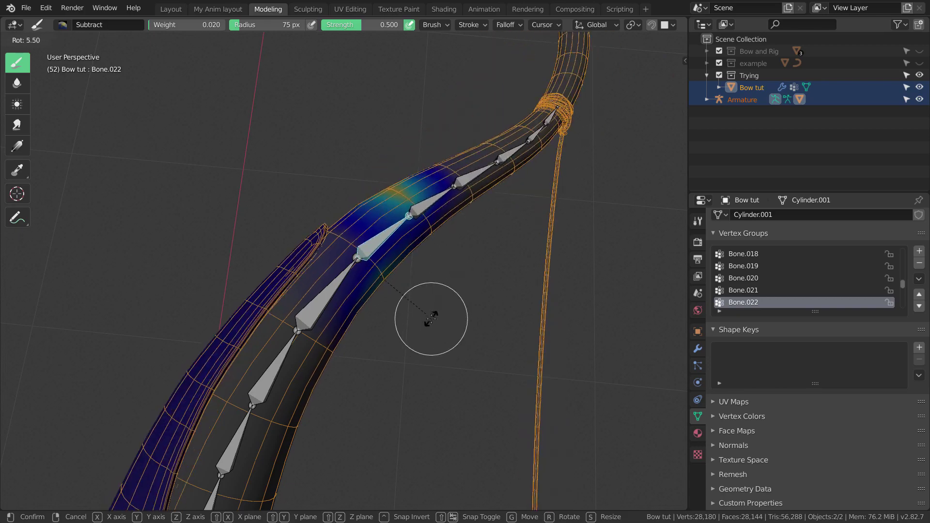
right_click(430, 322)
Switch the bow mesh from Weight Paint to Edit Mode and set the selection mode to edges
scroll(441, 335, down, 4)
scroll(429, 279, up, 2)
shift+middle_drag(443, 339, 416, 382)
scroll(432, 288, up, 2)
scroll(429, 337, up, 1)
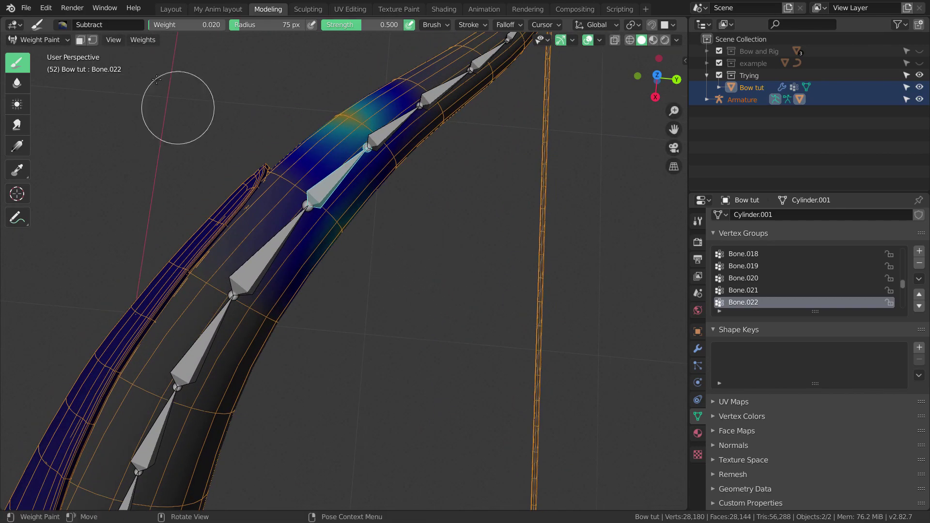
click(67, 39)
click(52, 69)
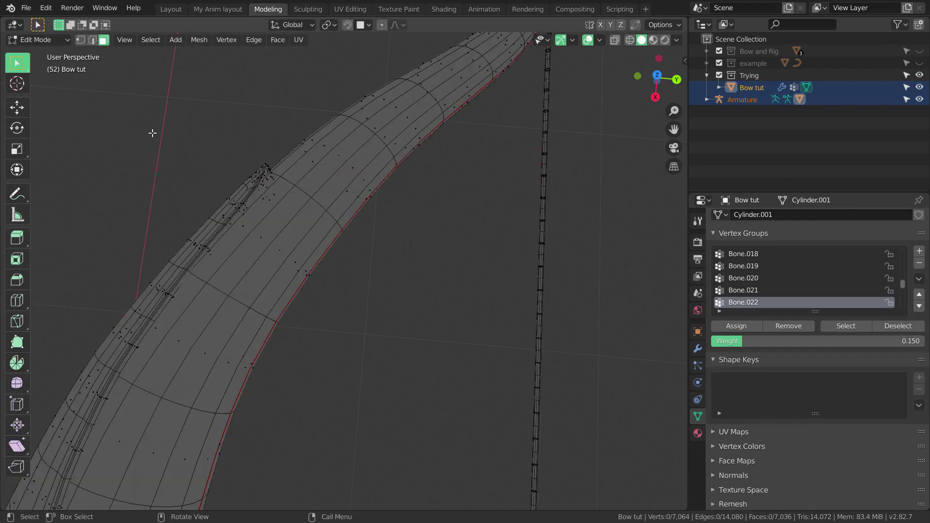
scroll(405, 237, down, 5)
shift+middle_drag(408, 254, 392, 233)
scroll(392, 233, up, 4)
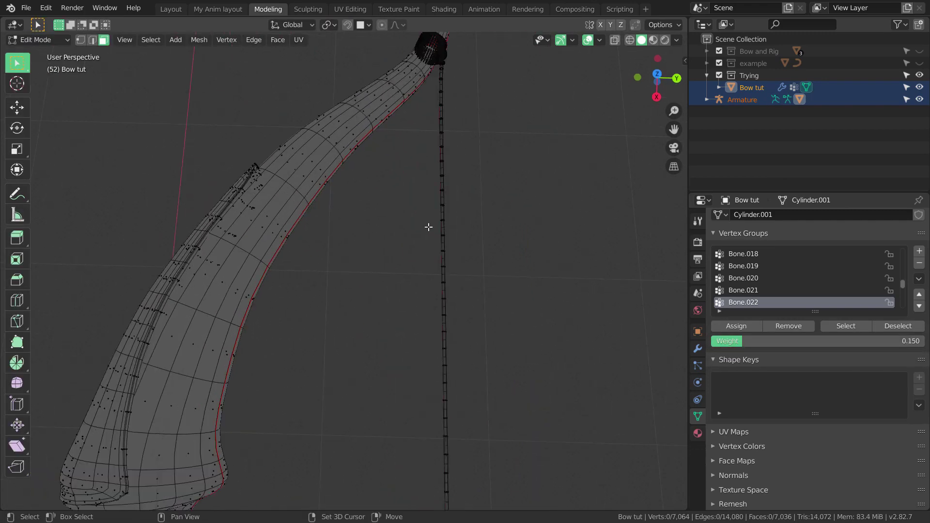
click(92, 43)
Display the vertex group weights on the mesh and examine Bone.022's coverage along the limb from several angles
scroll(327, 255, down, 3)
middle_drag(327, 255, 387, 253)
scroll(332, 242, up, 2)
scroll(360, 260, up, 2)
scroll(425, 222, down, 4)
scroll(393, 225, up, 2)
scroll(393, 225, up, 4)
scroll(404, 264, down, 5)
scroll(402, 280, up, 4)
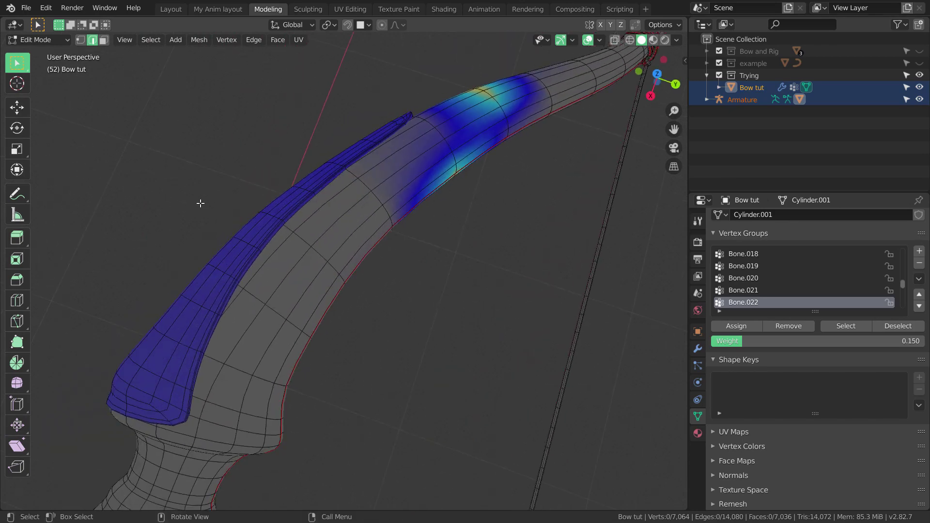
middle_drag(235, 339, 335, 320)
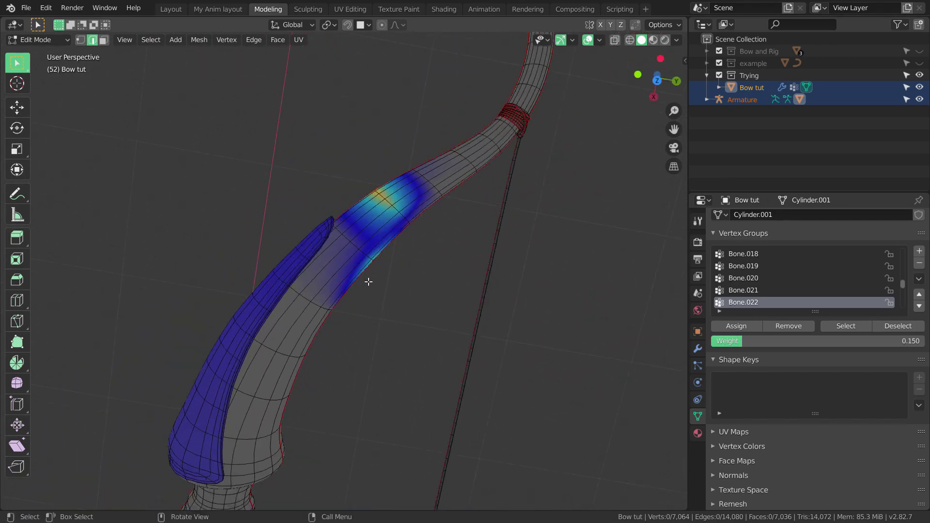
shift+middle_drag(367, 280, 346, 291)
scroll(347, 247, up, 2)
middle_drag(445, 273, 450, 211)
scroll(421, 271, down, 2)
scroll(363, 281, down, 2)
scroll(386, 269, up, 3)
middle_drag(387, 270, 386, 274)
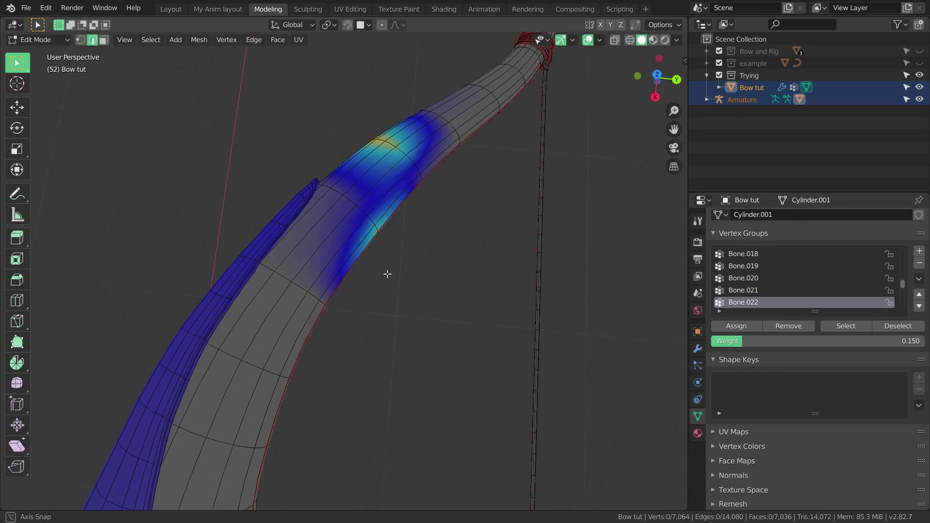
scroll(394, 270, up, 2)
scroll(393, 268, down, 3)
scroll(356, 283, down, 3)
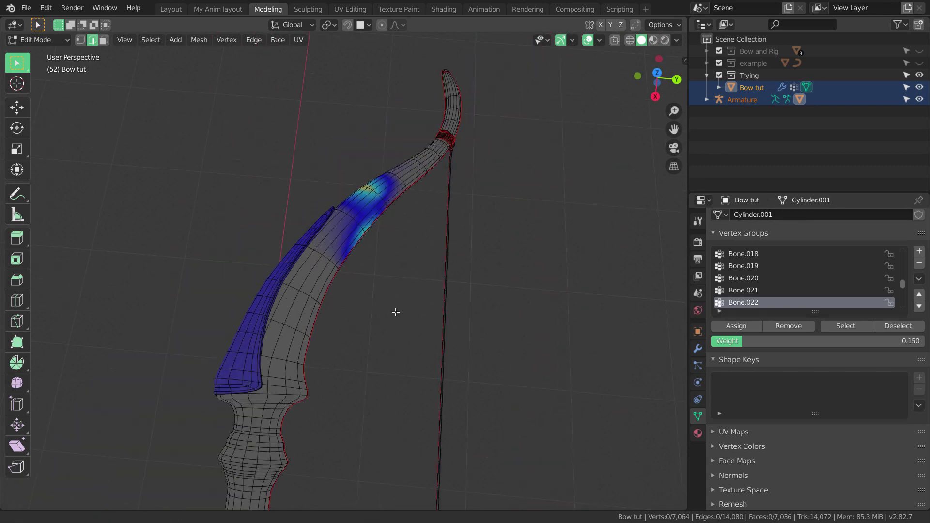
shift+middle_drag(394, 314, 386, 325)
scroll(379, 304, up, 2)
shift+middle_drag(386, 283, 383, 243)
scroll(399, 310, up, 1)
scroll(400, 311, down, 2)
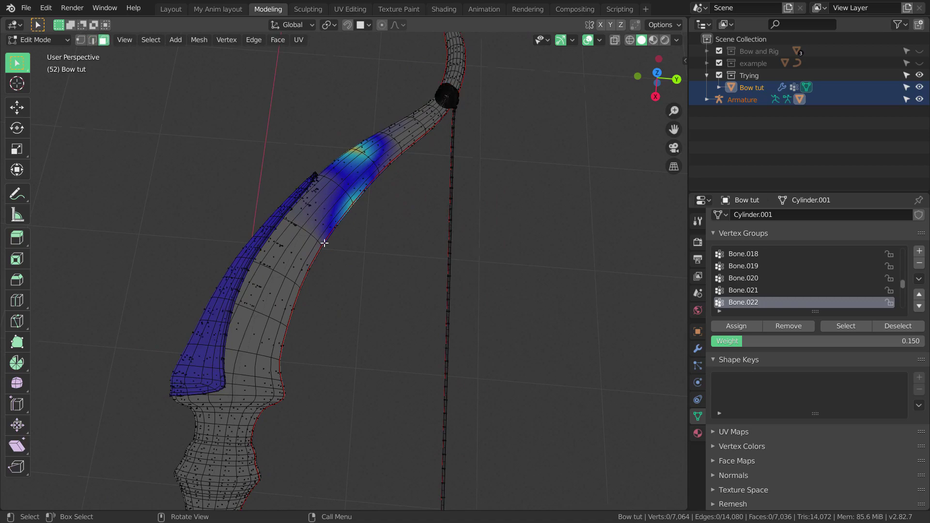
Circle-select the faces on the limb's raised plate, from the start of the grip up to the plate's tip
scroll(353, 249, down, 1)
scroll(354, 249, up, 2)
middle_drag(356, 248, 384, 250)
scroll(322, 238, down, 2)
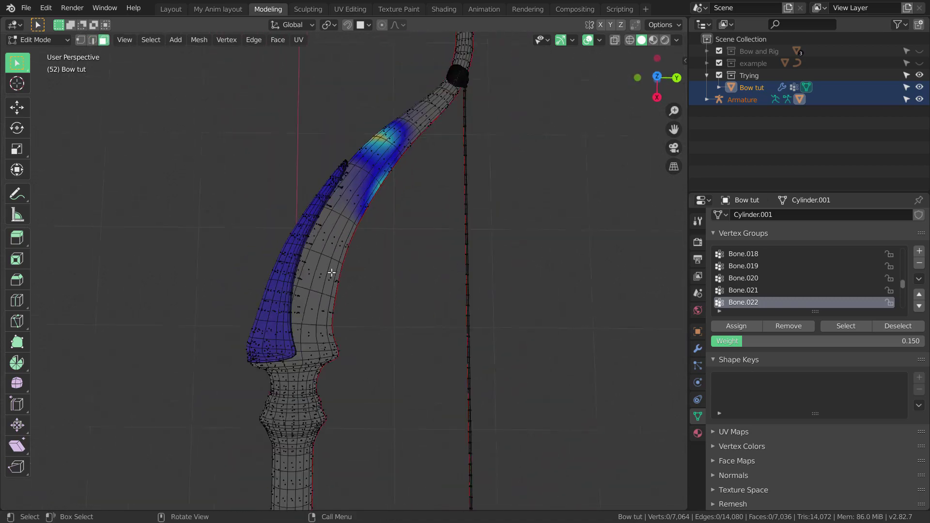
scroll(338, 295, up, 1)
key(c)
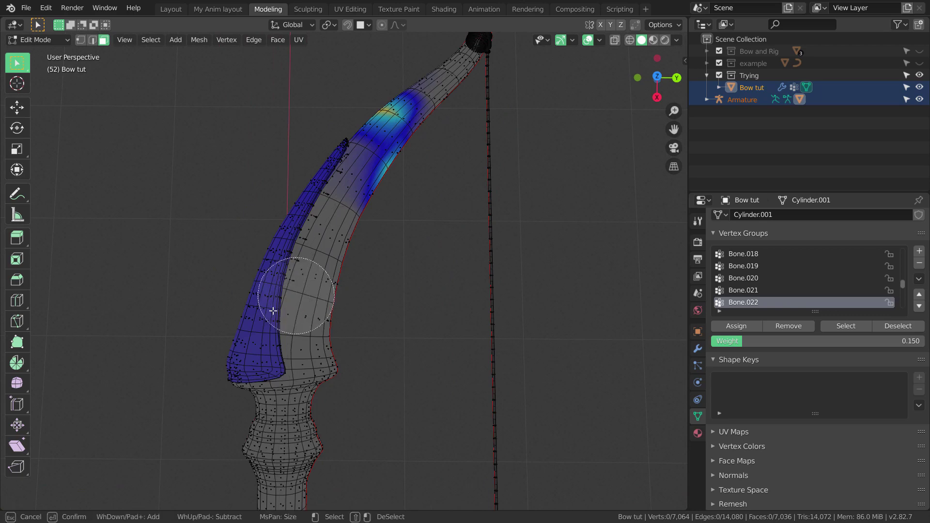
drag(259, 319, 237, 318)
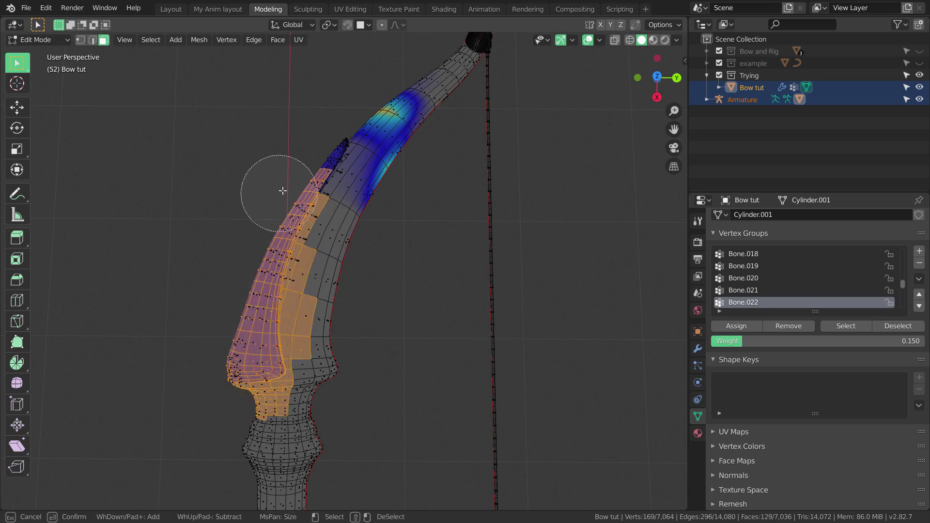
drag(282, 190, 296, 169)
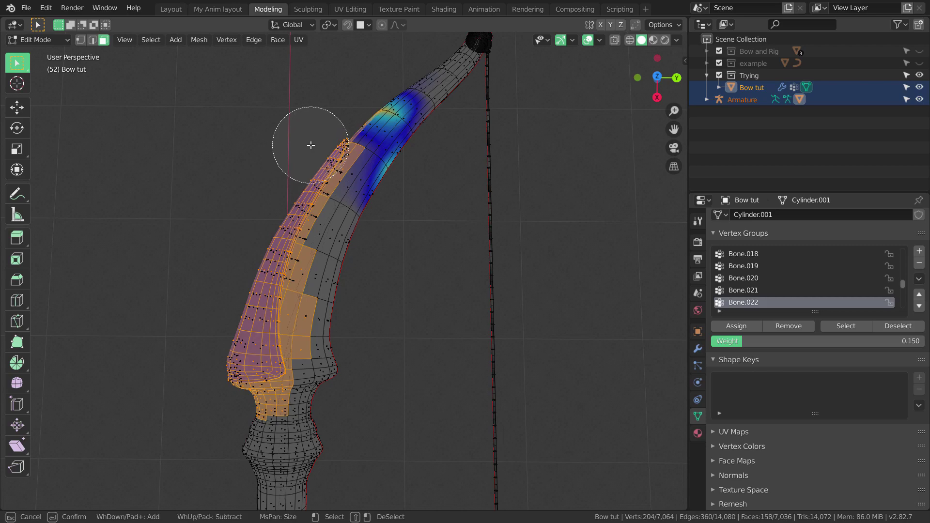
key(Escape)
Switch to see-through wireframe shading and circle-select the rest of the plated limb section and adjoining grip all the way around
scroll(380, 305, down, 3)
middle_drag(379, 308, 404, 294)
shift+middle_drag(276, 334, 288, 326)
middle_drag(289, 325, 368, 284)
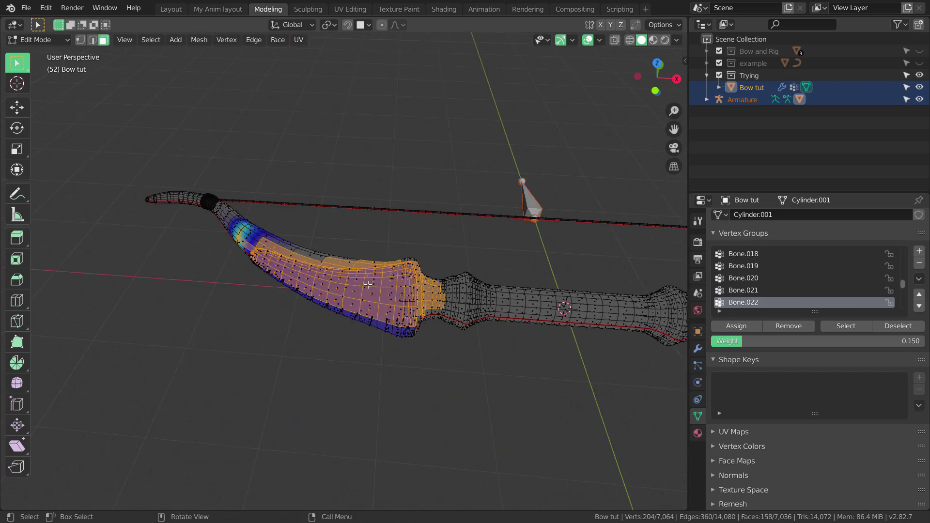
scroll(368, 284, up, 2)
shift+middle_drag(334, 349, 409, 282)
shift+middle_drag(410, 282, 470, 370)
scroll(438, 305, up, 2)
mouse_move(470, 371)
shift+middle_down()
mouse_move(505, 384)
mouse_move(512, 363)
mouse_move(488, 324)
mouse_move(399, 328)
shift+middle_up()
scroll(444, 333, up, 1)
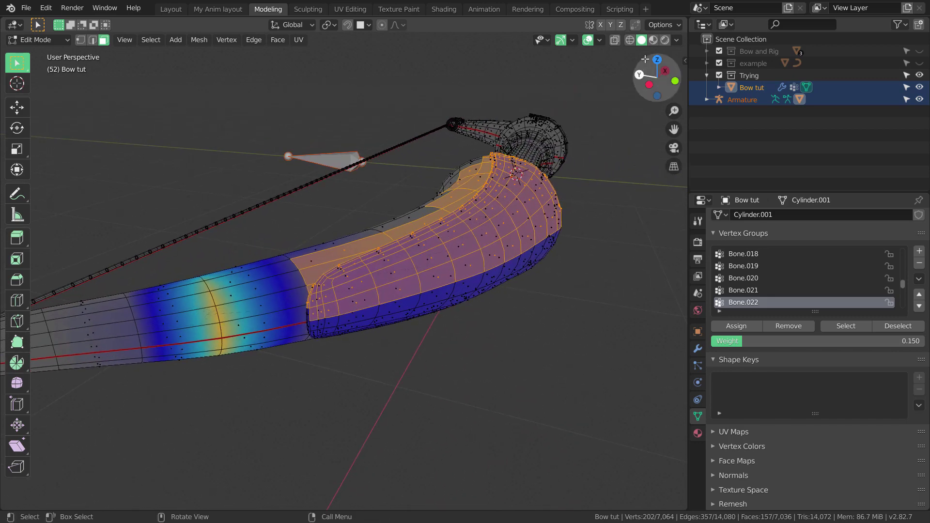
click(627, 42)
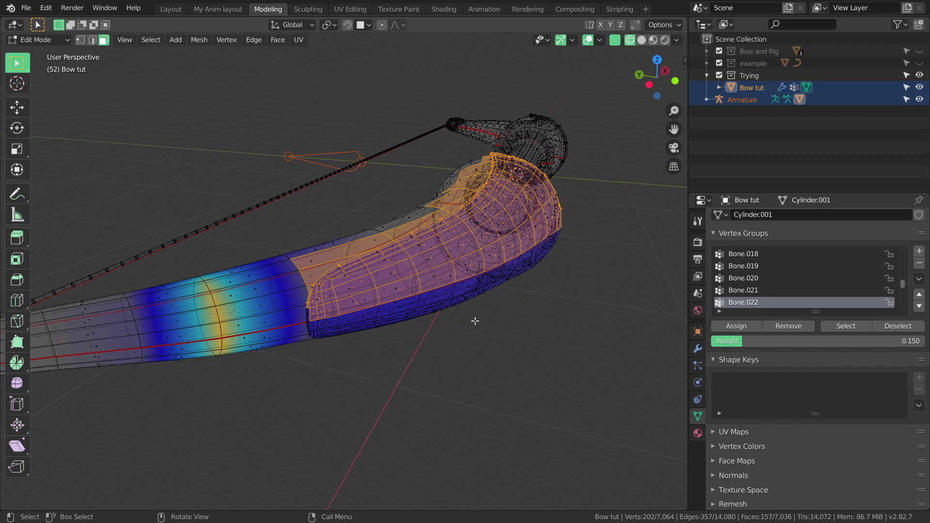
key(c)
mouse_move(473, 322)
mouse_down()
mouse_move(494, 341)
mouse_move(433, 297)
mouse_move(515, 223)
mouse_move(499, 196)
mouse_move(546, 253)
mouse_move(459, 242)
mouse_up()
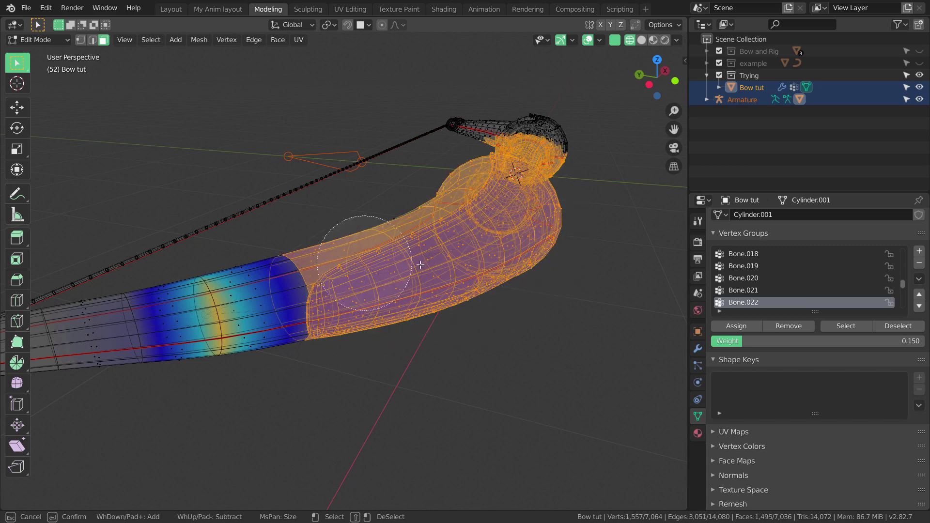
drag(420, 264, 506, 315)
key(Escape)
Remove the selected plated limb section and grip from the Bone.022 vertex group
scroll(508, 326, down, 5)
mouse_move(508, 325)
middle_down()
mouse_move(466, 278)
mouse_move(463, 320)
mouse_move(431, 226)
mouse_move(451, 209)
mouse_move(474, 314)
mouse_move(372, 319)
mouse_move(439, 246)
mouse_move(462, 330)
mouse_move(488, 296)
mouse_move(457, 332)
mouse_move(485, 372)
mouse_move(529, 360)
mouse_move(454, 307)
mouse_move(463, 284)
mouse_move(431, 287)
middle_up()
scroll(463, 320, up, 4)
scroll(432, 226, down, 5)
scroll(373, 320, up, 4)
scroll(457, 333, up, 4)
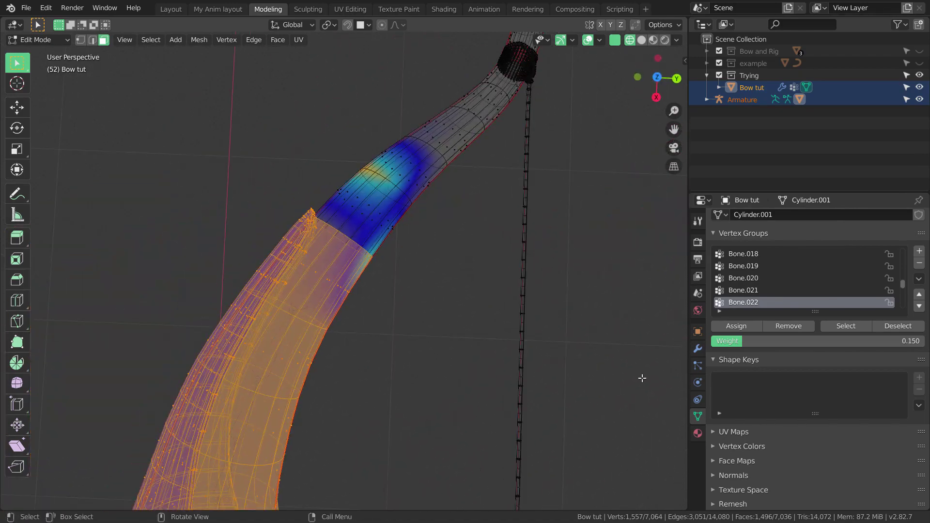
click(788, 329)
Clear the selection and select the two adjacent face loops just beyond the plate's tip, around Bone.022's strongest weights
scroll(367, 315, down, 4)
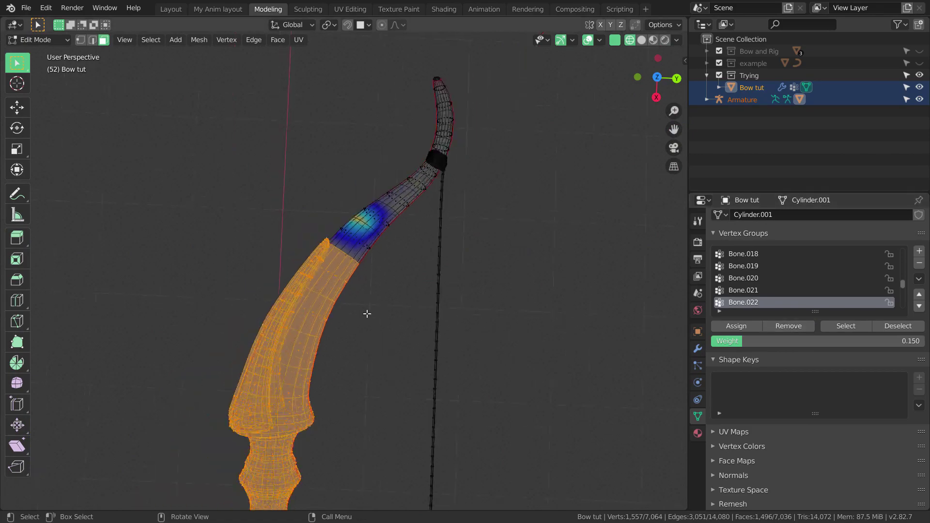
scroll(367, 314, up, 3)
scroll(367, 315, down, 3)
key(alt+a)
middle_drag(367, 314, 404, 297)
scroll(404, 296, up, 1)
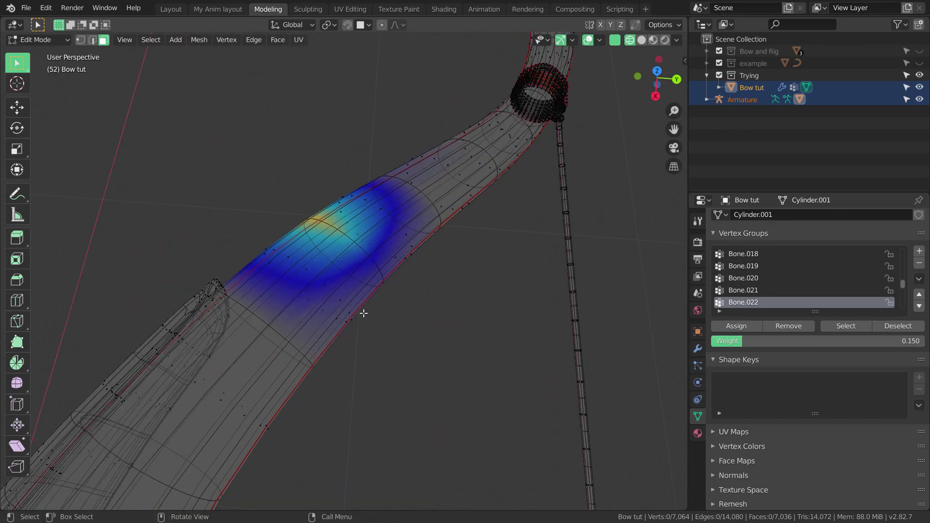
alt+click(364, 298)
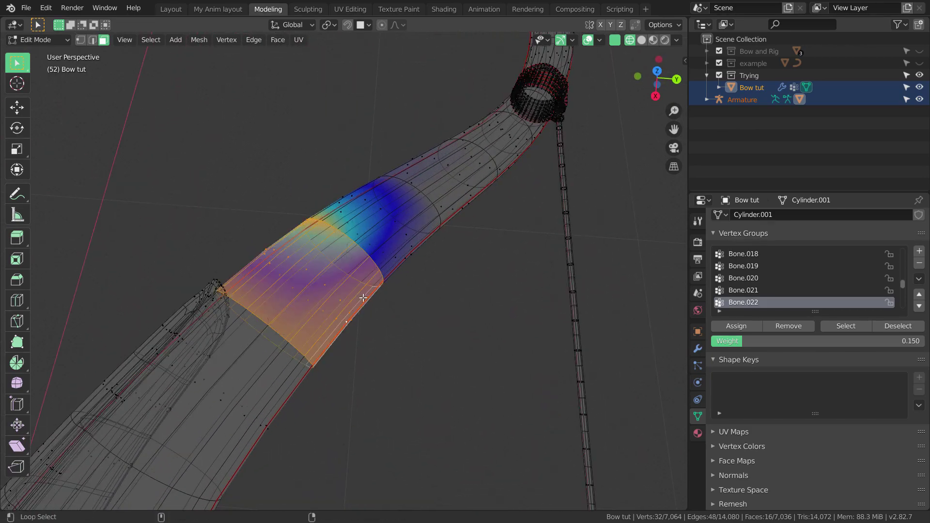
click(432, 254)
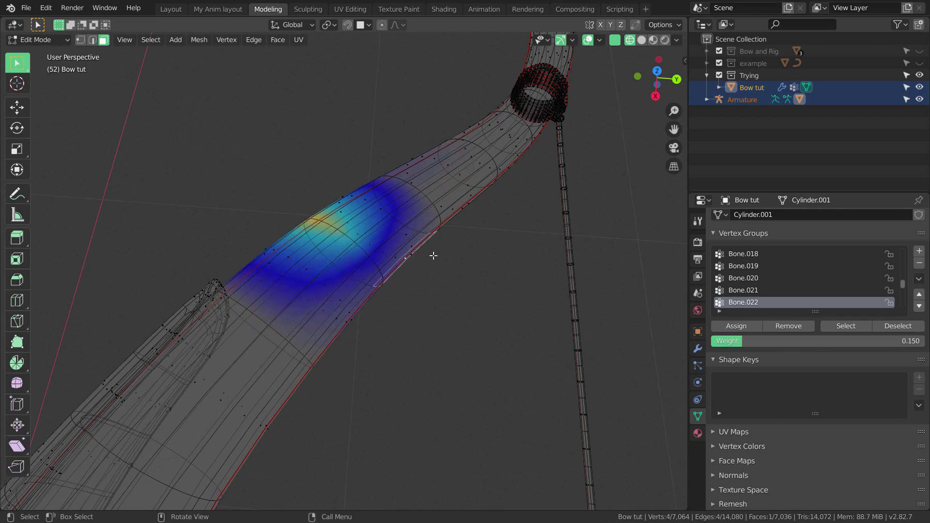
alt+click(396, 259)
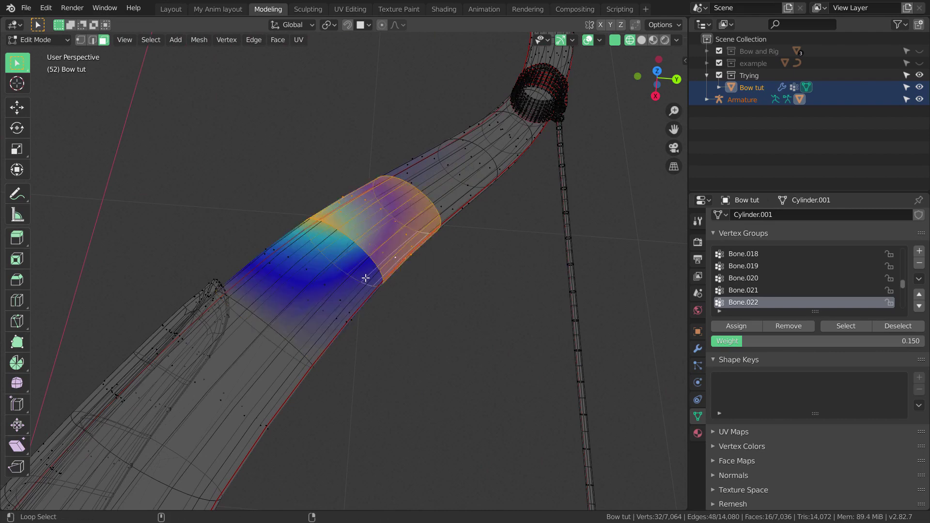
alt+shift+click(361, 301)
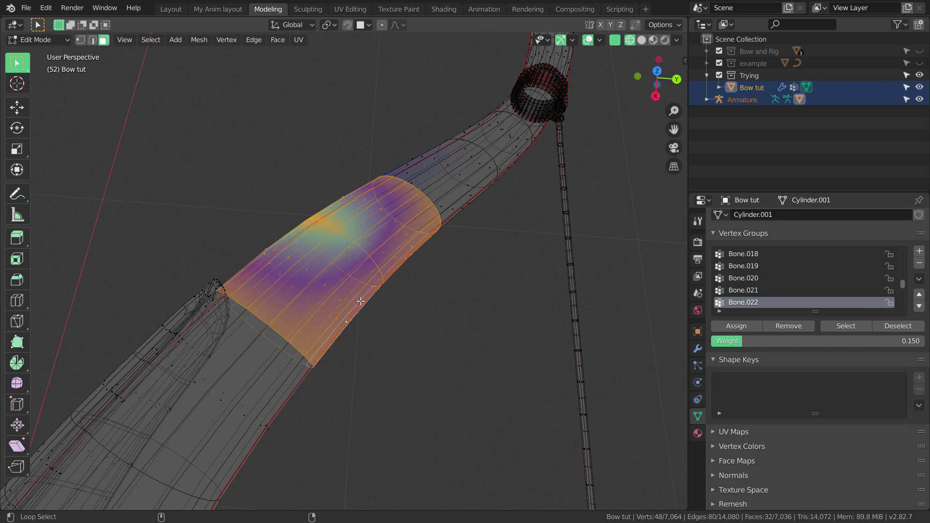
Return to Weight Paint mode and mark both ends of Bone.022 with straight annotation lines across the limb
click(67, 42)
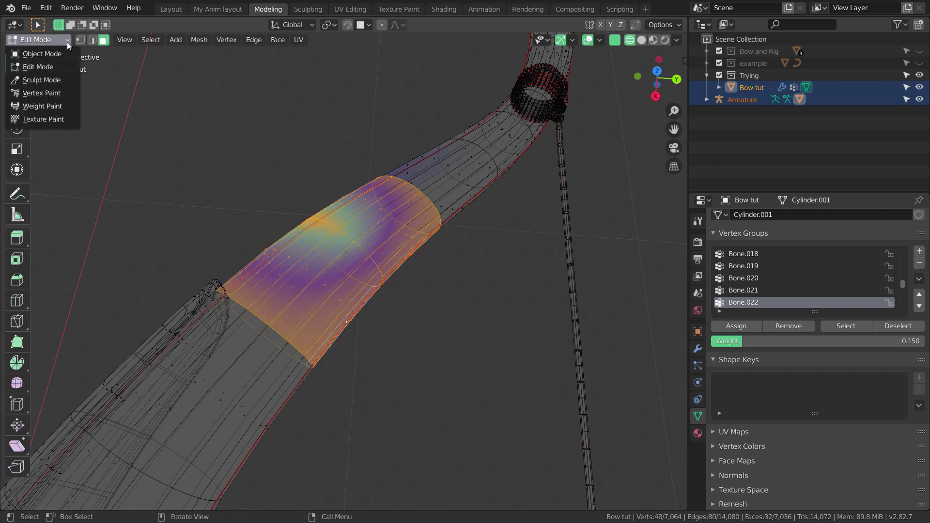
click(39, 105)
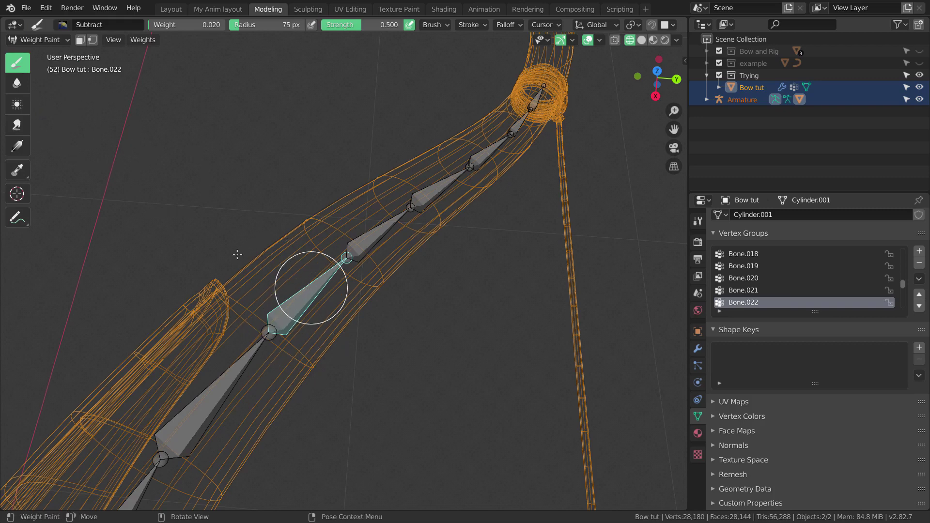
click(16, 222)
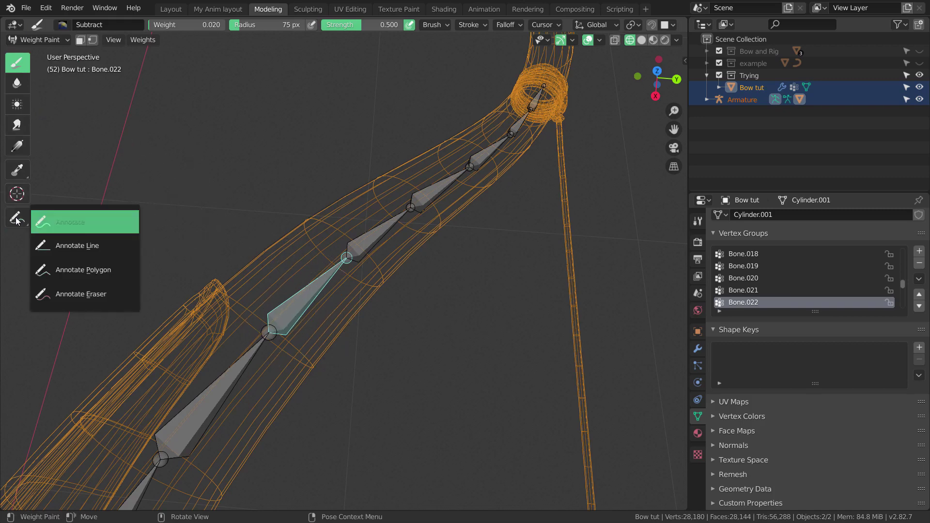
click(21, 219)
click(78, 248)
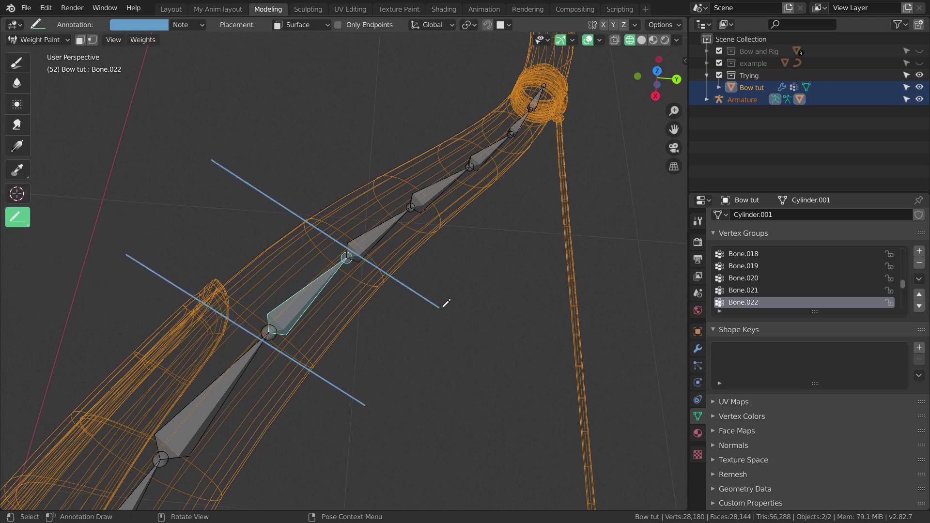
Return to Edit Mode and circle-deselect the face loop farther from the plate, keeping only the loop just beyond the plate's tip selected
click(66, 41)
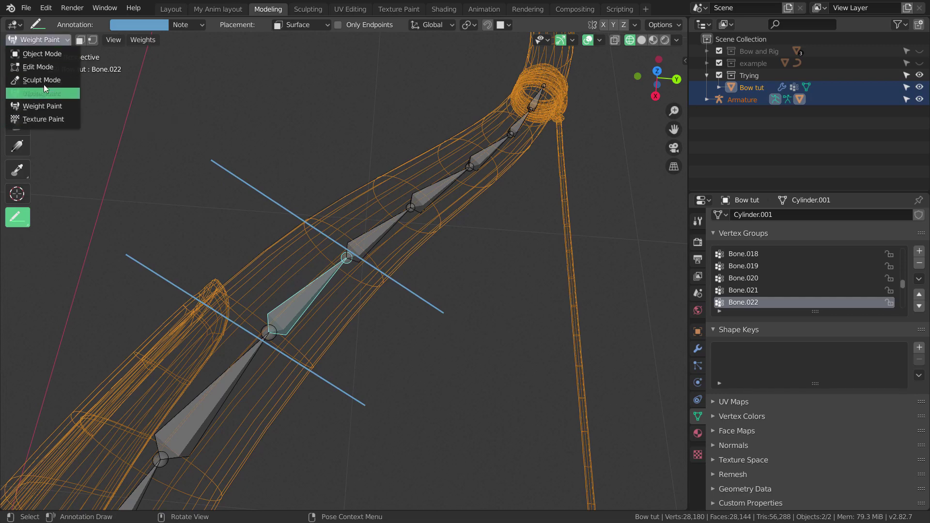
click(43, 67)
scroll(349, 280, down, 2)
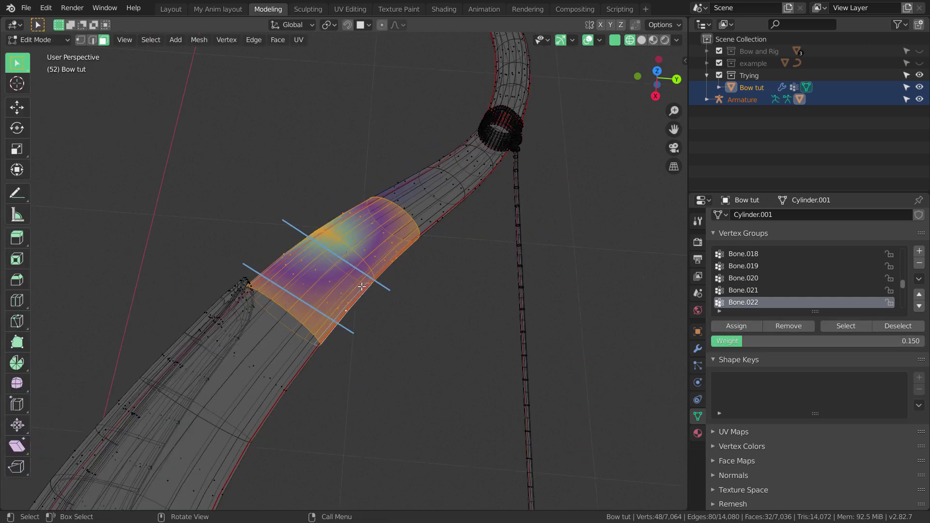
scroll(426, 195, up, 4)
scroll(426, 195, down, 3)
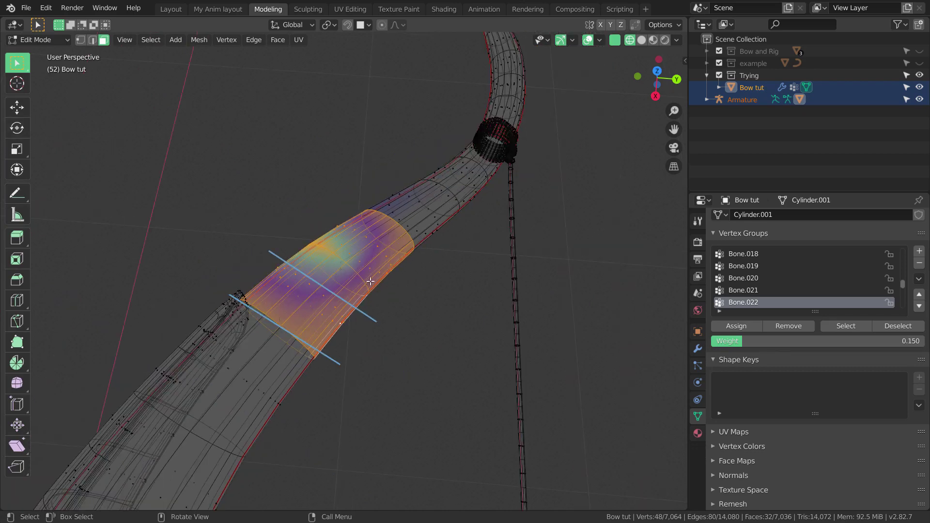
key(c)
scroll(431, 303, up, 2)
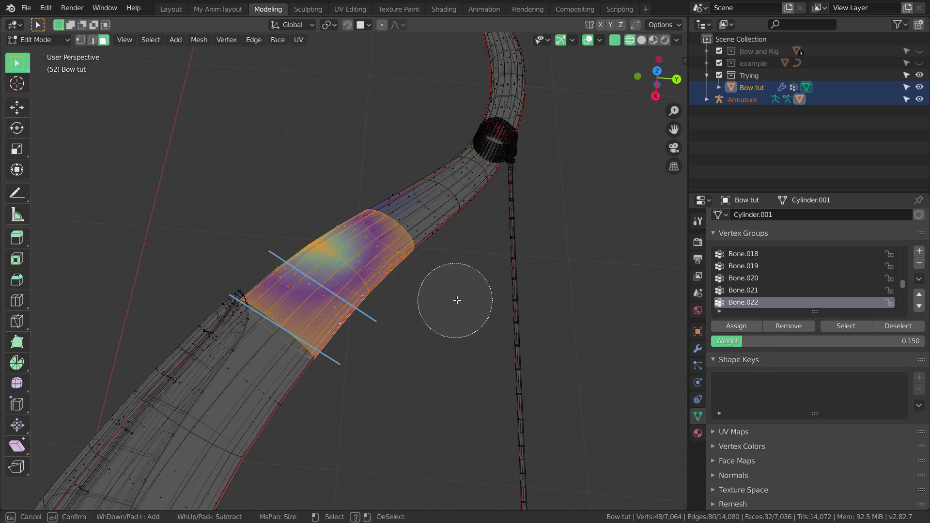
middle_drag(426, 271, 316, 198)
key(Escape)
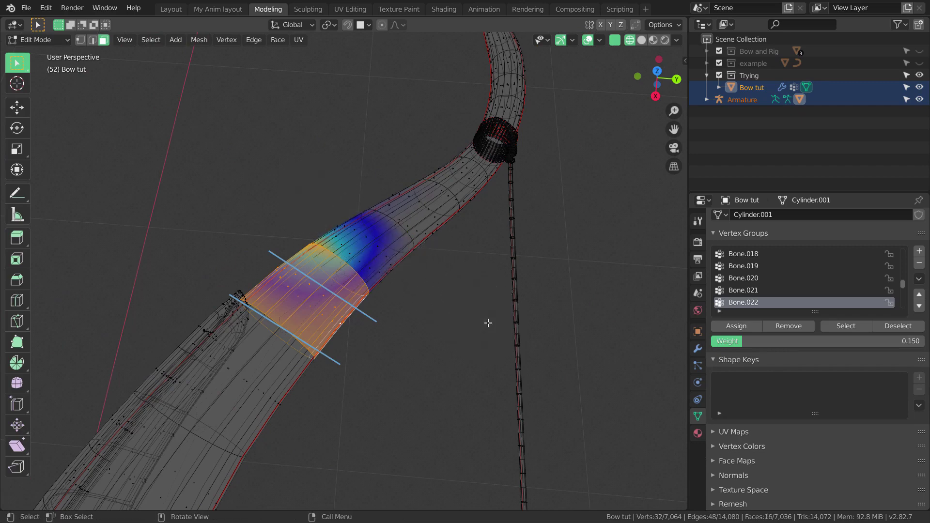
Assign the selected face loop to the Bone.022 vertex group with a weight of 0.650 and clear the selection
scroll(526, 325, up, 2)
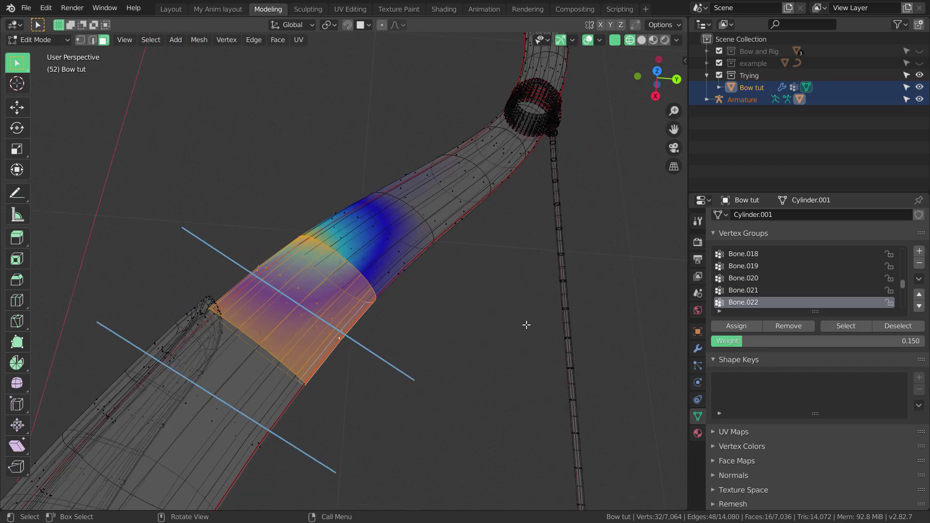
click(916, 343)
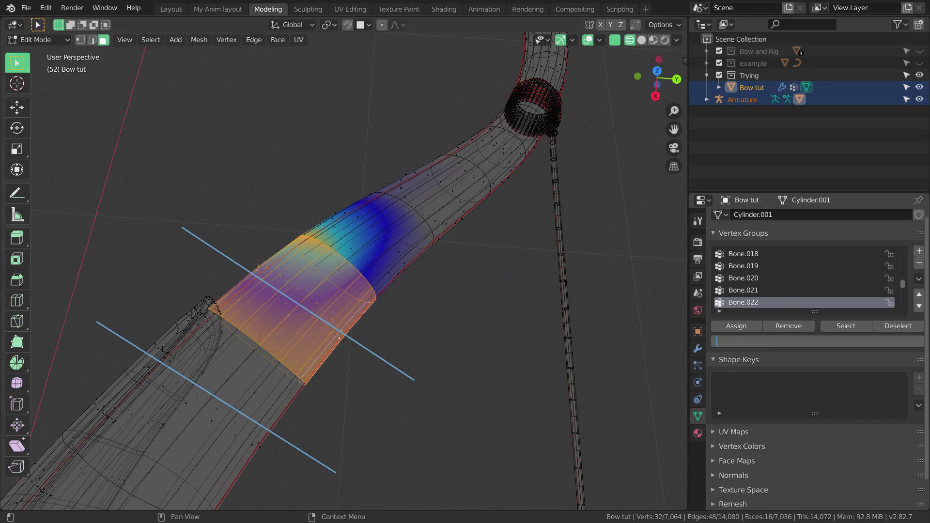
key(Return)
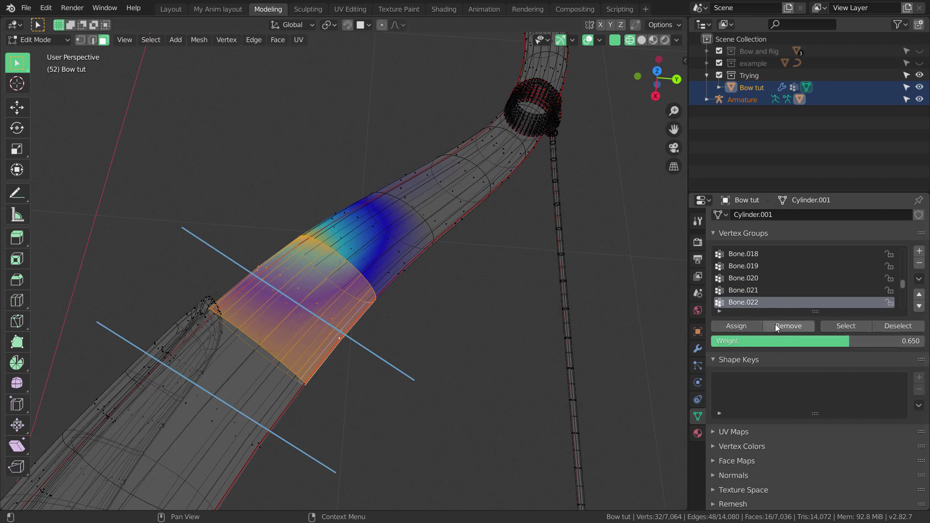
click(742, 327)
middle_drag(465, 334, 173, 174)
key(alt+a)
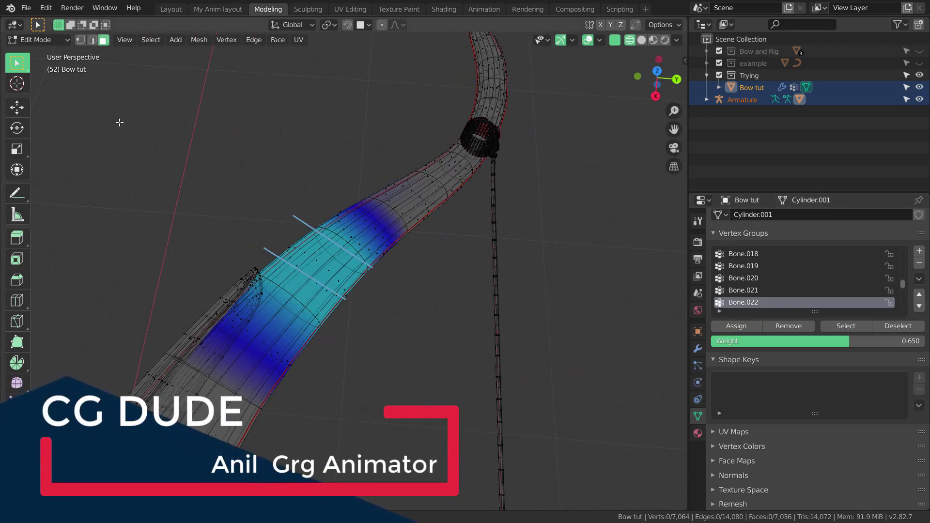
Go back to Weight Paint mode and switch to solid shading around Bone.022
click(57, 39)
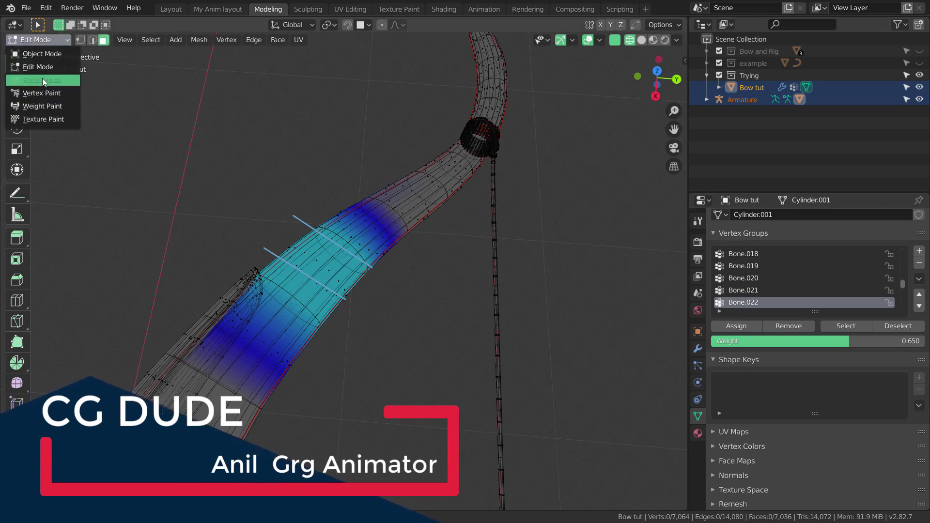
click(45, 105)
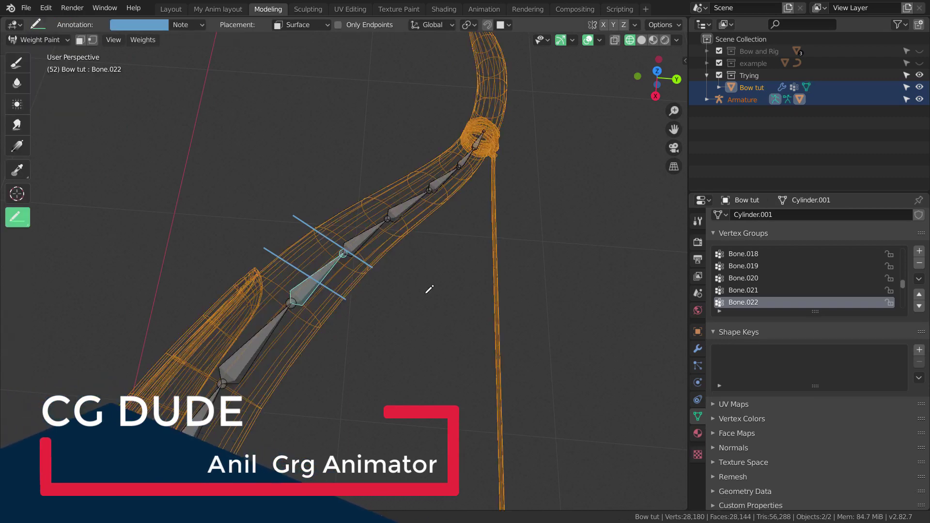
click(640, 40)
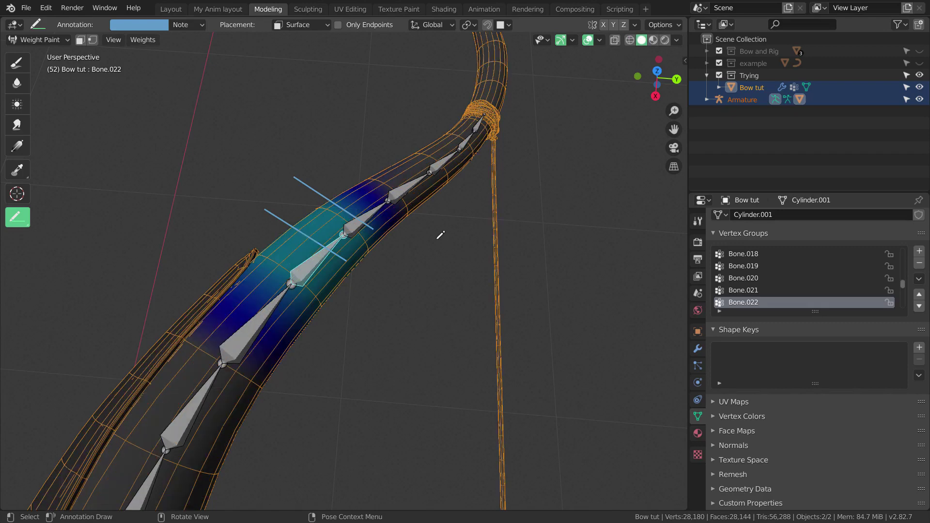
shift+middle_drag(421, 286, 431, 263)
scroll(416, 267, up, 1)
Activate the Draw brush and trial-rotate Bone.022 to check how the reweighted limb section deforms
click(22, 68)
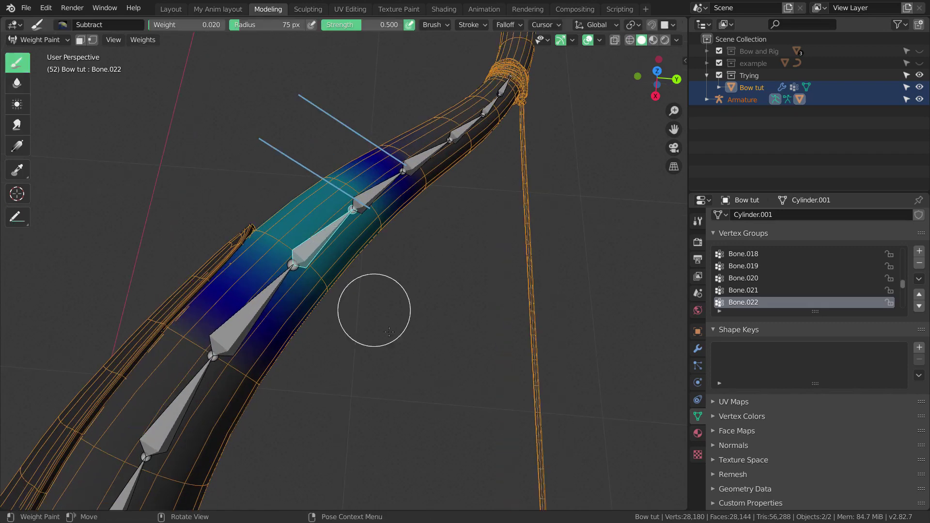
key(r)
right_click(472, 342)
scroll(471, 342, down, 3)
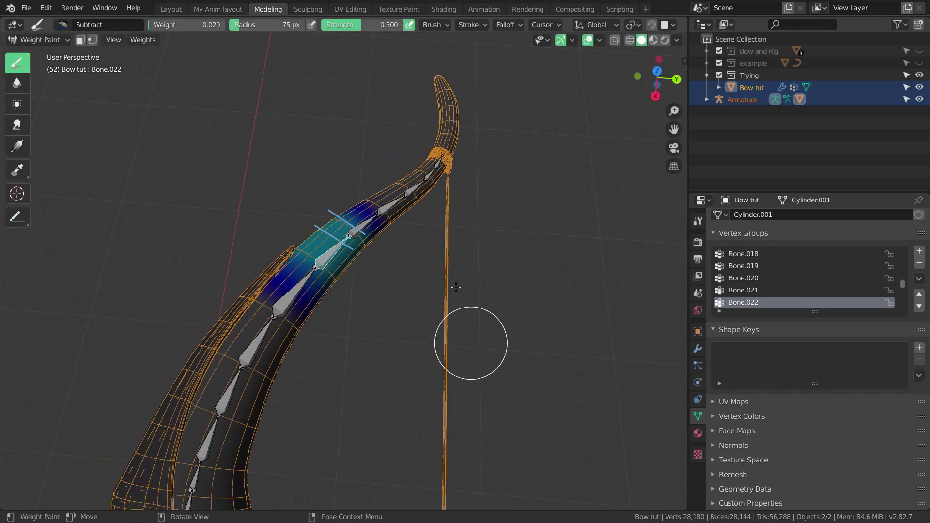
key(r)
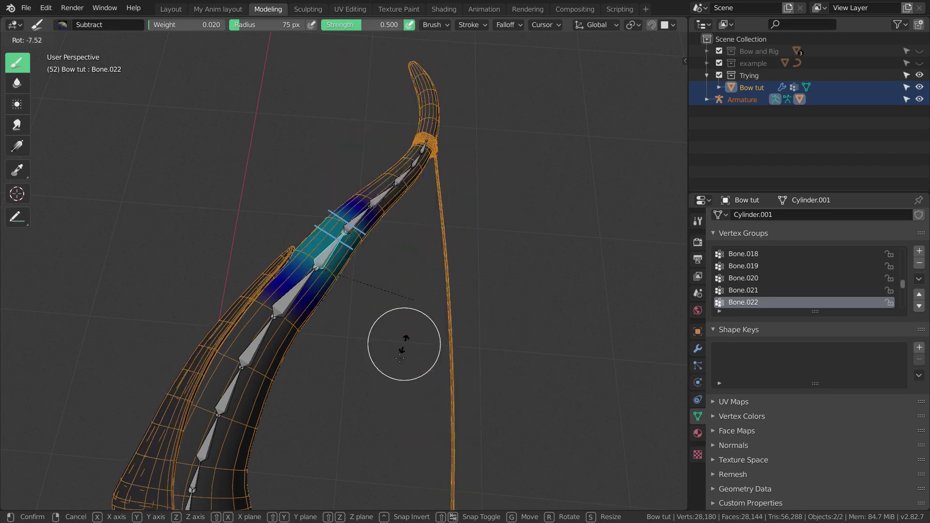
click(414, 273)
middle_drag(415, 276, 404, 330)
scroll(256, 328, up, 1)
mouse_move(322, 328)
middle_down()
mouse_move(321, 307)
mouse_move(367, 297)
mouse_move(366, 312)
middle_up()
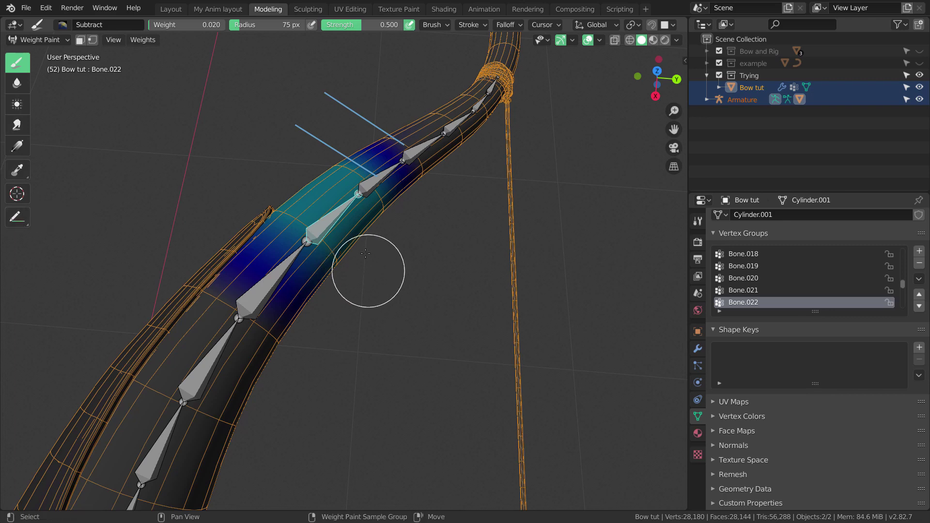
Erase the two annotation lines that mark the ends of Bone.022
click(17, 217)
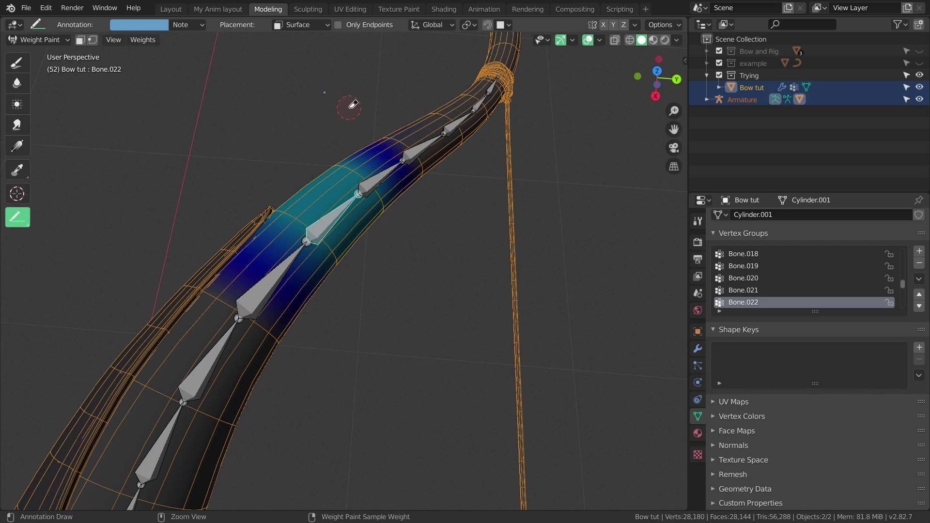
scroll(437, 275, down, 2)
shift+middle_drag(436, 275, 426, 280)
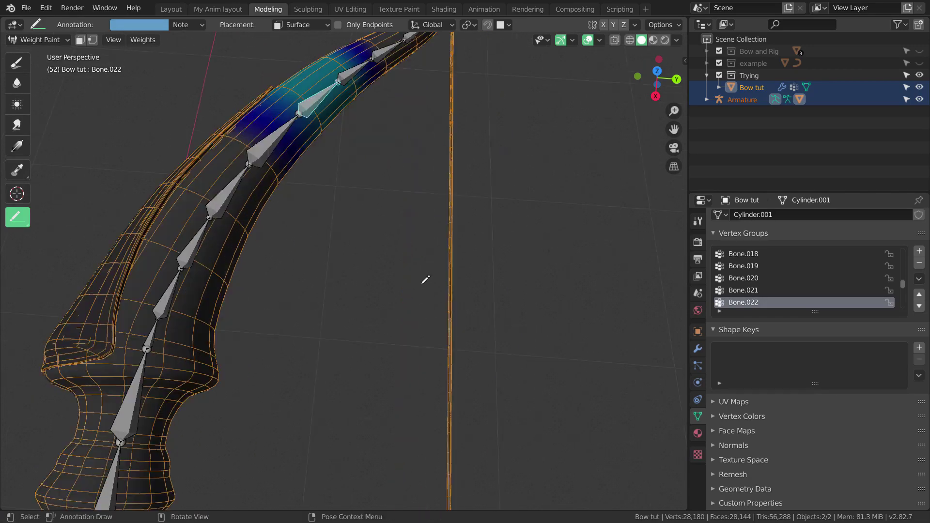
Examine how Bone.022's weights fall off into the neighbouring limb sections between the plate and the string wrapping
scroll(417, 298, down, 4)
scroll(401, 281, up, 2)
shift+middle_drag(396, 197, 397, 267)
scroll(397, 267, up, 2)
shift+middle_drag(390, 232, 397, 281)
shift+middle_drag(419, 232, 427, 223)
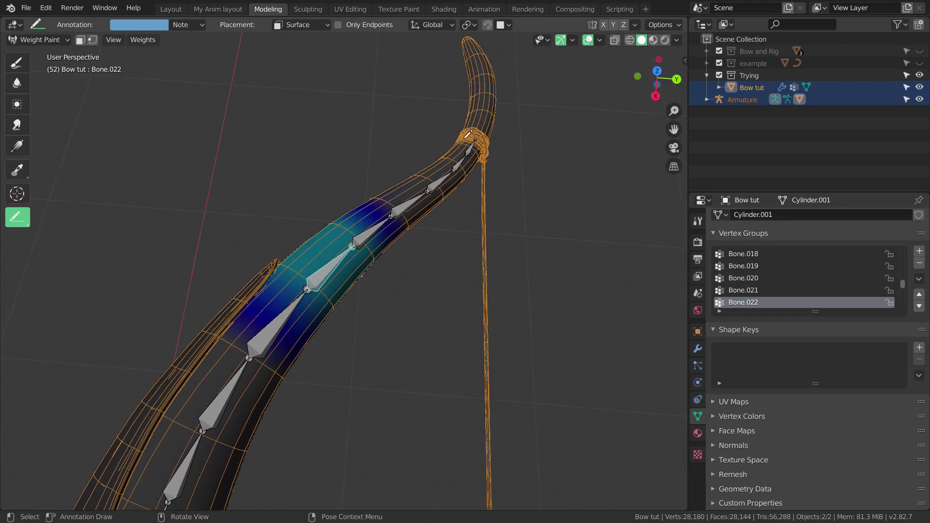
shift+middle_drag(416, 304, 411, 280)
scroll(419, 282, up, 1)
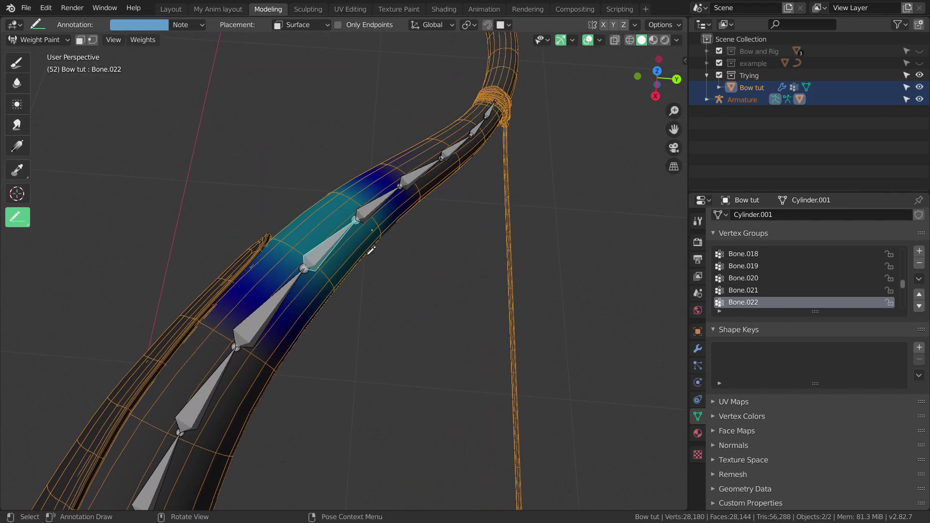
shift+middle_drag(368, 254, 368, 278)
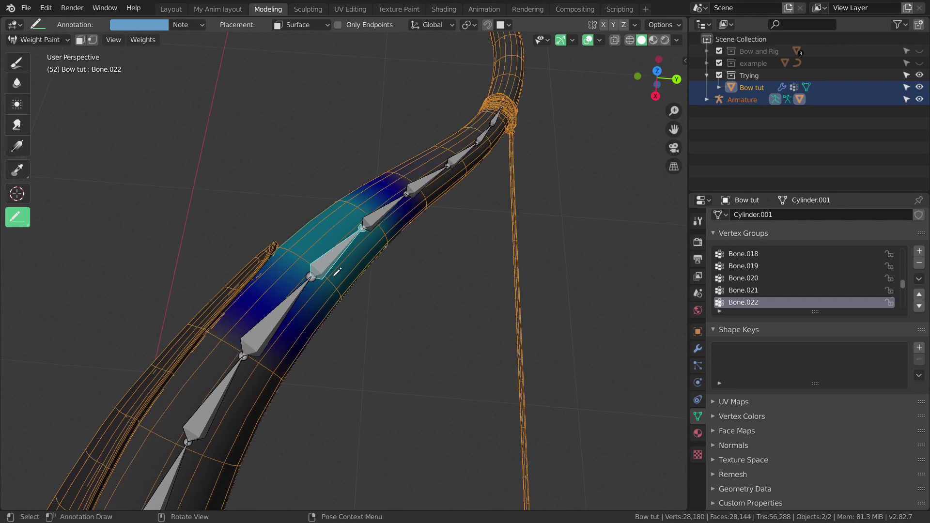
middle_drag(399, 258, 270, 215)
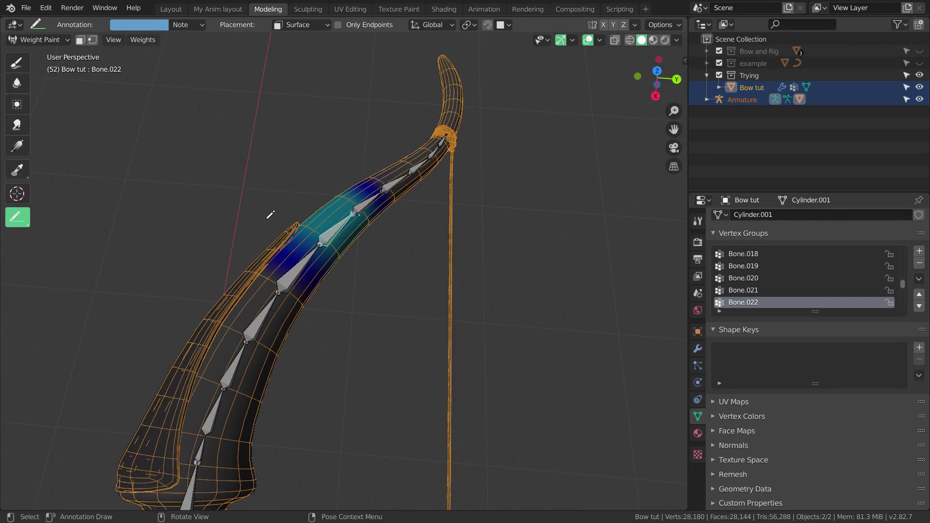
middle_drag(241, 268, 364, 293)
scroll(364, 271, up, 2)
shift+middle_drag(365, 239, 387, 311)
scroll(385, 247, up, 4)
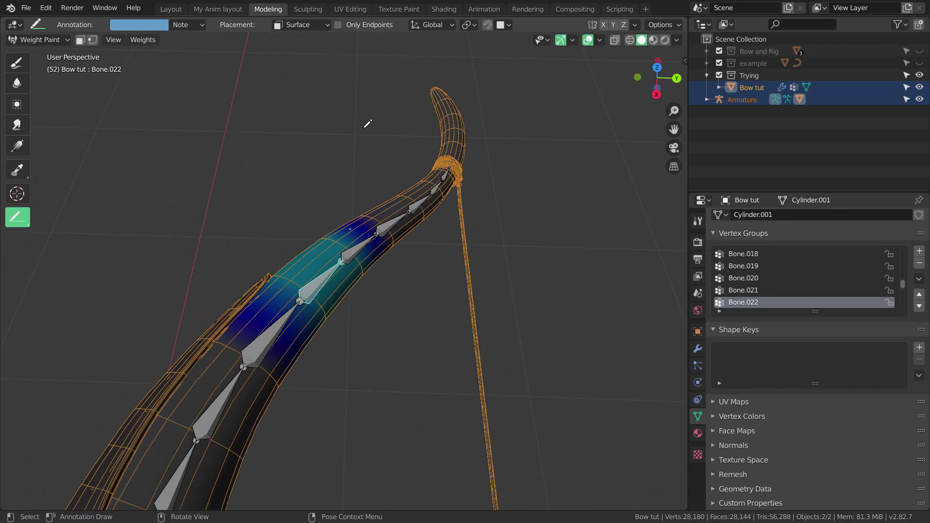
scroll(262, 108, up, 3)
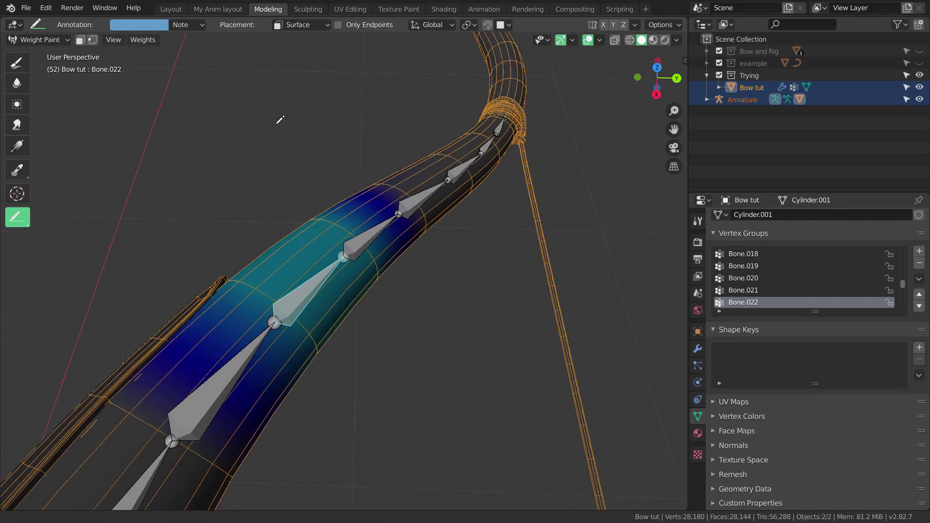
shift+middle_drag(281, 121, 281, 141)
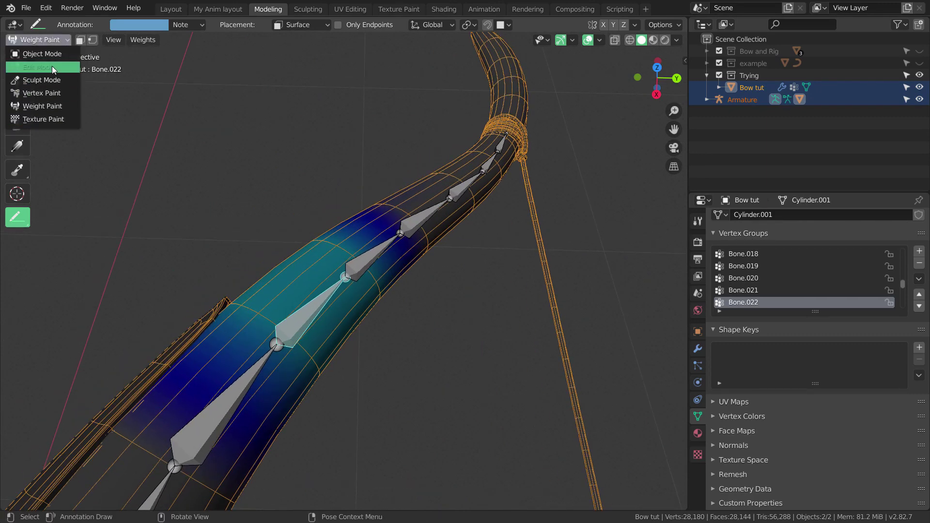
scroll(390, 303, down, 2)
scroll(397, 310, down, 2)
shift+middle_drag(404, 326, 392, 274)
scroll(399, 228, up, 3)
scroll(378, 306, down, 3)
shift+middle_drag(377, 311, 404, 337)
scroll(396, 248, up, 2)
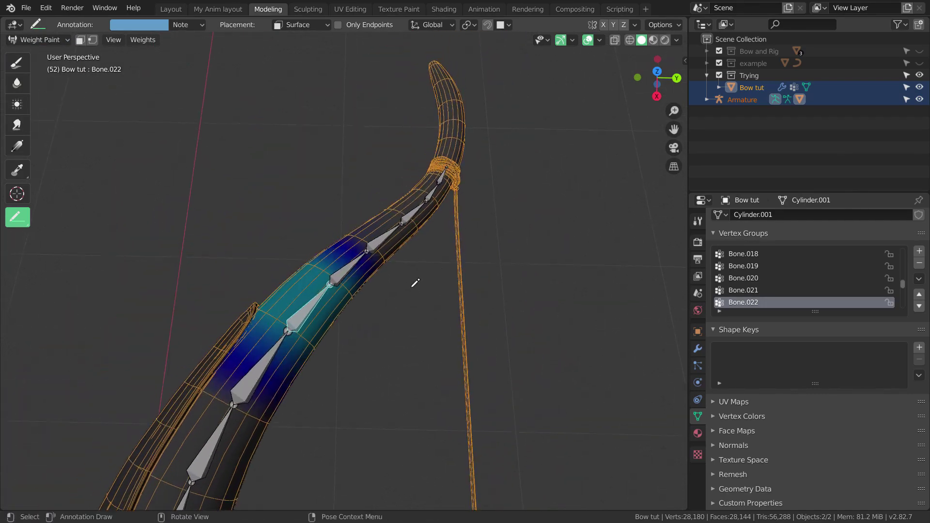
scroll(414, 244, up, 3)
mouse_move(412, 286)
shift+middle_down()
mouse_move(414, 243)
mouse_move(412, 280)
shift+middle_up()
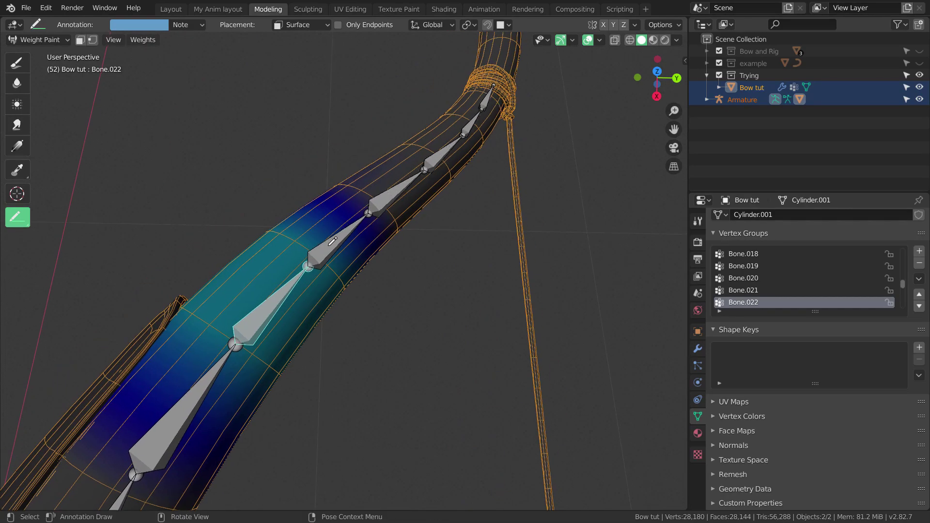
Mark the bone joints near the string wrapping on the opposite limb with short annotation lines
scroll(347, 397, down, 2)
shift+middle_drag(357, 415, 359, 266)
scroll(358, 266, down, 2)
shift+middle_drag(381, 380, 372, 261)
scroll(372, 259, down, 2)
shift+middle_drag(350, 394, 368, 62)
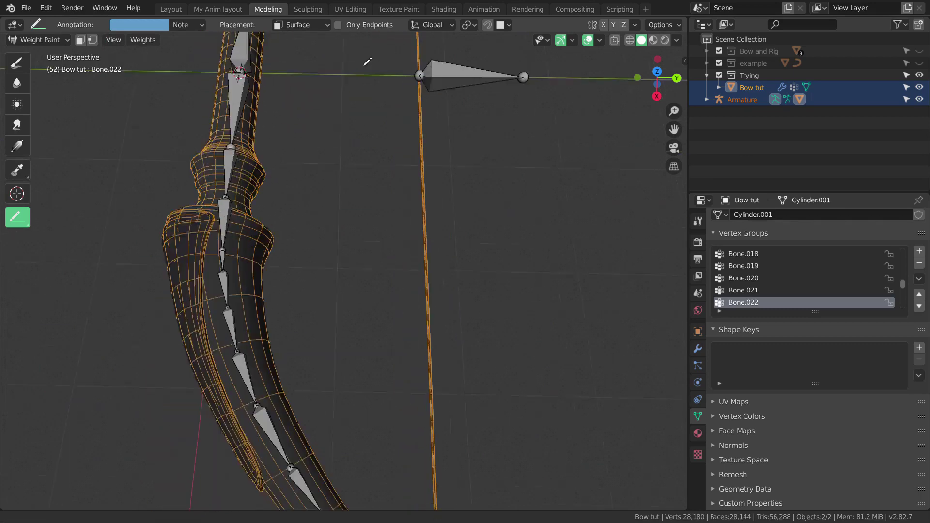
scroll(368, 62, down, 3)
shift+middle_drag(373, 276, 346, 134)
shift+middle_drag(349, 231, 336, 120)
shift+middle_drag(380, 150, 338, 181)
scroll(329, 175, up, 4)
shift+middle_drag(366, 222, 384, 310)
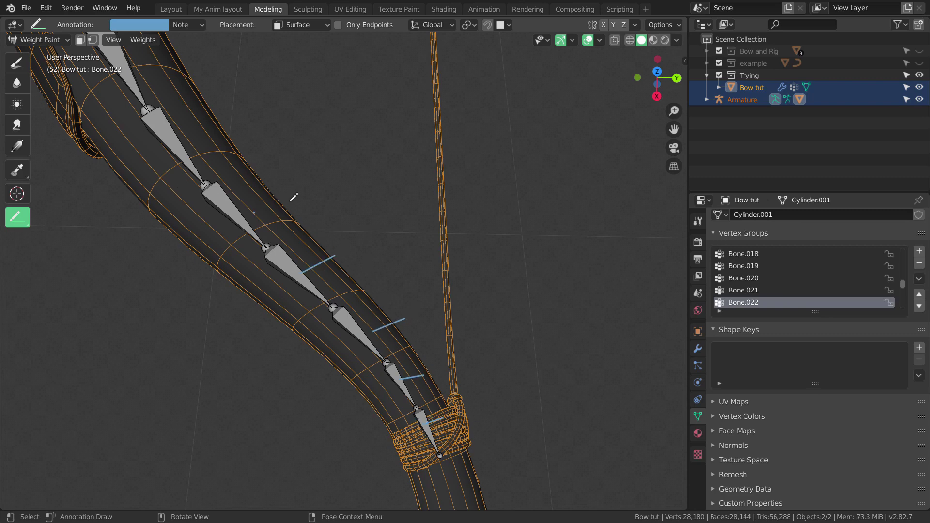
Add further annotation lines beside the bones closer to the plate on the same limb
shift+middle_drag(285, 133, 322, 218)
scroll(255, 241, up, 3)
scroll(288, 205, down, 2)
shift+middle_drag(255, 241, 287, 192)
scroll(286, 207, down, 2)
Switch to the Draw brush, select Bone.008 on the marked limb and inspect its weights along the plate and limb
click(17, 63)
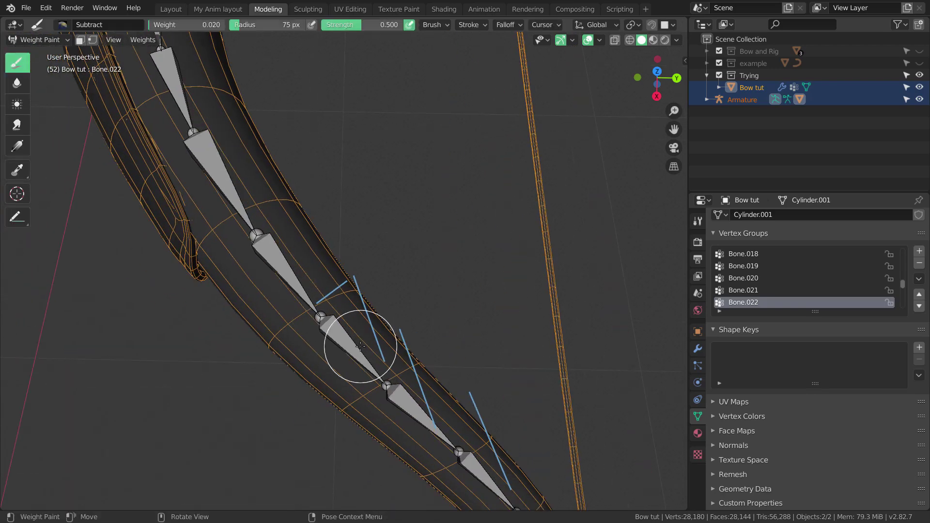
shift+middle_drag(492, 389, 487, 334)
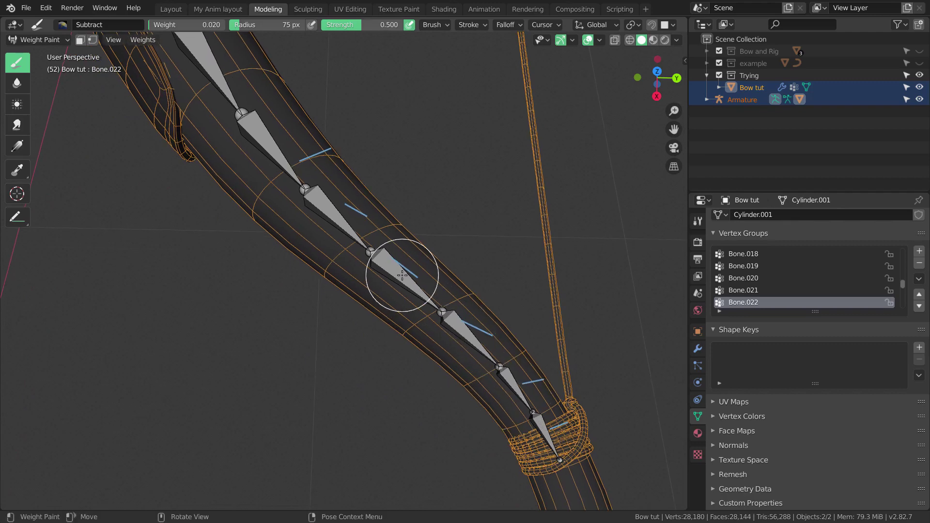
ctrl+click(258, 143)
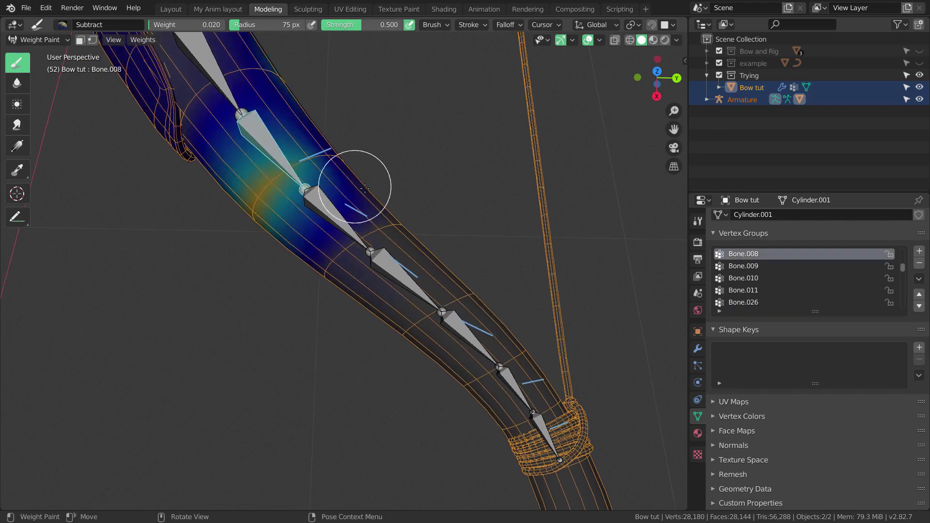
scroll(356, 187, down, 7)
shift+middle_drag(370, 184, 389, 231)
scroll(381, 217, up, 3)
scroll(389, 232, up, 4)
scroll(387, 265, down, 2)
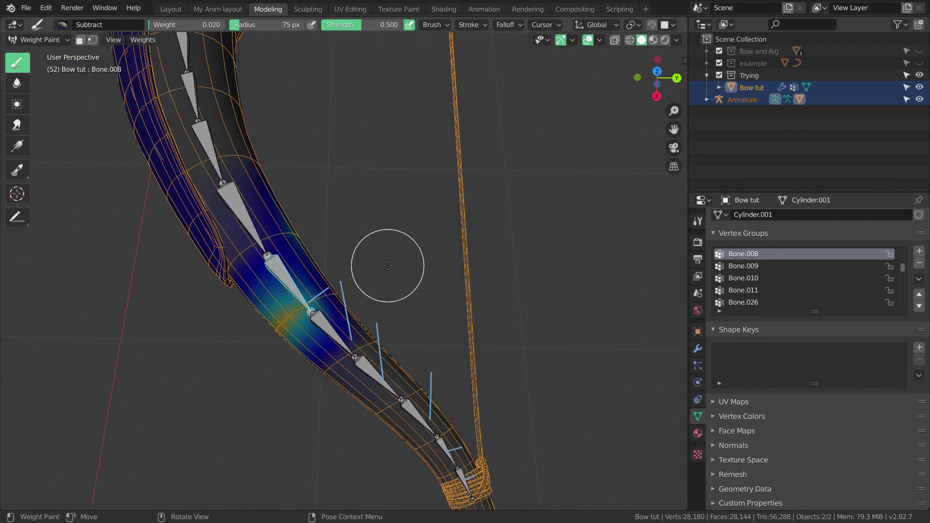
scroll(421, 236, up, 3)
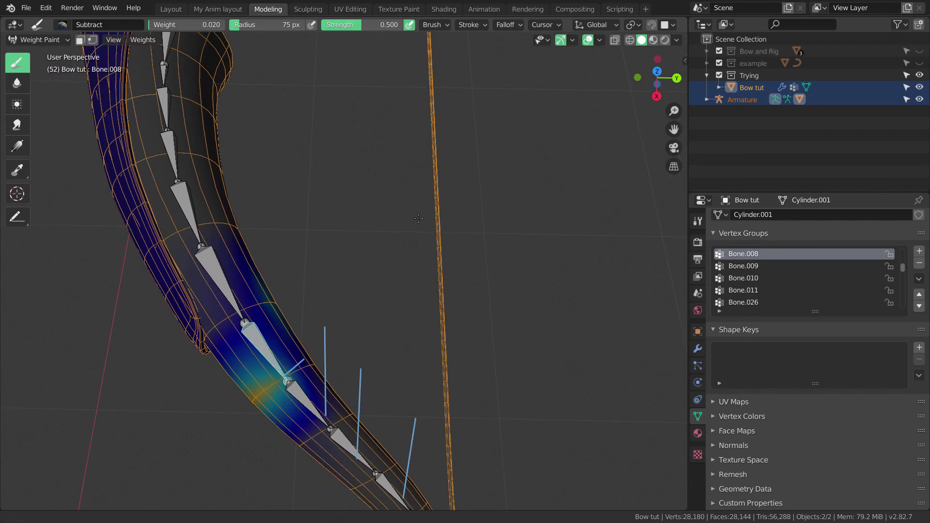
shift+middle_drag(418, 218, 412, 249)
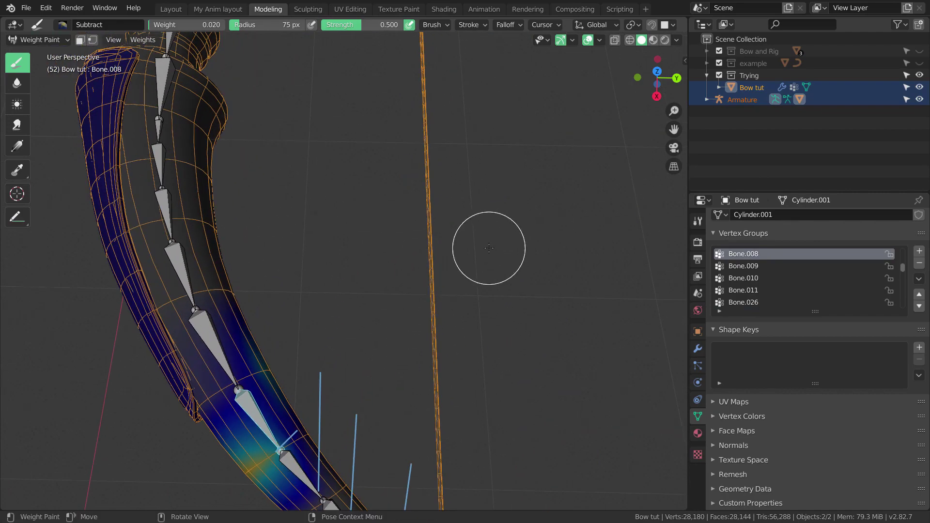
Select Bone.022 on the limb without annotation lines, copy its vertex group and rename the copy Bone.033
scroll(430, 227, down, 5)
shift+middle_drag(430, 193, 431, 238)
scroll(431, 237, up, 1)
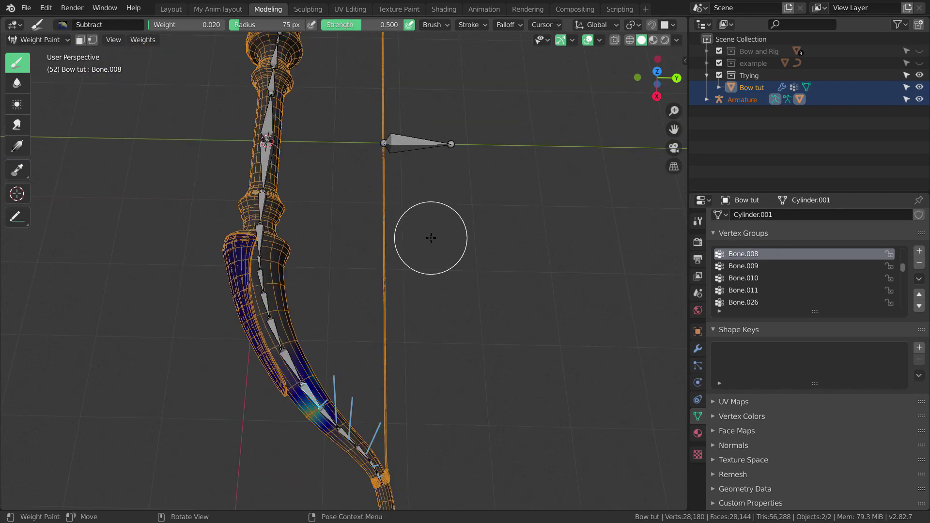
scroll(430, 238, up, 1)
shift+middle_drag(431, 130, 419, 224)
shift+middle_drag(423, 58, 409, 221)
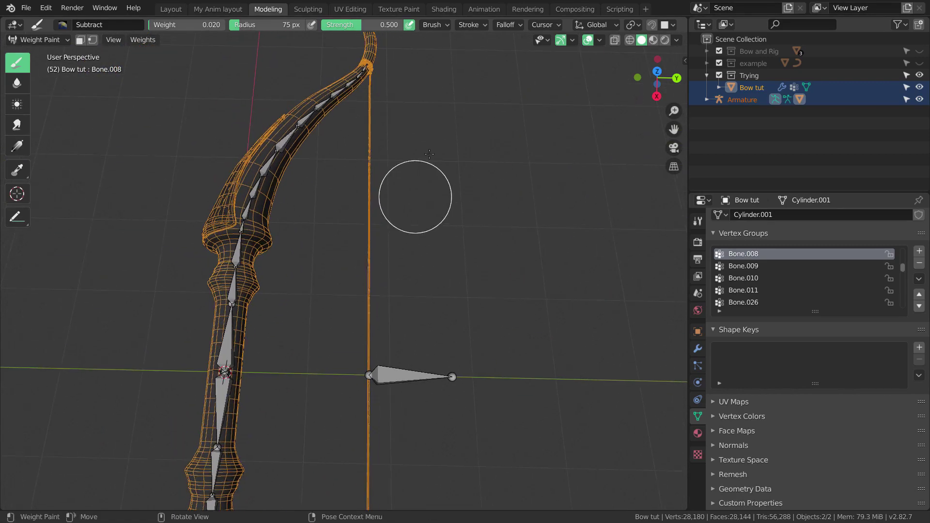
shift+middle_drag(429, 154, 414, 273)
scroll(410, 270, up, 1)
shift+middle_drag(425, 192, 428, 241)
scroll(427, 241, up, 1)
scroll(410, 288, up, 1)
mouse_move(421, 285)
shift+middle_down()
mouse_move(438, 222)
mouse_move(415, 276)
mouse_move(429, 286)
shift+middle_up()
scroll(411, 271, up, 1)
scroll(415, 276, up, 1)
scroll(447, 122, up, 2)
shift+middle_drag(446, 123, 454, 174)
scroll(449, 179, up, 1)
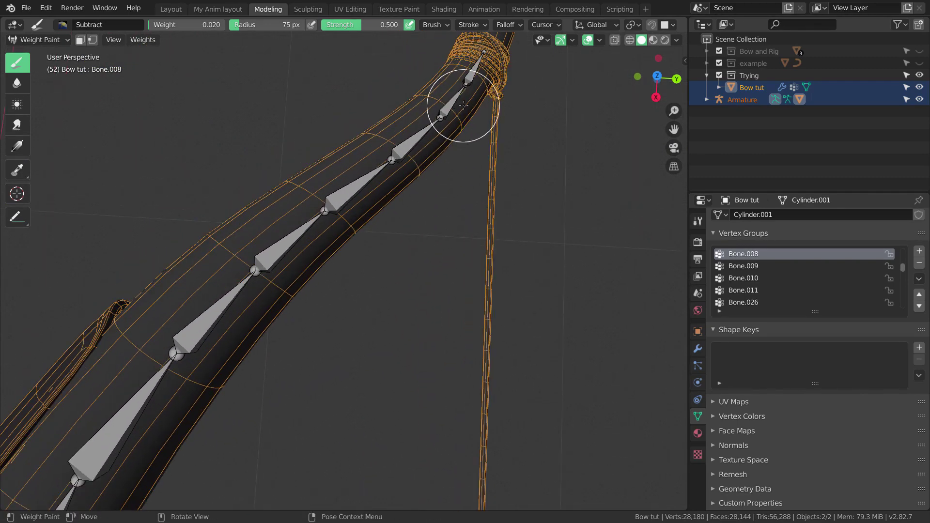
shift+middle_drag(463, 118, 469, 130)
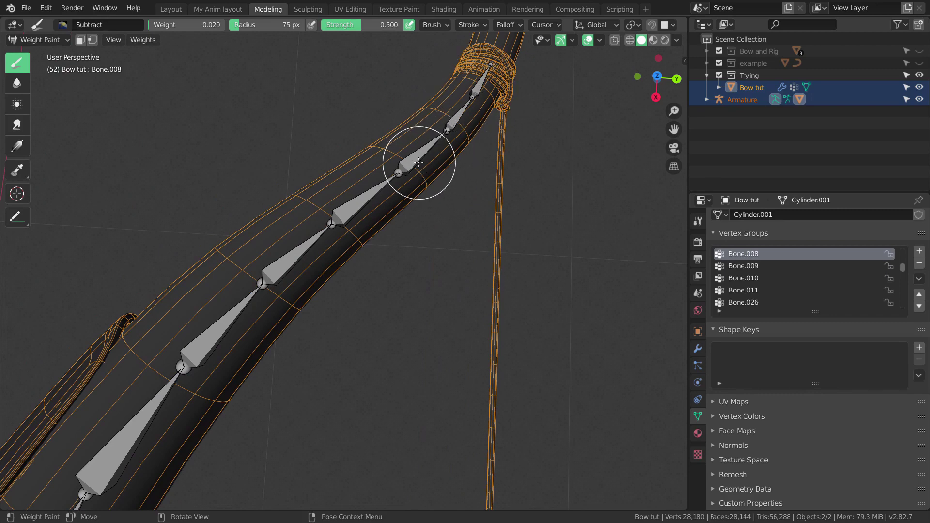
ctrl+click(211, 328)
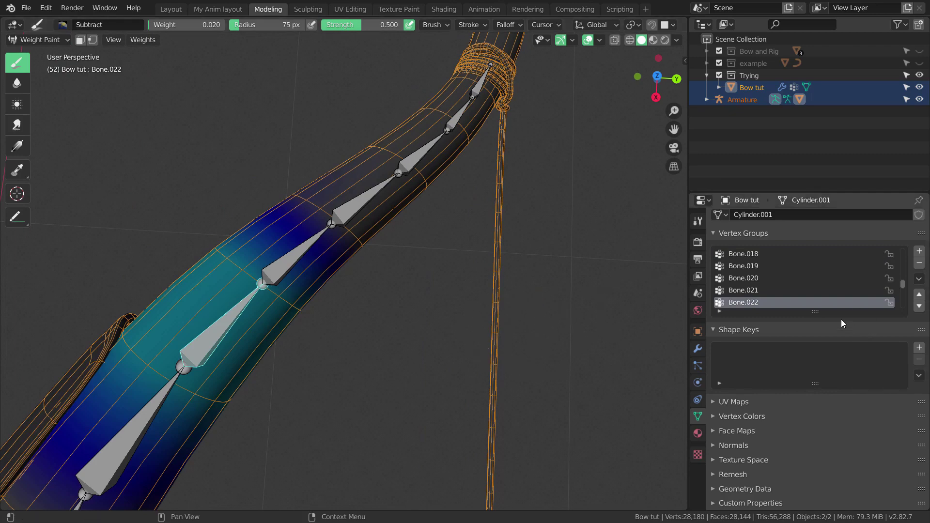
click(918, 279)
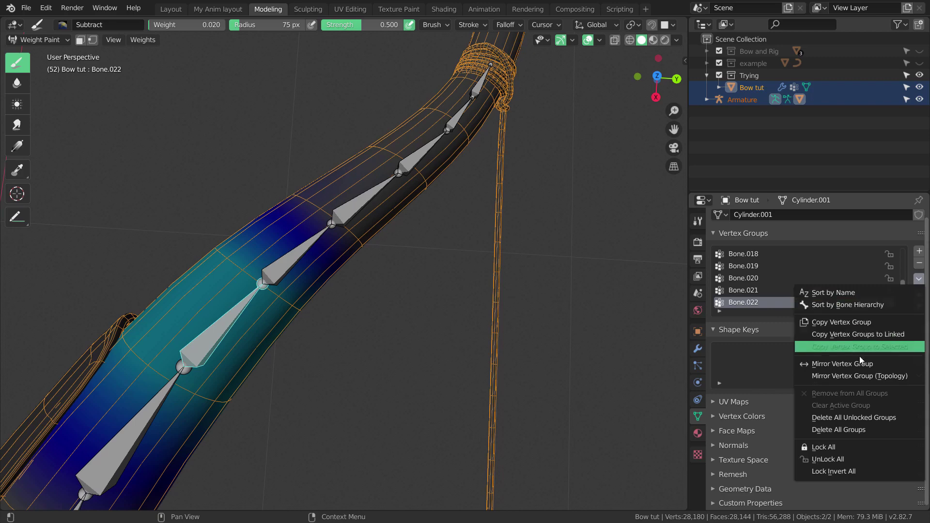
click(856, 323)
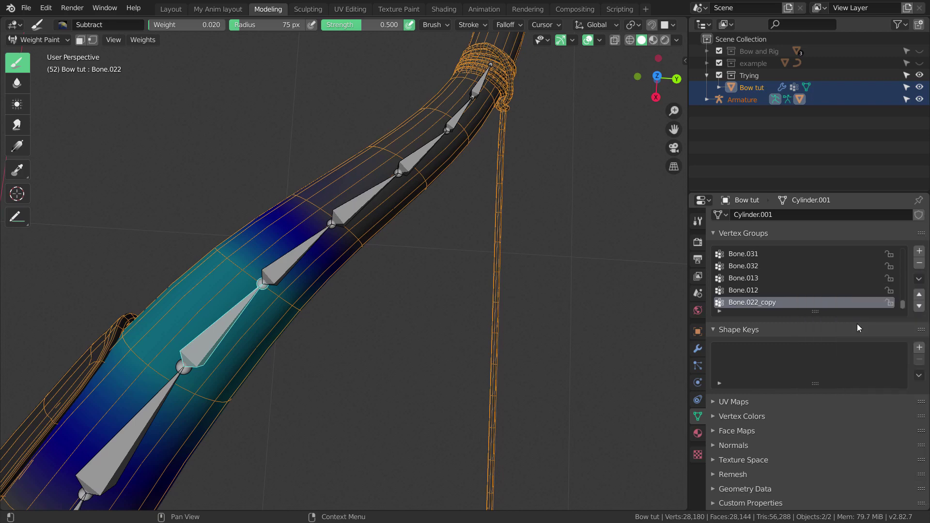
double_click(780, 301)
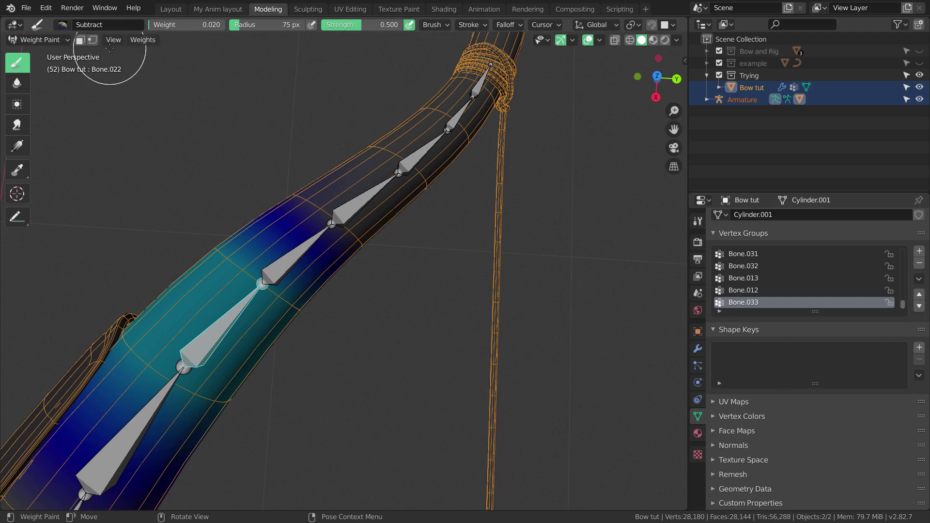
Mirror the Bone.033 group's weights onto the opposite limb
click(136, 42)
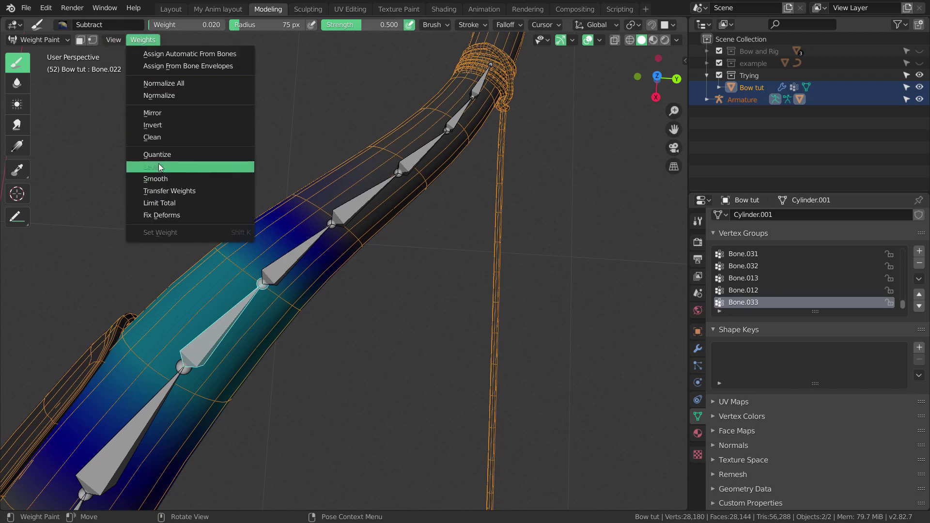
click(164, 112)
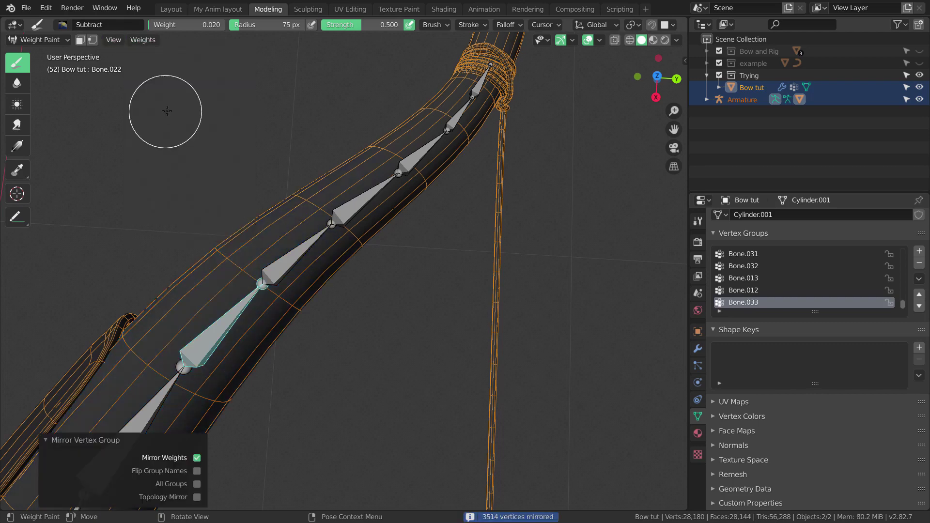
scroll(416, 301, down, 6)
shift+middle_drag(404, 376, 415, 307)
shift+middle_drag(413, 397, 420, 311)
scroll(419, 312, up, 2)
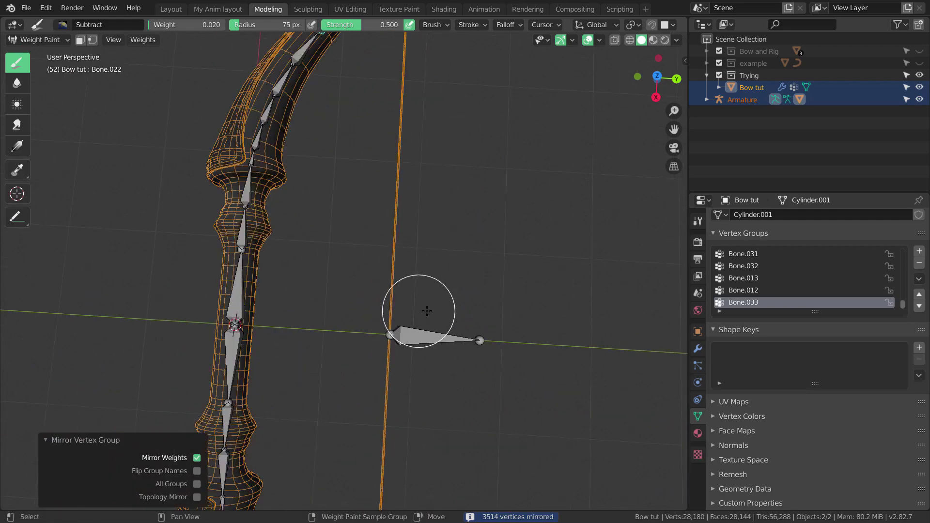
Examine the mirrored Bone.033 weights on the annotated limb between the plate and the marked joints
scroll(419, 314, down, 2)
shift+middle_drag(412, 365, 429, 244)
scroll(423, 244, up, 1)
scroll(424, 244, up, 3)
scroll(423, 244, down, 4)
scroll(429, 244, up, 2)
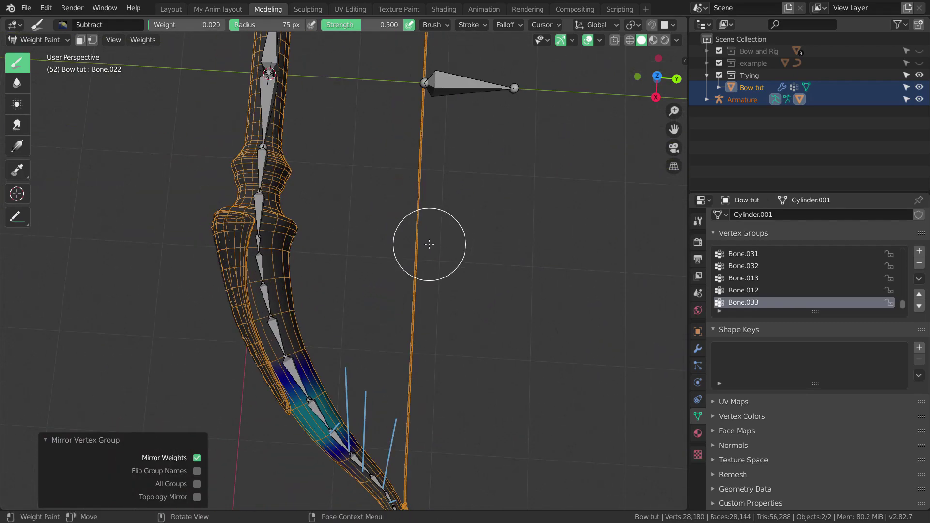
scroll(429, 244, down, 2)
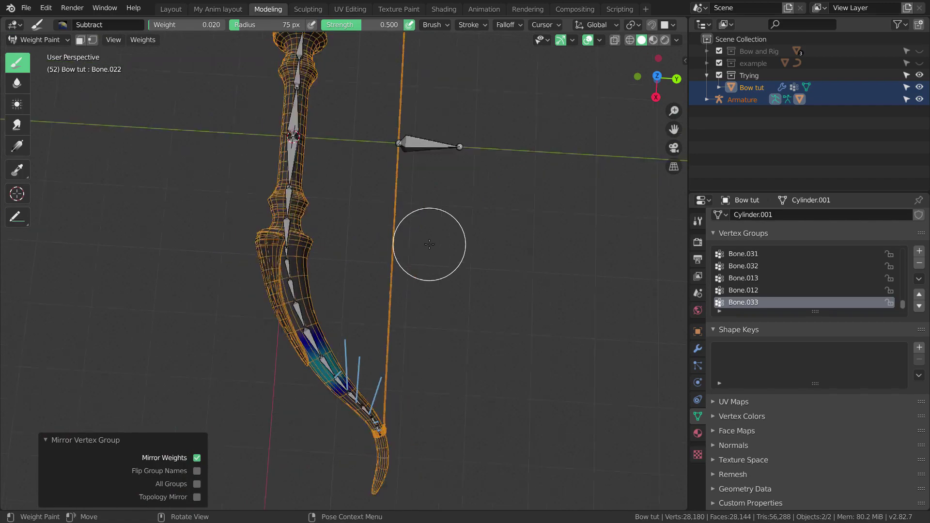
scroll(429, 244, up, 1)
shift+middle_drag(427, 225, 431, 260)
shift+middle_drag(428, 332, 417, 230)
scroll(430, 262, up, 3)
scroll(428, 249, up, 4)
scroll(419, 252, up, 3)
scroll(442, 225, down, 3)
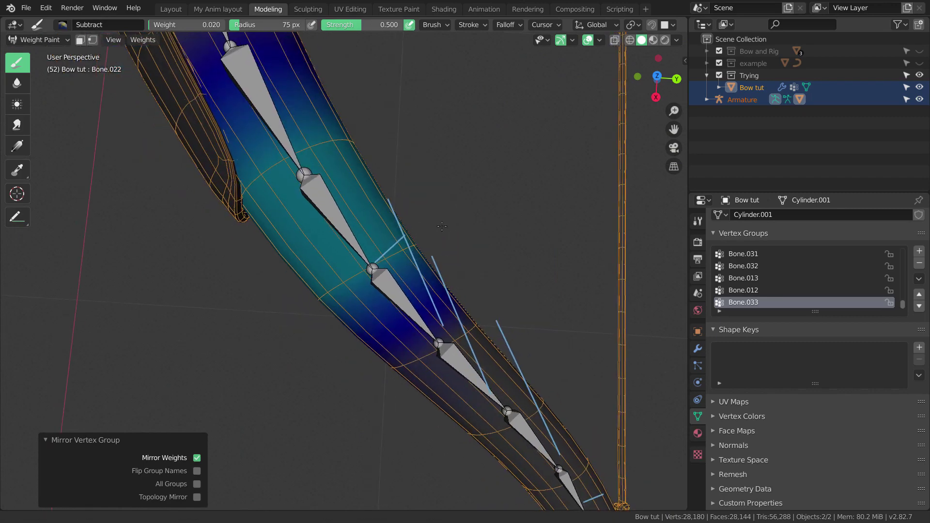
Select Bone.008 on the annotated limb and test its deformation with a trial rotation, cancelling it
ctrl+click(337, 220)
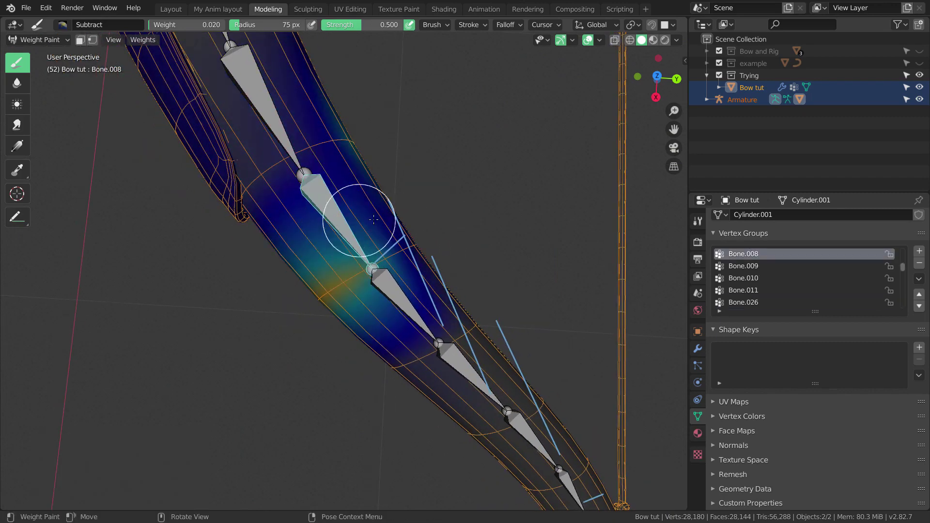
scroll(411, 215, down, 5)
scroll(420, 215, up, 1)
scroll(384, 250, up, 1)
shift+middle_drag(421, 216, 411, 274)
scroll(387, 254, up, 3)
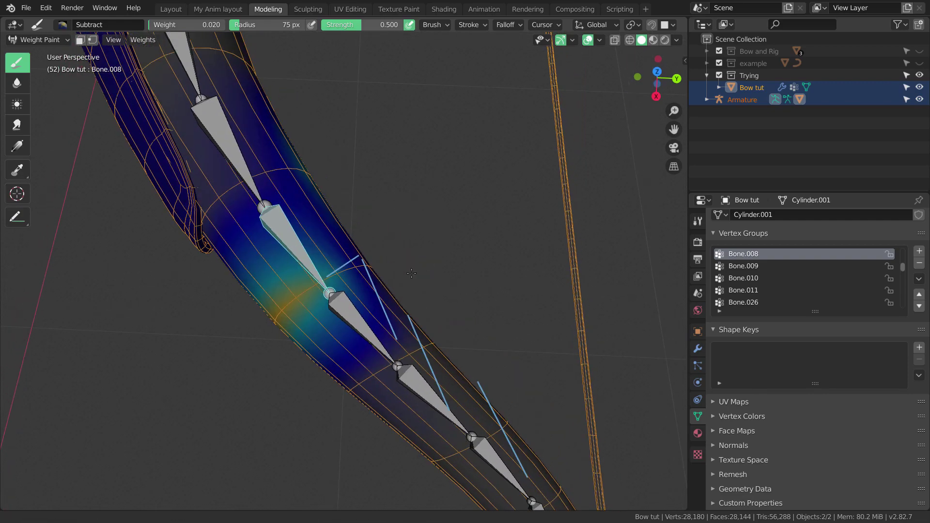
key(r)
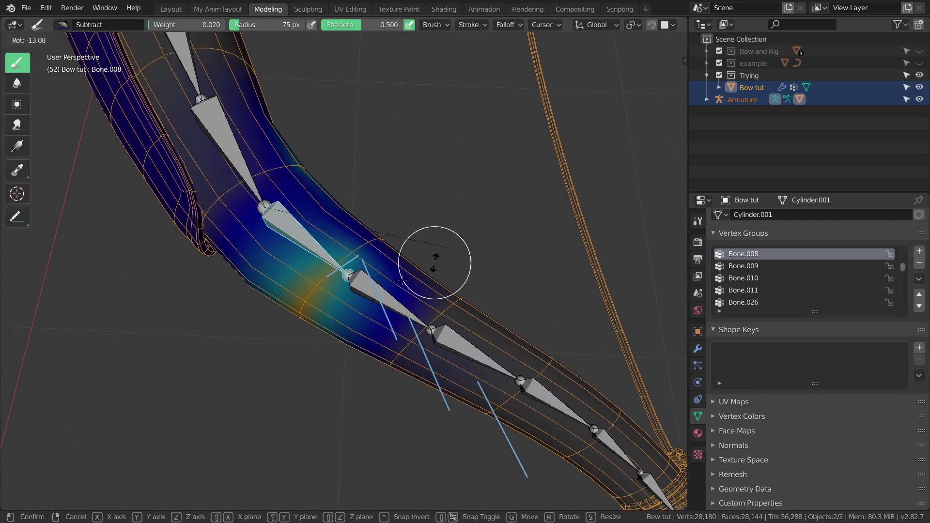
right_click(447, 259)
scroll(447, 258, down, 3)
scroll(412, 276, up, 3)
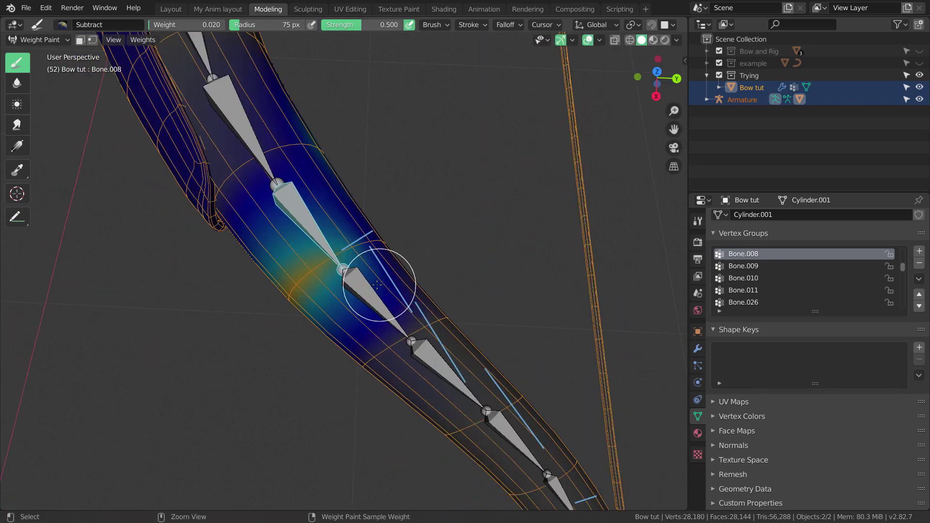
Select the neighbouring Bone.009 and check its deformation with a trial rotation, cancelling it
ctrl+click(371, 288)
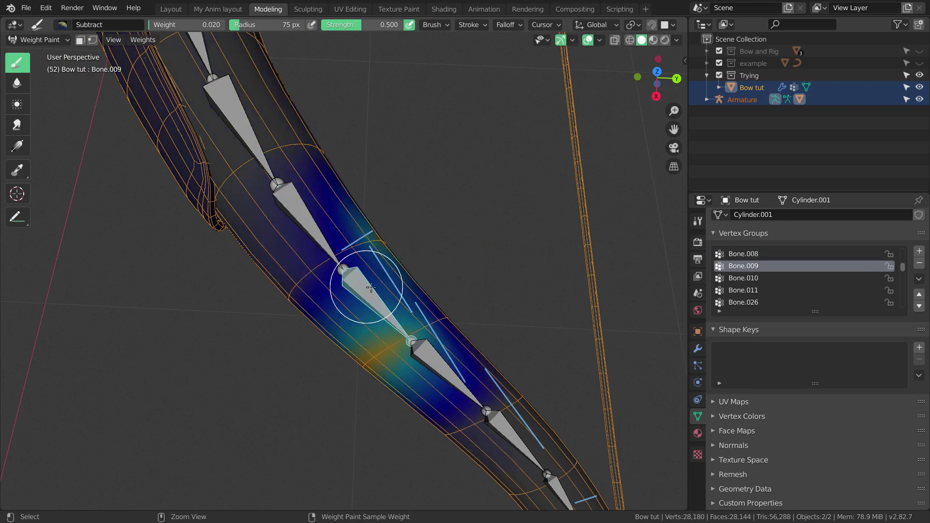
key(r)
right_click(455, 303)
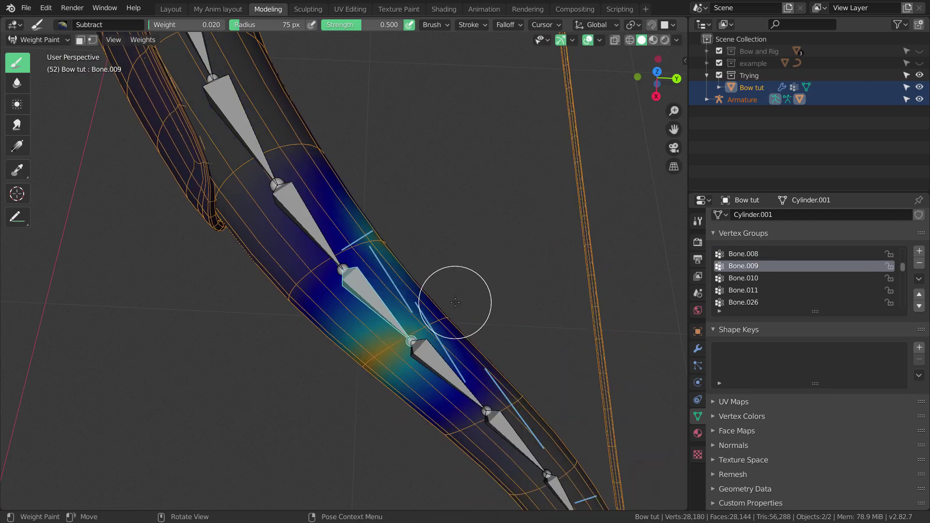
Examine the opposite limb's bone chain and mesh sections from the grip along the plate toward the string wrapping
scroll(455, 302, down, 8)
shift+middle_drag(455, 208, 419, 378)
scroll(411, 339, up, 3)
scroll(388, 281, down, 5)
shift+middle_drag(387, 281, 390, 292)
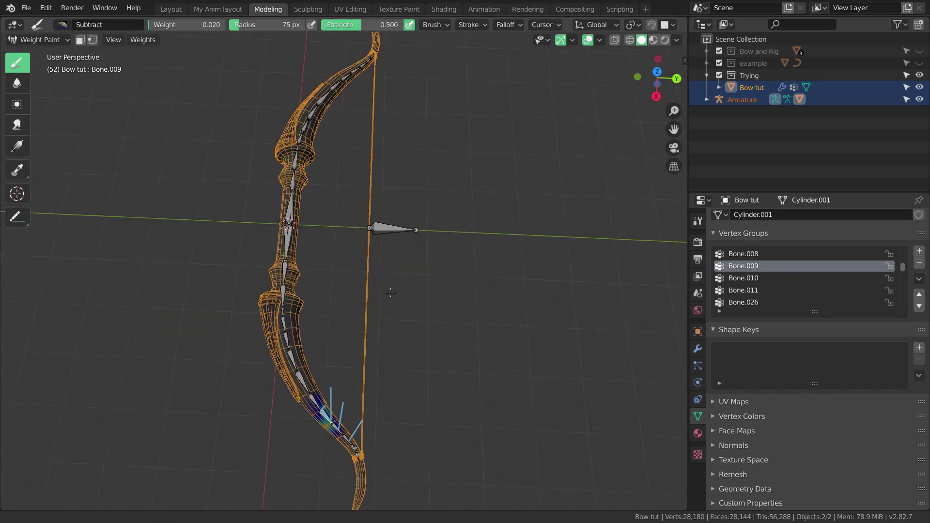
scroll(358, 193, up, 6)
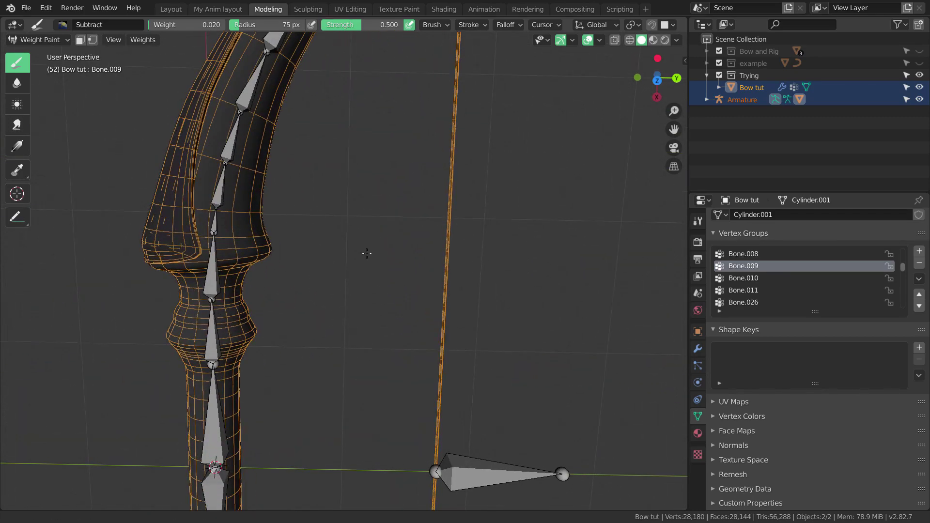
scroll(384, 240, down, 2)
mouse_move(366, 254)
shift+middle_down()
mouse_move(384, 240)
mouse_move(384, 216)
mouse_move(382, 247)
mouse_move(372, 237)
mouse_move(382, 201)
mouse_move(383, 216)
mouse_move(371, 199)
mouse_move(371, 255)
shift+middle_up()
scroll(383, 216, up, 1)
scroll(382, 247, down, 2)
scroll(372, 237, down, 3)
scroll(382, 223, up, 5)
middle_drag(372, 182, 376, 237)
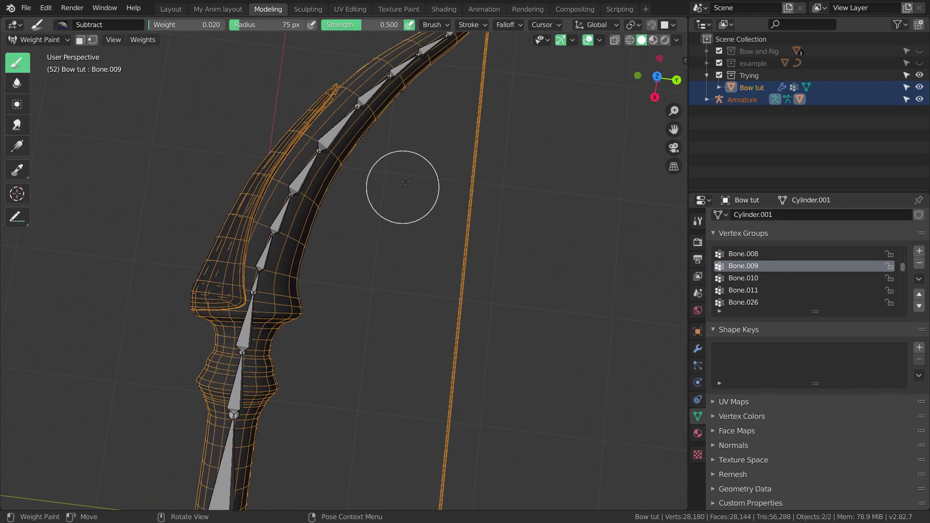
shift+middle_drag(405, 187, 402, 239)
shift+middle_drag(411, 161, 415, 145)
scroll(330, 264, up, 2)
mouse_move(305, 347)
shift+middle_down()
mouse_move(320, 264)
mouse_move(310, 308)
shift+middle_up()
shift+middle_drag(410, 101, 409, 163)
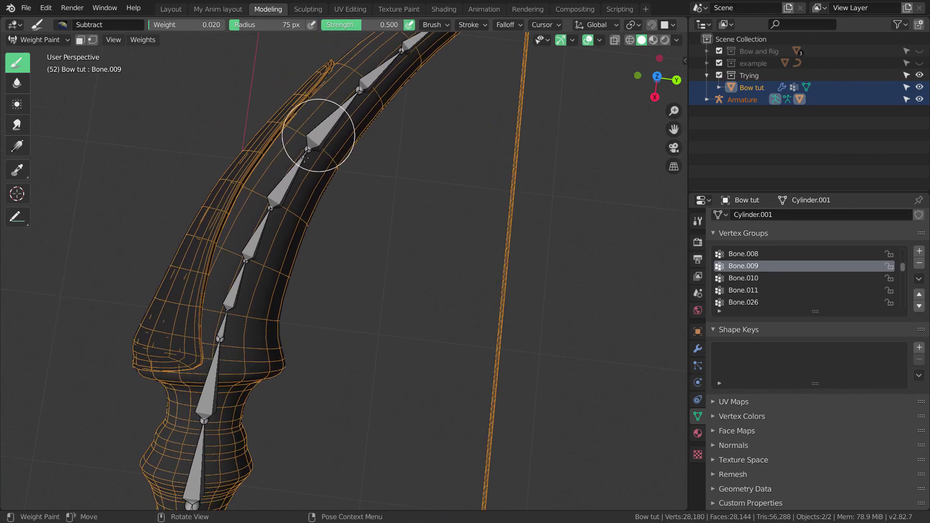
scroll(223, 334, down, 3)
shift+middle_drag(355, 256, 357, 203)
shift+middle_drag(357, 281, 354, 208)
scroll(353, 255, up, 2)
shift+middle_drag(353, 256, 355, 161)
shift+middle_drag(320, 294, 342, 368)
scroll(312, 350, up, 2)
shift+middle_drag(339, 383, 343, 334)
scroll(337, 351, up, 1)
scroll(353, 332, up, 1)
shift+middle_drag(370, 329, 387, 365)
scroll(397, 351, down, 1)
middle_drag(387, 364, 415, 351)
scroll(370, 325, up, 1)
scroll(370, 324, down, 1)
middle_drag(370, 293, 380, 301)
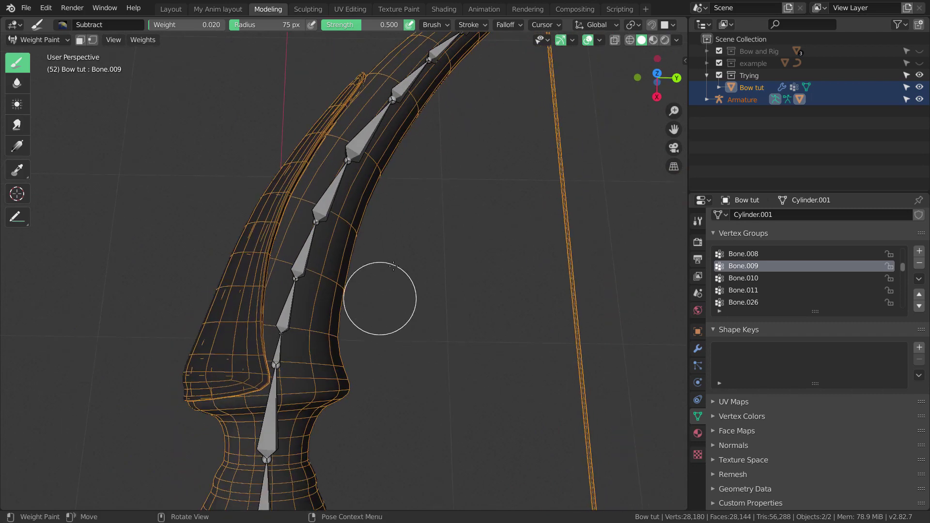
Select Bone.021 near the plate's tip, start and cancel a trial rotation, and inspect its weights on the limb and plate
shift+middle_drag(393, 242, 387, 327)
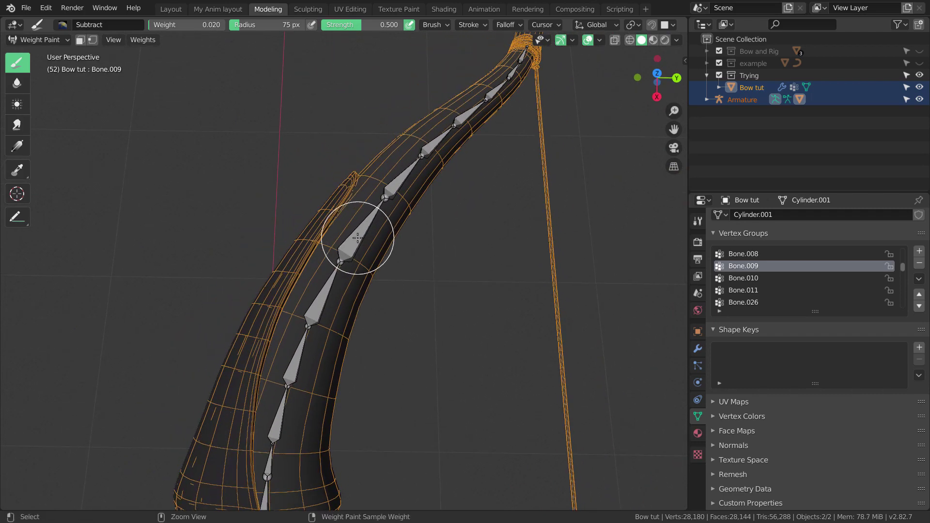
ctrl+click(357, 237)
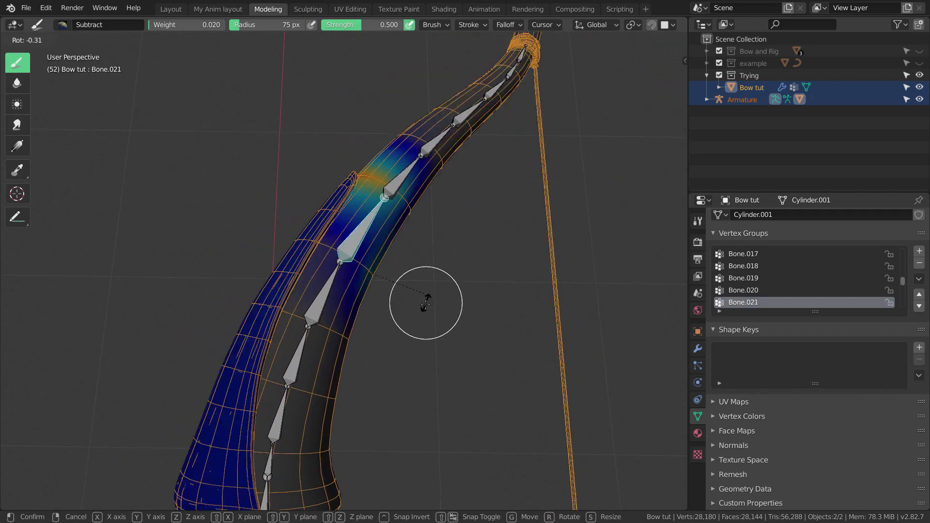
right_click(421, 303)
scroll(422, 303, down, 3)
shift+middle_drag(420, 306, 421, 287)
scroll(422, 291, up, 1)
mouse_move(421, 329)
shift+middle_down()
mouse_move(420, 294)
mouse_move(417, 312)
mouse_move(394, 306)
mouse_move(407, 311)
mouse_move(405, 293)
mouse_move(413, 300)
mouse_move(430, 291)
mouse_move(430, 271)
mouse_move(400, 259)
mouse_move(415, 224)
mouse_move(406, 242)
shift+middle_up()
scroll(417, 312, up, 2)
scroll(412, 296, up, 1)
scroll(430, 290, down, 2)
scroll(409, 293, up, 1)
scroll(401, 259, down, 3)
scroll(415, 224, up, 3)
scroll(97, 202, up, 1)
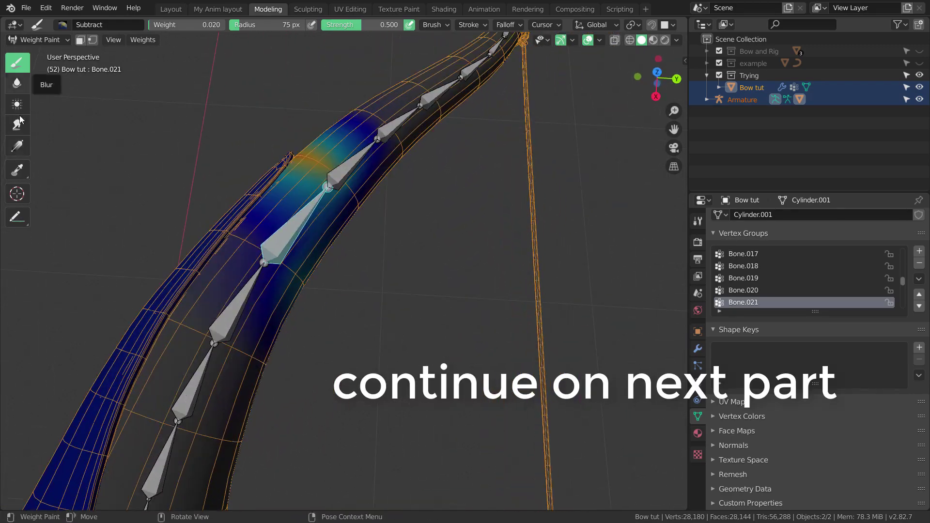
Mark both ends of Bone.021 with annotation lines across the limb and switch the bow mesh to Edit Mode
click(18, 217)
click(18, 63)
click(38, 41)
click(56, 66)
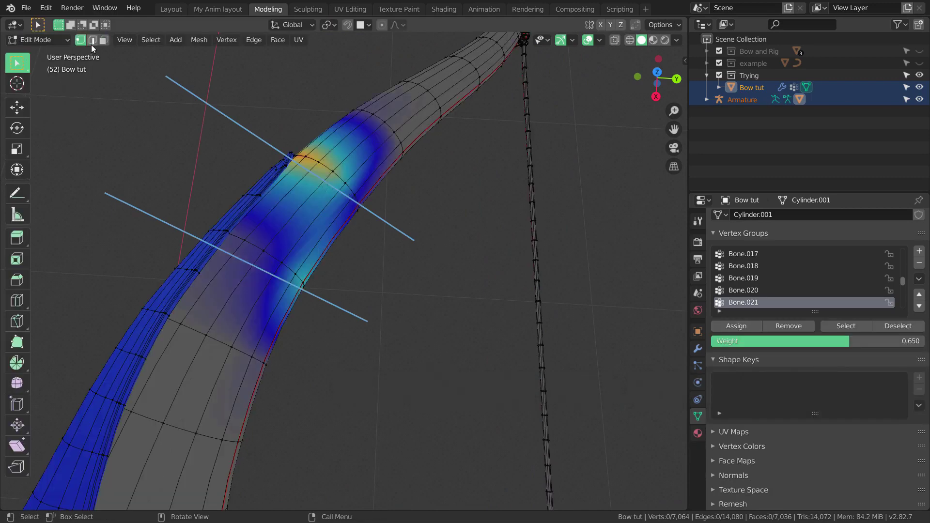
Select the whole linked plate in edge selection mode and remove it from Bone.021's vertex group
click(92, 42)
scroll(461, 257, down, 3)
shift+middle_drag(461, 257, 509, 217)
key(l)
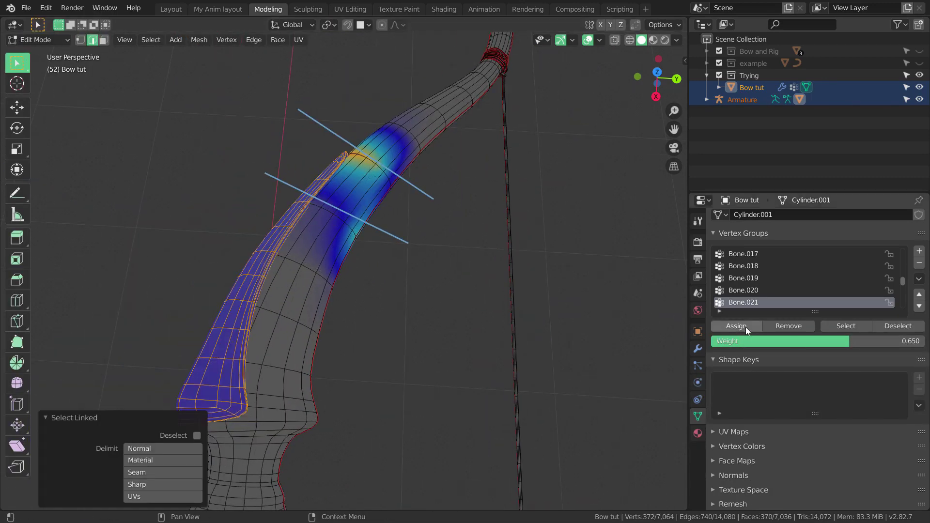
scroll(425, 280, up, 4)
Switch to face selection, deselect the plate and remove the limb section beyond the line nearer the string wrapping from Bone.021's group
key(3)
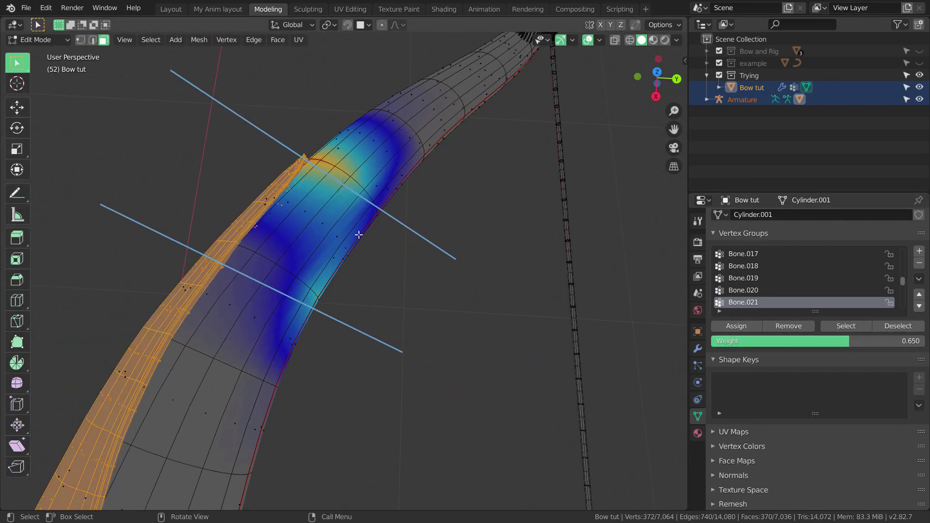
key(alt+a)
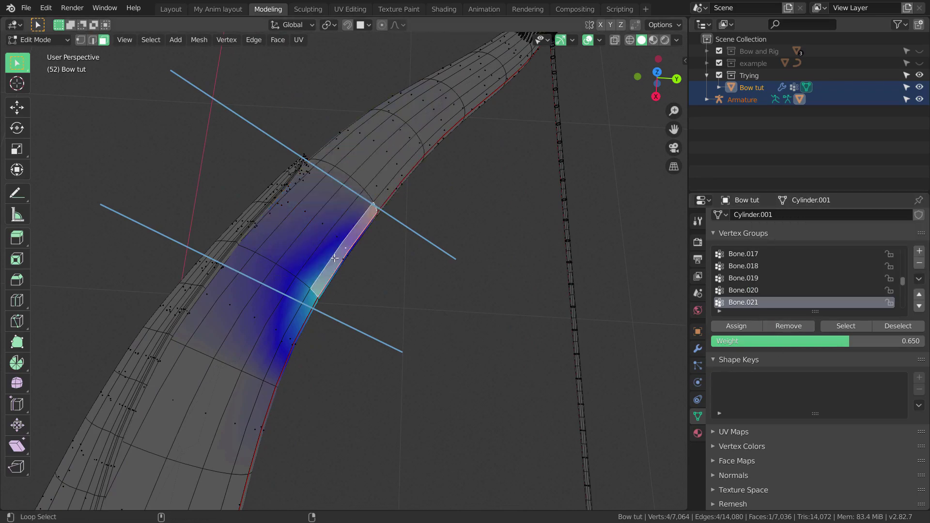
key(Escape)
Select the limb faces between the two annotation lines through the mesh and assign them to Bone.021 with weight 0.650
click(629, 40)
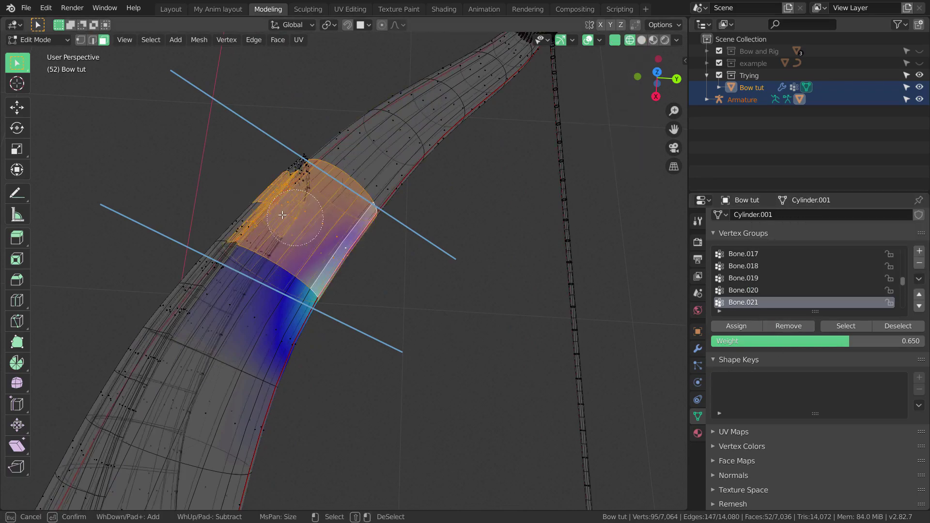
key(Escape)
middle_drag(380, 248, 357, 267)
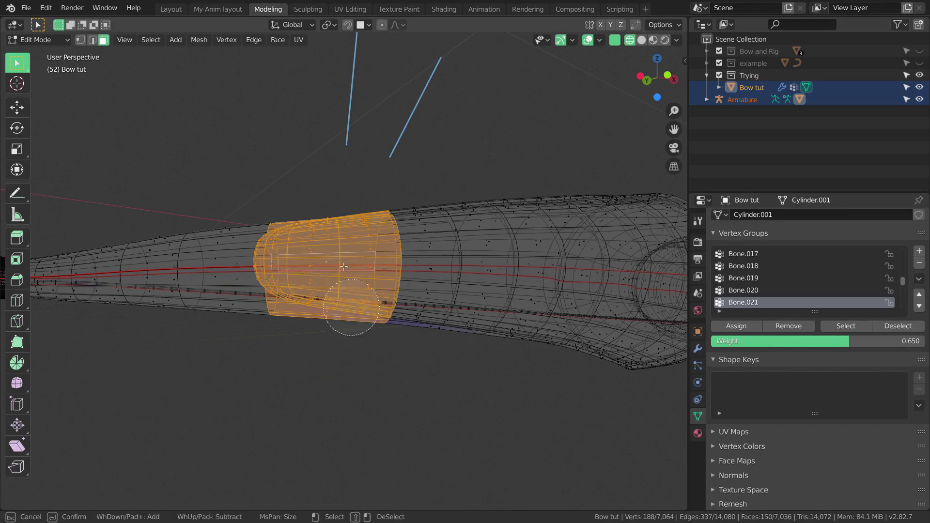
key(Escape)
click(641, 40)
middle_drag(383, 208, 450, 290)
click(629, 39)
key(c)
key(Escape)
scroll(370, 319, down, 5)
middle_drag(382, 296, 350, 291)
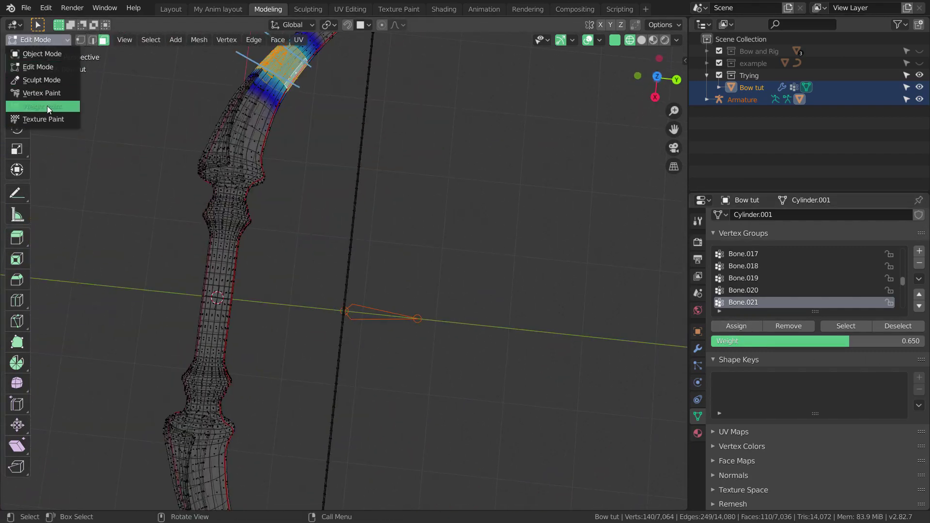
Return the bow mesh to Weight Paint, undo the two annotation lines and activate the Draw brush
click(48, 106)
scroll(394, 315, up, 3)
key(shift+space)
key(d)
scroll(393, 279, down, 3)
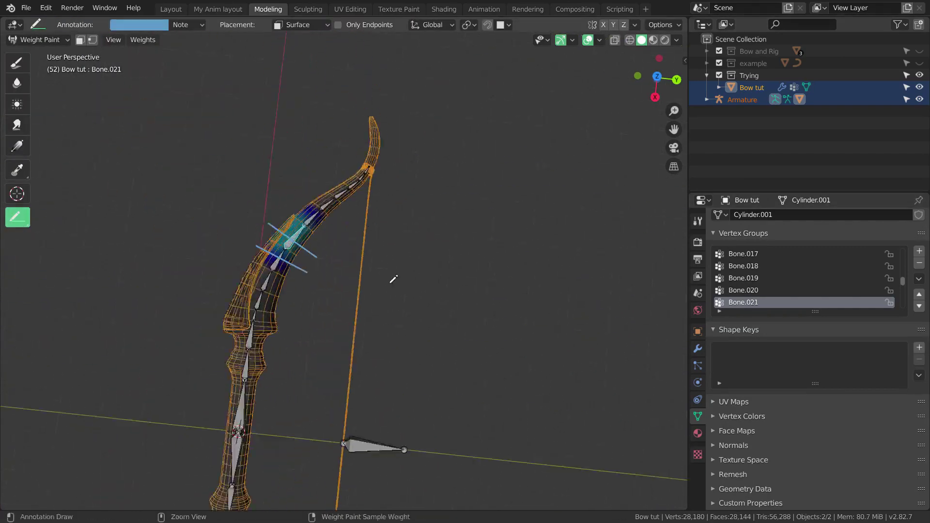
scroll(393, 280, up, 5)
key(ctrl+z)
key(ctrl+z)
scroll(118, 172, down, 4)
shift+middle_drag(118, 300, 111, 82)
click(18, 65)
Check which lower-limb bone matches Bone.021, and reselect Bone.021 on the upper limb
shift+middle_drag(401, 489, 446, 363)
scroll(446, 363, up, 1)
scroll(446, 290, down, 2)
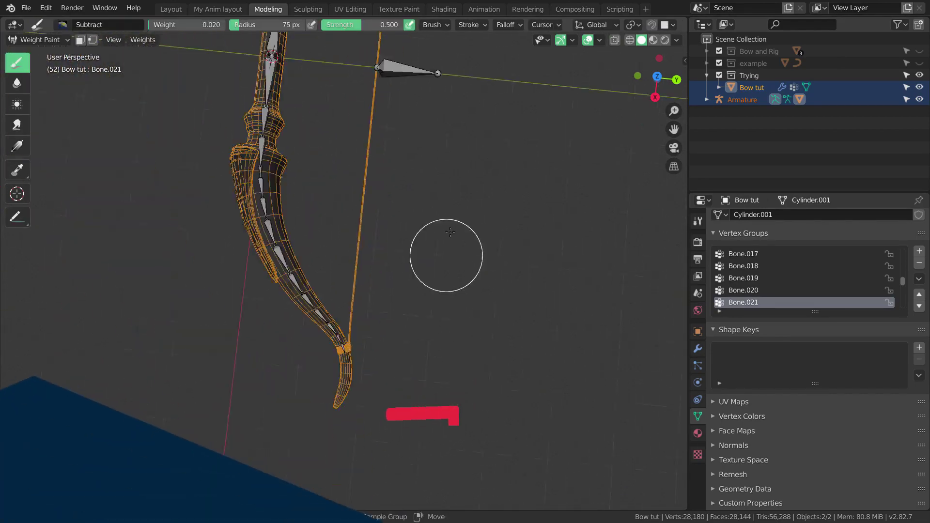
shift+middle_drag(449, 232, 425, 268)
scroll(425, 267, up, 5)
scroll(235, 285, down, 5)
shift+middle_drag(339, 465, 355, 289)
scroll(355, 288, up, 4)
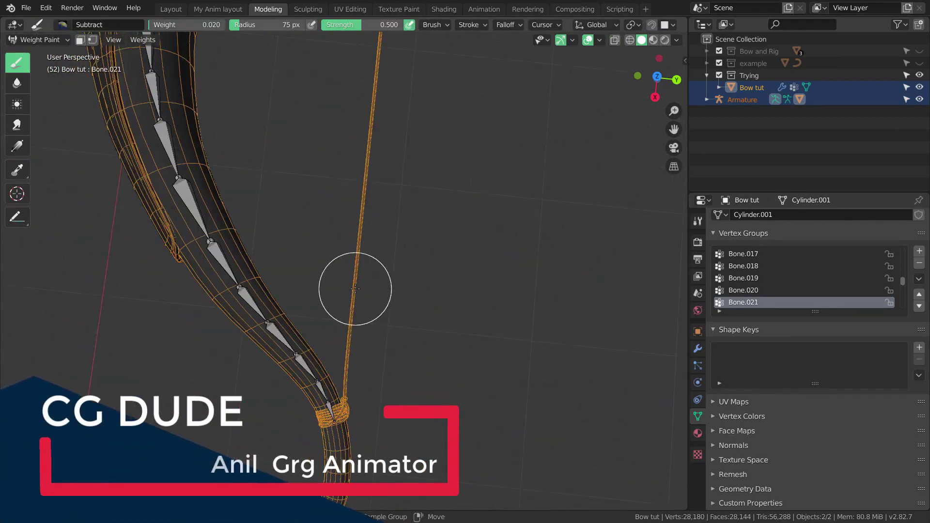
shift+middle_drag(325, 410, 367, 415)
shift+middle_drag(218, 164, 260, 275)
ctrl+click(235, 274)
scroll(490, 402, down, 2)
shift+middle_drag(490, 401, 496, 147)
ctrl+click(276, 269)
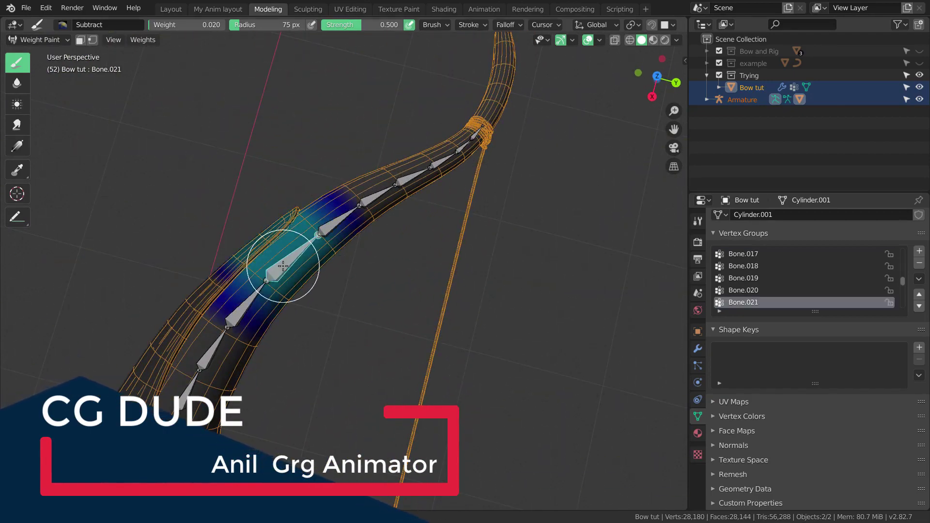
Copy Bone.021's vertex group and rename the copy after the matching lower-limb bone
click(919, 279)
click(847, 325)
double_click(771, 303)
key(BackSpace)
key(BackSpace)
key(BackSpace)
key(BackSpace)
key(BackSpace)
key(BackSpace)
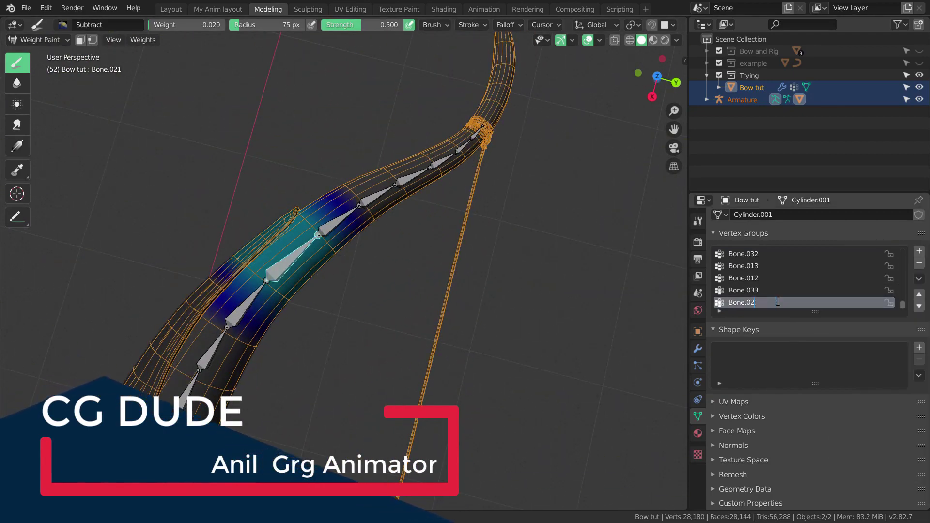
key(Return)
Mirror the copied Bone.021 group's weights onto the lower limb and select Bone.007 there to check them
scroll(794, 281, up, 20)
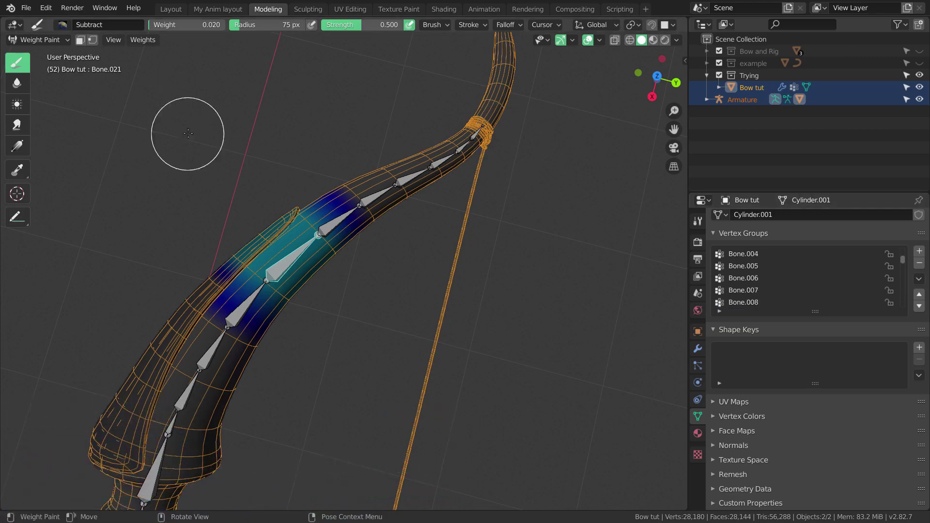
click(143, 40)
click(160, 114)
scroll(510, 237, down, 4)
shift+middle_drag(520, 484, 510, 237)
shift+middle_drag(339, 368, 460, 189)
scroll(339, 213, up, 4)
ctrl+click(242, 214)
scroll(290, 223, down, 6)
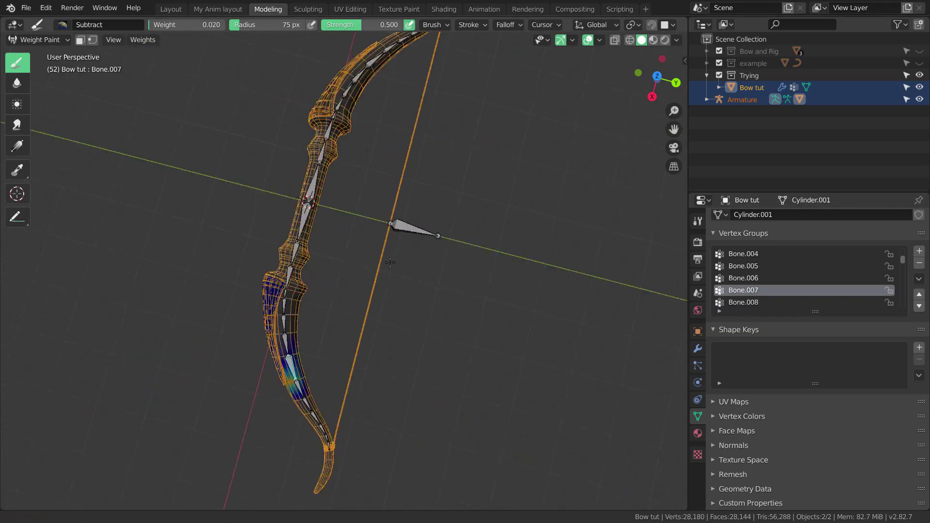
Select Bone.020 on the upper limb and switch the bow mesh to Edit Mode
shift+middle_drag(463, 70, 426, 242)
shift+middle_drag(407, 309, 410, 183)
scroll(410, 194, up, 4)
middle_drag(417, 218, 406, 269)
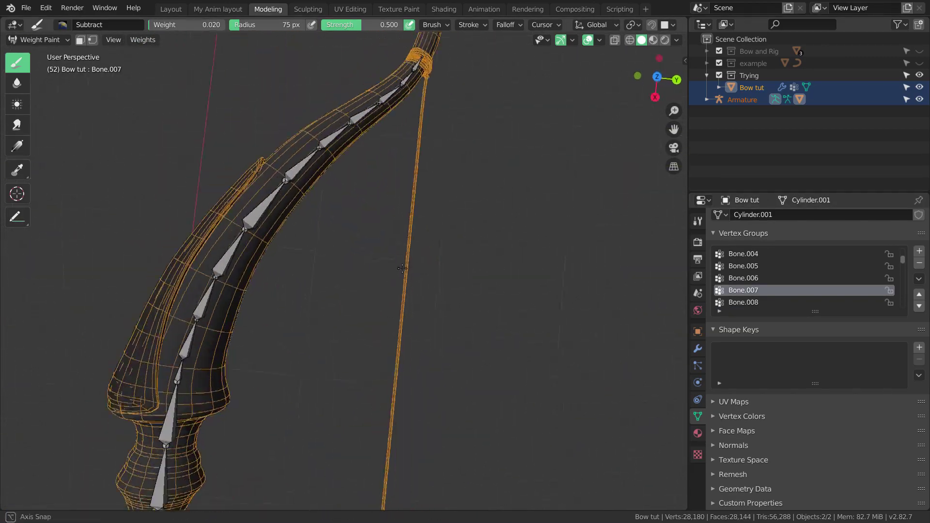
scroll(384, 276, up, 2)
ctrl+click(200, 260)
middle_drag(275, 240, 118, 130)
click(44, 68)
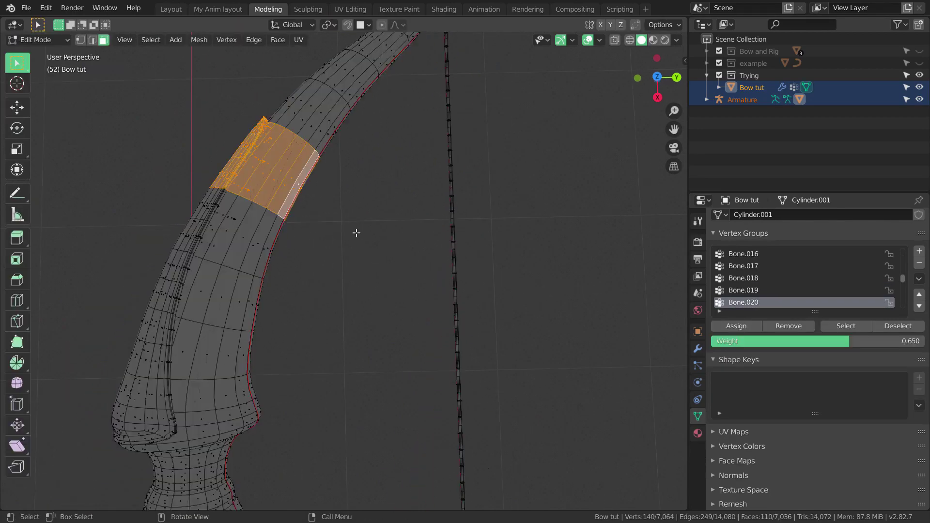
Clear the selection, select the whole linked plate in edge selection mode and remove it from Bone.020's vertex group
scroll(356, 232, down, 1)
click(384, 202)
scroll(384, 202, down, 1)
click(92, 40)
scroll(203, 310, up, 3)
middle_drag(199, 339, 177, 325)
key(l)
click(788, 326)
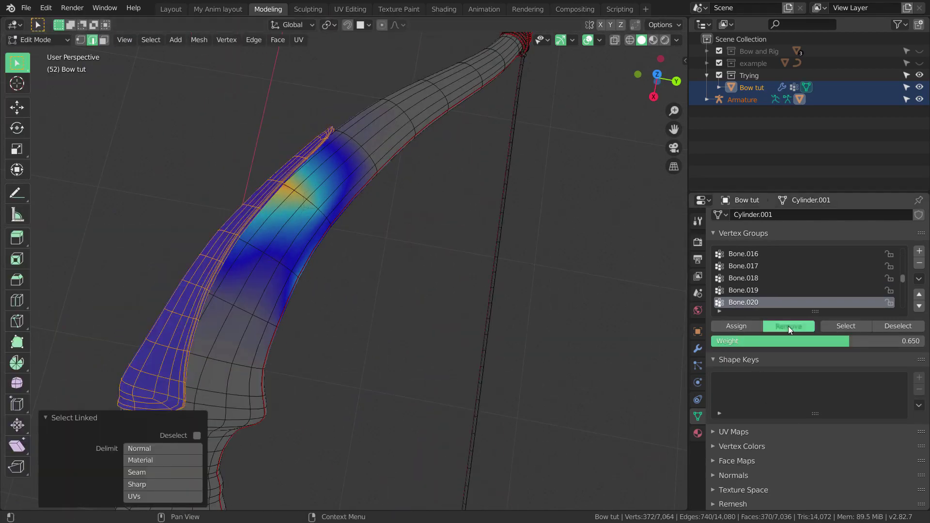
Switch to face selection and remove the limb face loops beyond Bone.020's section, toward the tip, from its vertex group
scroll(420, 291, up, 2)
click(642, 40)
shift+middle_drag(368, 193, 364, 228)
click(104, 40)
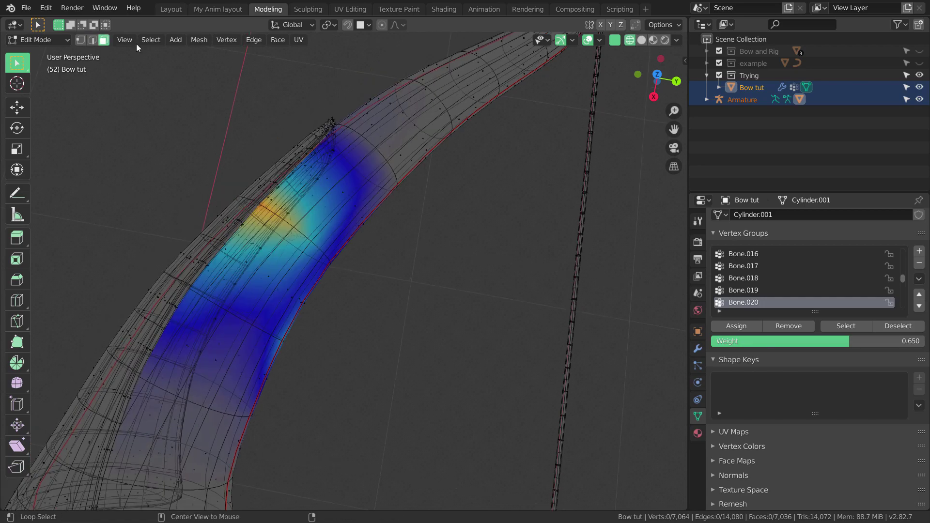
alt+shift+click(365, 224)
click(789, 326)
Select the limb face loops along Bone.020 together with the adjoining plate faces, working through the mesh in wireframe
scroll(384, 323, down, 1)
scroll(385, 324, up, 1)
alt+shift+click(323, 297)
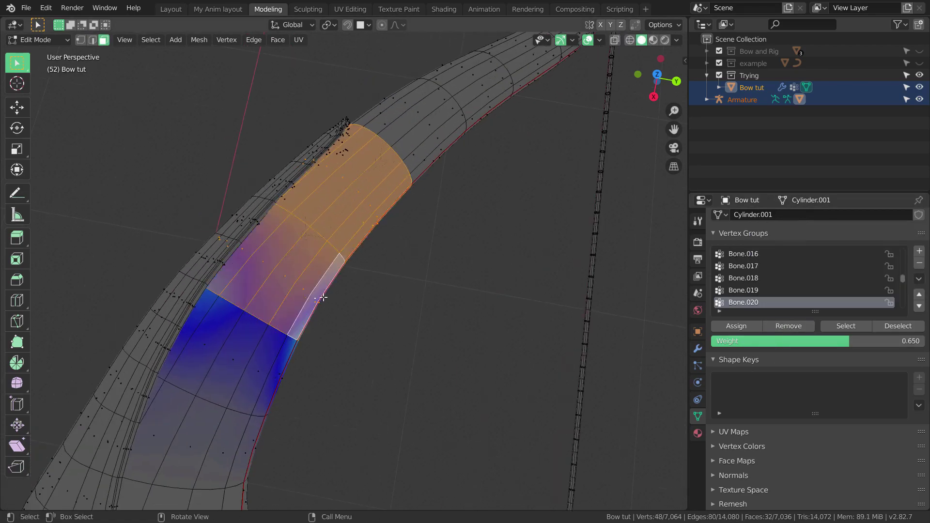
shift+middle_drag(376, 290, 483, 295)
scroll(406, 277, up, 2)
shift+middle_drag(405, 276, 375, 303)
key(shift+z)
key(c)
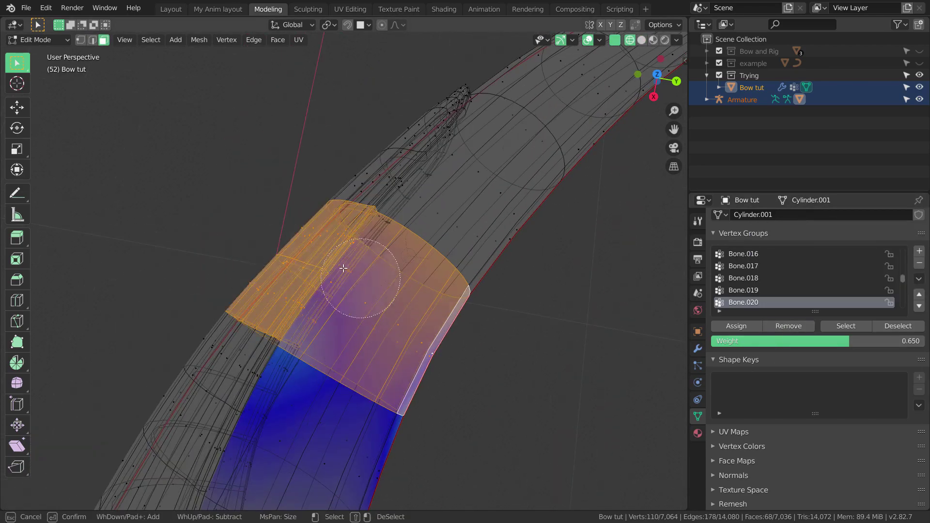
key(Escape)
Clean up stray plate faces with circle select and assign the selected section to Bone.020 with weight 0.650
shift+middle_drag(436, 256, 389, 328)
scroll(486, 330, up, 2)
key(alt+shift)
key(w)
scroll(489, 273, down, 4)
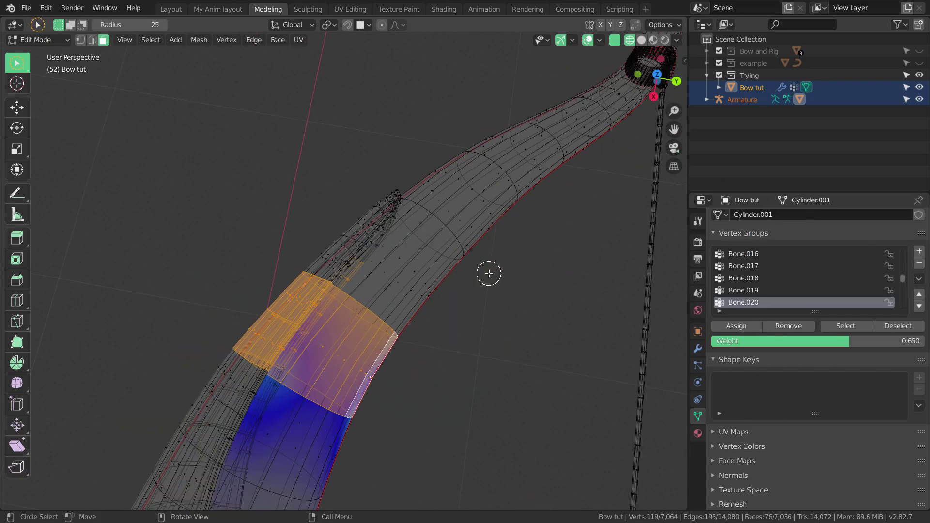
shift+drag(354, 224, 361, 233)
key(Escape)
key(shift+z)
shift+middle_drag(347, 417, 391, 247)
scroll(390, 247, up, 2)
key(2)
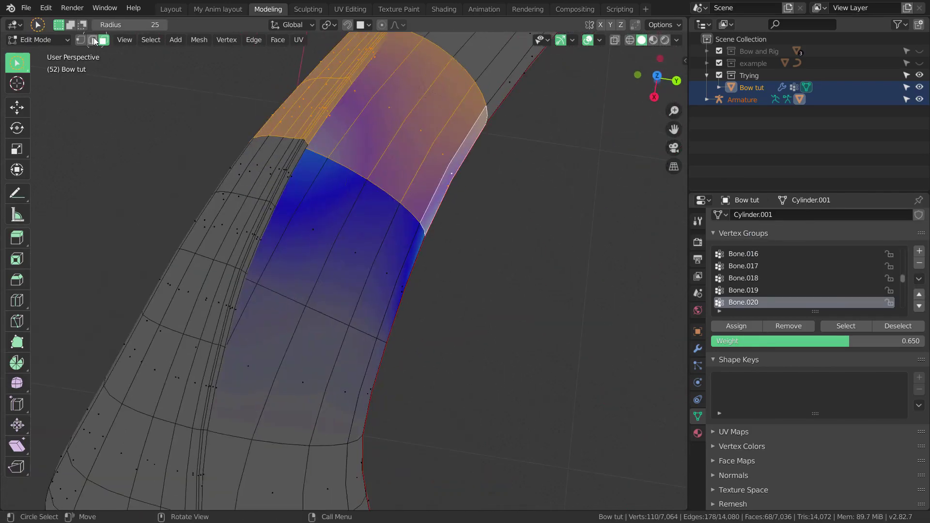
scroll(397, 239, down, 1)
click(736, 326)
Return to Weight Paint and inspect the upper-limb weights of Bone.019 and Bone.020
scroll(469, 295, down, 5)
shift+middle_drag(440, 317, 445, 286)
scroll(446, 286, up, 4)
middle_drag(446, 287, 457, 286)
scroll(456, 286, down, 3)
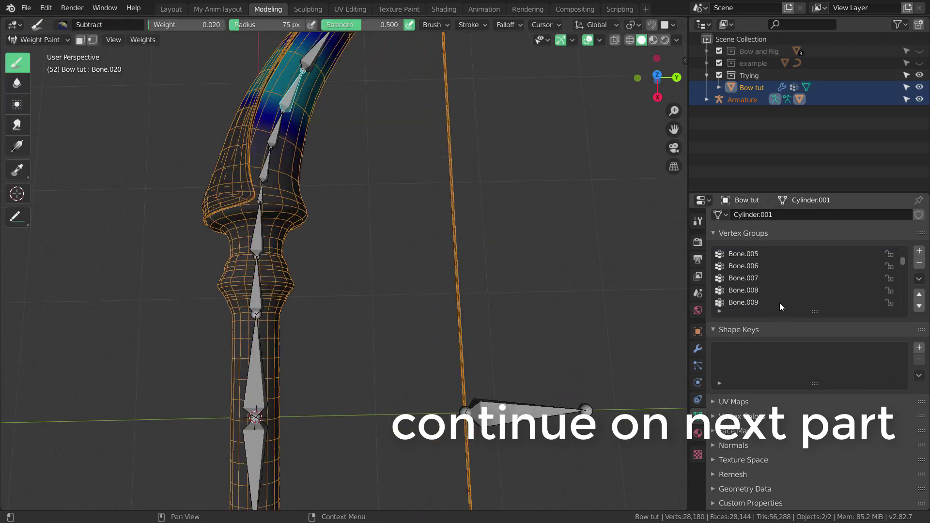
click(774, 266)
scroll(444, 267, down, 3)
shift+middle_drag(430, 185, 460, 327)
scroll(460, 291, up, 5)
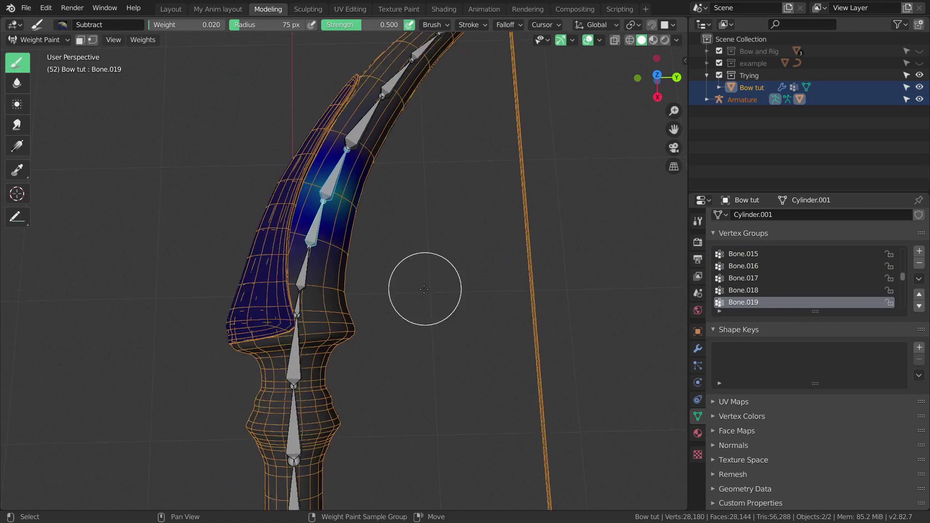
middle_drag(422, 270, 379, 213)
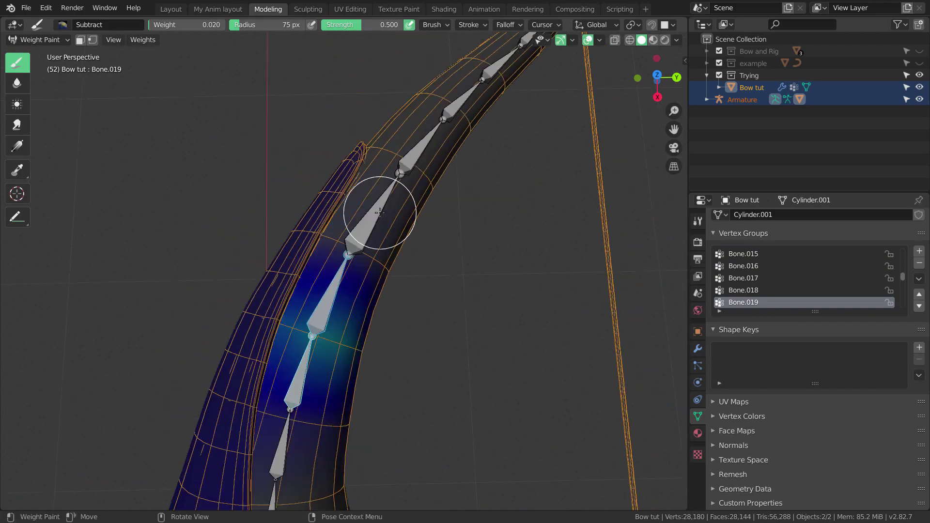
ctrl+click(376, 213)
ctrl+click(334, 299)
Select the matching lower-limb bone, Bone.006, to identify it, and reselect Bone.020 on the upper limb
scroll(435, 310, down, 5)
shift+middle_drag(460, 339, 445, 53)
scroll(436, 259, up, 5)
shift+middle_drag(460, 400, 481, 334)
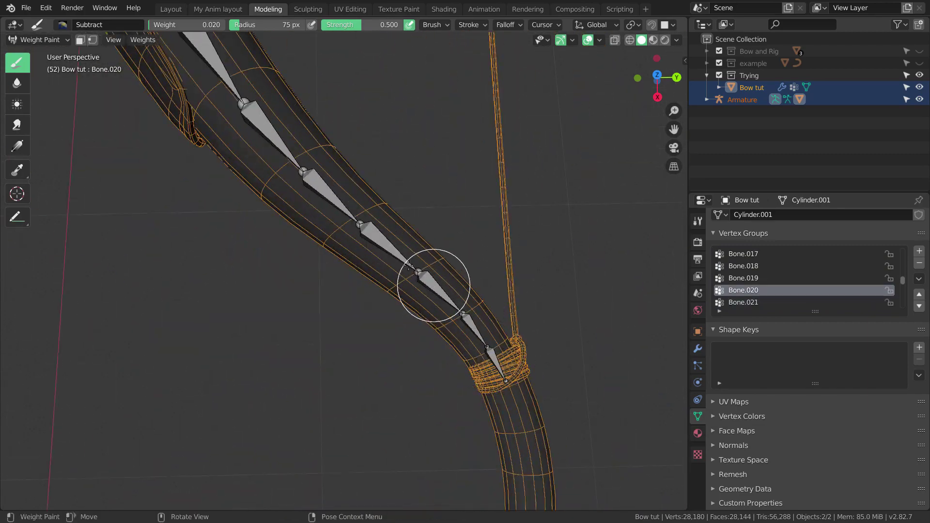
shift+middle_drag(273, 131, 287, 388)
ctrl+click(183, 187)
scroll(401, 228, down, 3)
shift+middle_drag(400, 160, 463, 484)
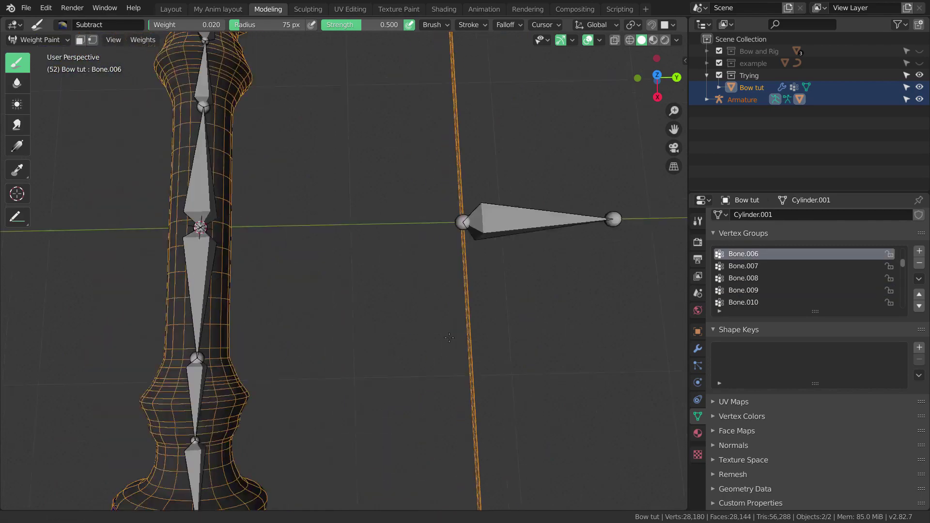
shift+middle_drag(387, 106, 485, 421)
scroll(453, 253, up, 3)
ctrl+click(297, 161)
shift+middle_drag(475, 217, 451, 290)
Copy Bone.020's vertex group, try to rename the copy after the matching lower-limb bone and select the copy in the list
click(919, 278)
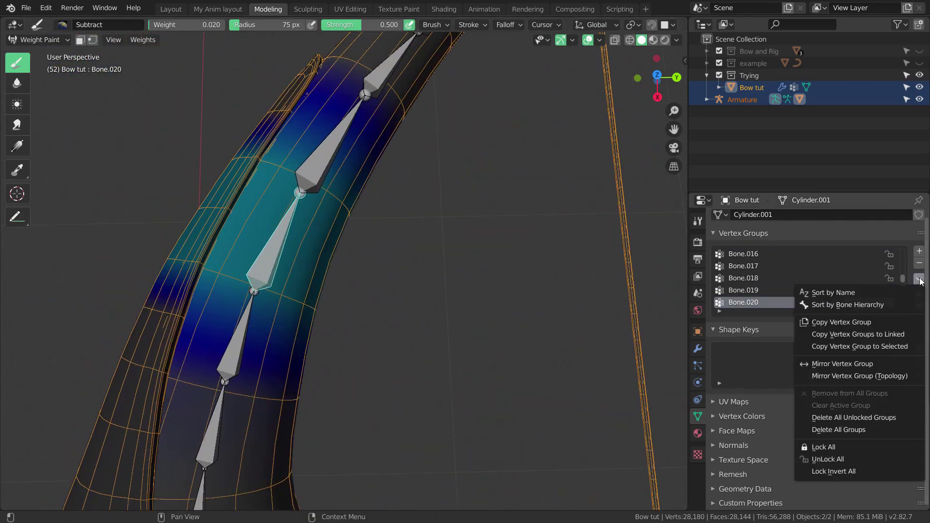
click(856, 323)
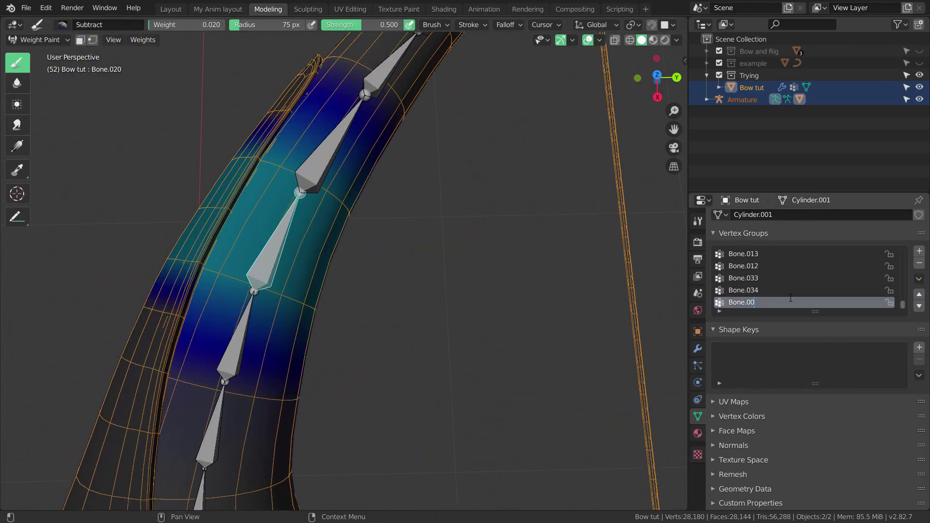
scroll(786, 289, up, 10)
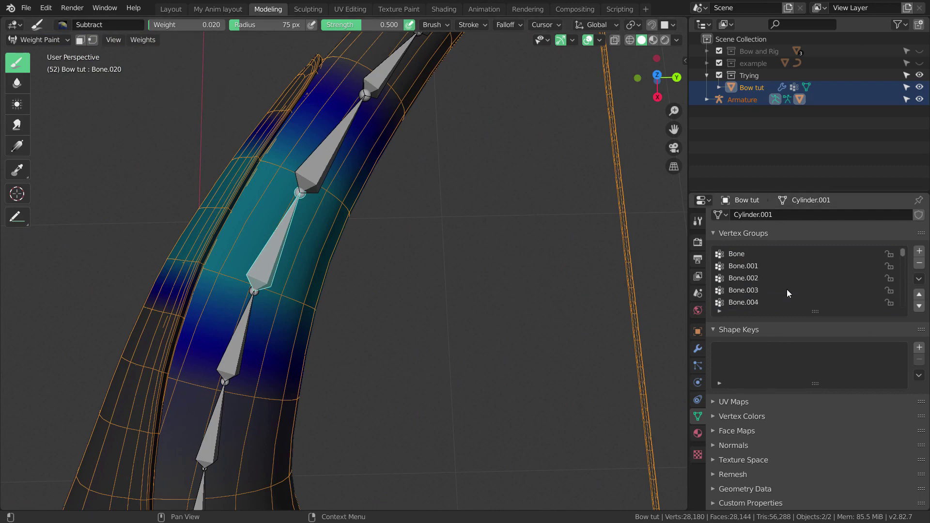
click(786, 290)
click(143, 40)
scroll(813, 297, down, 20)
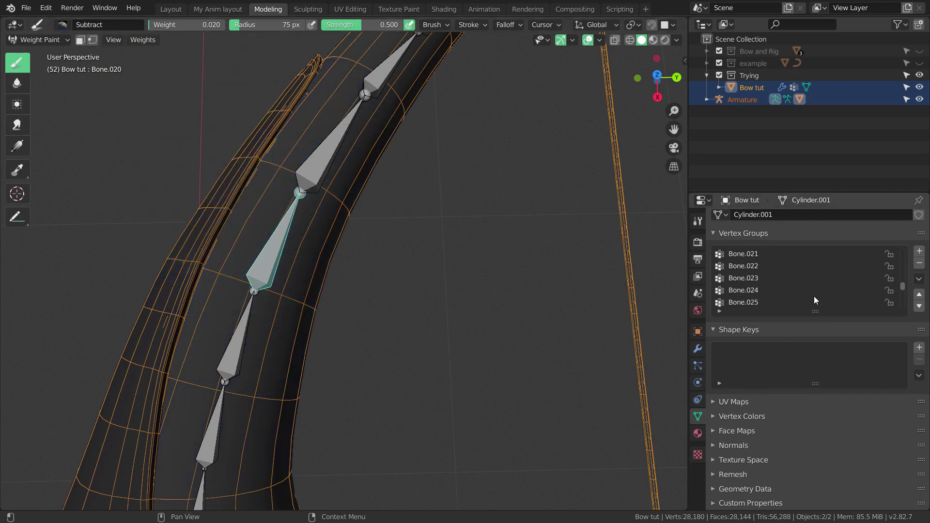
scroll(813, 296, up, 20)
scroll(813, 296, down, 20)
scroll(813, 295, down, 2)
click(752, 302)
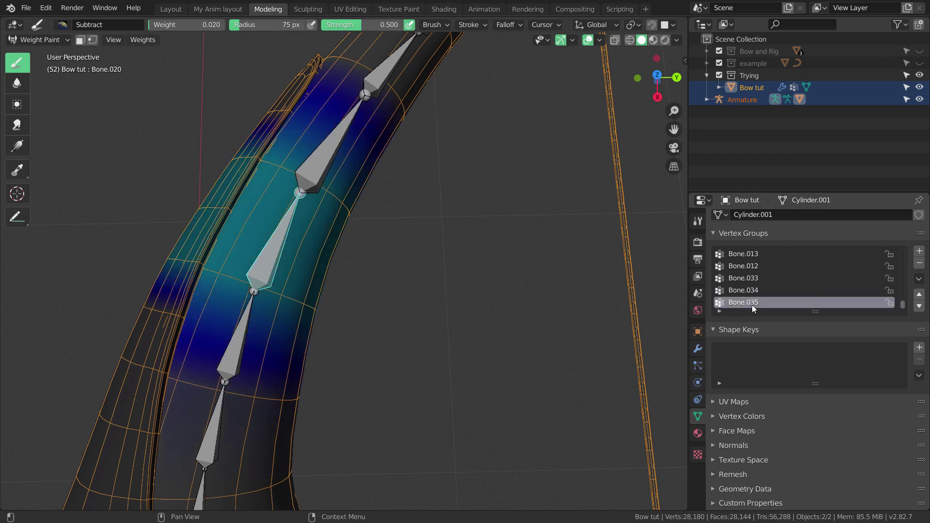
Delete the old Bone.006 vertex group and rename the copy of Bone.020's group as Bone.006
scroll(783, 303, up, 20)
scroll(770, 303, down, 3)
click(770, 292)
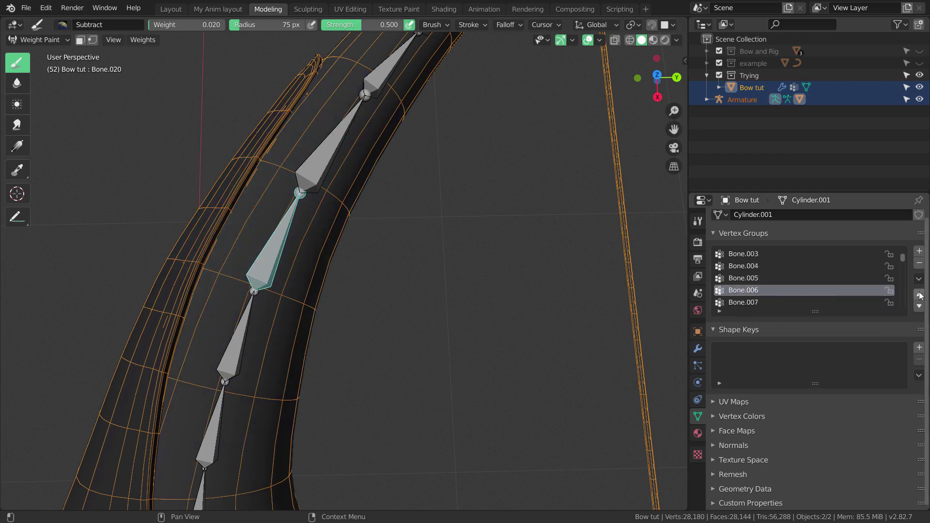
scroll(784, 292, down, 12)
click(746, 304)
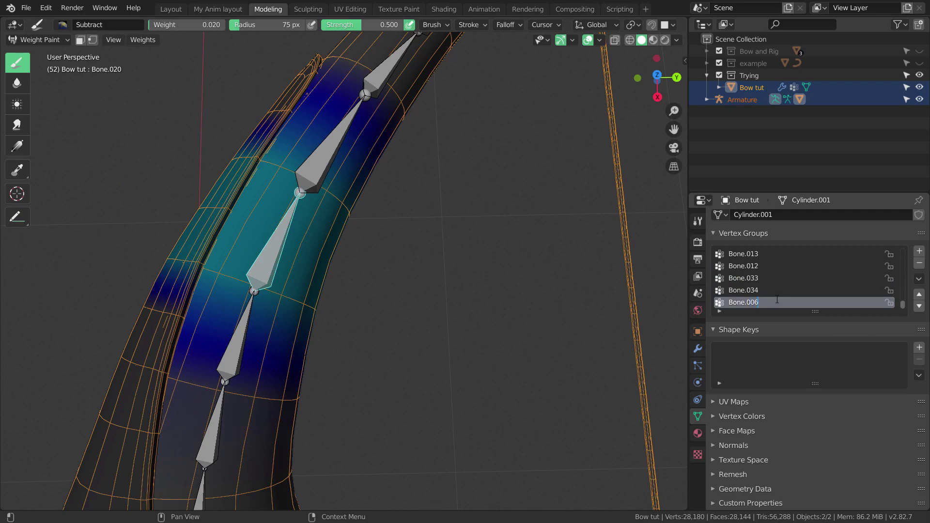
Mirror the new Bone.006 group's weights onto the lower limb and select that bone to check them
click(147, 43)
click(160, 111)
scroll(353, 150, down, 9)
shift+middle_drag(352, 149, 278, 310)
scroll(271, 295, up, 8)
ctrl+click(272, 295)
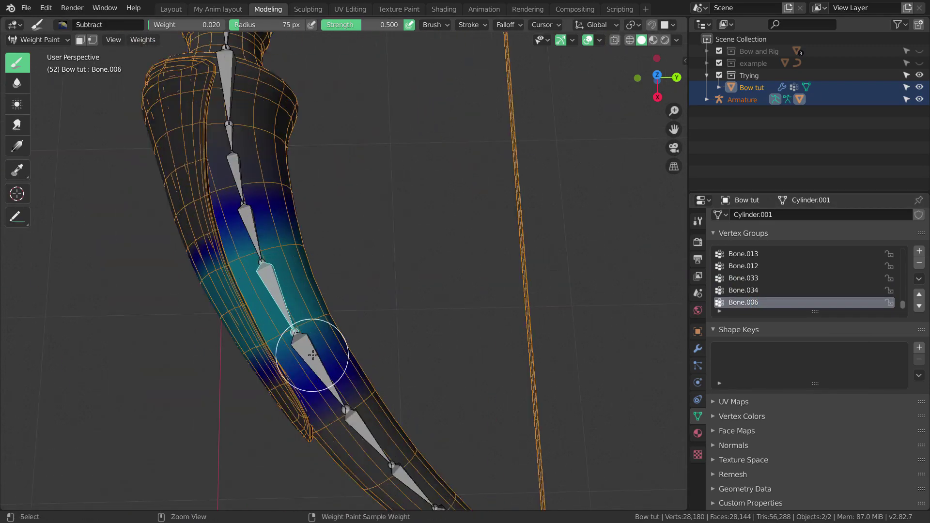
Compare the weights of the lower-limb bones around Bone.006, including Bone.005
ctrl+click(313, 358)
ctrl+click(274, 291)
ctrl+click(254, 227)
shift+middle_drag(259, 220, 266, 251)
ctrl+click(285, 315)
scroll(292, 282, down, 4)
scroll(292, 282, up, 4)
ctrl+click(268, 271)
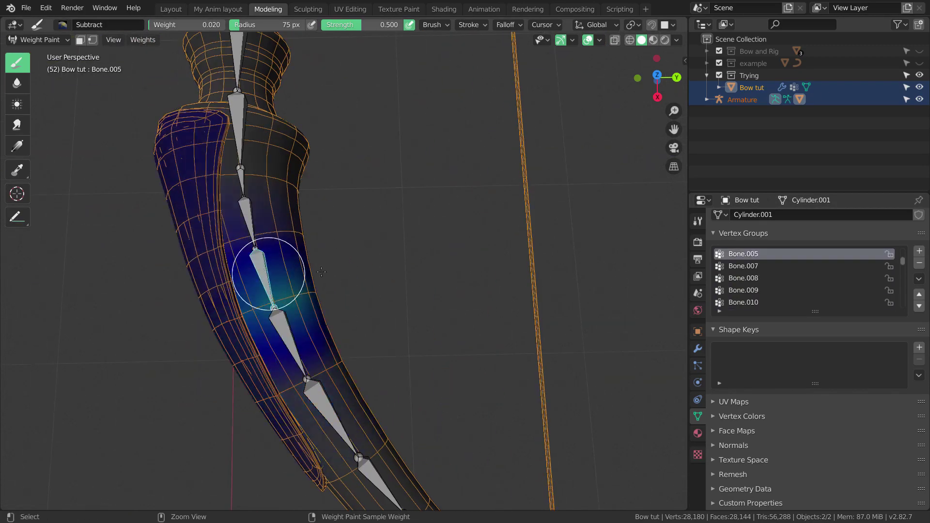
Select Bone.019 on the upper limb and switch the bow mesh to Edit Mode
scroll(290, 251, down, 4)
shift+middle_drag(402, 97, 409, 334)
scroll(329, 271, up, 4)
ctrl+click(255, 249)
ctrl+click(271, 209)
ctrl+click(251, 255)
scroll(239, 201, up, 1)
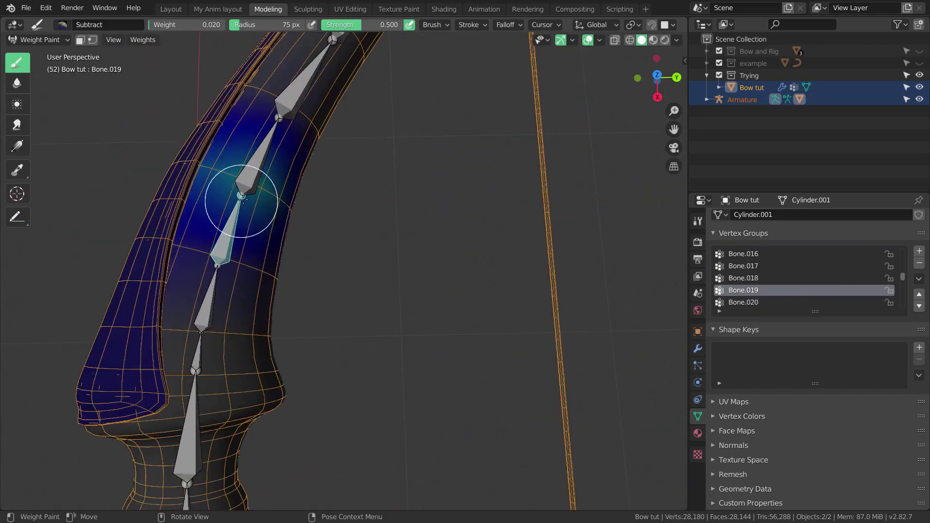
scroll(281, 215, down, 1)
middle_drag(281, 215, 121, 126)
click(39, 40)
click(44, 53)
Clear the selection, select the whole linked plate and remove it from Bone.019's vertex group
scroll(353, 216, up, 6)
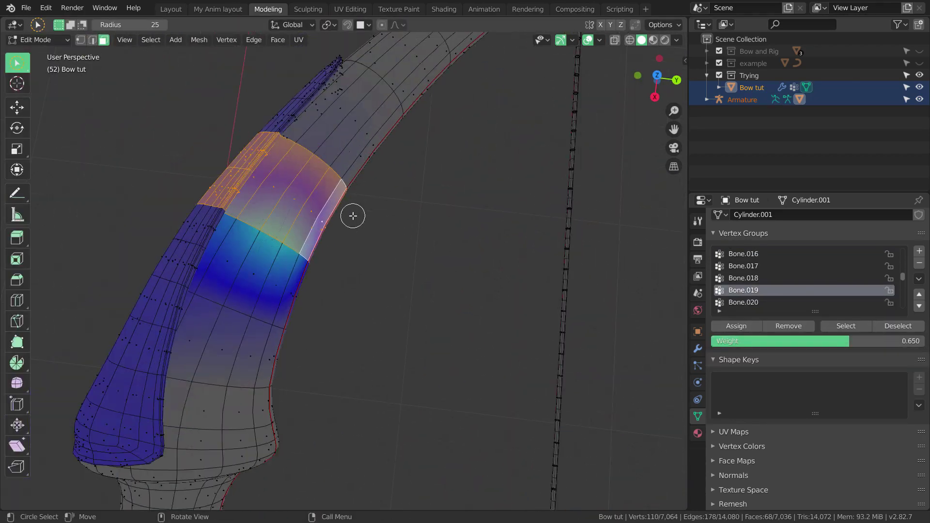
key(alt+a)
key(l)
middle_drag(475, 281, 328, 227)
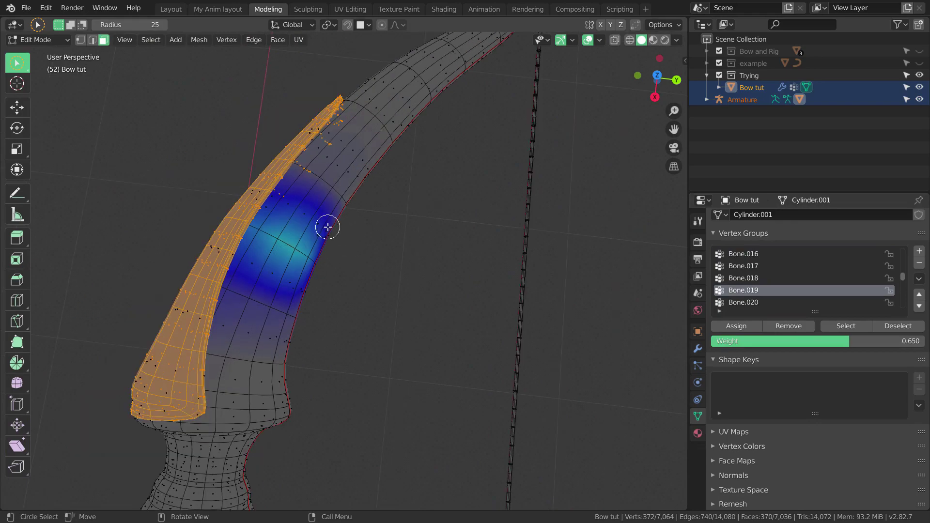
Select the limb and plate faces along Bone.019 and assign them to its vertex group with weight 0.650
key(alt+a)
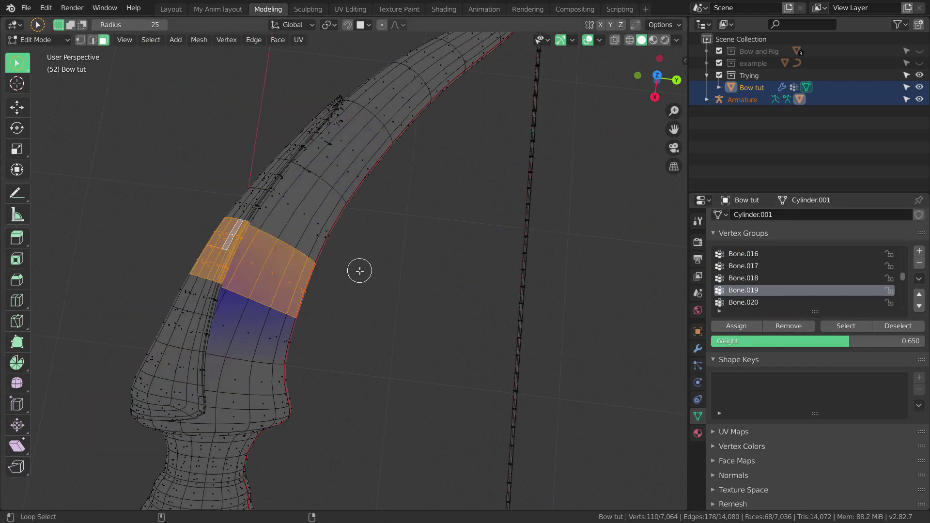
middle_drag(359, 271, 295, 273)
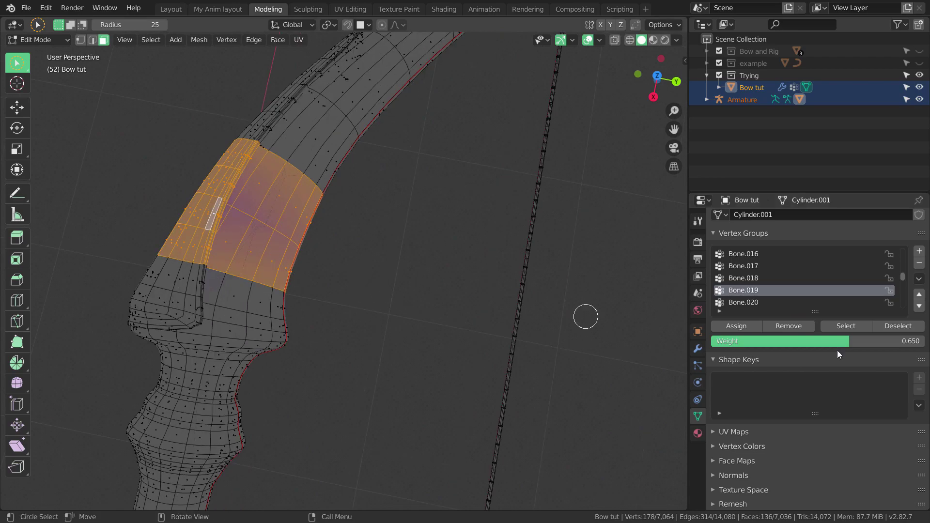
click(736, 326)
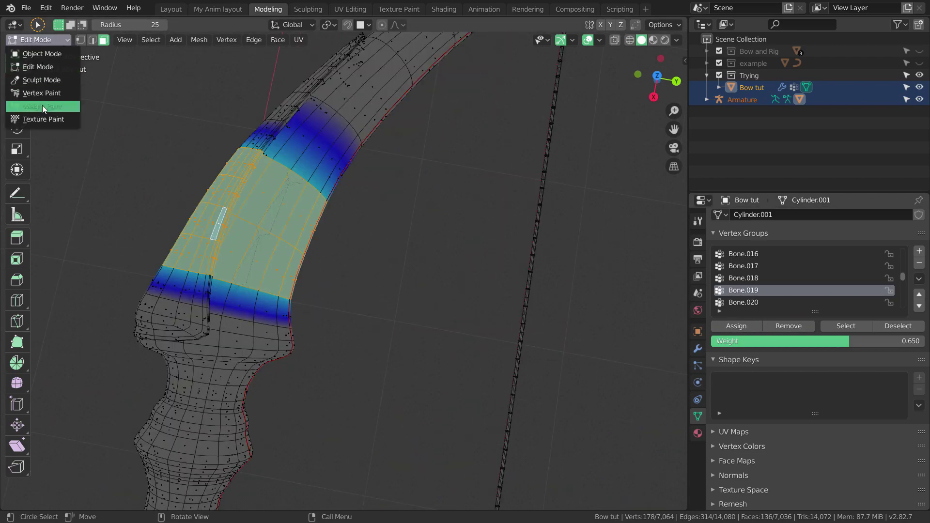
In Weight Paint mode, delete Bone.005's vertex group and reselect Bone.019 on the upper limb
click(42, 105)
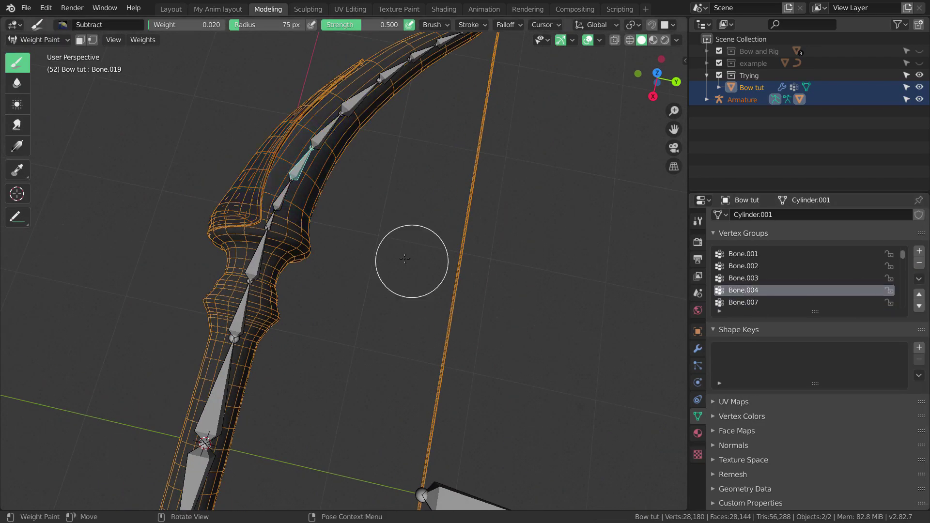
scroll(405, 259, up, 3)
shift+middle_drag(431, 186, 446, 294)
scroll(446, 295, up, 1)
ctrl+click(314, 141)
shift+middle_drag(363, 206, 367, 251)
ctrl+click(280, 227)
scroll(486, 283, down, 1)
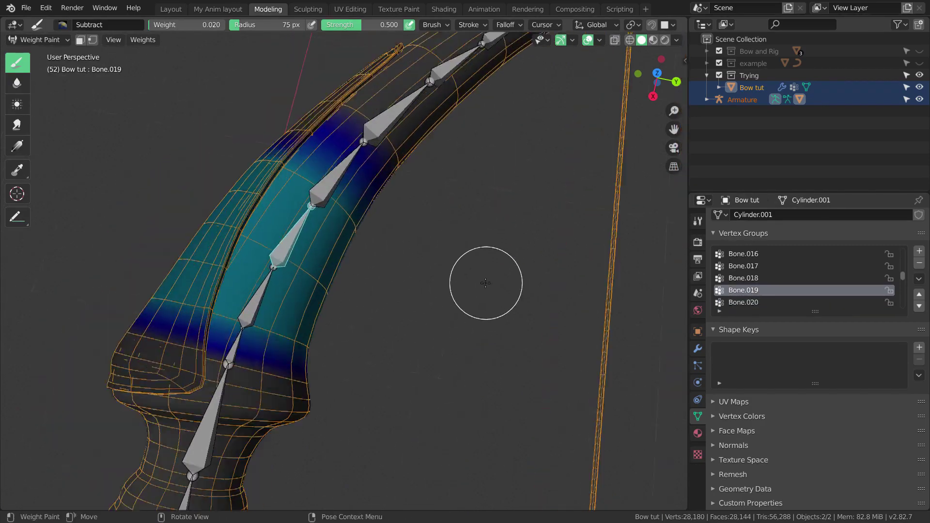
Copy Bone.019's vertex group, rename the copy Bone.005 and mirror its weights to the lower limb
click(918, 278)
click(799, 328)
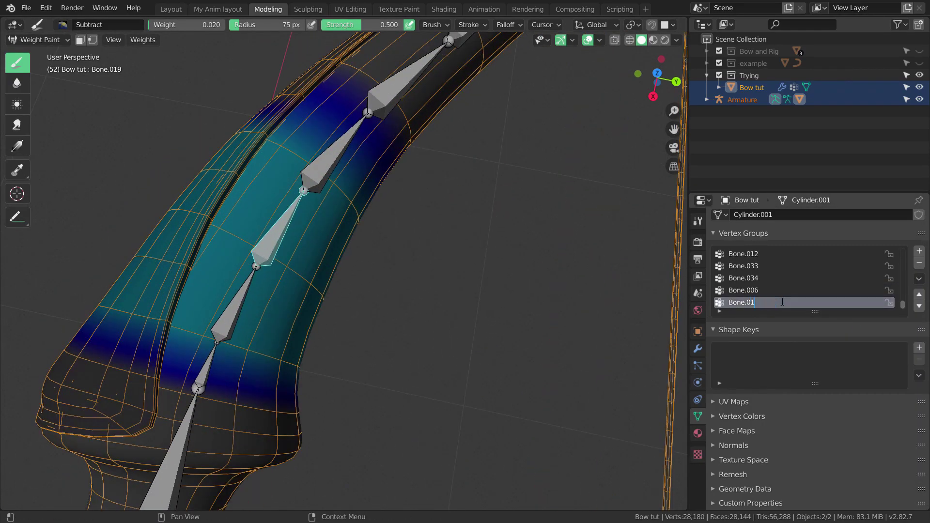
click(143, 40)
click(154, 114)
Check the deformation of Bone.005 and Bone.004 on the lower limb with trial rotations, cancelling each one
scroll(433, 274, down, 3)
shift+middle_drag(426, 397, 460, 126)
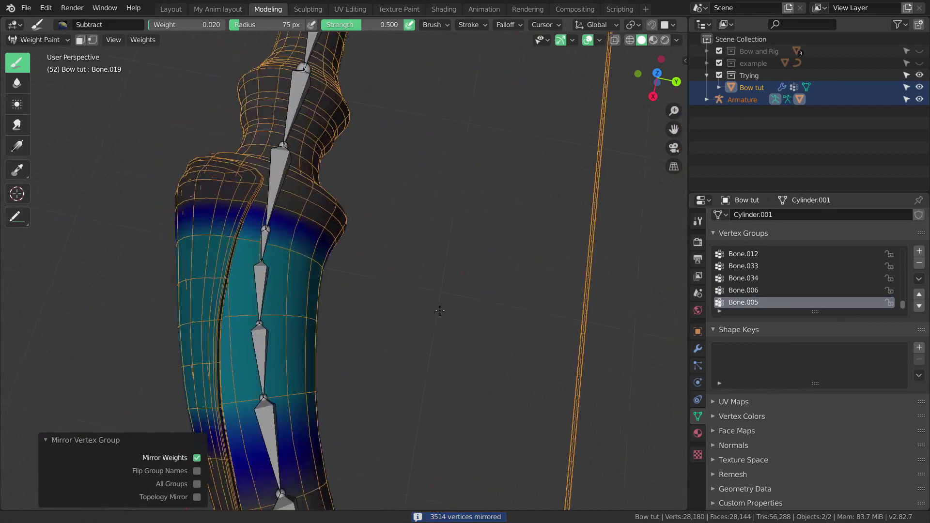
ctrl+click(263, 279)
ctrl+click(264, 340)
scroll(422, 329, down, 4)
scroll(422, 324, up, 3)
shift+middle_drag(420, 272, 420, 313)
scroll(417, 330, down, 2)
middle_drag(411, 364, 402, 391)
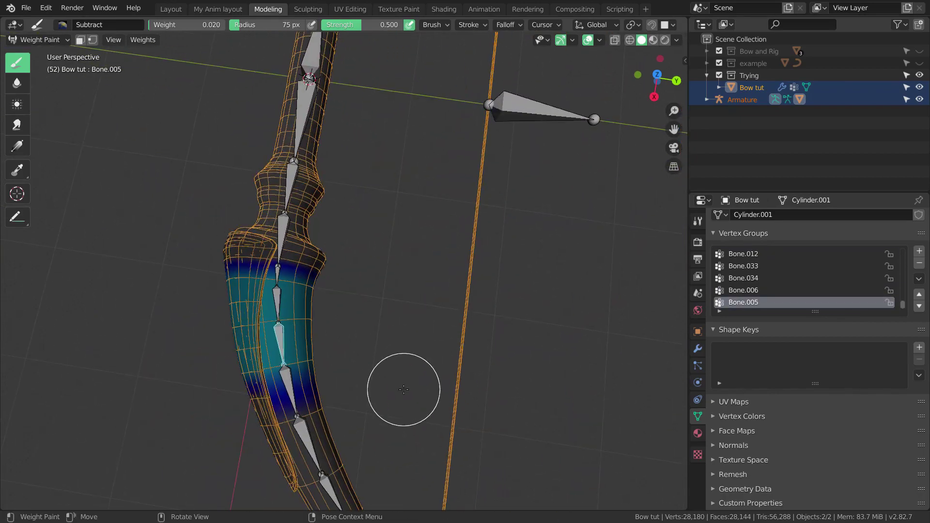
key(r)
right_click(415, 378)
ctrl+click(276, 304)
key(r)
right_click(407, 346)
scroll(408, 310, down, 3)
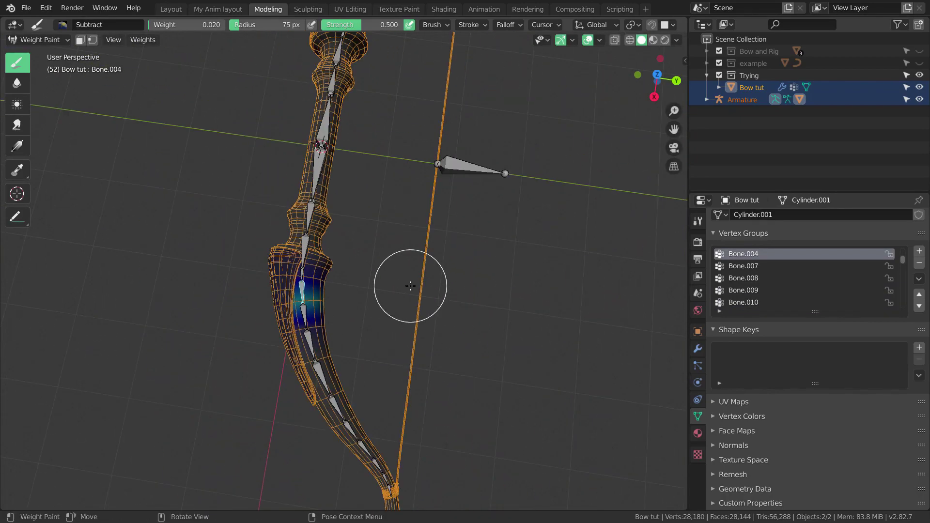
Select Bone.018 on the upper limb and switch the bow mesh to Edit Mode
scroll(394, 322, up, 3)
shift+middle_drag(398, 194, 391, 358)
scroll(377, 329, up, 2)
ctrl+click(275, 197)
ctrl+click(247, 251)
scroll(422, 291, up, 1)
shift+middle_drag(427, 306, 432, 273)
scroll(418, 272, down, 1)
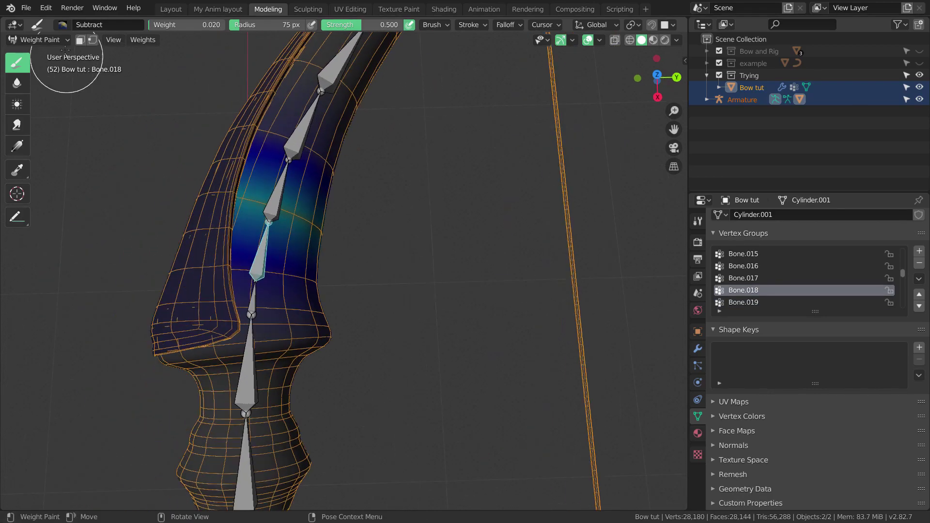
click(47, 68)
Select the whole linked plate and remove it from Bone.018's vertex group
key(l)
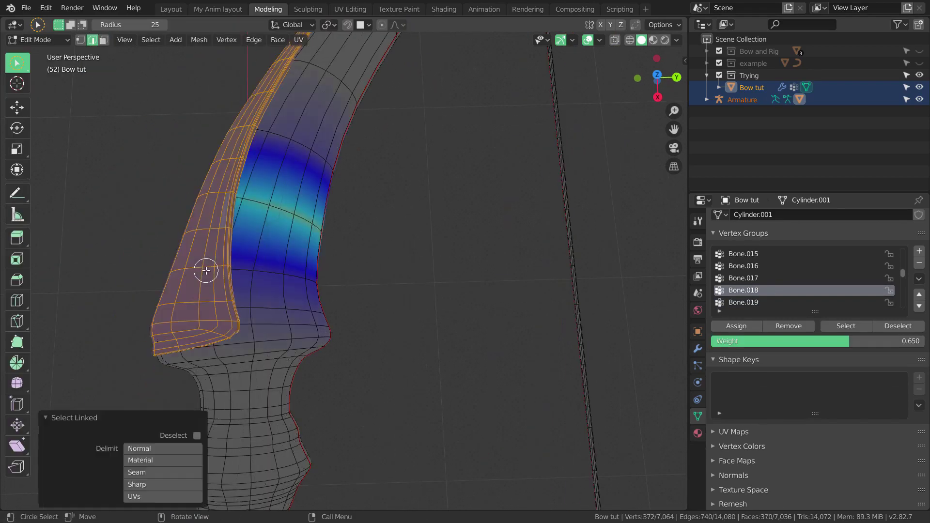
scroll(417, 310, up, 1)
middle_drag(366, 297, 338, 305)
Assign the limb and plate faces along Bone.018 to its vertex group with weight 0.650 and return to Weight Paint mode
key(alt+a)
key(3)
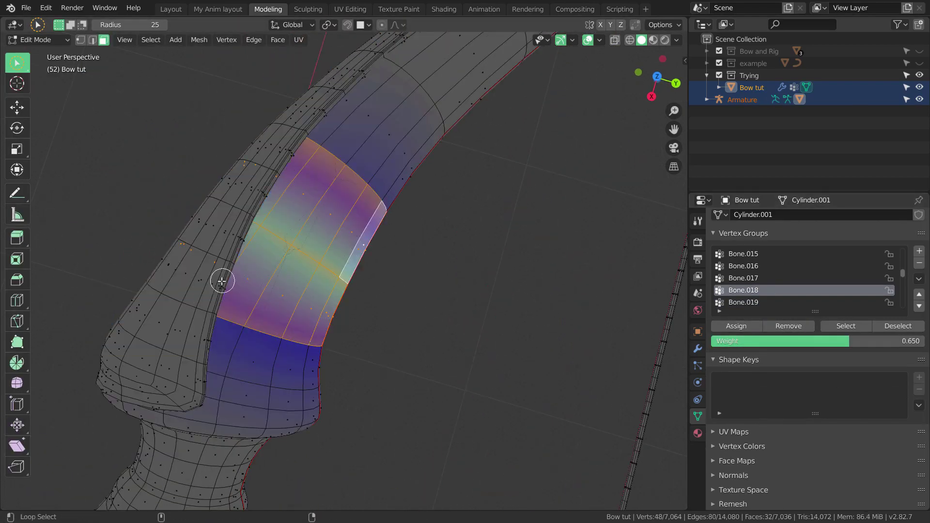
click(736, 326)
scroll(388, 324, down, 1)
middle_drag(387, 324, 400, 322)
scroll(400, 322, up, 1)
click(39, 40)
click(43, 107)
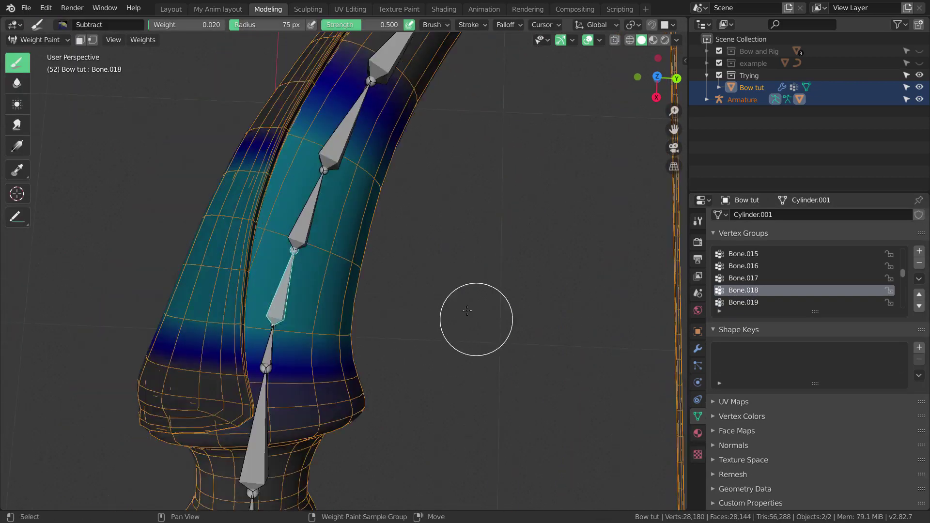
Delete the vertex group of the lower-limb bone Bone.004
shift+middle_drag(475, 320, 432, 178)
scroll(780, 293, down, 1)
scroll(780, 293, up, 14)
click(794, 303)
click(919, 264)
scroll(272, 252, down, 1)
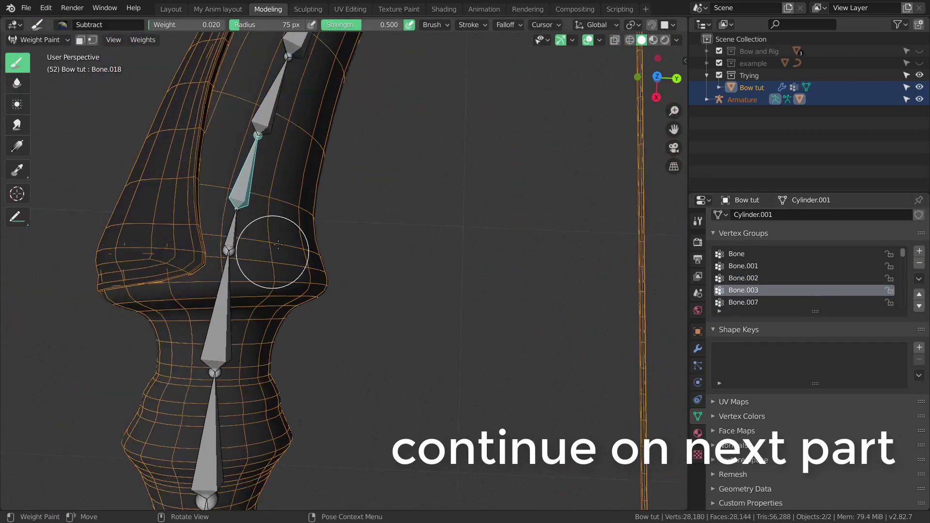
Reselect Bone.018, copy its vertex group and open the copy's name for editing
shift+middle_drag(272, 252, 294, 323)
scroll(294, 323, up, 1)
ctrl+click(211, 388)
ctrl+click(238, 238)
shift+middle_drag(238, 239, 245, 266)
click(918, 278)
click(856, 323)
double_click(785, 302)
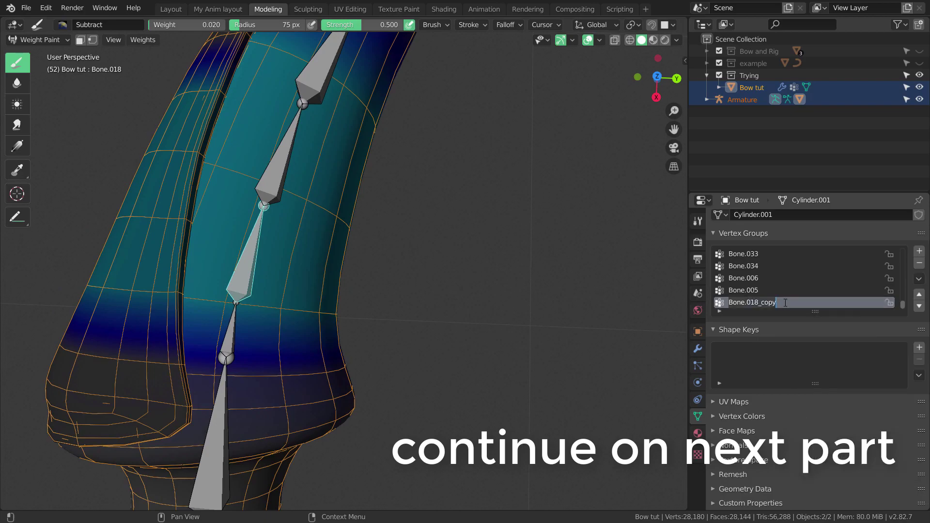